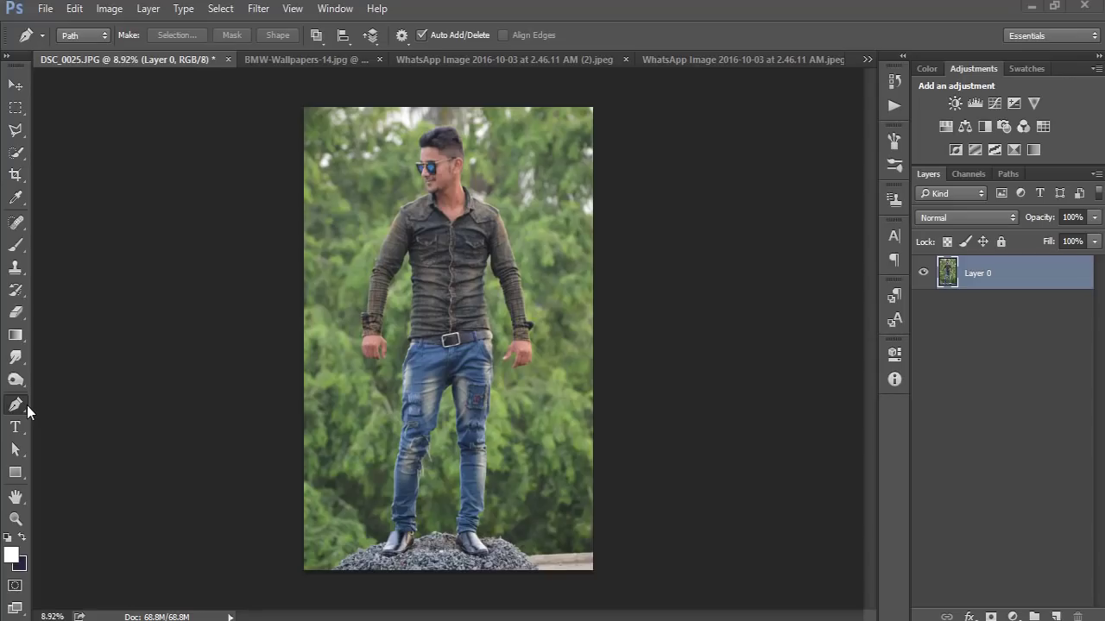
# Zoom in, trace the man with the Pen tool, and copy him onto Layer 1.
pyautogui.scroll(2, 357, 547)
pyautogui.scroll(2, 431, 493)
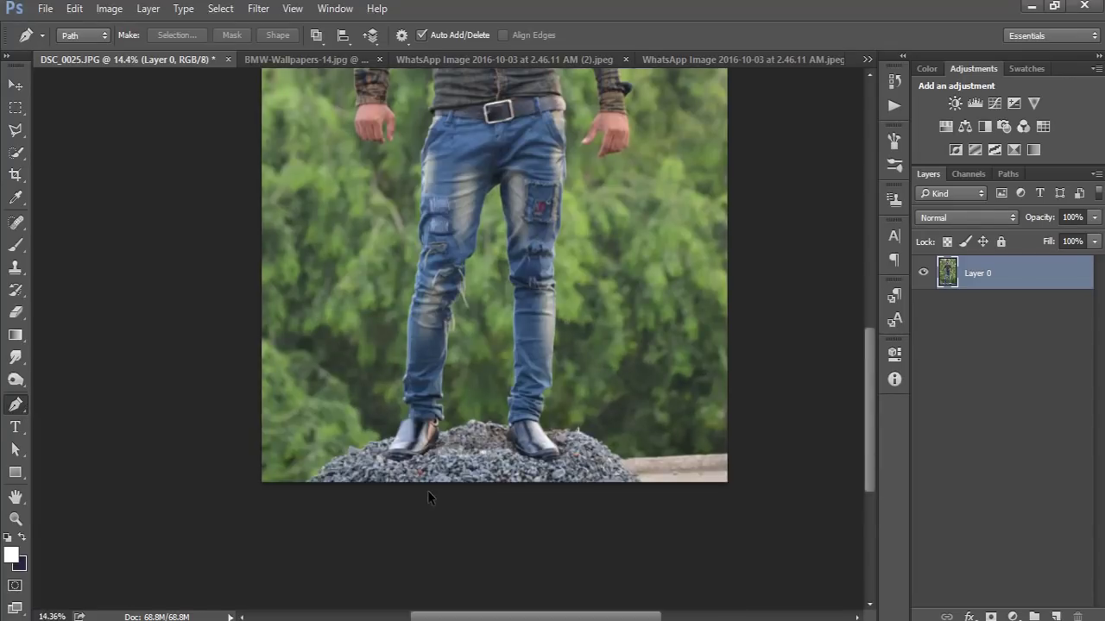
pyautogui.scroll(2, 431, 475)
pyautogui.scroll(2, 402, 412)
pyautogui.hscroll(-1, 402, 412)
pyautogui.scroll(2, 450, 446)
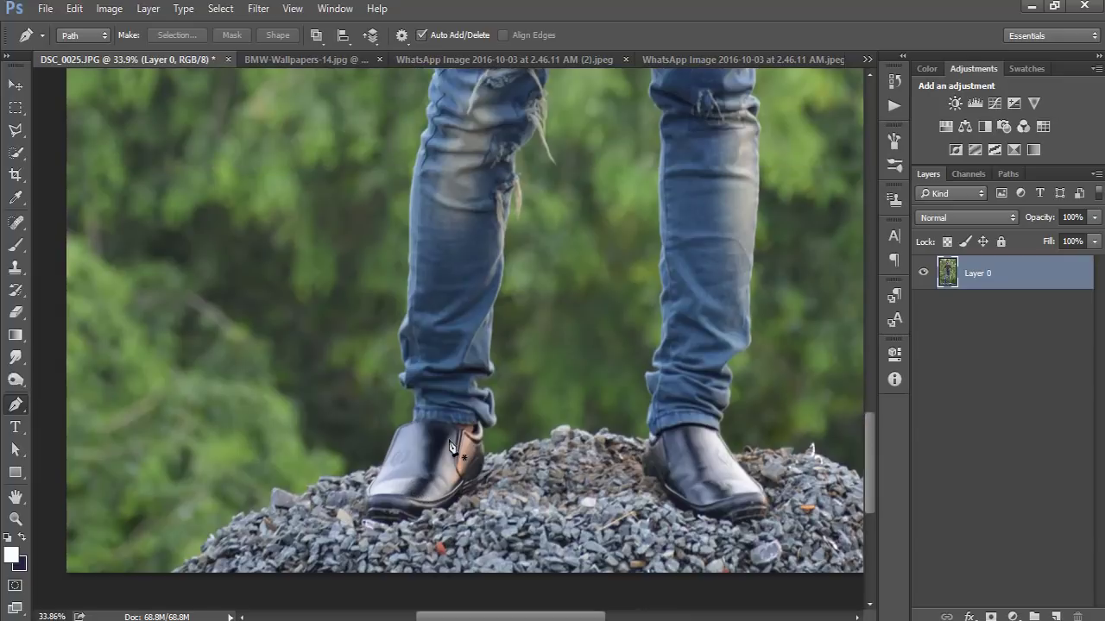
pyautogui.scroll(3, 449, 469)
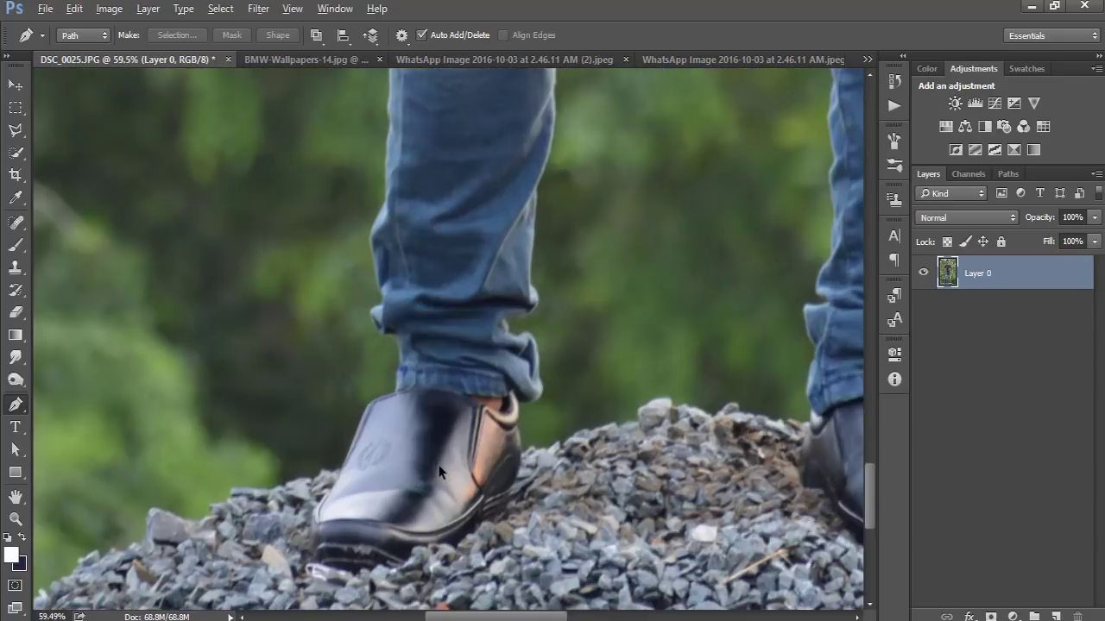
pyautogui.click(371, 402)
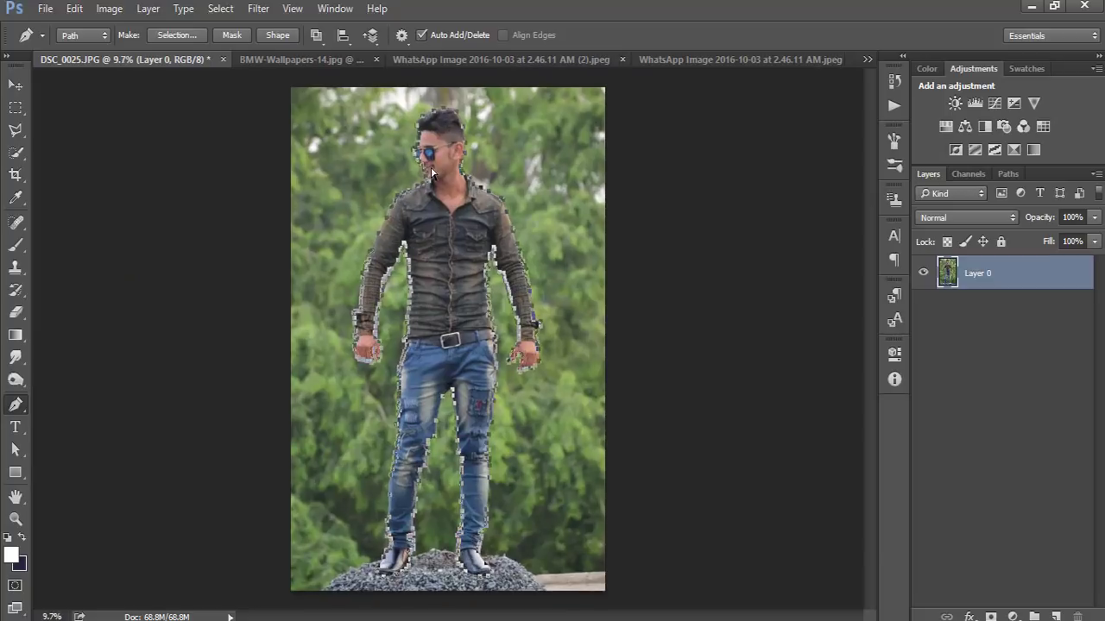
pyautogui.hotkey('ctrl', 'j')
# Hide the original photo and drag the cut-out man into the BMW forest image.
pyautogui.click(923, 306)
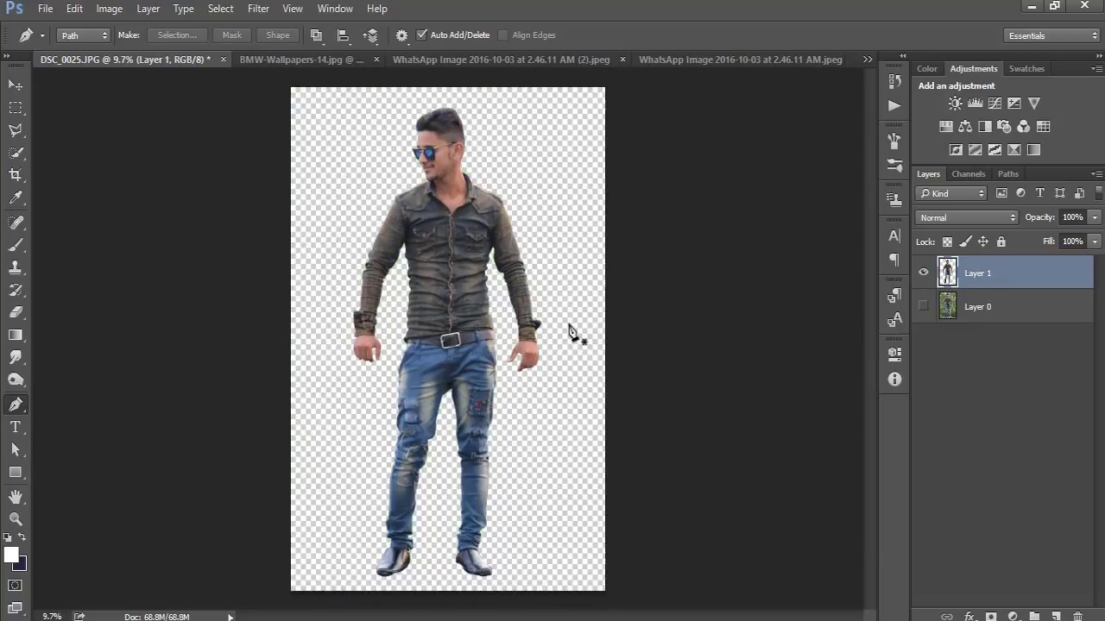
pyautogui.scroll(-1, 498, 250)
pyautogui.press('v')
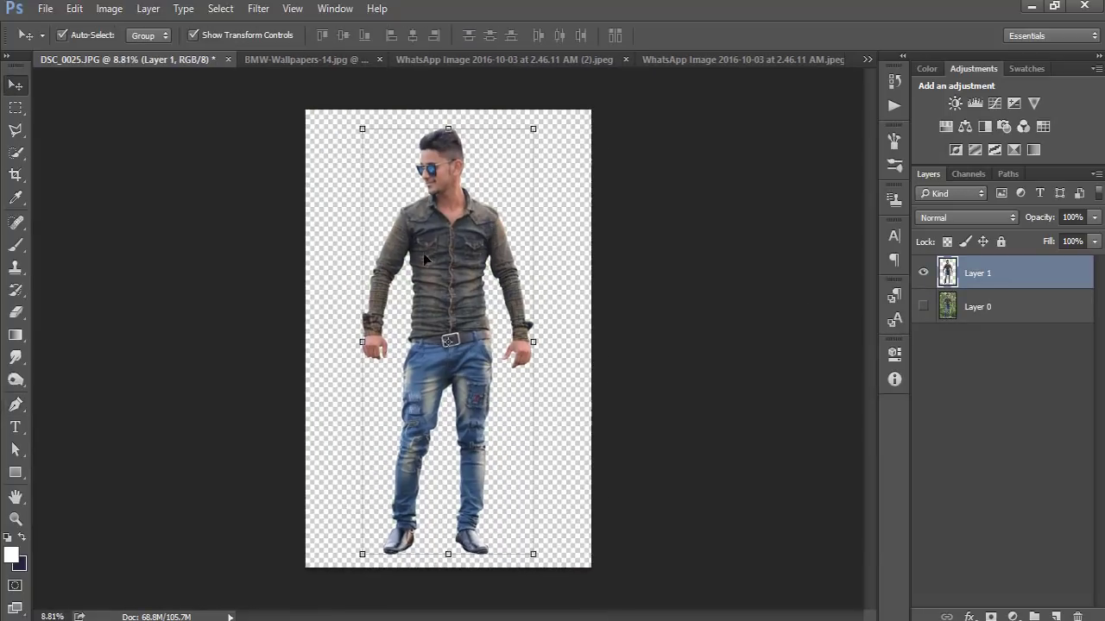
pyautogui.moveTo(440, 218); pyautogui.dragTo(397, 218)
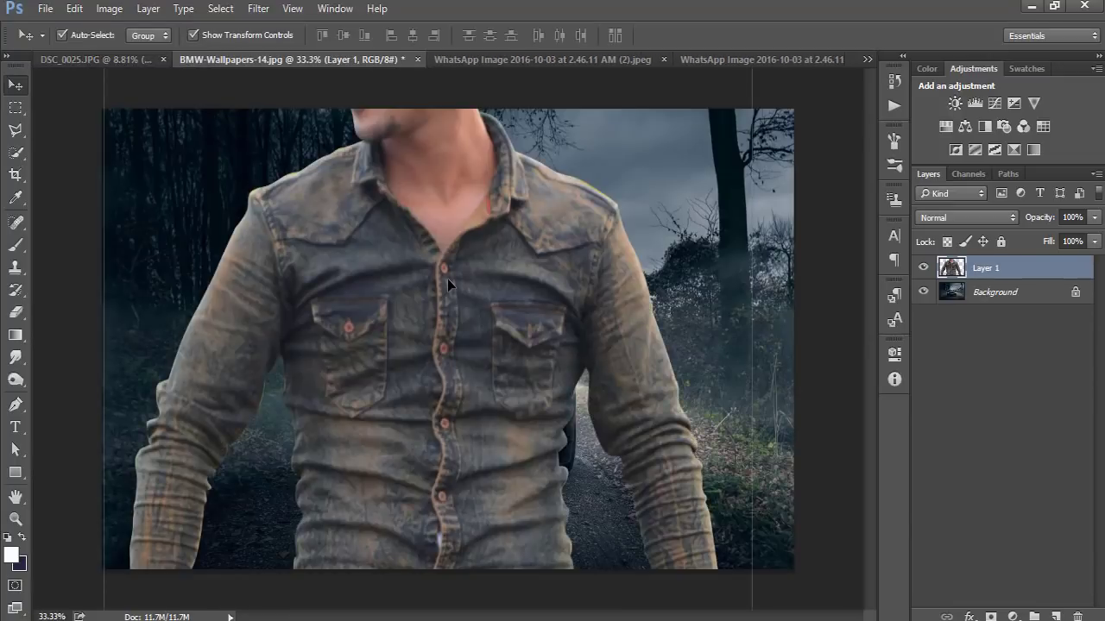
# Free-transform the man, trying 50% then 30% scale while moving him up over the car.
pyautogui.hotkey('ctrl', 't')
pyautogui.write('50')
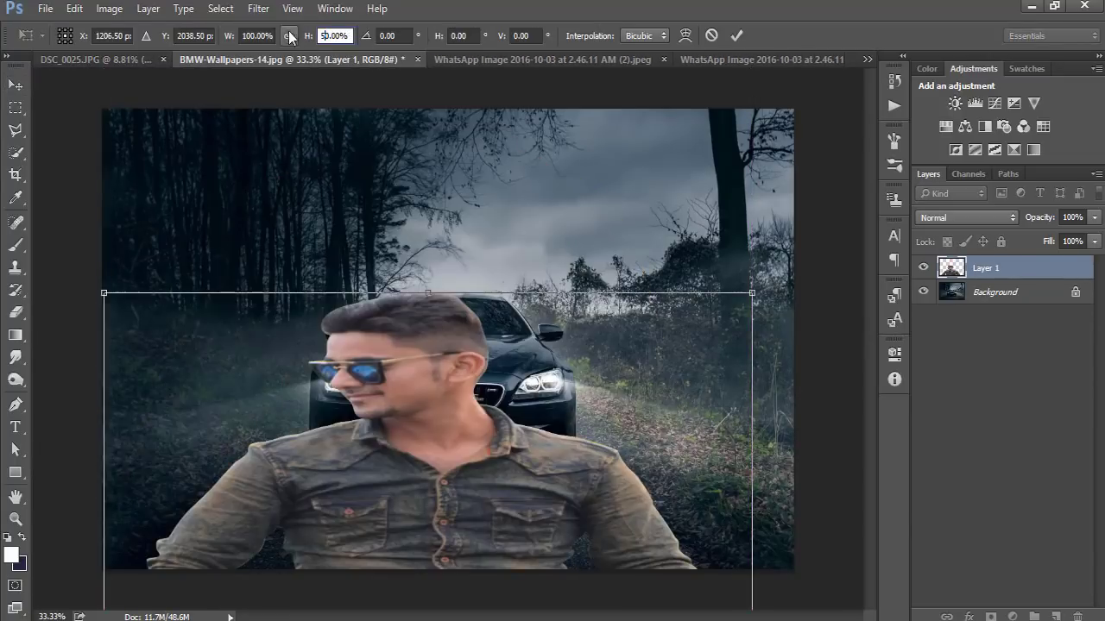
pyautogui.click(257, 35)
pyautogui.write('50')
pyautogui.moveTo(415, 371); pyautogui.dragTo(421, 130)
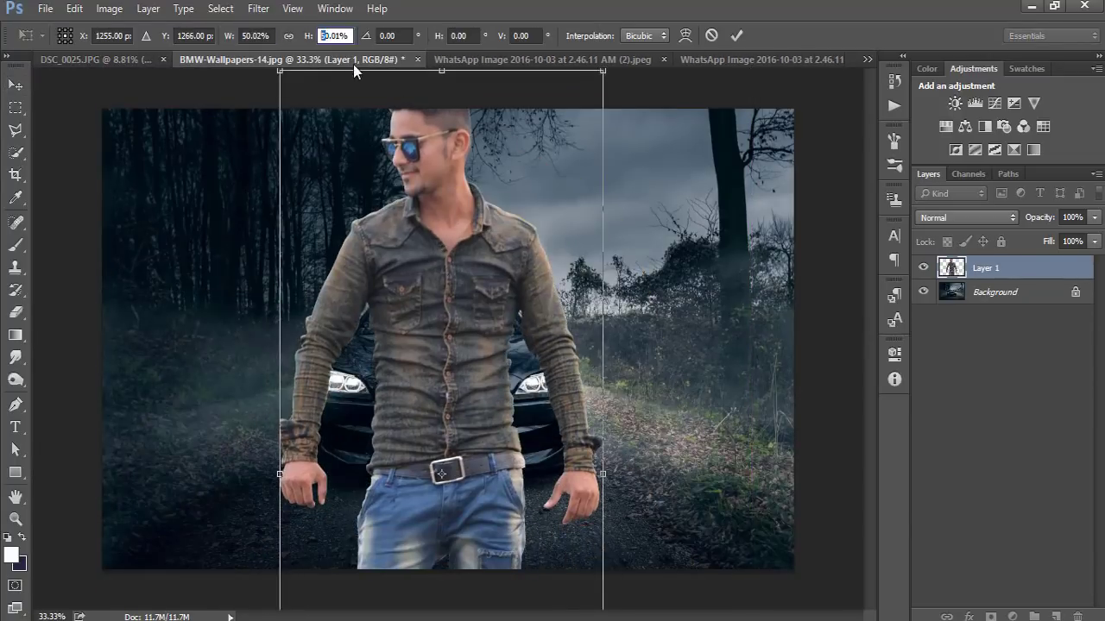
pyautogui.write('10')
pyautogui.click(256, 35)
pyautogui.write('10 ')
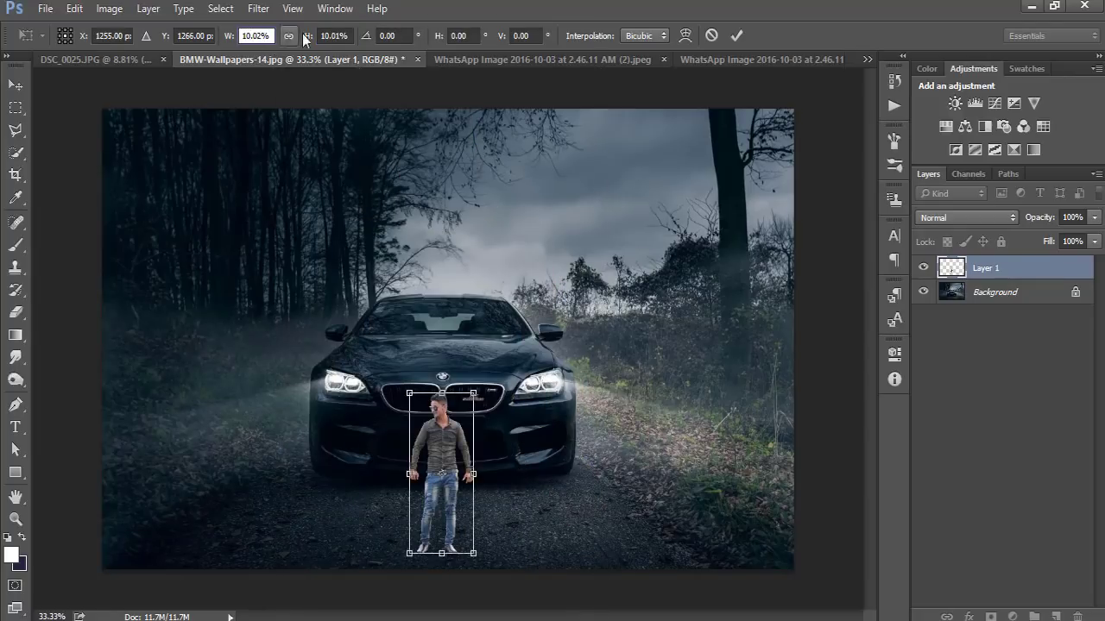
pyautogui.write('30')
pyautogui.click(256, 35)
pyautogui.write('30')
pyautogui.moveTo(435, 390); pyautogui.dragTo(438, 244)
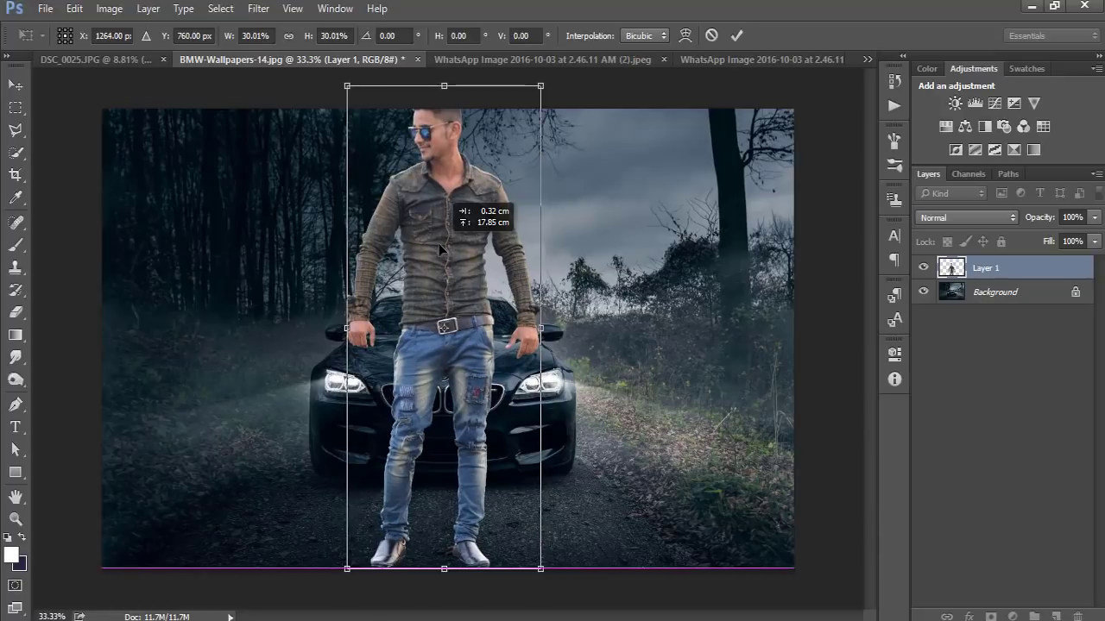
# Scale the man to 25% width and height, with his feet on the road.
pyautogui.write('20')
pyautogui.press('Return')
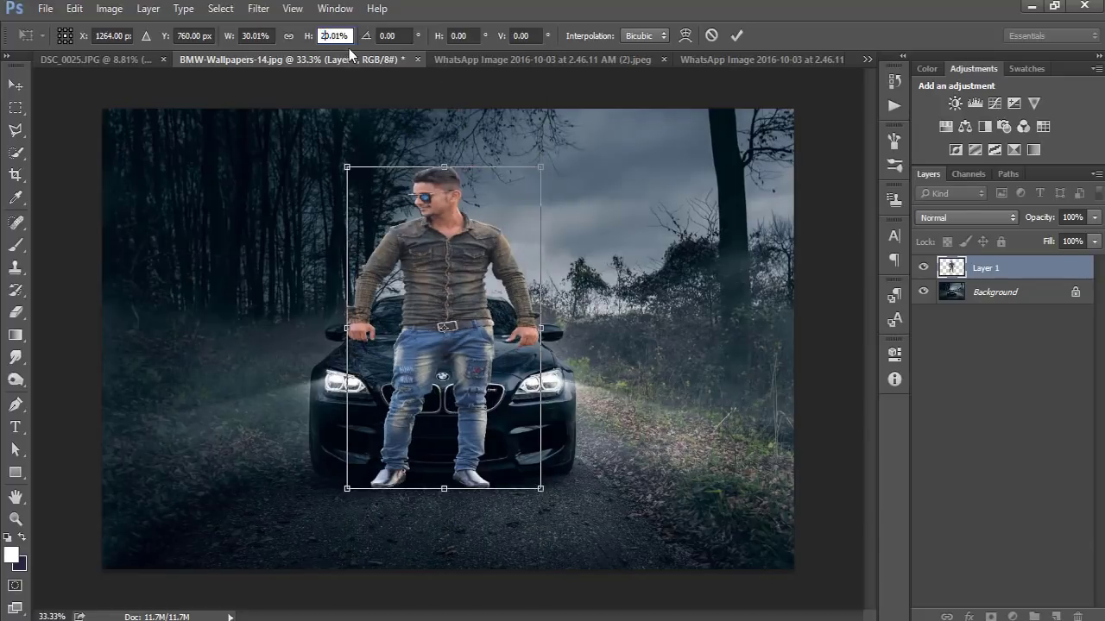
pyautogui.click(256, 36)
pyautogui.write('20')
pyautogui.press('Return')
pyautogui.click(334, 35)
pyautogui.write('25')
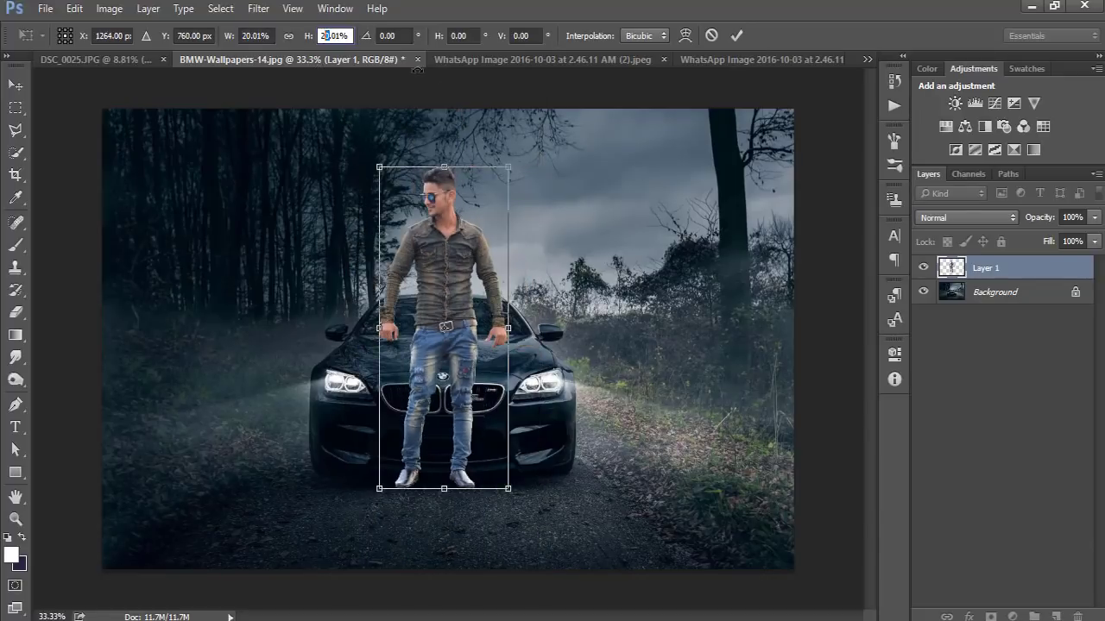
pyautogui.press('Return')
pyautogui.click(256, 36)
pyautogui.write('25')
pyautogui.press('Return')
pyautogui.moveTo(430, 241); pyautogui.dragTo(426, 279)
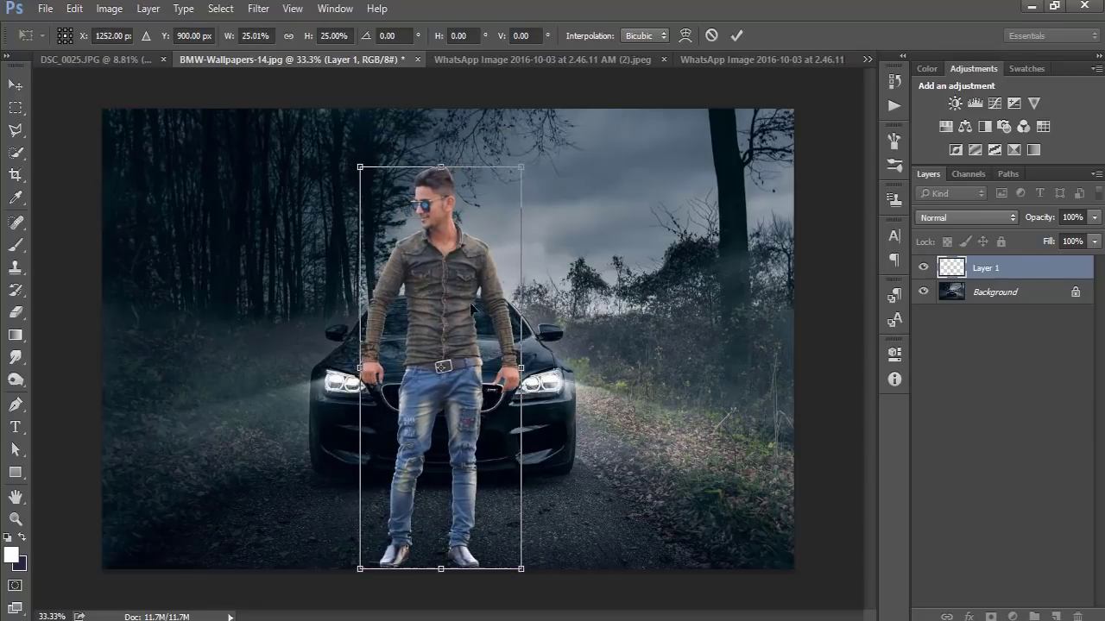
pyautogui.press('Return')
pyautogui.scroll(5, 431, 254)
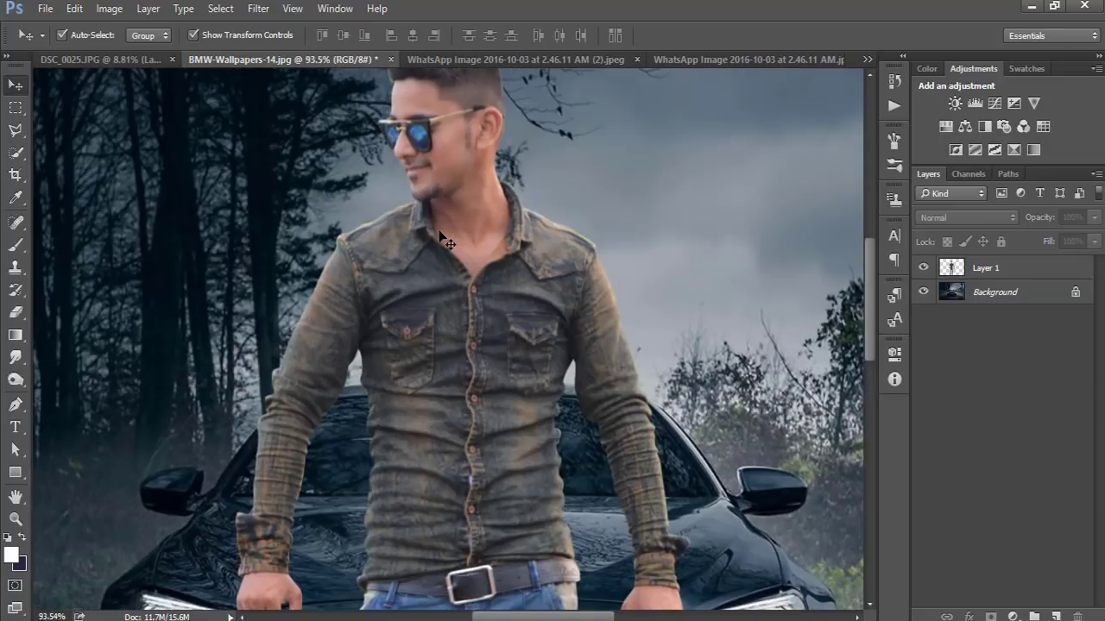
pyautogui.scroll(-5, 438, 243)
# Unlock the background, duplicate the man's layer, and crop to extend the canvas downward.
pyautogui.click(1075, 293)
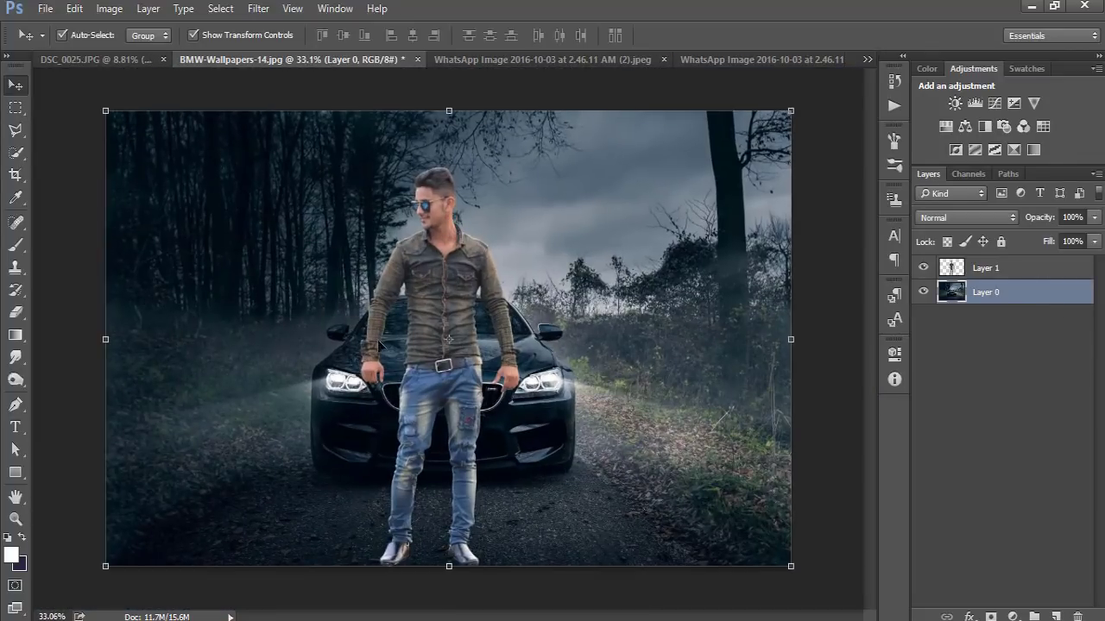
pyautogui.click(960, 292)
pyautogui.hotkey('ctrl', 'j')
pyautogui.click(1004, 314)
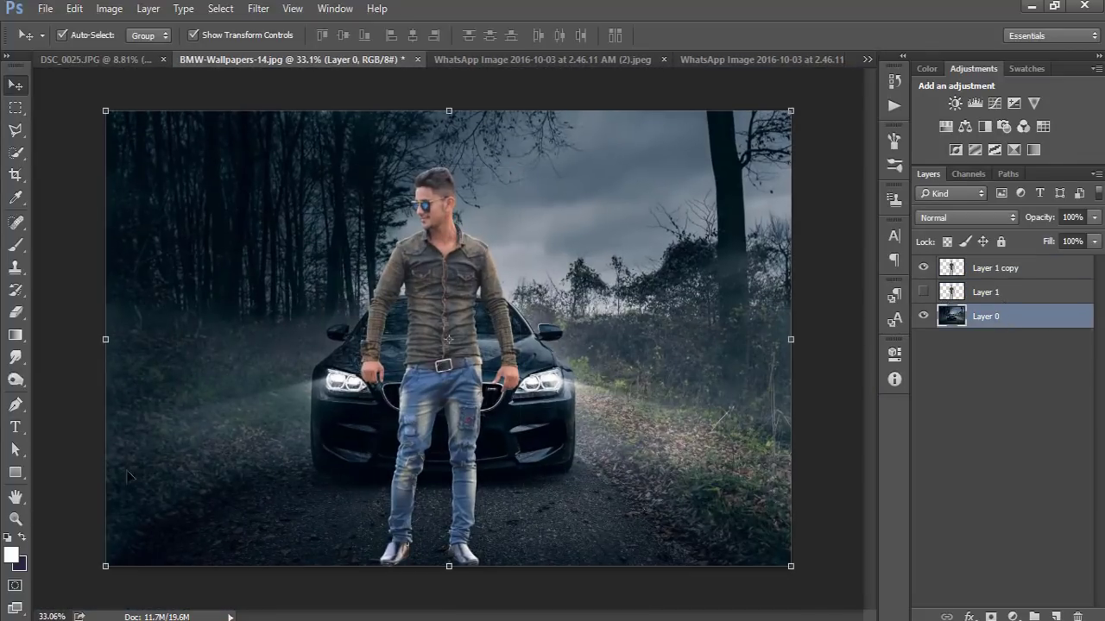
pyautogui.click(16, 176)
pyautogui.moveTo(448, 567); pyautogui.dragTo(456, 561)
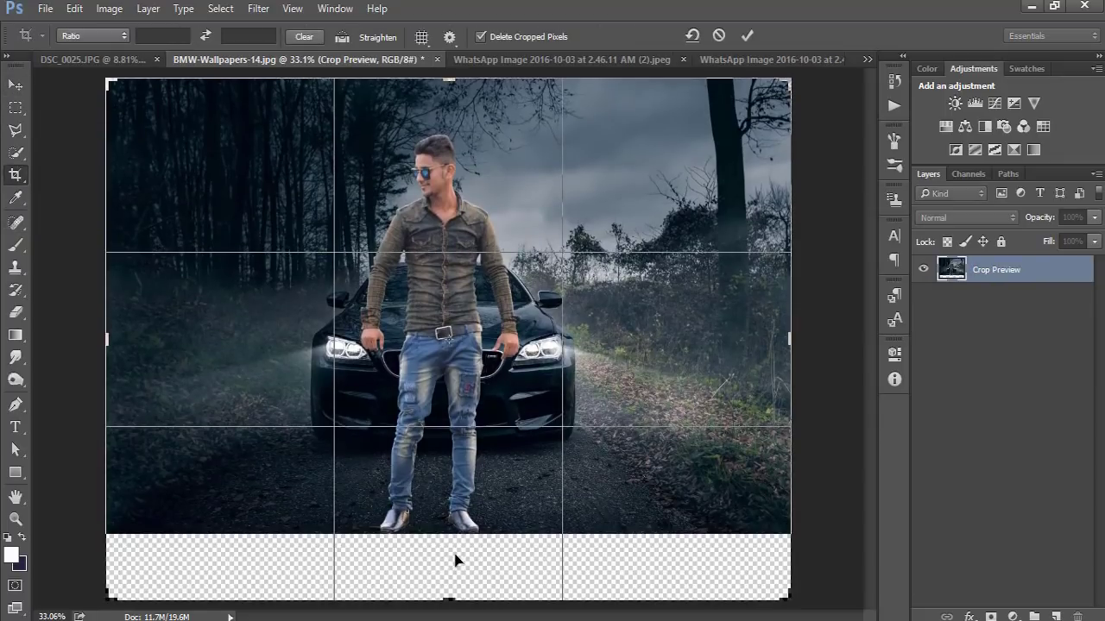
pyautogui.press('Return')
# Copy a rectangular road strip onto a new layer and move it into the empty bottom.
pyautogui.click(16, 107)
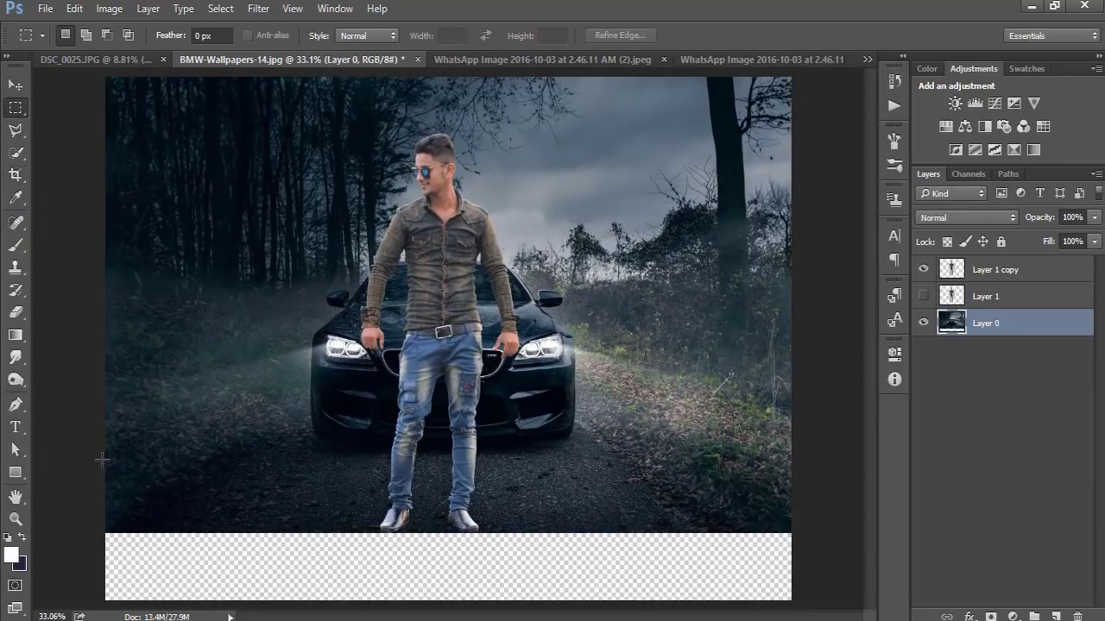
pyautogui.moveTo(104, 460); pyautogui.dragTo(877, 530)
pyautogui.hotkey('ctrl', 'j')
pyautogui.moveTo(569, 469); pyautogui.dragTo(549, 530)
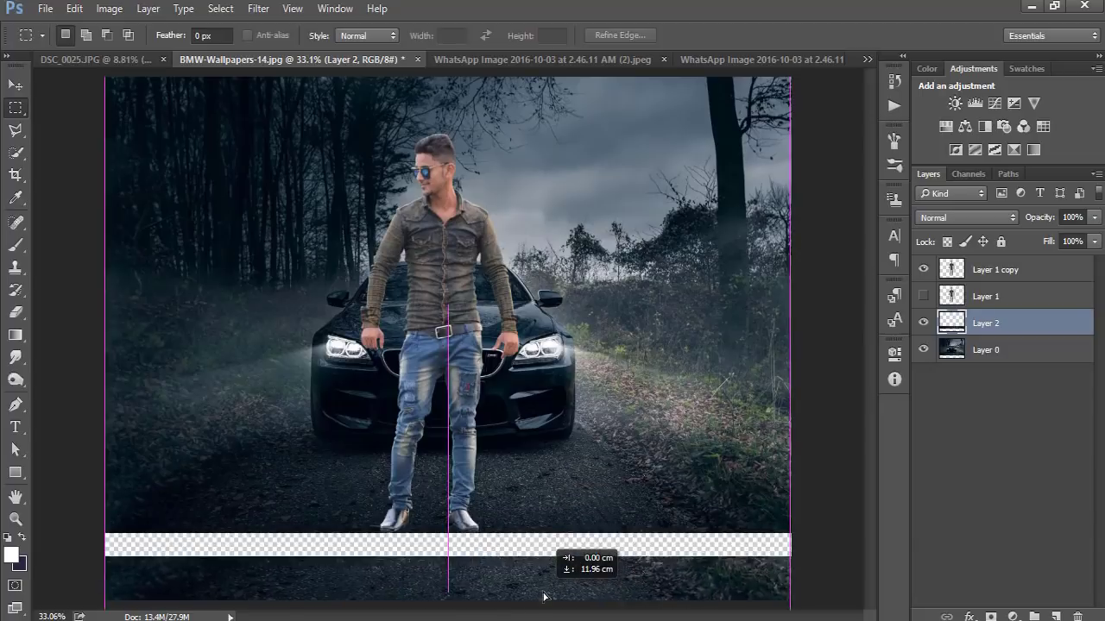
pyautogui.hotkey('ctrl', '-')
pyautogui.press('v')
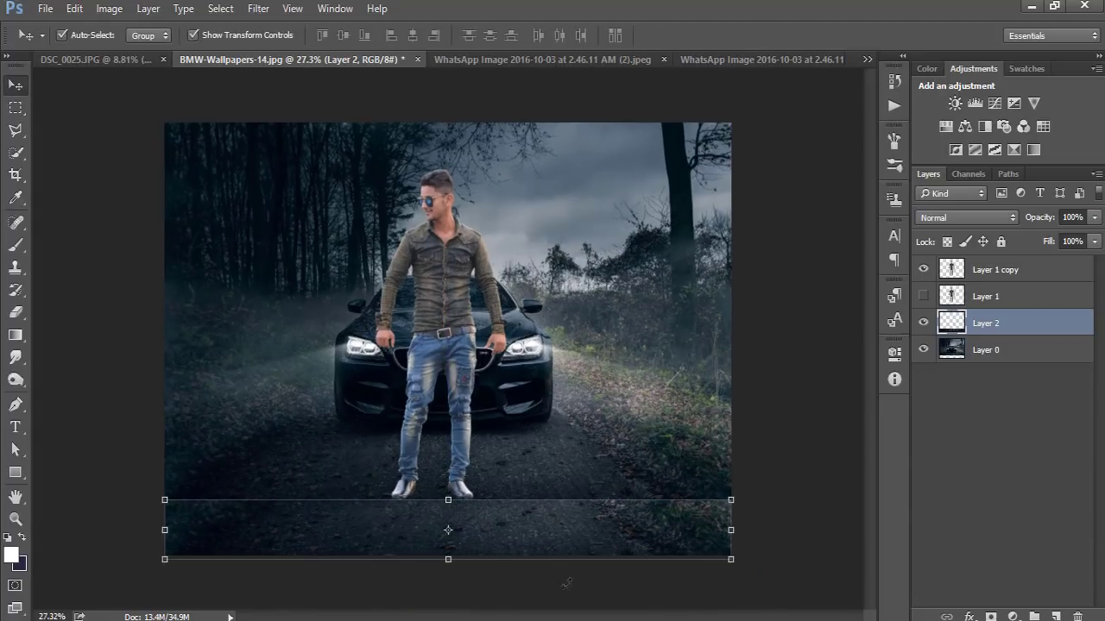
# Distort the road strip into an outward trapezoid and place it beneath the forest layer.
pyautogui.hotkey('ctrl', 't')
pyautogui.moveTo(731, 559); pyautogui.dragTo(789, 555)
pyautogui.moveTo(165, 559); pyautogui.dragTo(97, 566)
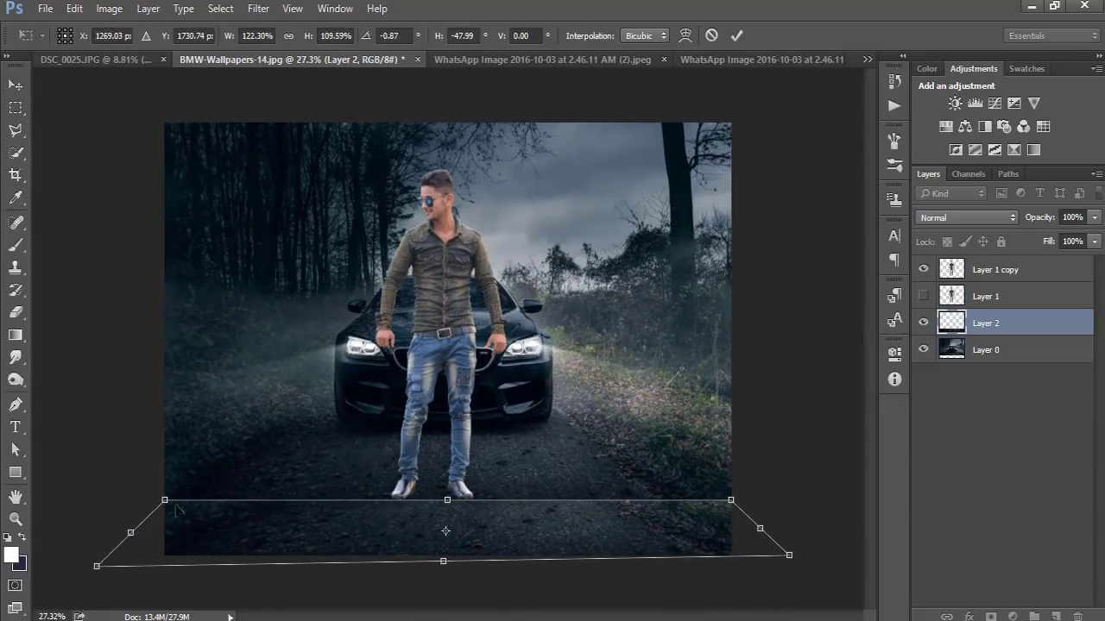
pyautogui.moveTo(164, 499); pyautogui.dragTo(167, 491)
pyautogui.moveTo(731, 502); pyautogui.dragTo(733, 489)
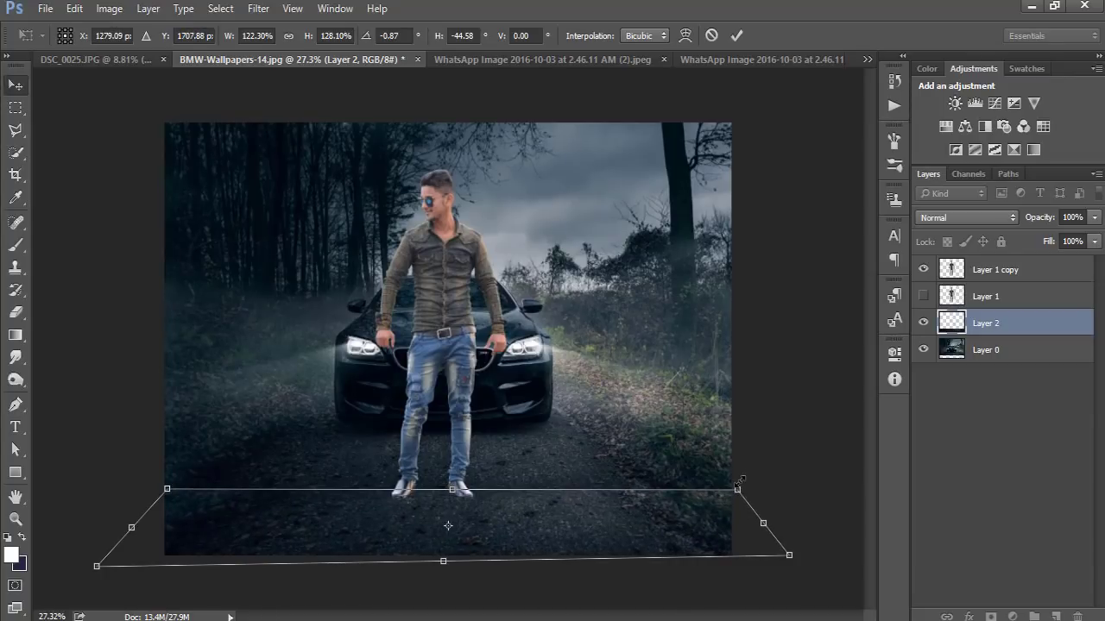
pyautogui.press('Return')
pyautogui.moveTo(1010, 326); pyautogui.dragTo(1006, 365)
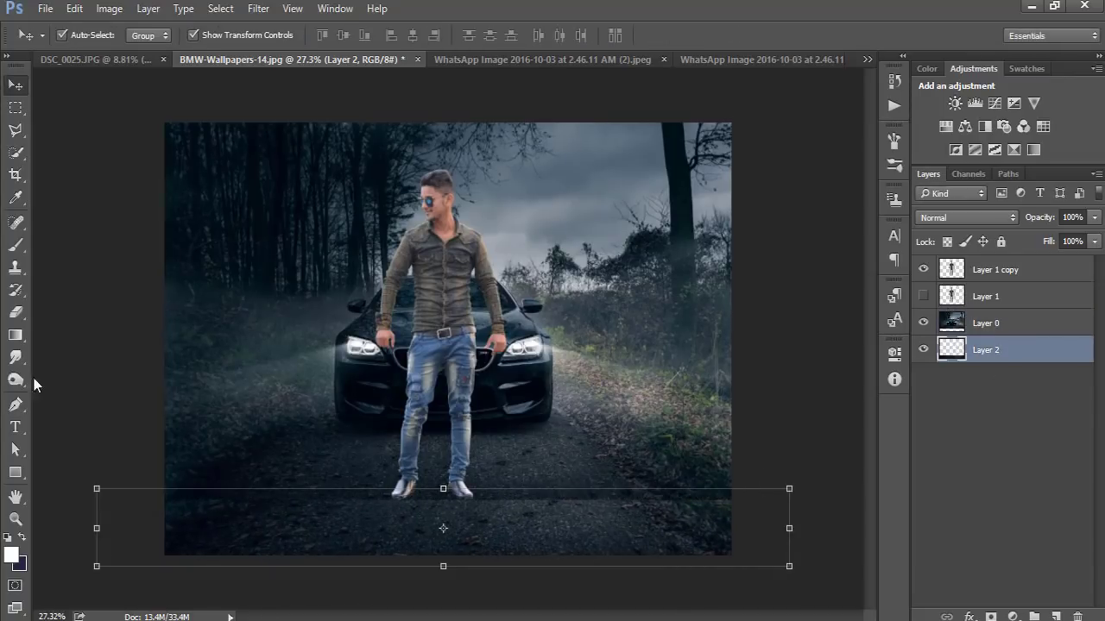
pyautogui.hotkey('ctrl', 't')
# Raise the road strip's top edge and set the Eraser size to 201 px.
pyautogui.moveTo(390, 489); pyautogui.dragTo(390, 477)
pyautogui.press('Return')
pyautogui.press('e')
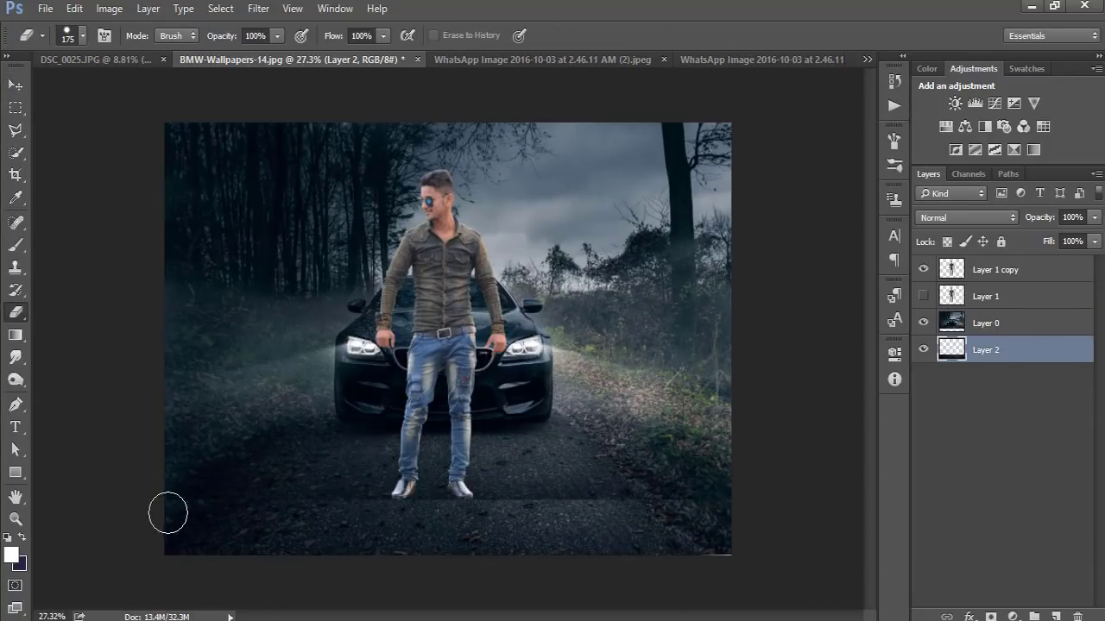
pyautogui.click(1030, 322)
pyautogui.rightClick(374, 442)
pyautogui.press('Escape')
pyautogui.hotkey('alt', '[')
pyautogui.click(994, 326)
pyautogui.rightClick(530, 535)
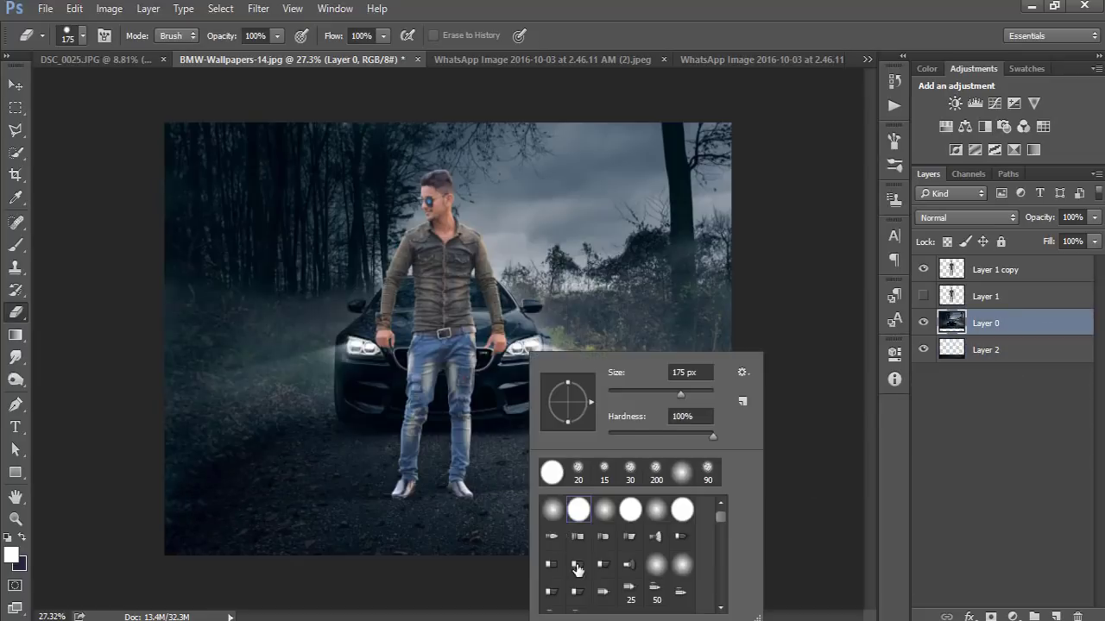
pyautogui.moveTo(674, 395); pyautogui.dragTo(680, 395)
pyautogui.press('Return')
# Stretch the road strip upward and downward to close the gaps.
pyautogui.hotkey('alt', '[')
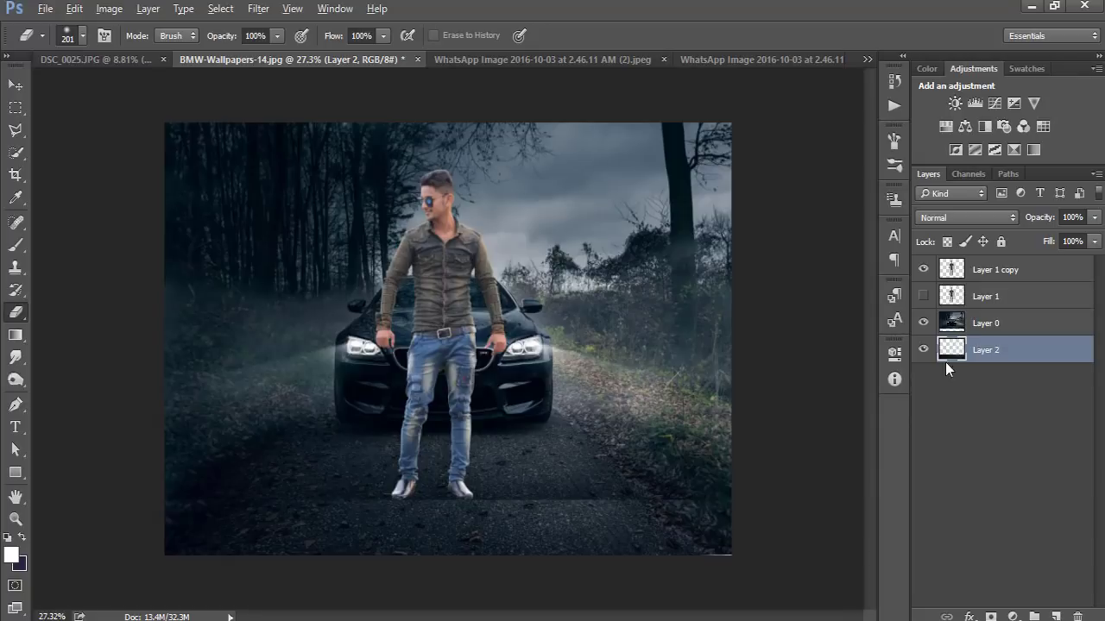
pyautogui.hotkey('alt', ']')
pyautogui.hotkey('alt', '[')
pyautogui.click(1002, 334)
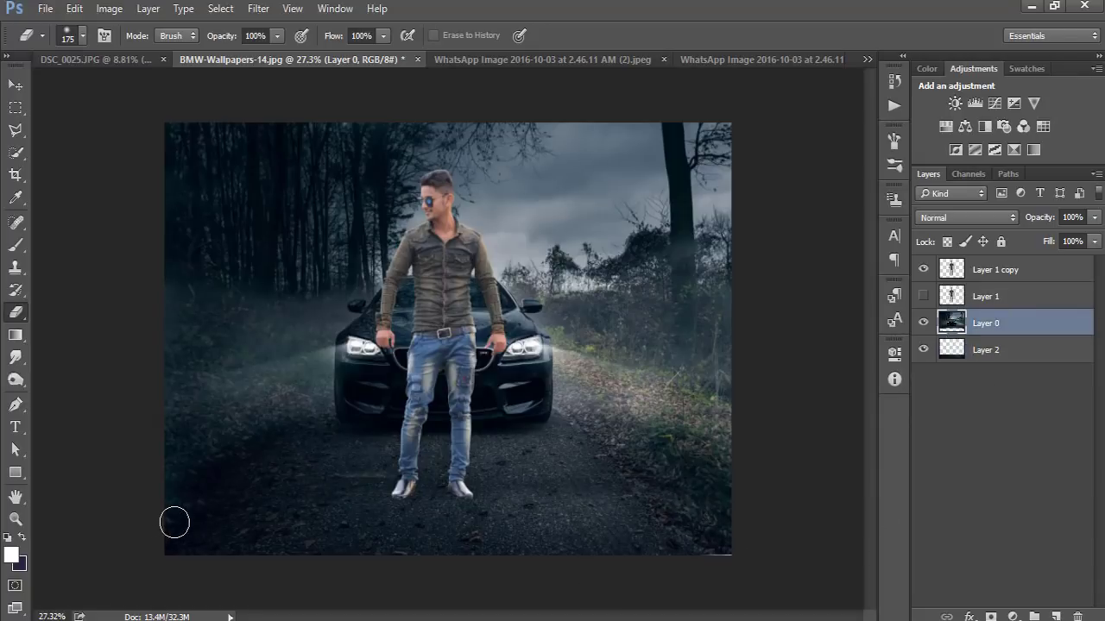
pyautogui.click(1024, 349)
pyautogui.hotkey('ctrl', 't')
pyautogui.moveTo(443, 476); pyautogui.dragTo(443, 466)
pyautogui.press('Return')
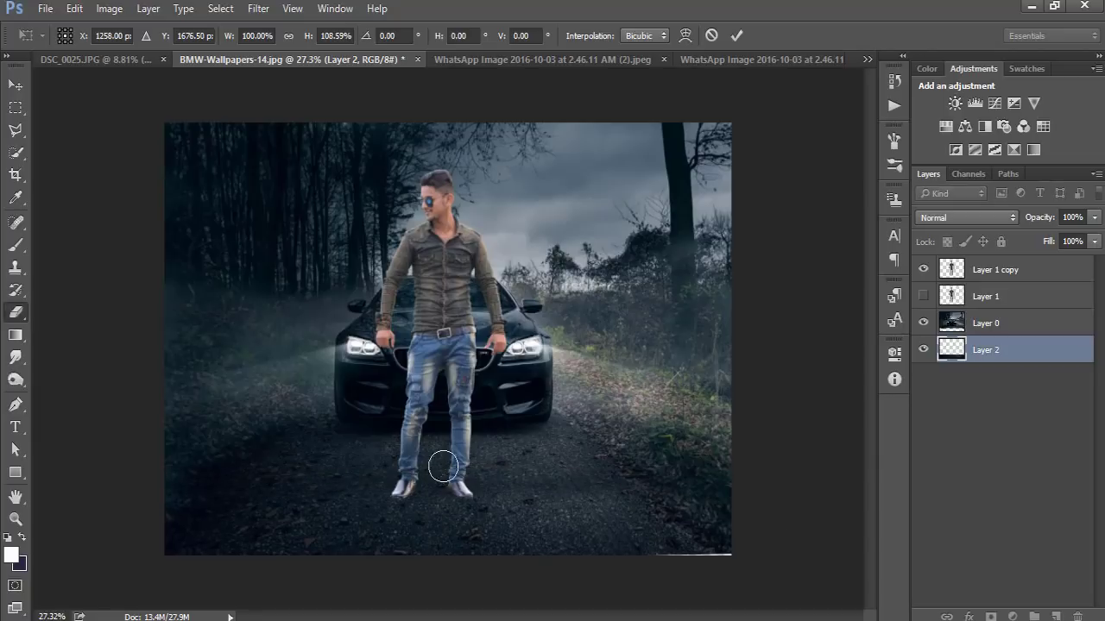
pyautogui.hotkey('ctrl', 't')
pyautogui.moveTo(785, 567); pyautogui.dragTo(792, 573)
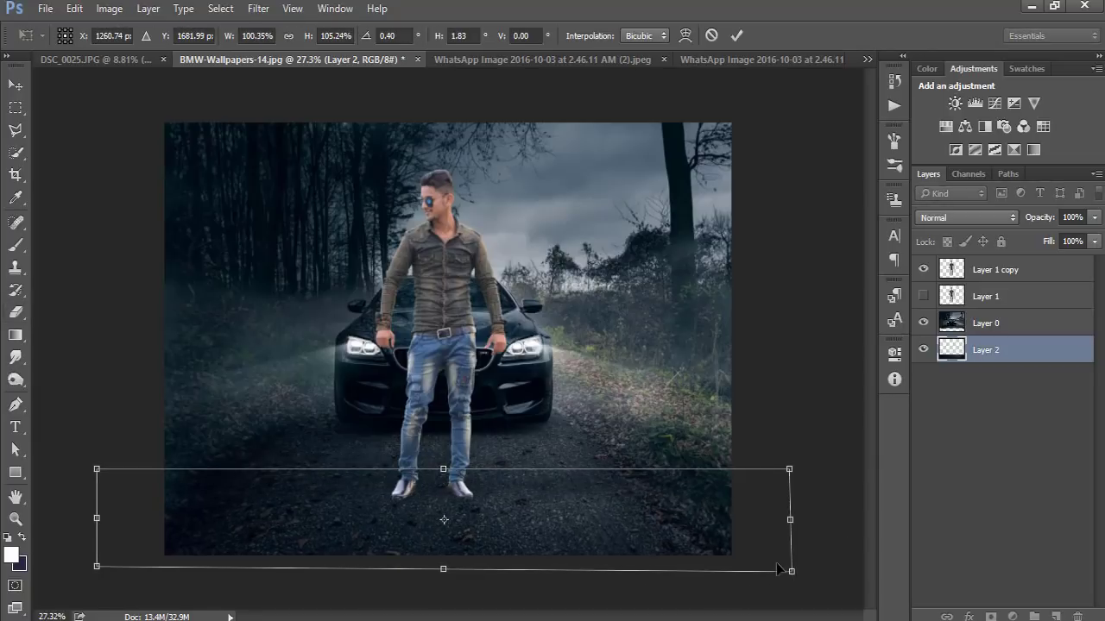
pyautogui.press('Return')
# Merge the road strip into Layer 0, fit the image on screen, and nudge the man.
pyautogui.keyDown('shift'); pyautogui.click(999, 333); pyautogui.keyUp('shift')
pyautogui.rightClick(1001, 328)
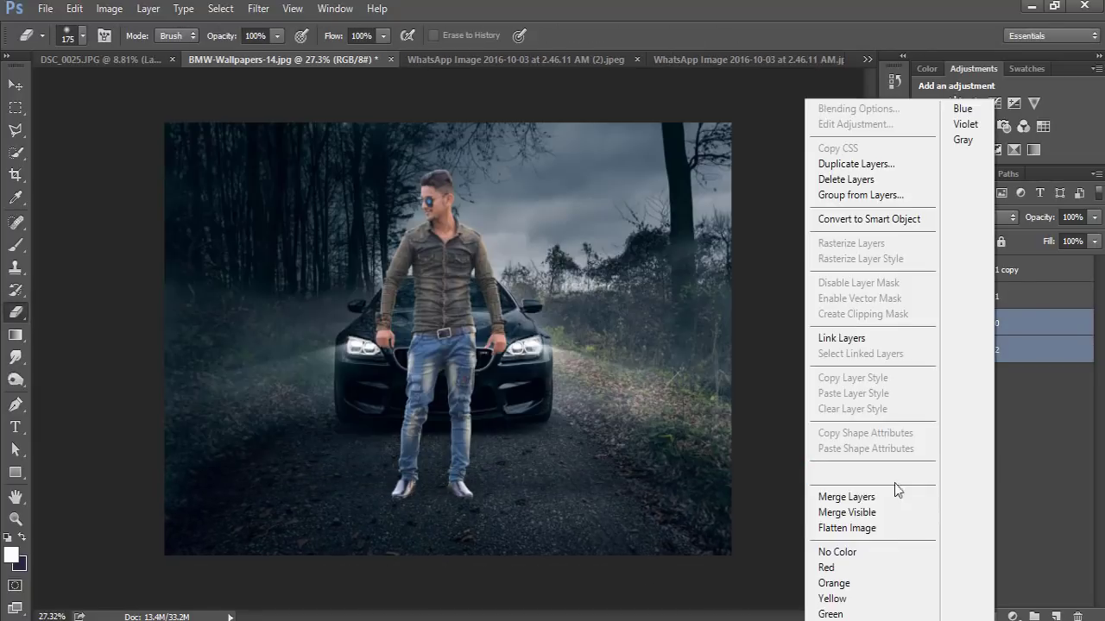
pyautogui.click(855, 496)
pyautogui.click(923, 323)
pyautogui.hotkey('ctrl', '0')
pyautogui.hotkey('ctrl', '-')
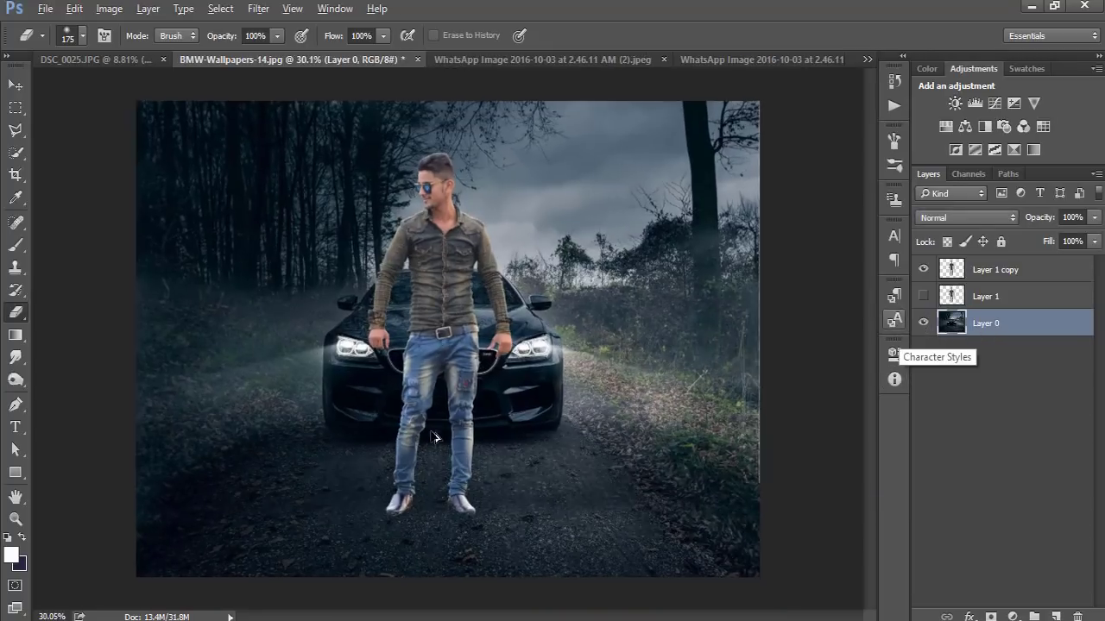
pyautogui.moveTo(447, 339); pyautogui.dragTo(474, 356)
# Duplicate the man's layer, hide the copy, and fill his outline with black.
pyautogui.hotkey('ctrl', '+')
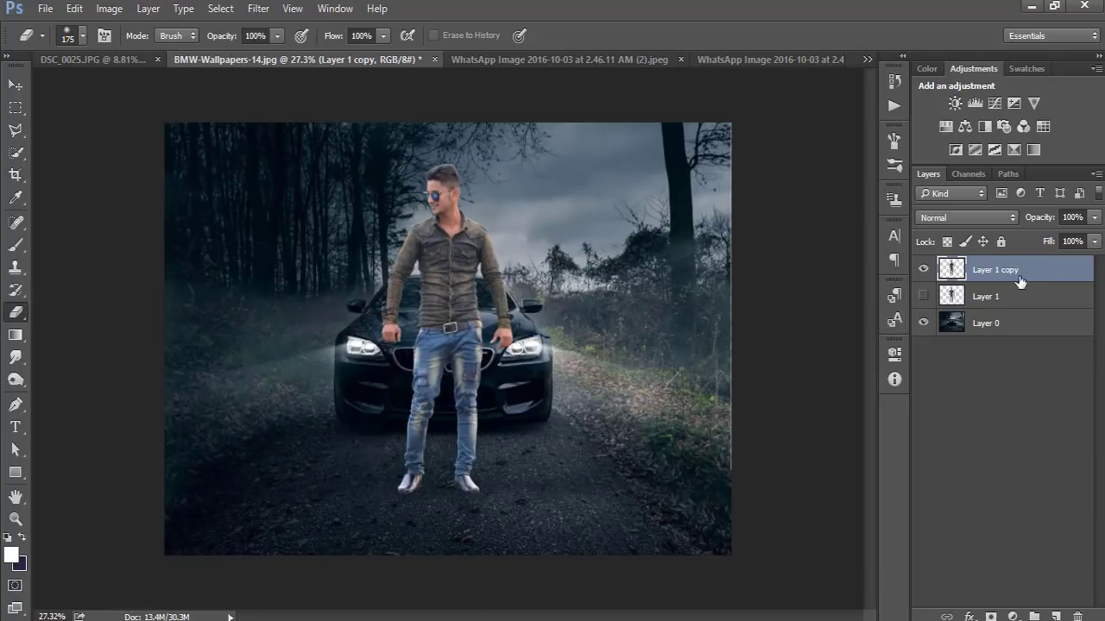
pyautogui.click(922, 270)
pyautogui.keyDown('ctrl'); pyautogui.click(951, 296); pyautogui.keyUp('ctrl')
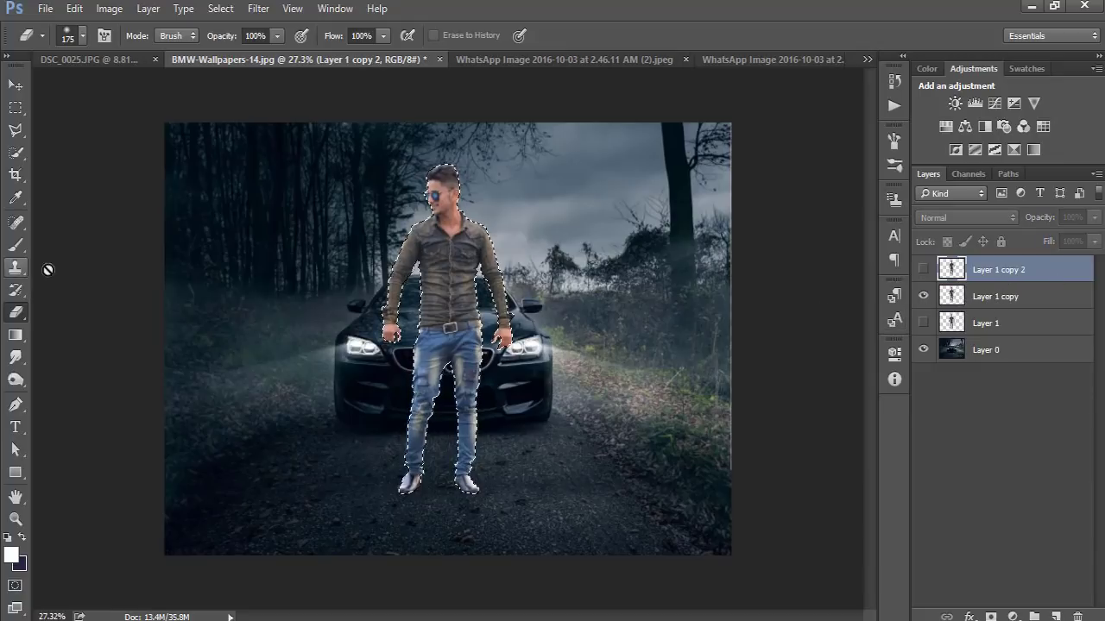
pyautogui.hotkey('alt', '[')
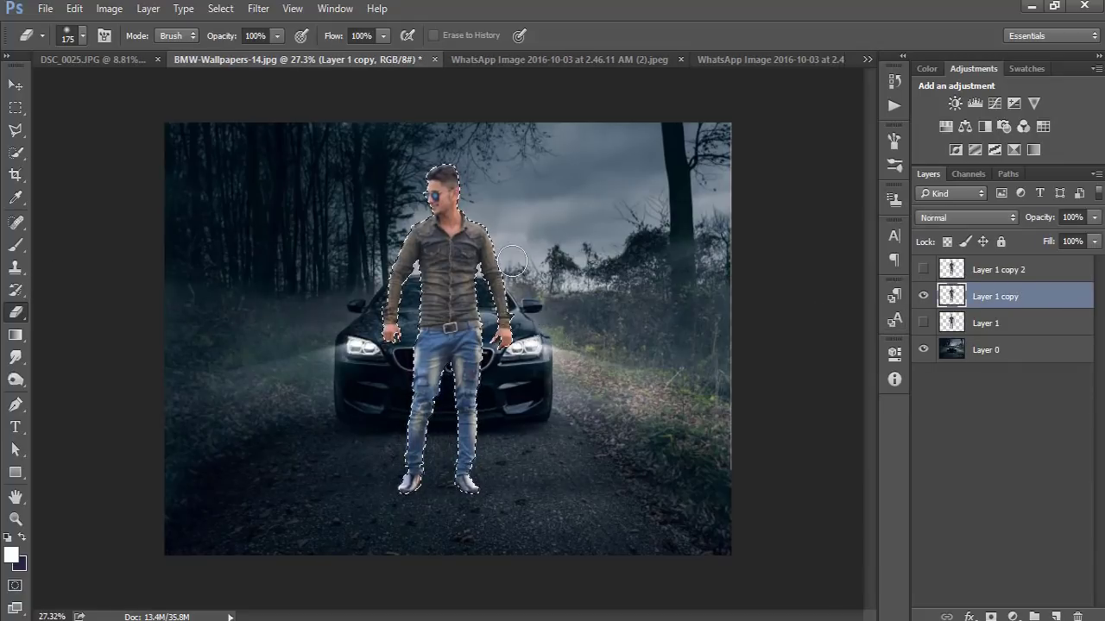
pyautogui.hotkey('shift', 'F5')
pyautogui.click(561, 179)
pyautogui.click(564, 306)
pyautogui.click(663, 165)
# Flip the black silhouette below his feet and skew it into a slanted shadow.
pyautogui.press('m')
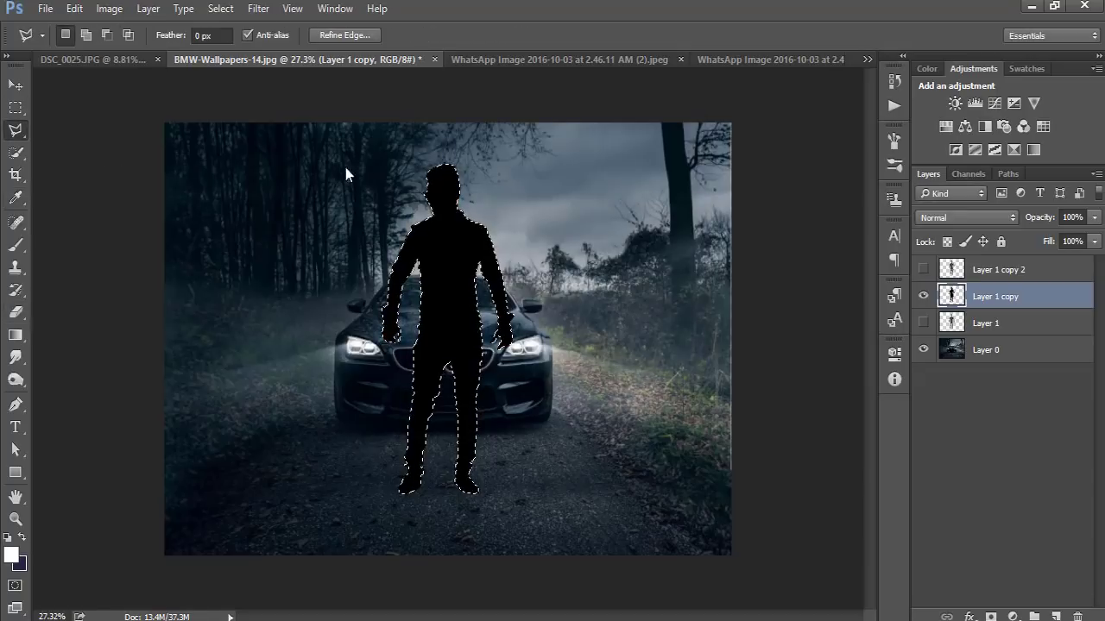
pyautogui.hotkey('ctrl', 'd')
pyautogui.press('v')
pyautogui.moveTo(447, 164); pyautogui.dragTo(447, 585)
pyautogui.moveTo(447, 585); pyautogui.dragTo(377, 587)
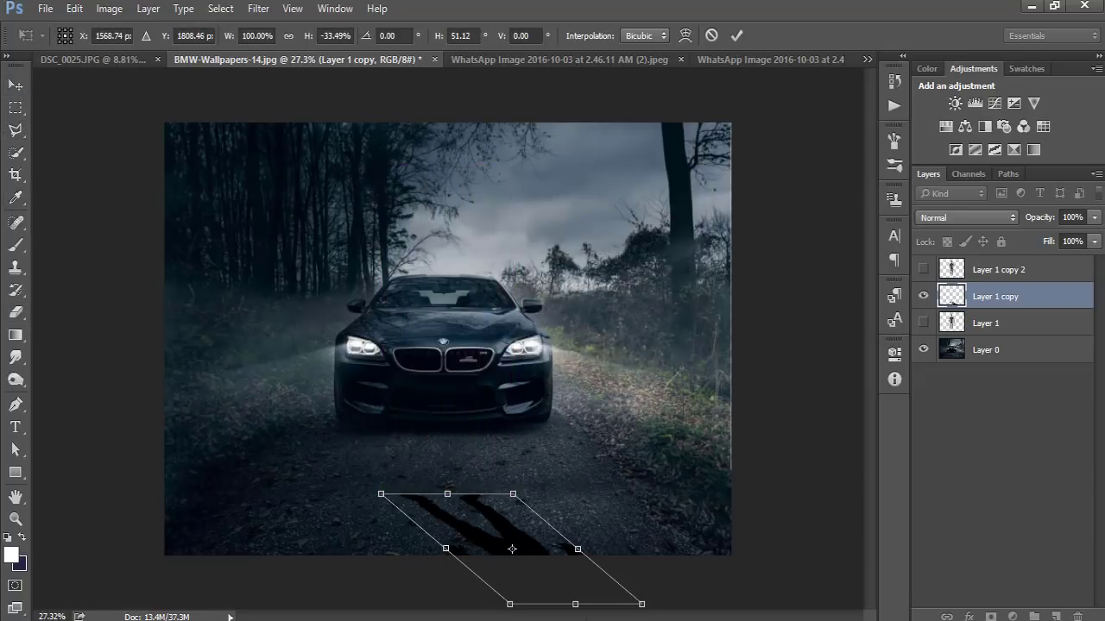
pyautogui.press('Return')
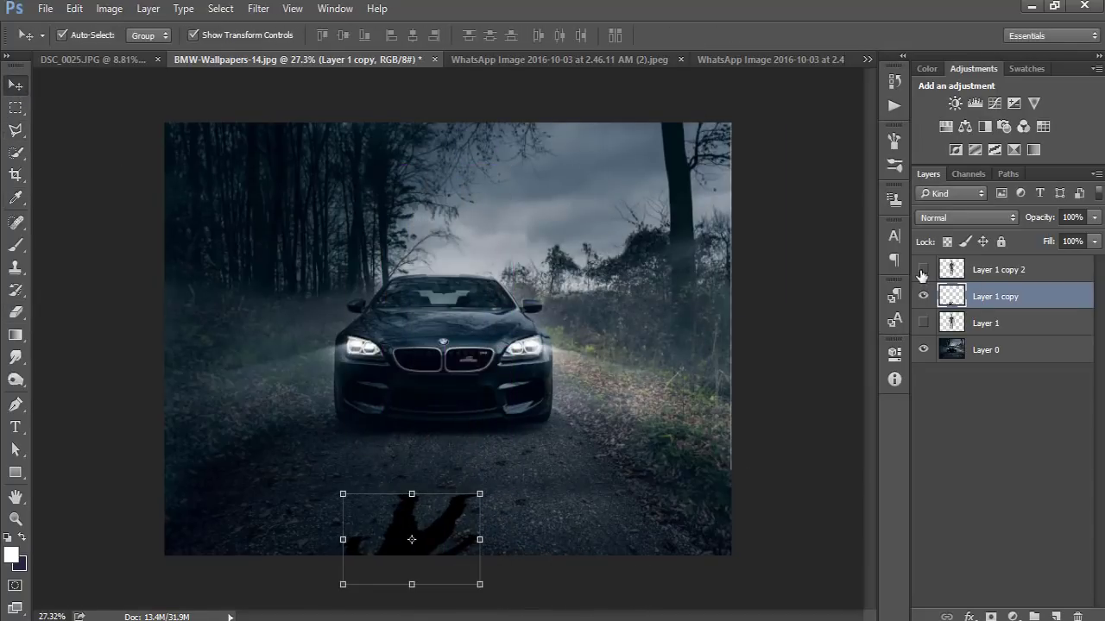
# Show the top man layer again and lower the shadow's Fill to 53%.
pyautogui.click(922, 269)
pyautogui.moveTo(1095, 252); pyautogui.dragTo(1058, 262)
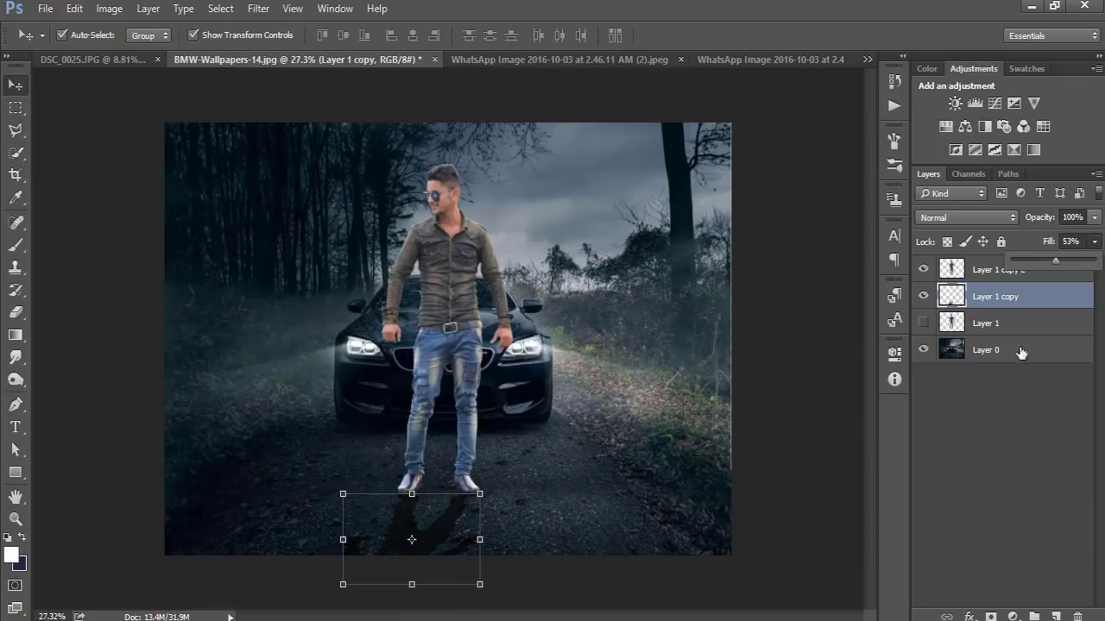
pyautogui.click(1018, 388)
pyautogui.scroll(2, 435, 518)
pyautogui.click(467, 466)
pyautogui.click(552, 252)
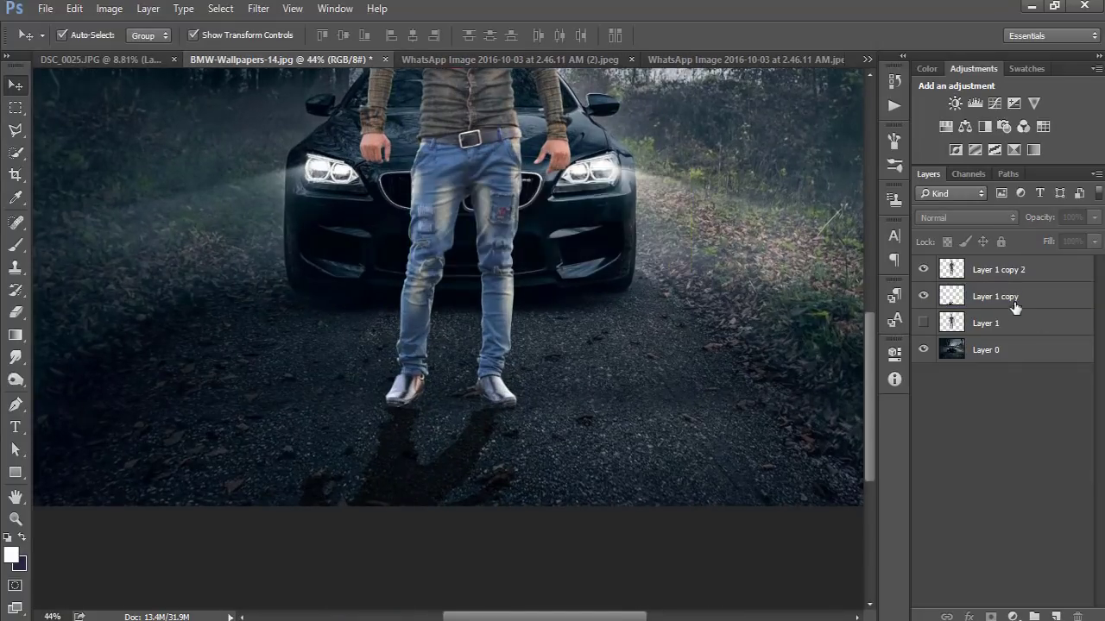
# Move the shadow layer up so it meets the man's shoes.
pyautogui.click(995, 296)
pyautogui.hotkey('ctrl', 't')
pyautogui.moveTo(429, 473); pyautogui.dragTo(433, 461)
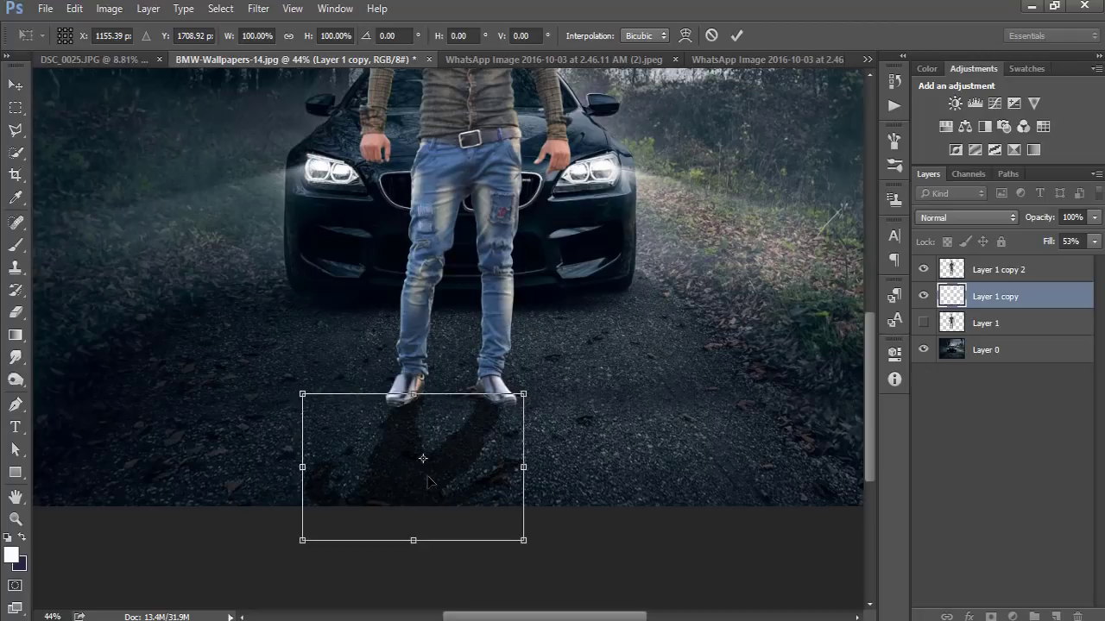
pyautogui.press('Return')
pyautogui.scroll(-1, 510, 434)
# Add a new empty Layer 2 and set up a soft black brush.
pyautogui.click(1054, 616)
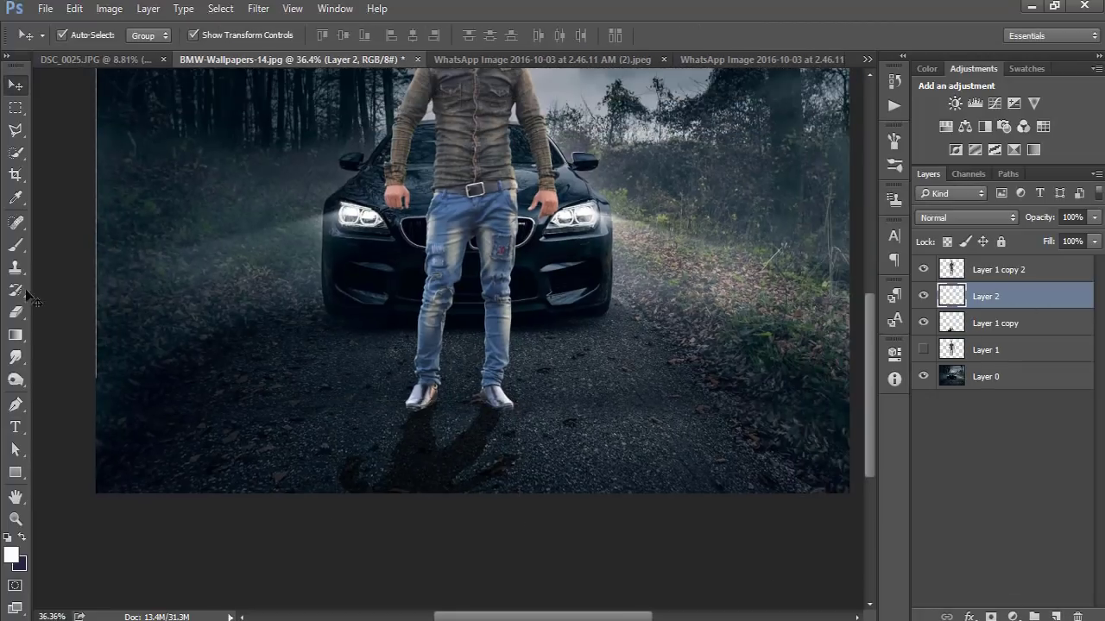
pyautogui.click(16, 246)
pyautogui.rightClick(484, 306)
pyautogui.click(660, 427)
pyautogui.click(926, 68)
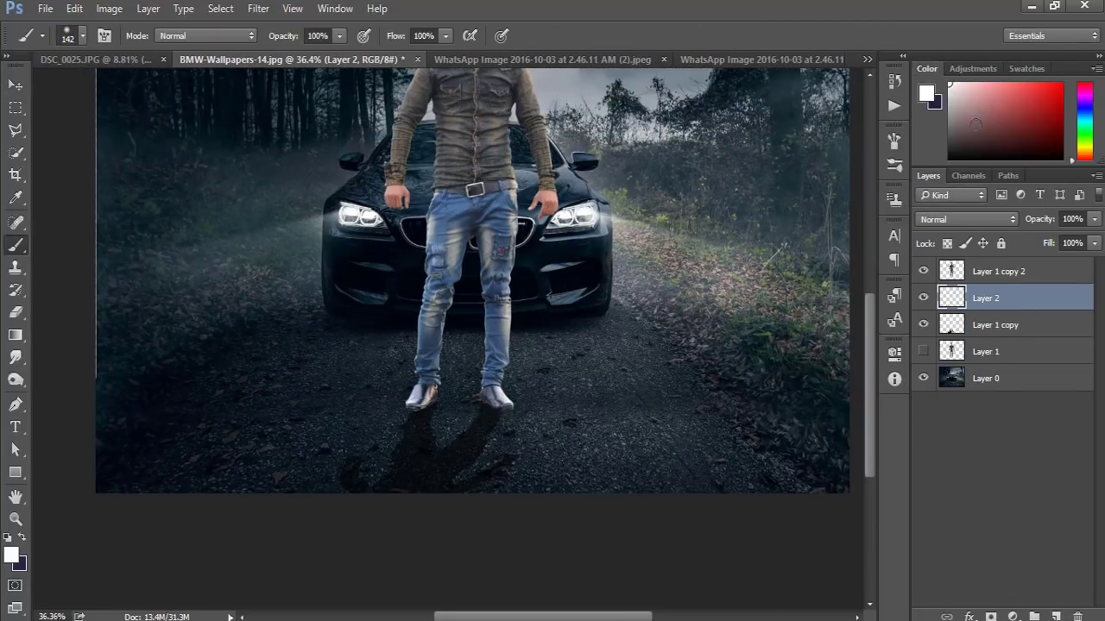
pyautogui.press('d')
pyautogui.scroll(5, 337, 397)
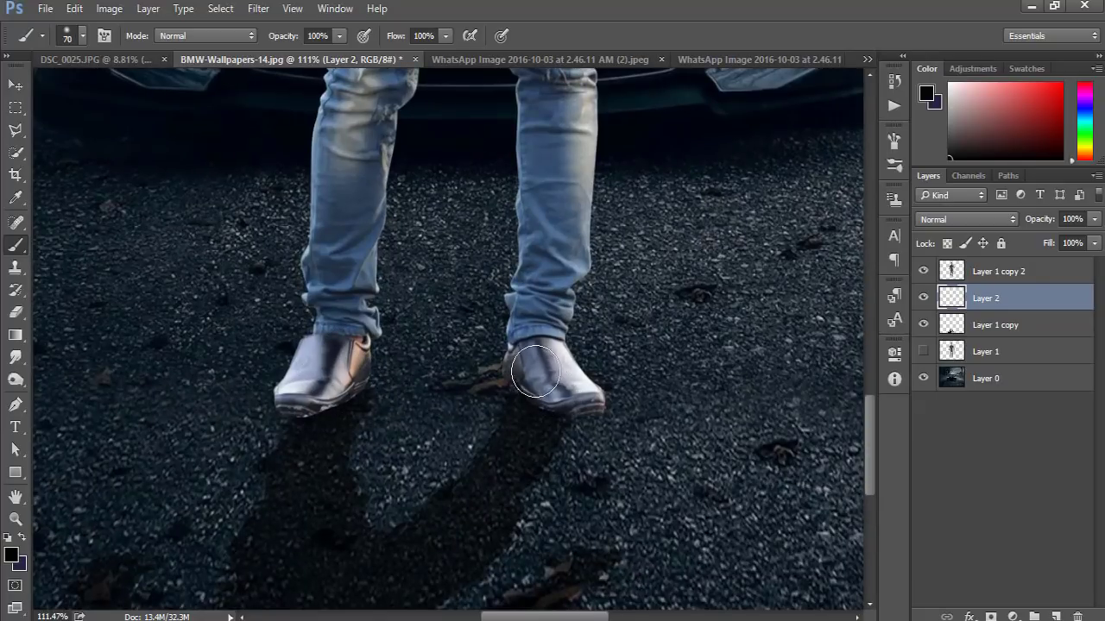
pyautogui.scroll(-1, 335, 403)
pyautogui.scroll(1, 321, 403)
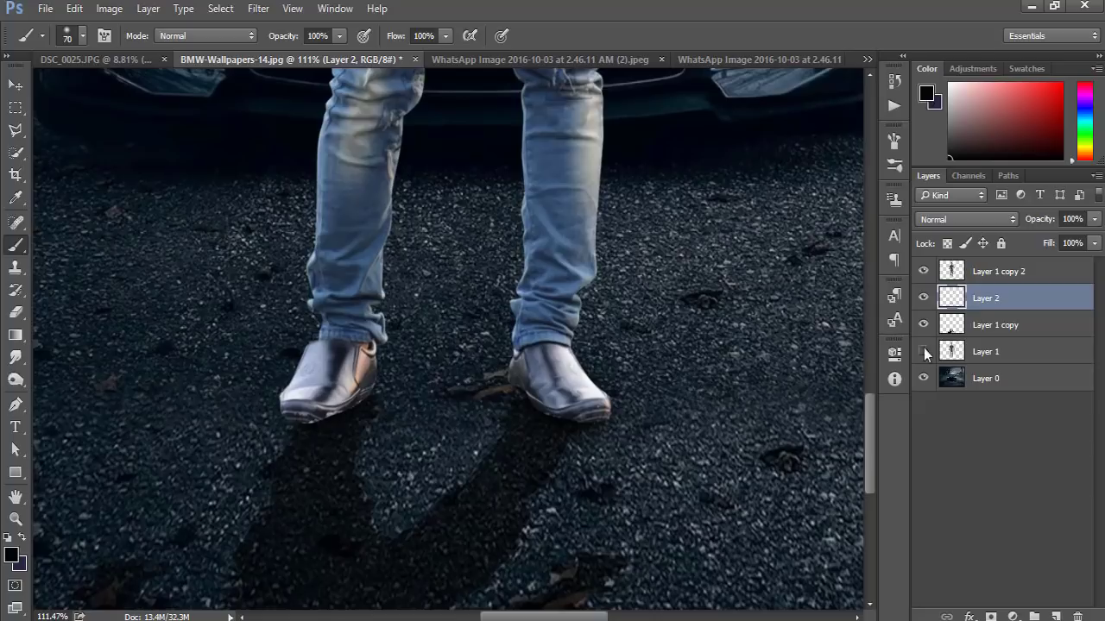
# Select the top man layer Layer 1 copy 2 and choose the Burn tool.
pyautogui.click(997, 271)
pyautogui.click(16, 357)
pyautogui.click(15, 379)
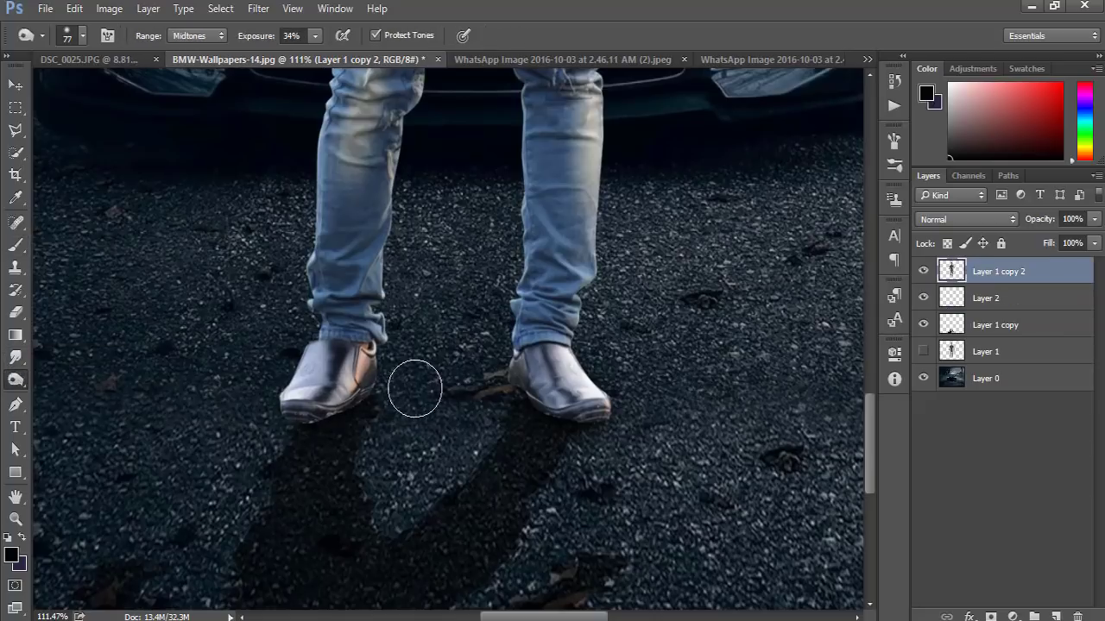
# Lower Layer 1 copy's fill to 50% and soften the shadow with a Gaussian Blur.
pyautogui.scroll(-2, 329, 414)
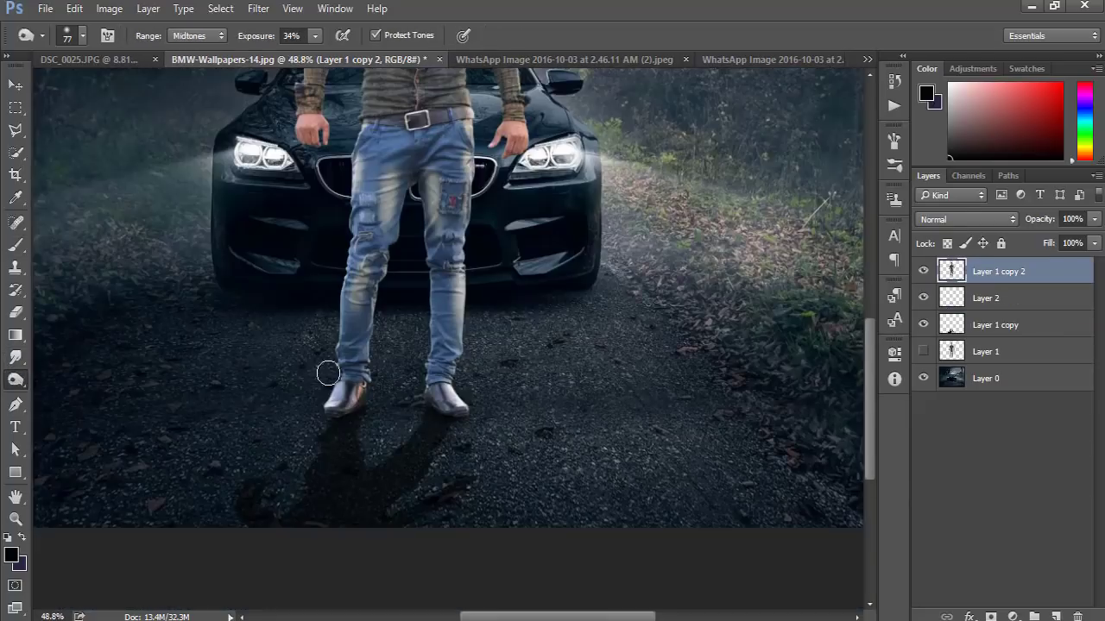
pyautogui.scroll(1, 380, 406)
pyautogui.scroll(1, 518, 397)
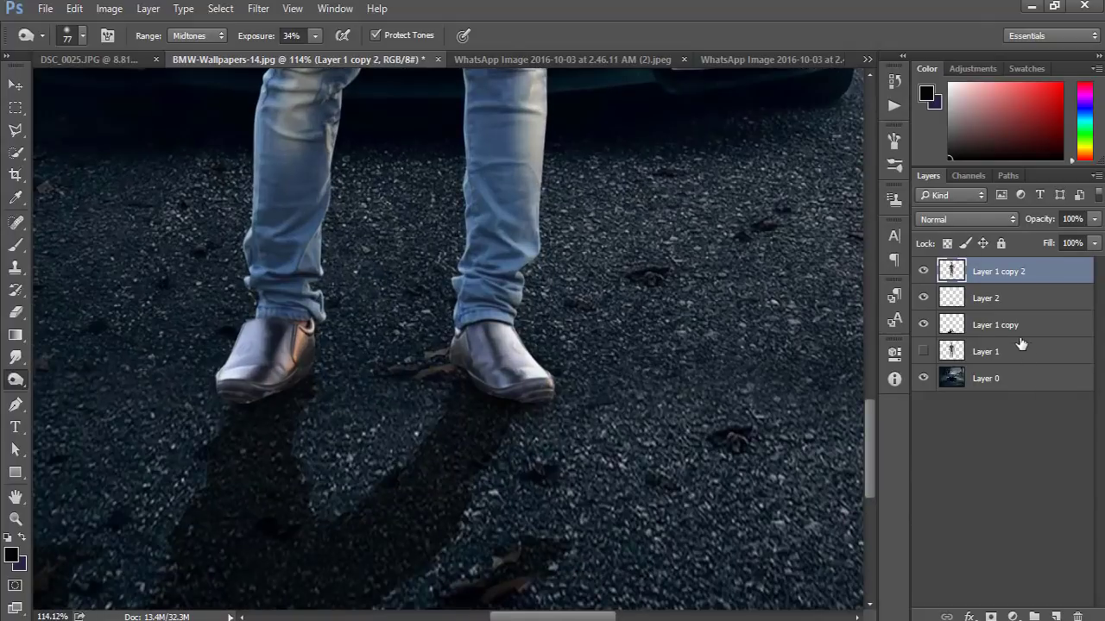
pyautogui.click(1094, 242)
pyautogui.click(1020, 325)
pyautogui.click(1094, 242)
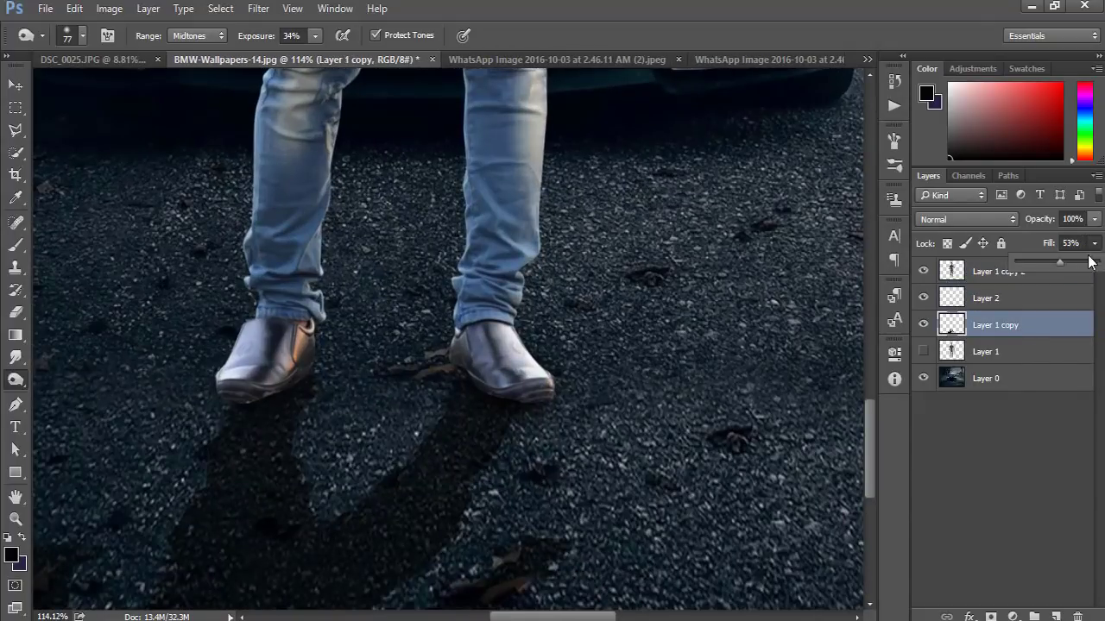
pyautogui.click(258, 8)
pyautogui.click(518, 313)
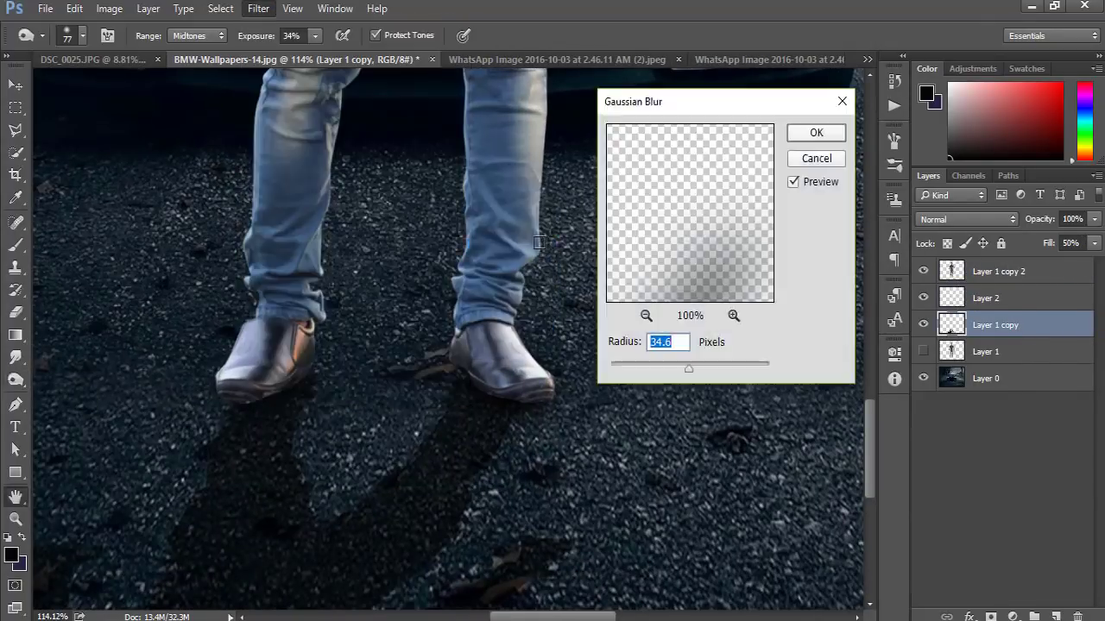
pyautogui.click(659, 373)
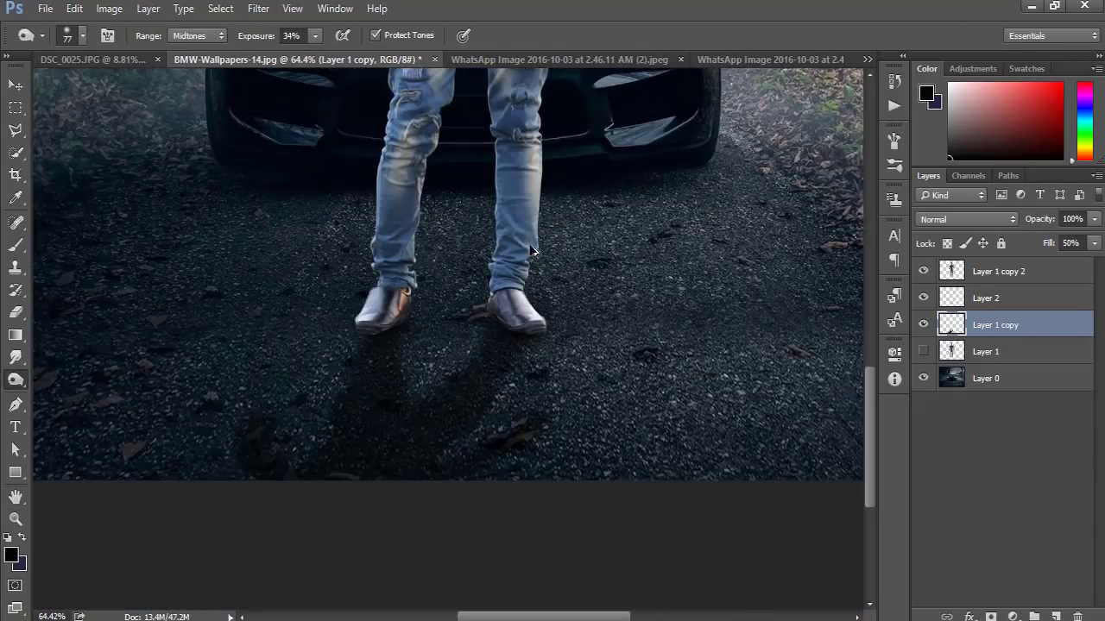
# Give the shadow layer a white layer mask, replacing an accidental black one, and pick the Gradient tool.
pyautogui.scroll(2, 531, 250)
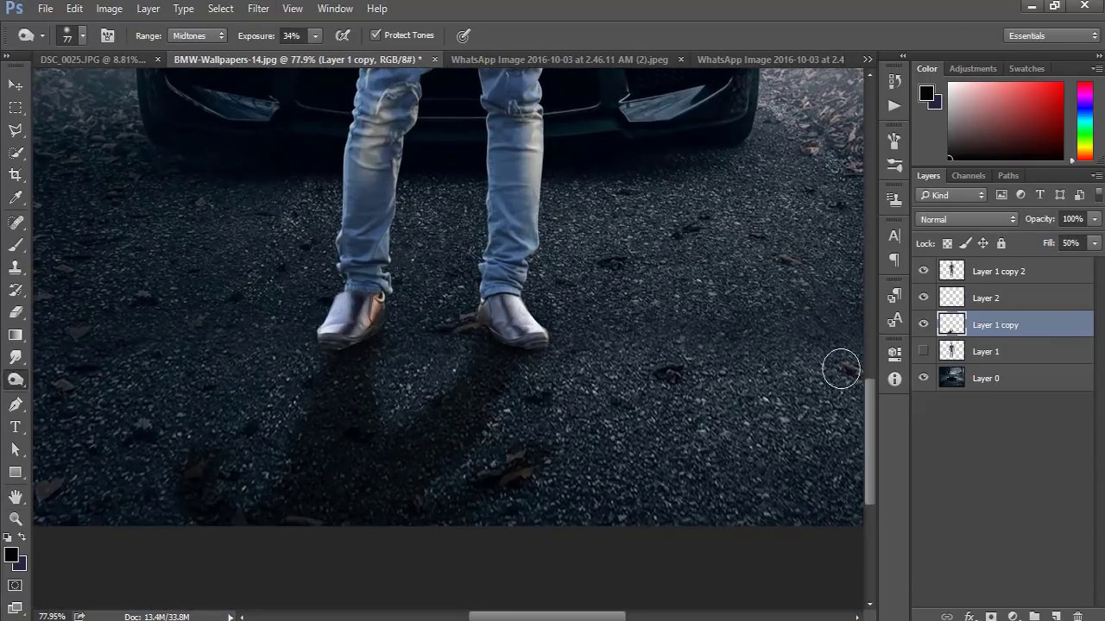
pyautogui.keyDown('alt'); pyautogui.click(993, 616); pyautogui.keyUp('alt')
pyautogui.hotkey('ctrl', 'z')
pyautogui.click(992, 616)
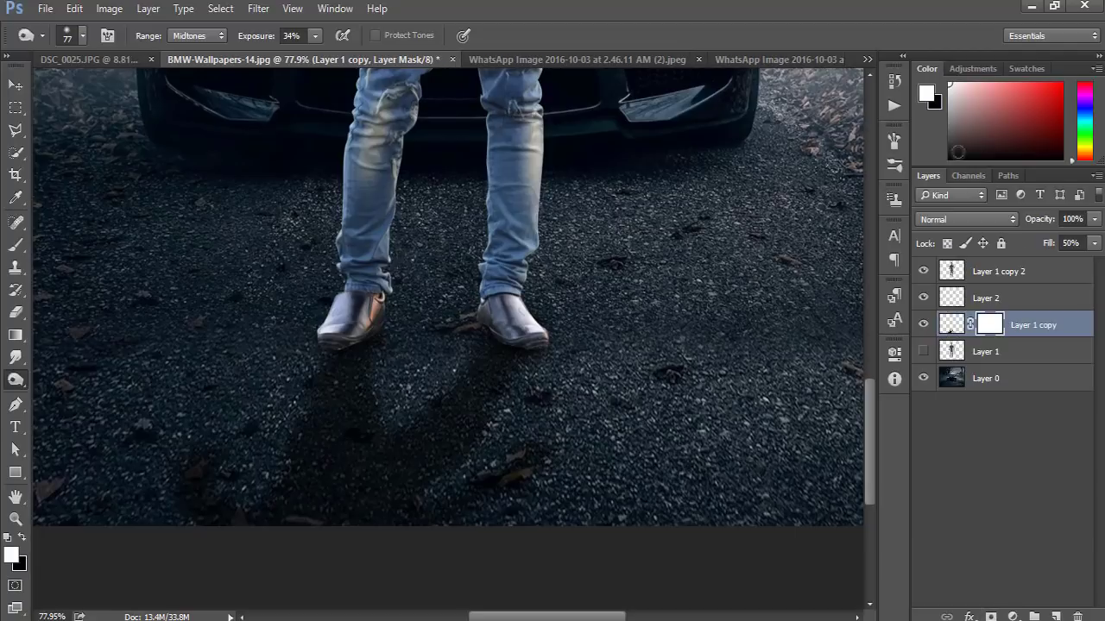
pyautogui.click(12, 338)
pyautogui.scroll(-5, 360, 418)
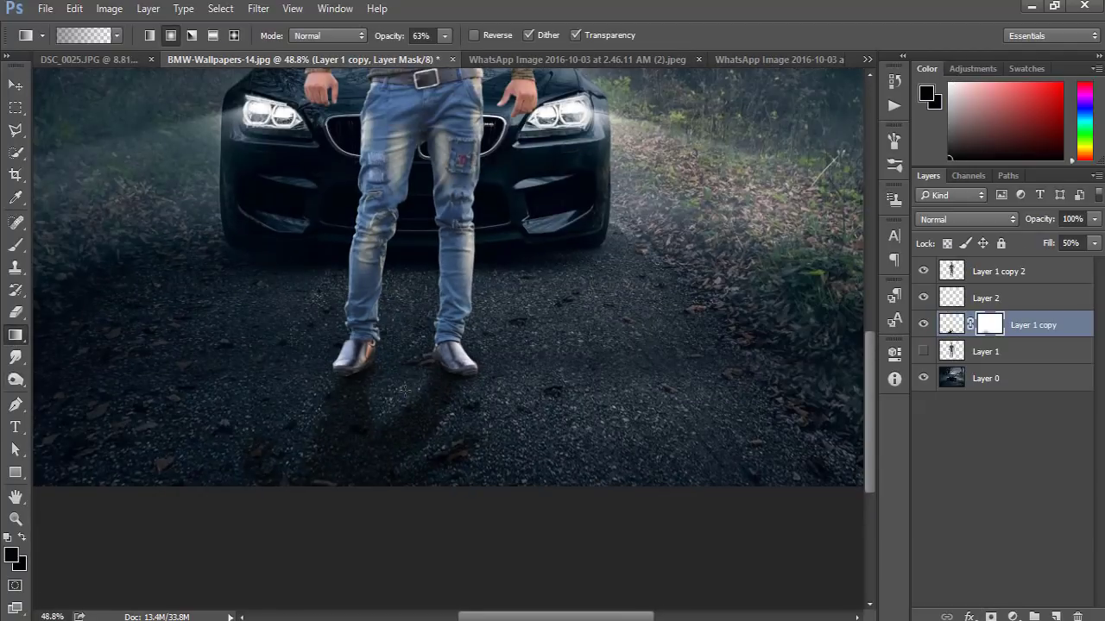
pyautogui.scroll(-1, 409, 377)
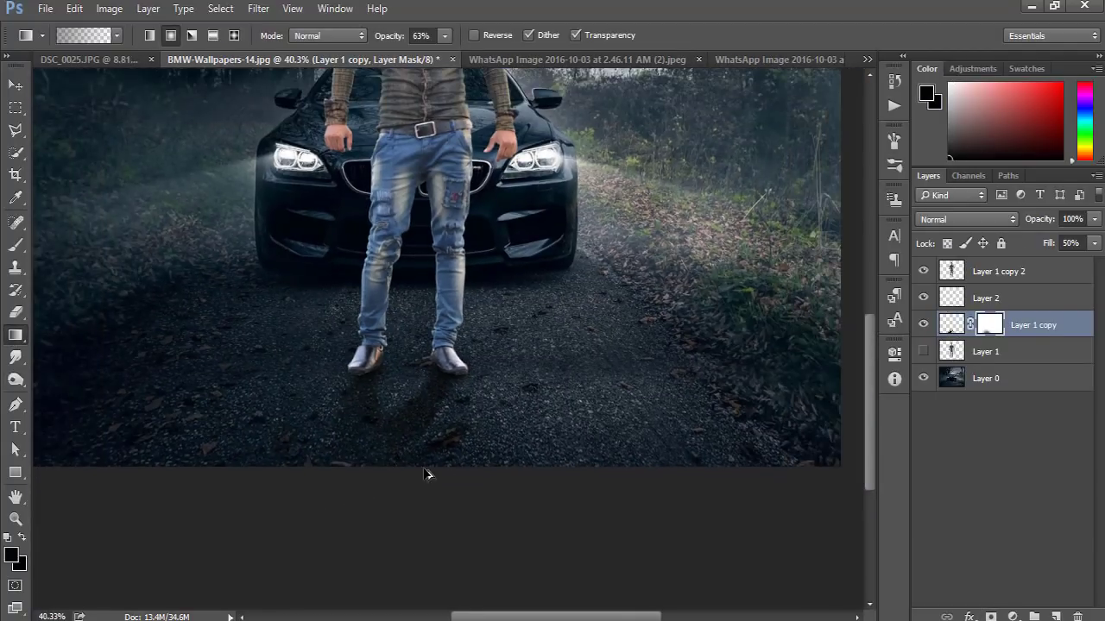
pyautogui.scroll(-2, 372, 479)
pyautogui.scroll(1, 518, 422)
pyautogui.scroll(1, 478, 518)
pyautogui.scroll(1, 509, 502)
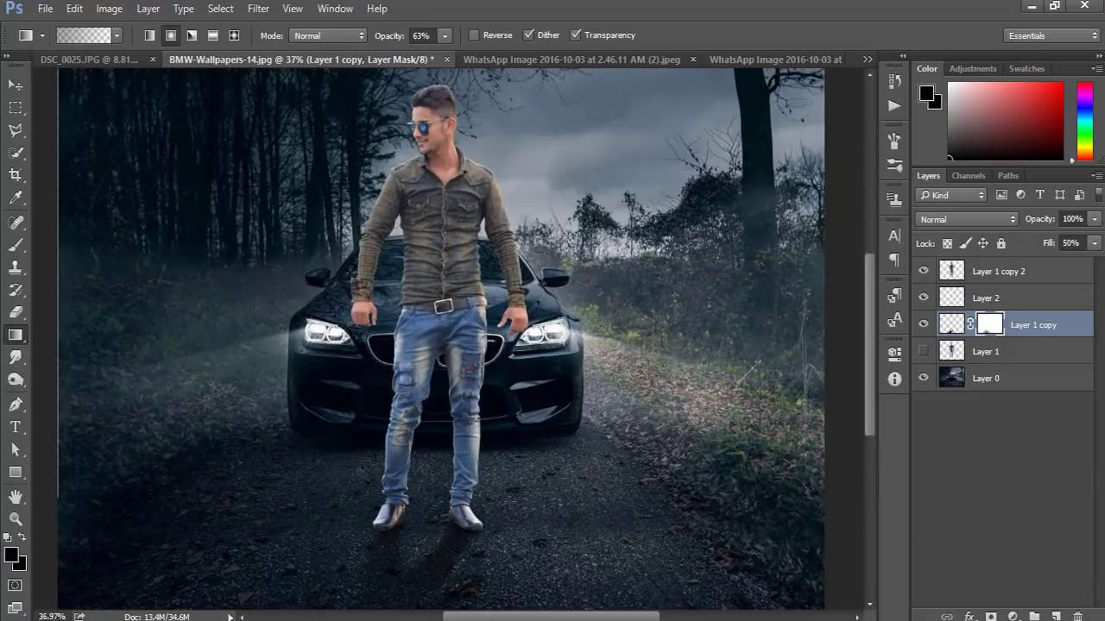
# Darken the road around the man's feet on Layer 0 with the Burn tool at 69% exposure.
pyautogui.click(984, 378)
pyautogui.click(14, 380)
pyautogui.scroll(2, 404, 440)
pyautogui.rightClick(389, 356)
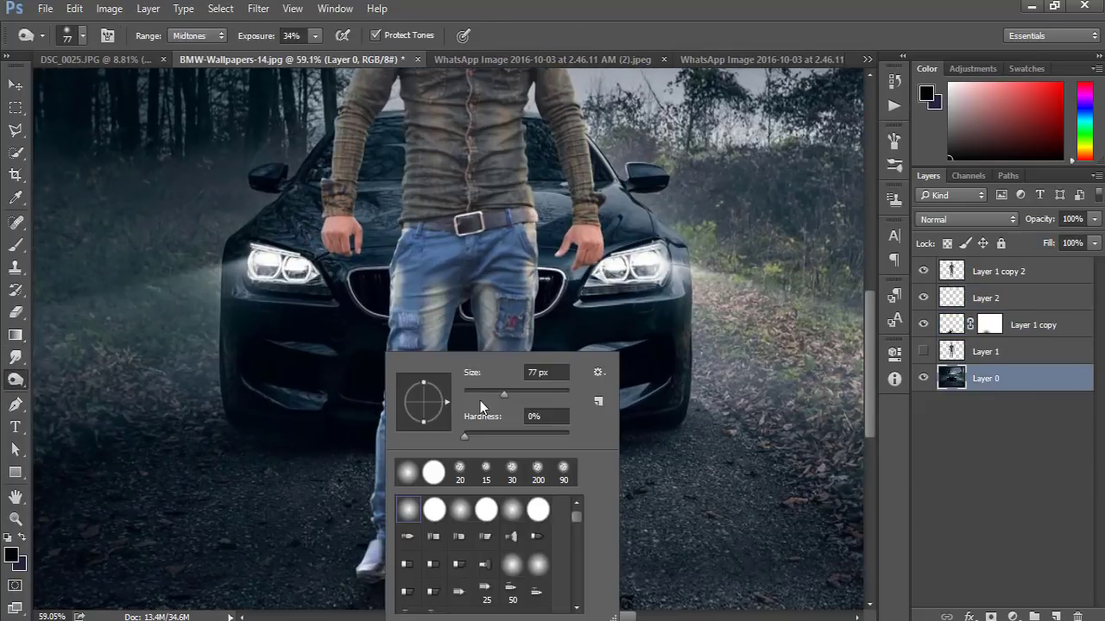
pyautogui.click(695, 439)
pyautogui.scroll(-1, 521, 486)
pyautogui.scroll(-2, 360, 419)
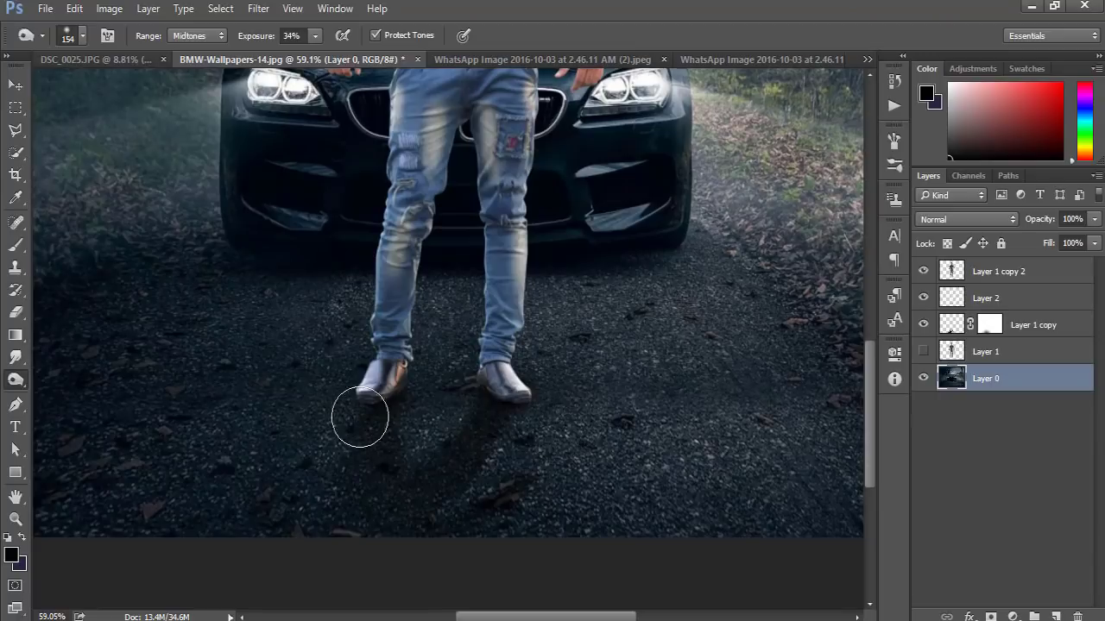
pyautogui.press('6')
pyautogui.press('9')
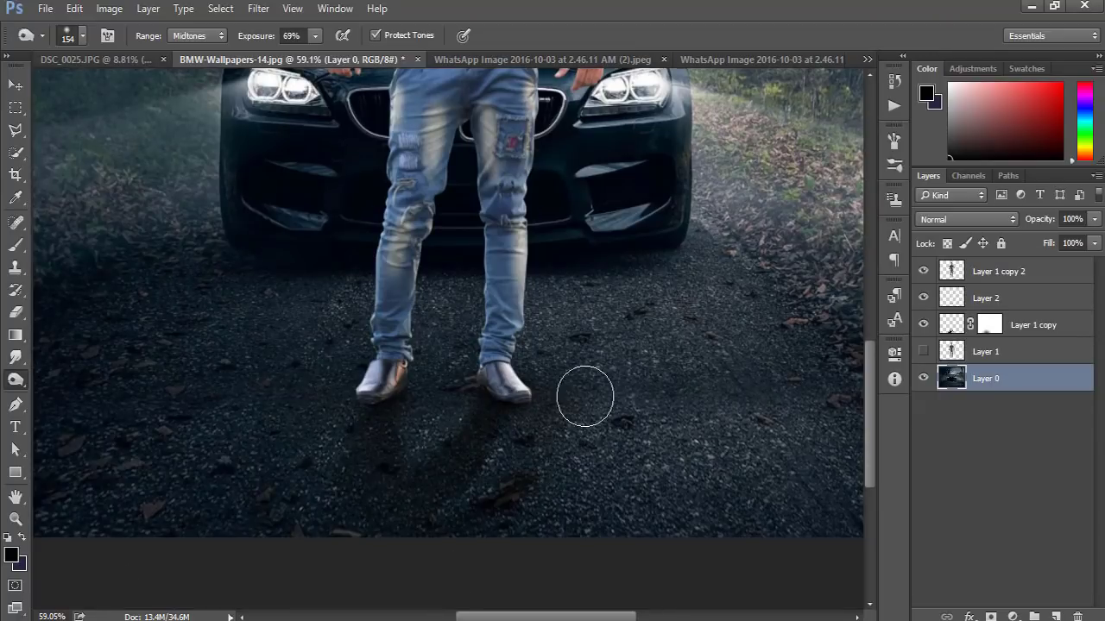
pyautogui.scroll(-3, 585, 396)
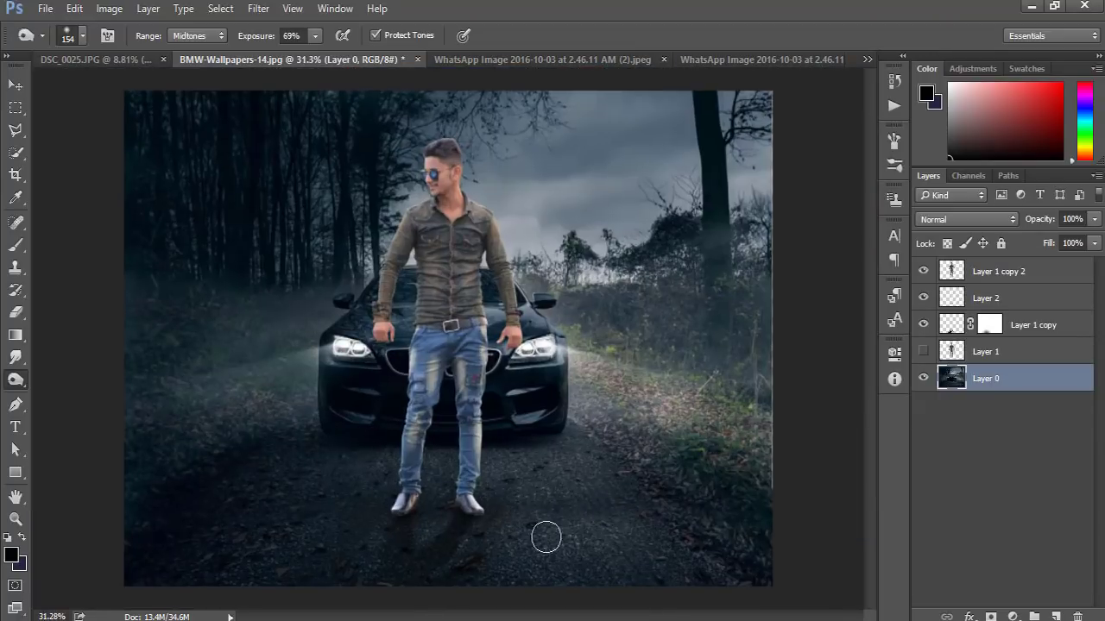
pyautogui.scroll(-1, 570, 431)
# Select Layer 1 copy, Layer 2 and Layer 1 copy 2 and move the man lower, in front of the car.
pyautogui.click(1020, 325)
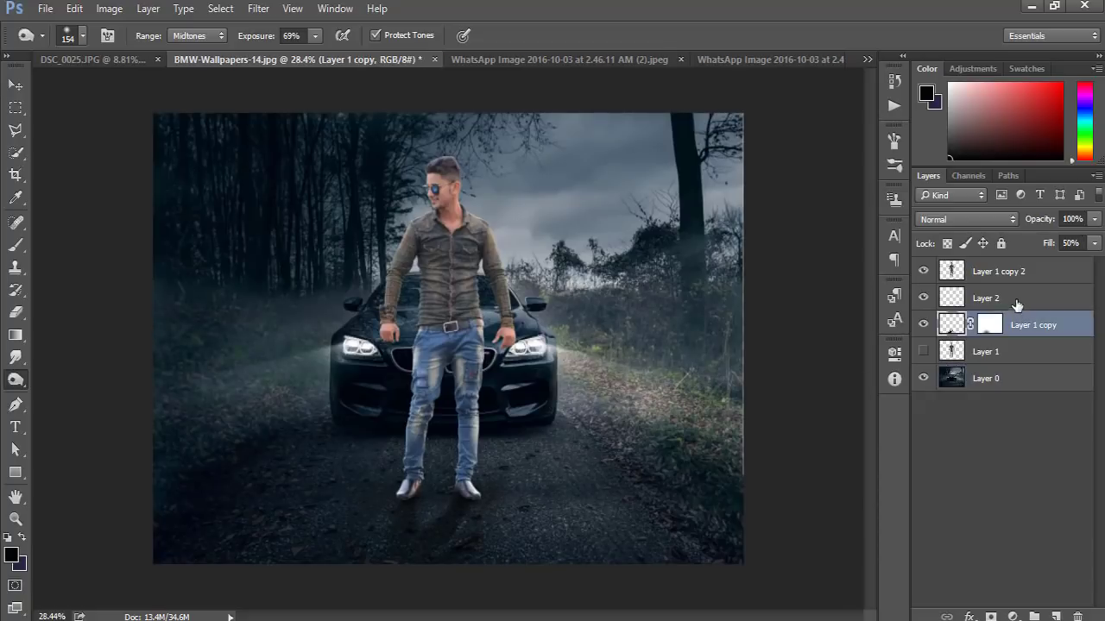
pyautogui.keyDown('shift'); pyautogui.click(1019, 297); pyautogui.keyUp('shift')
pyautogui.keyDown('shift'); pyautogui.click(1014, 271); pyautogui.keyUp('shift')
pyautogui.moveTo(476, 420); pyautogui.dragTo(474, 432)
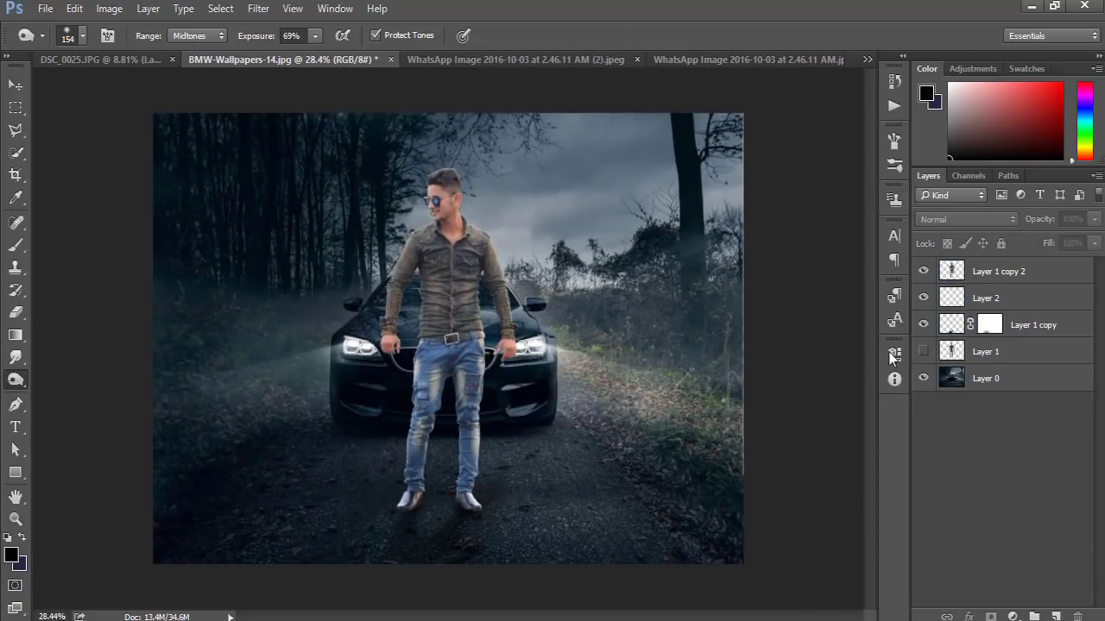
# Open the Camera Raw Filter on Layer 1 copy 2 and raise Oranges luminance to +71.
pyautogui.click(1032, 275)
pyautogui.click(258, 8)
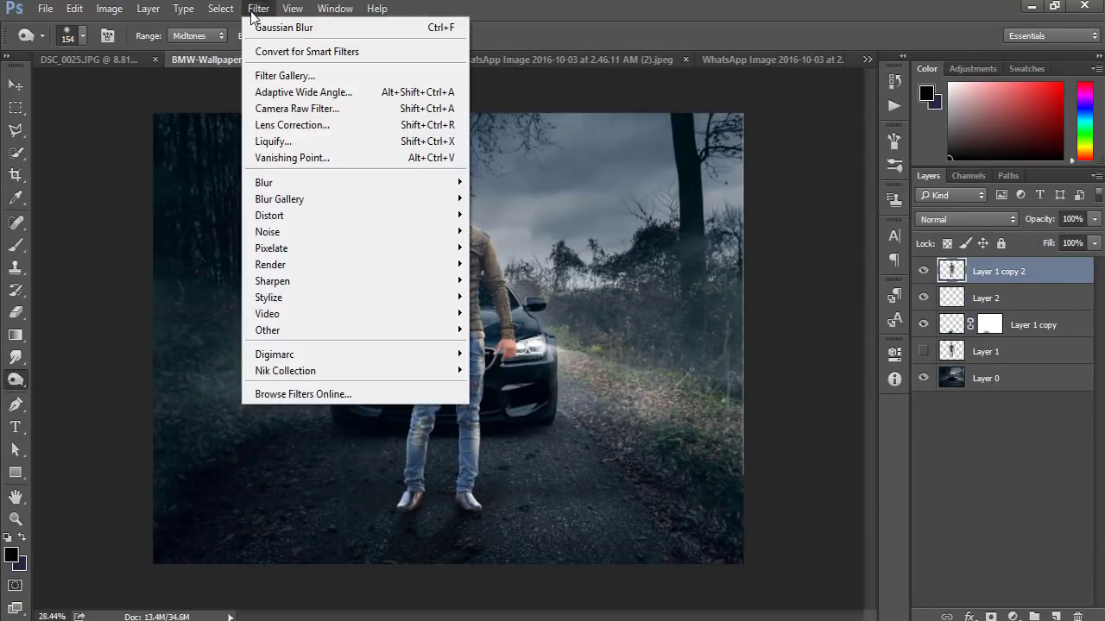
pyautogui.click(347, 113)
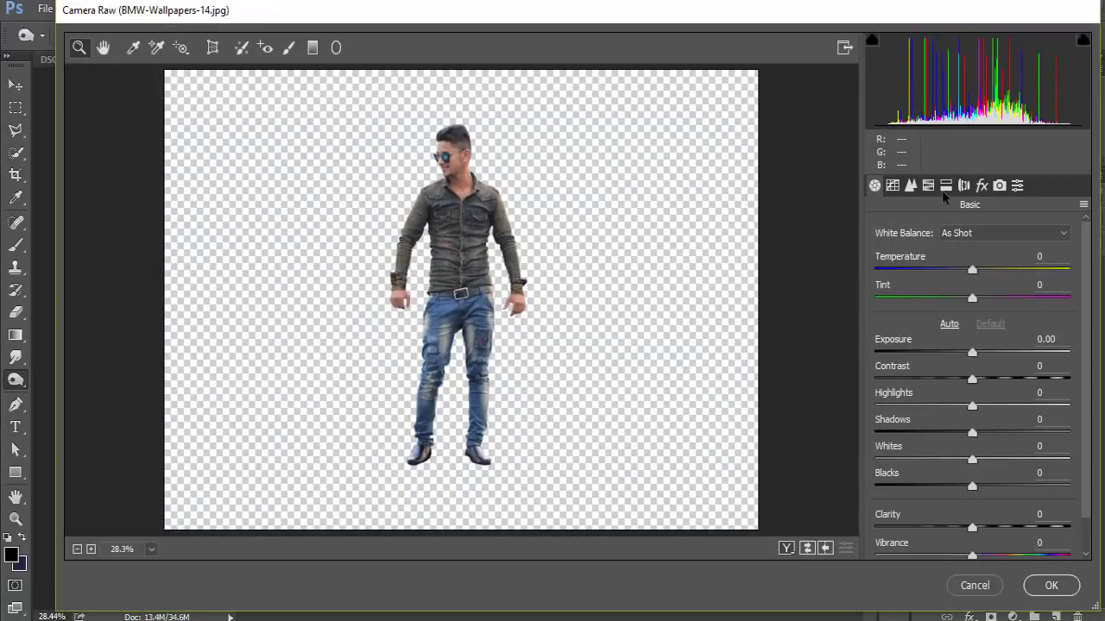
pyautogui.click(927, 184)
pyautogui.click(975, 254)
pyautogui.moveTo(978, 339); pyautogui.dragTo(1047, 339)
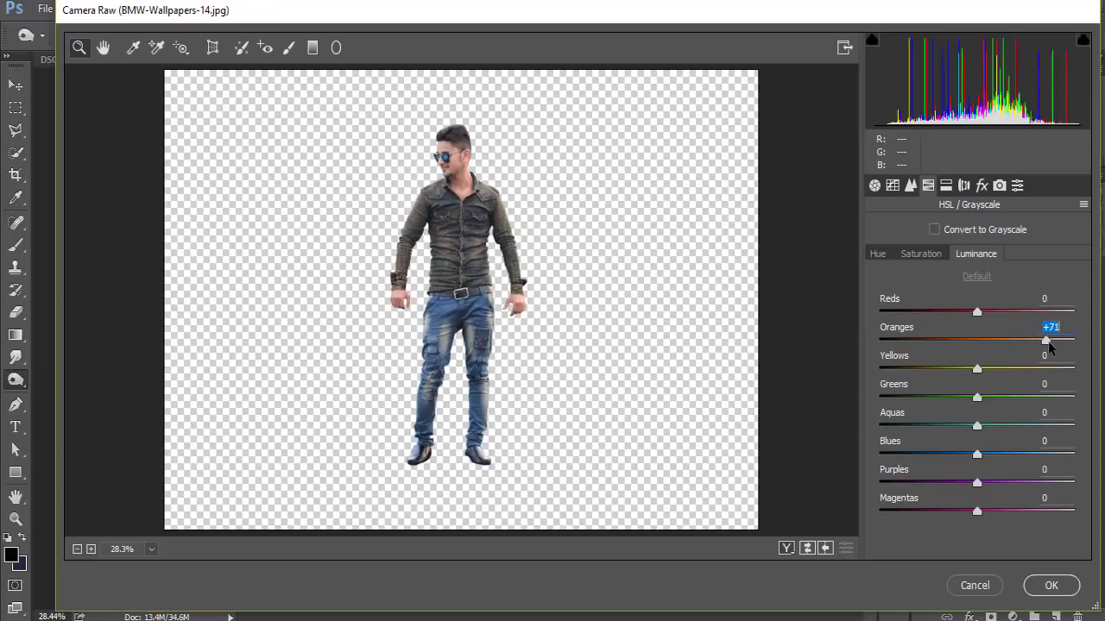
# Adjust the blues saturation, lift Blacks to +20, add Clarity, and apply the filter.
pyautogui.click(920, 254)
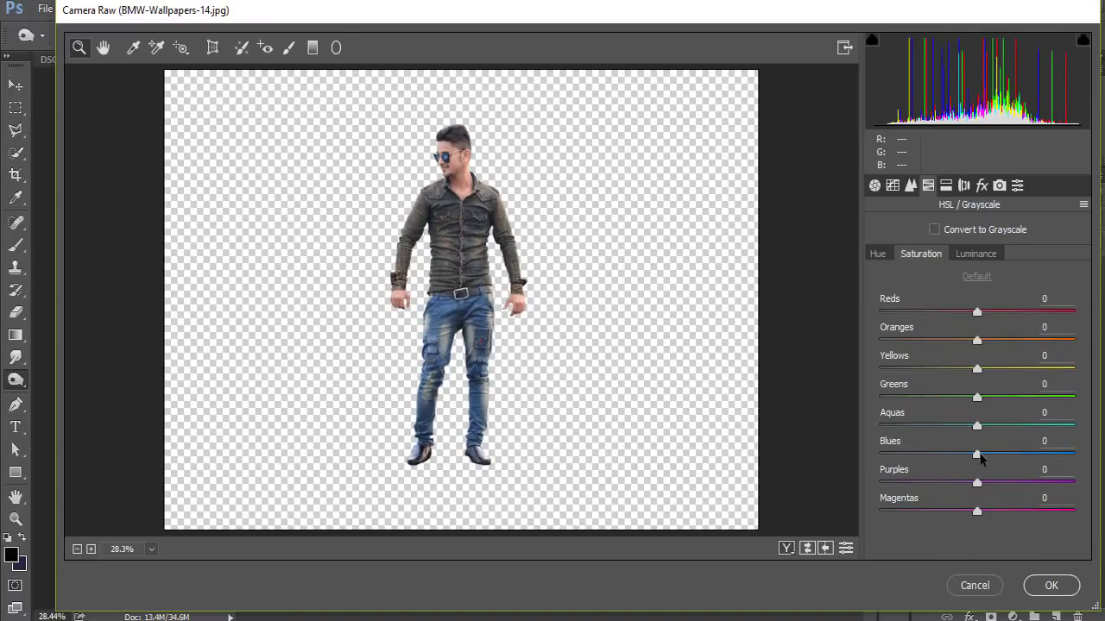
pyautogui.moveTo(978, 455); pyautogui.dragTo(1021, 454)
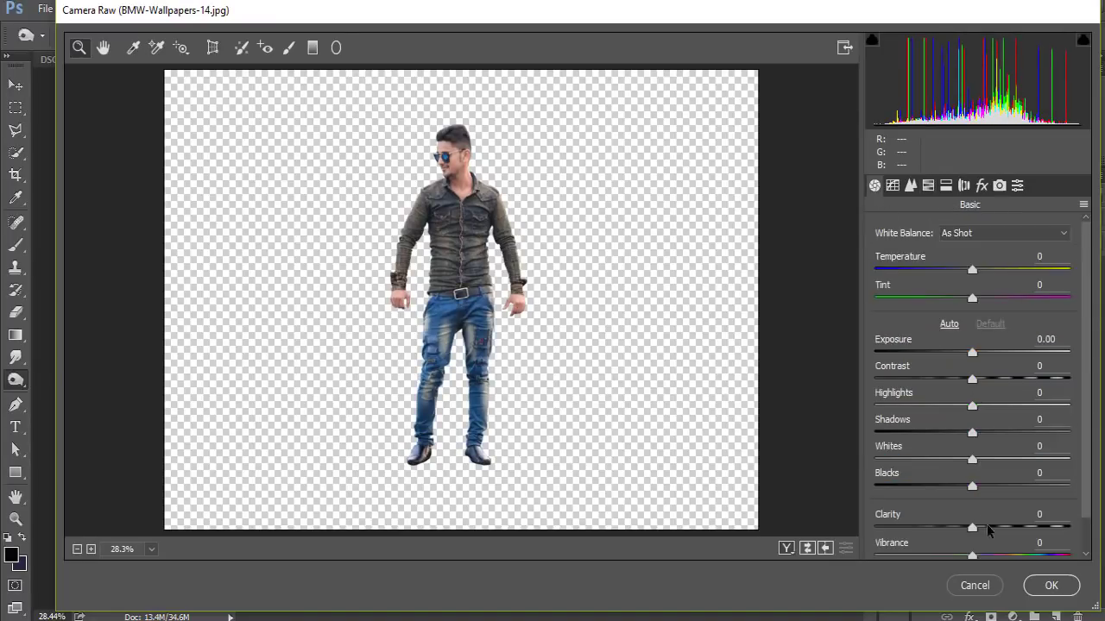
pyautogui.moveTo(990, 532); pyautogui.dragTo(988, 531)
pyautogui.moveTo(971, 486); pyautogui.dragTo(990, 486)
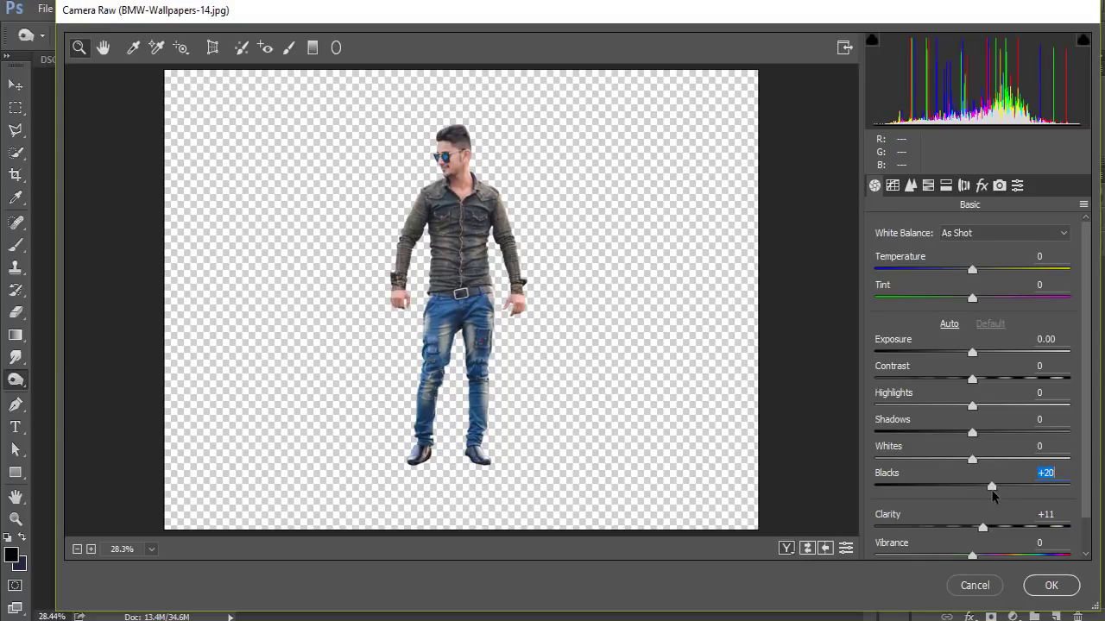
pyautogui.click(992, 528)
pyautogui.press('Return')
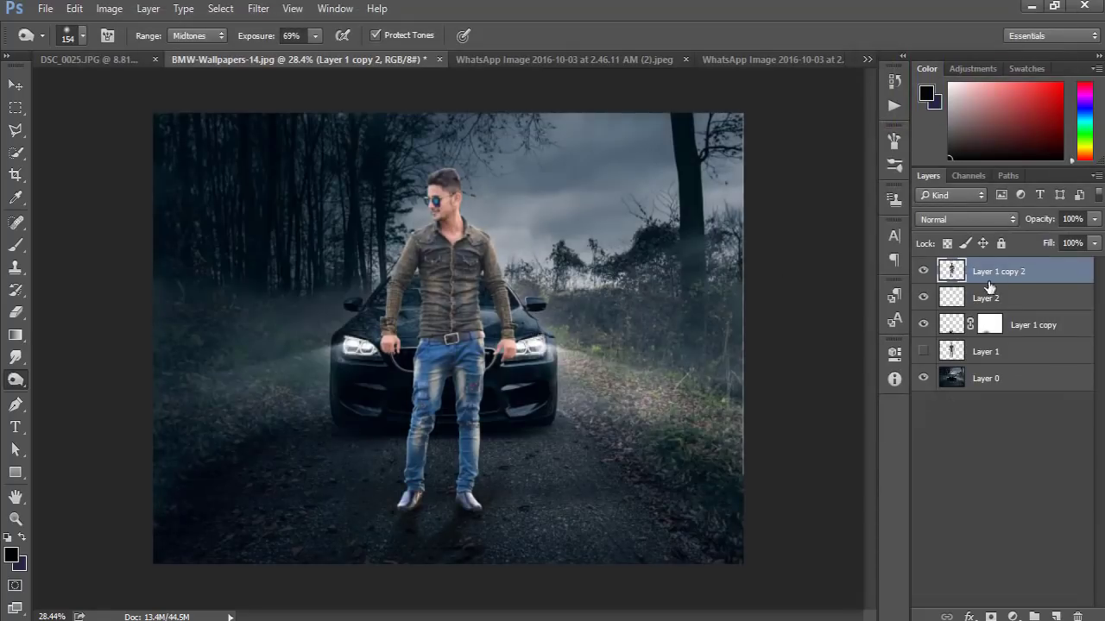
# Select the Smudge tool from the toolbar's tool group.
pyautogui.rightClick(15, 245)
pyautogui.click(15, 358)
pyautogui.rightClick(15, 358)
pyautogui.click(69, 390)
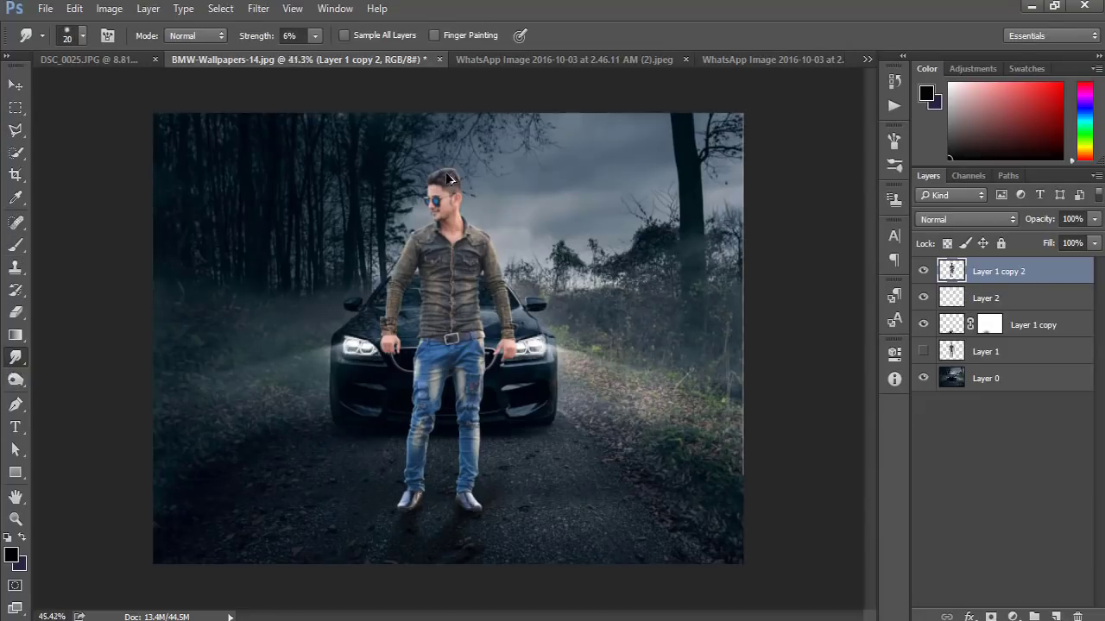
pyautogui.scroll(5, 456, 202)
pyautogui.scroll(3, 455, 202)
# Set the smudge brush to a 34 px preset.
pyautogui.rightClick(370, 135)
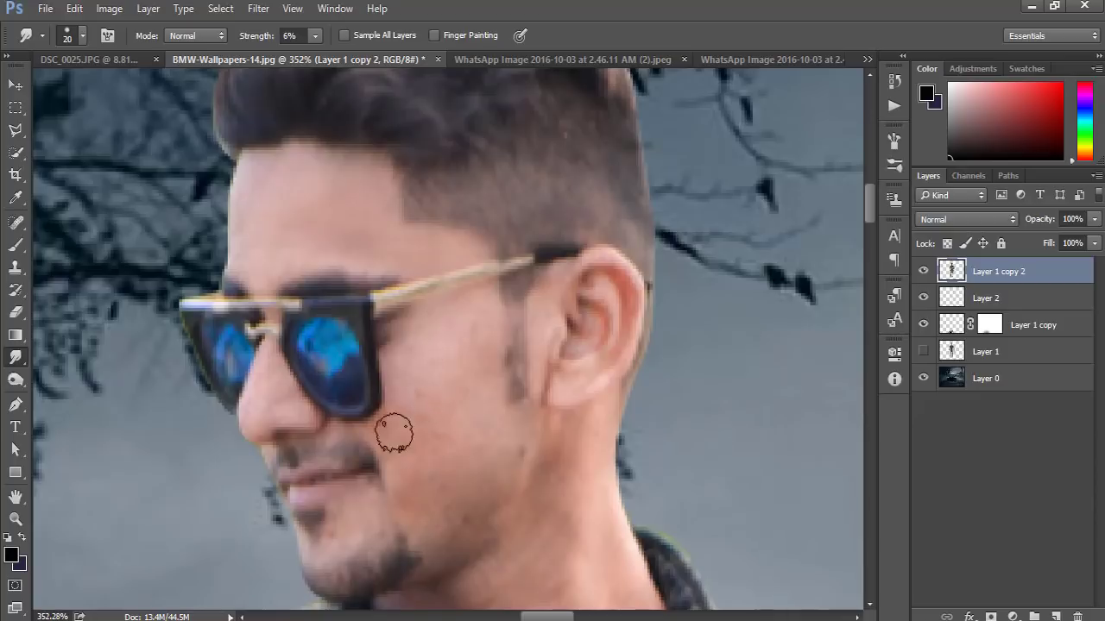
pyautogui.scroll(-3, 473, 514)
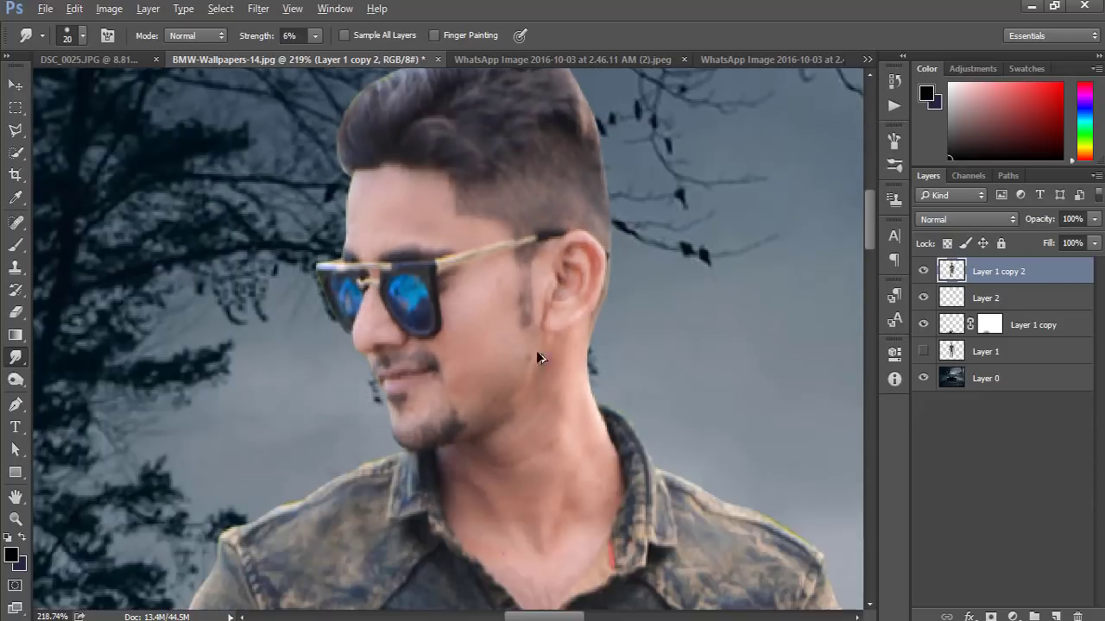
pyautogui.rightClick(561, 345)
pyautogui.press('Return')
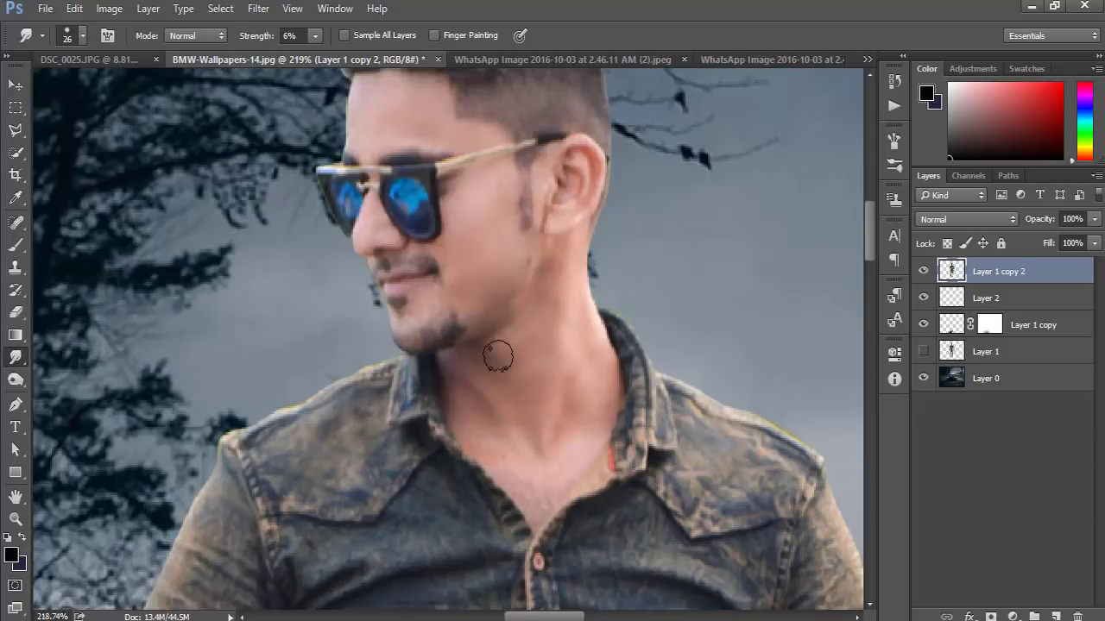
pyautogui.scroll(-5, 498, 355)
pyautogui.scroll(3, 523, 192)
pyautogui.scroll(2, 523, 193)
pyautogui.rightClick(516, 200)
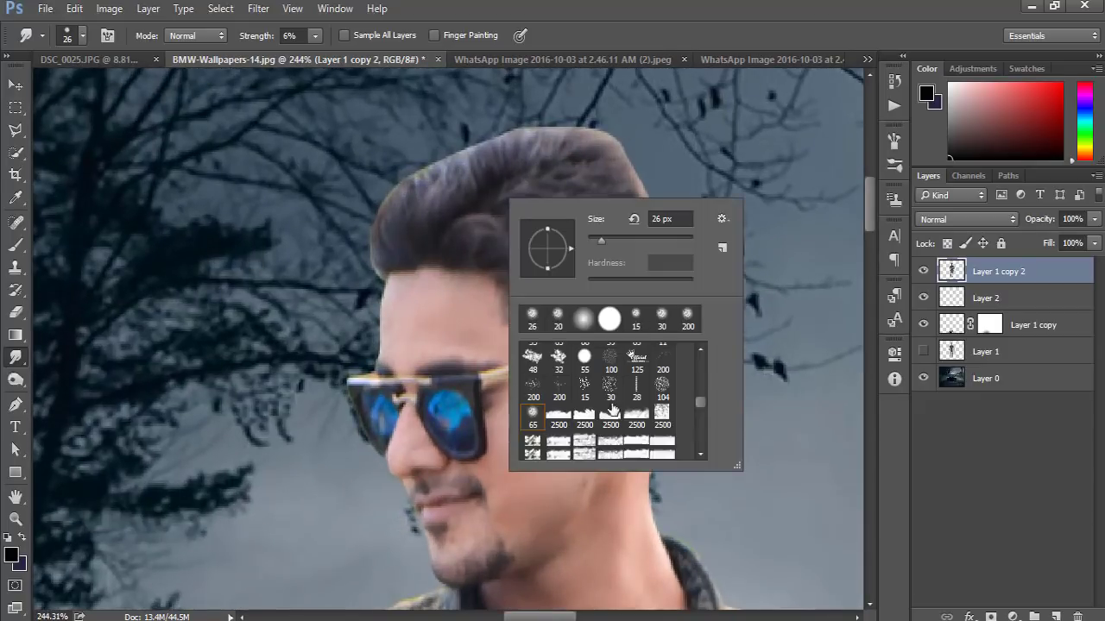
pyautogui.scroll(1, 610, 410)
pyautogui.scroll(2, 630, 397)
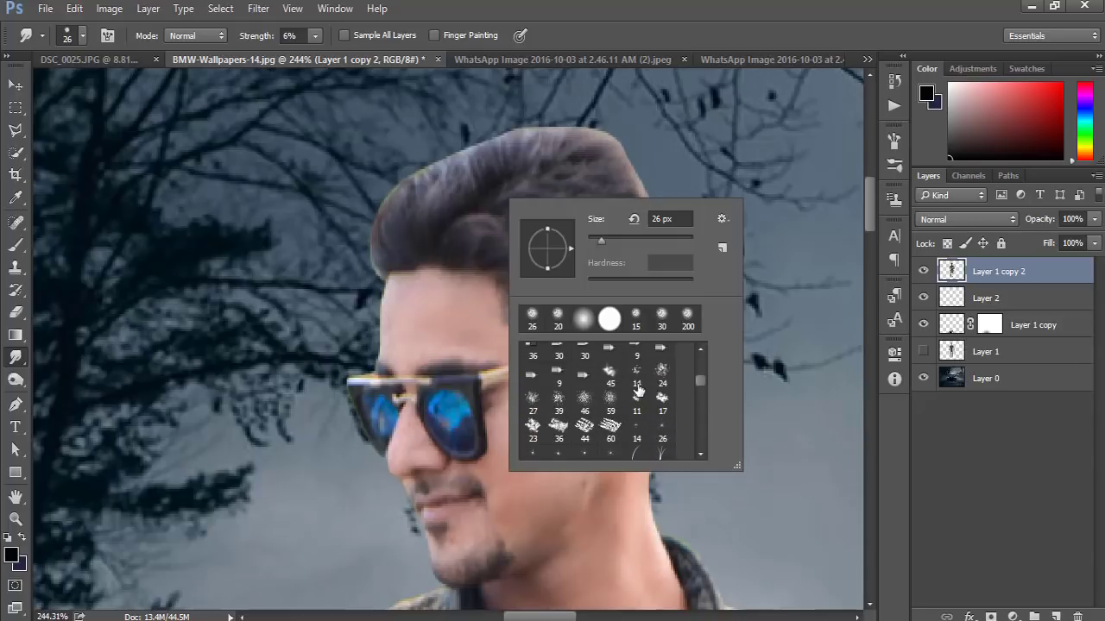
pyautogui.click(619, 241)
pyautogui.click(389, 188)
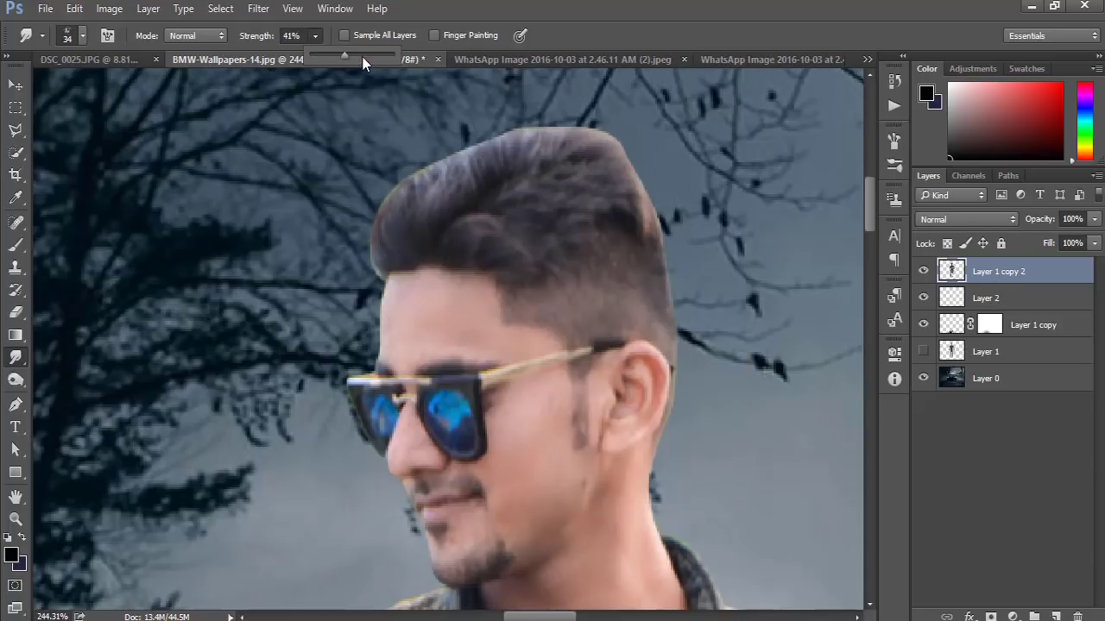
# Smudge the hair's top edges outward at 53% strength, undoing an earlier 66% stroke.
pyautogui.moveTo(362, 57); pyautogui.dragTo(368, 57)
pyautogui.moveTo(387, 246)
pyautogui.mouseDown()
pyautogui.moveTo(485, 177)
pyautogui.moveTo(429, 196)
pyautogui.mouseUp()
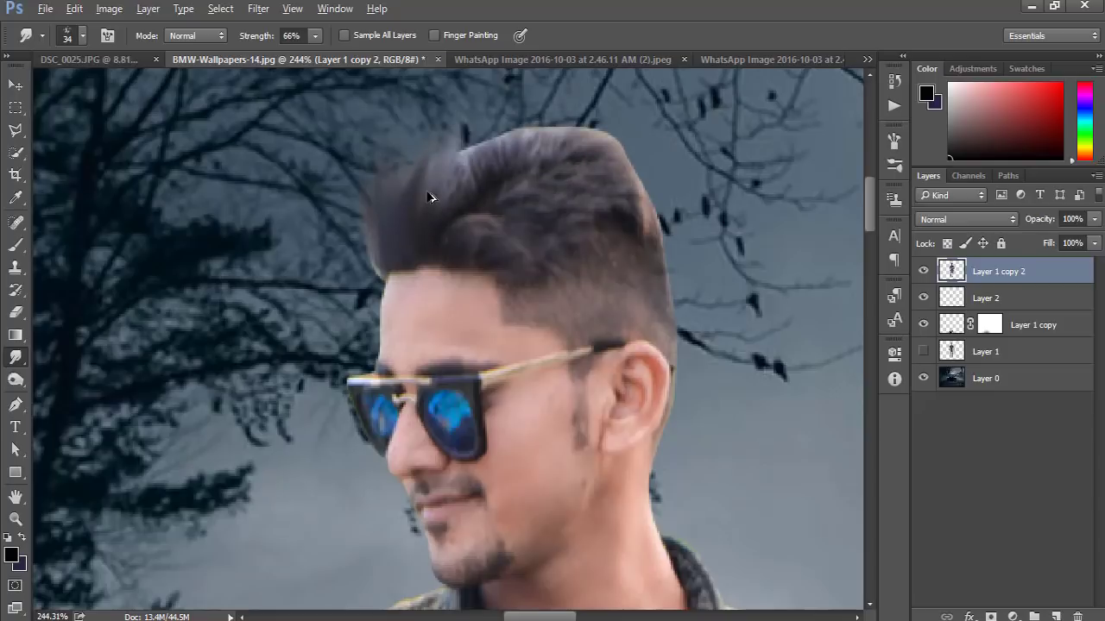
pyautogui.hotkey('ctrl', 'z')
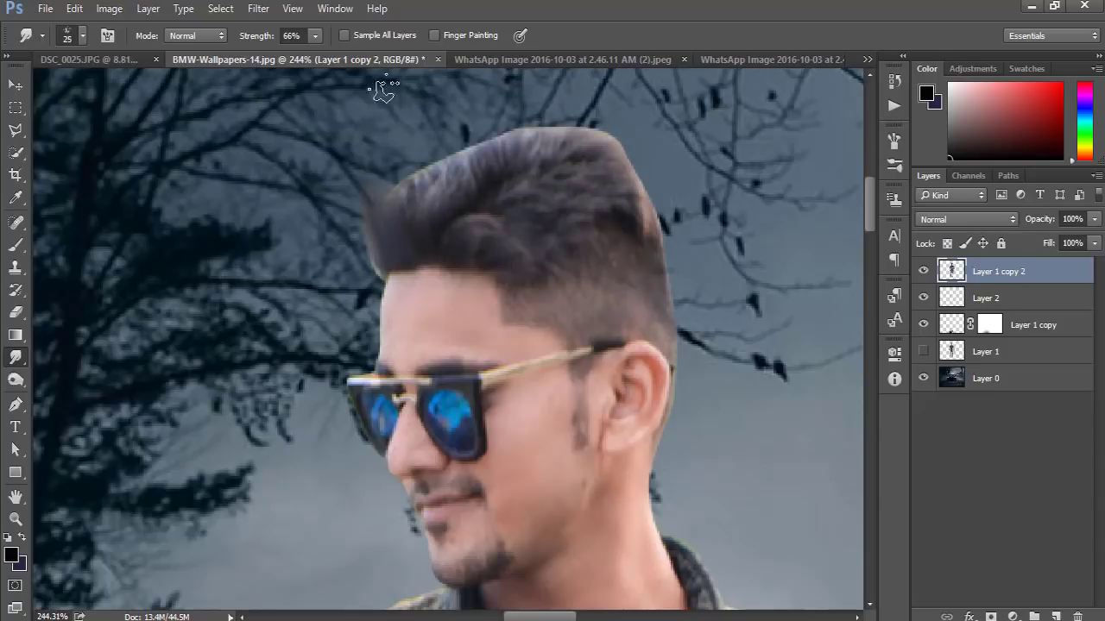
pyautogui.moveTo(313, 55); pyautogui.dragTo(303, 55)
pyautogui.moveTo(518, 122); pyautogui.dragTo(603, 154)
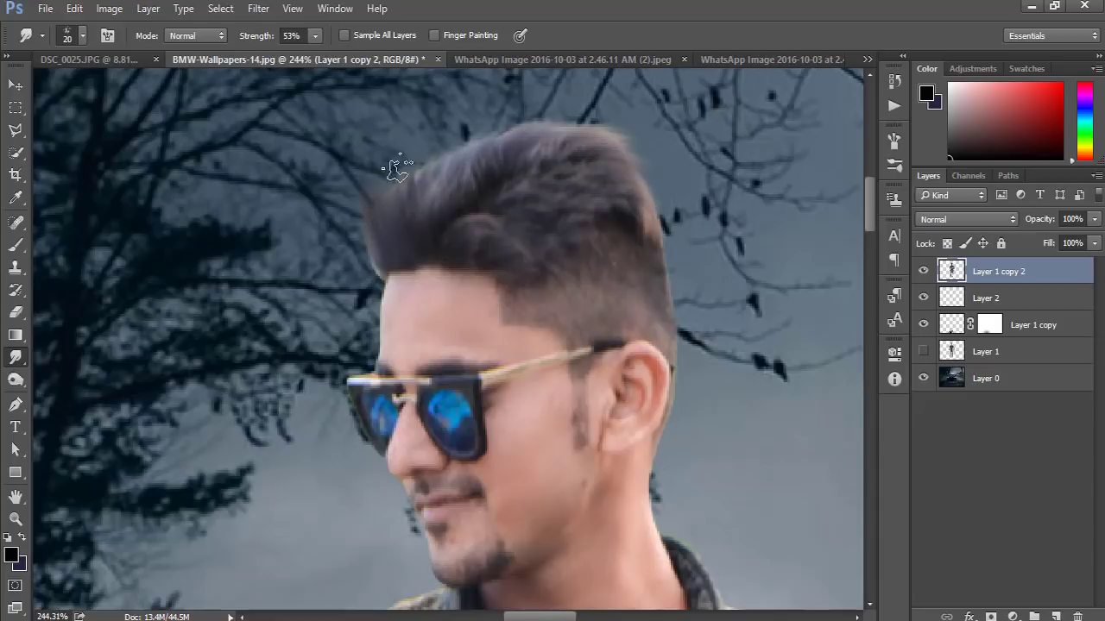
pyautogui.moveTo(395, 170); pyautogui.dragTo(461, 178)
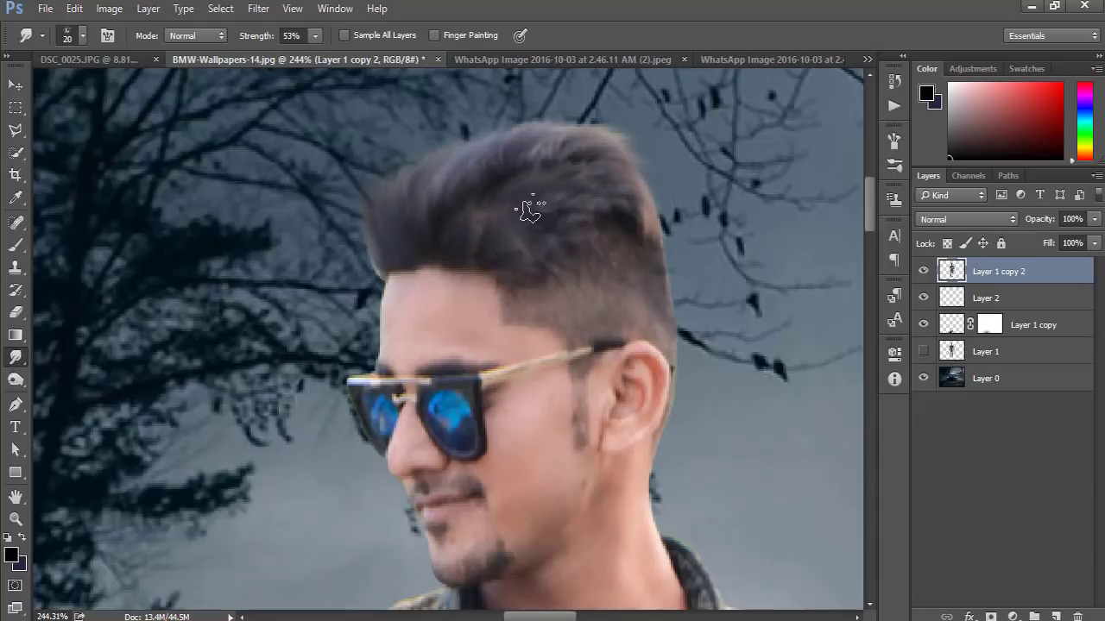
pyautogui.scroll(-5, 624, 177)
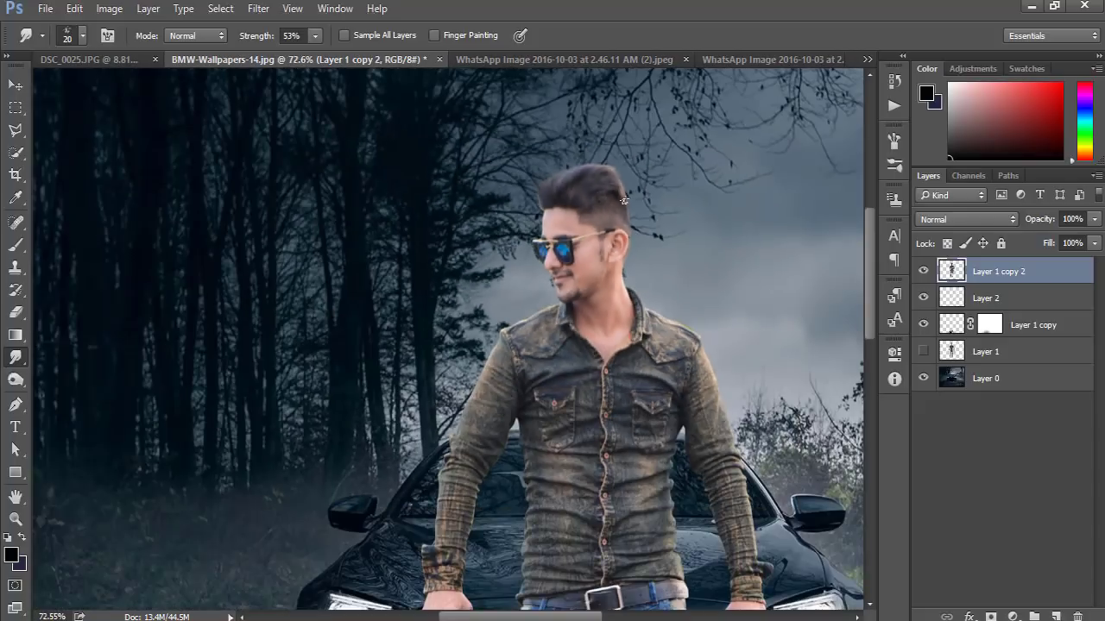
pyautogui.scroll(-3, 628, 201)
pyautogui.scroll(-2, 604, 207)
pyautogui.scroll(-2, 540, 213)
pyautogui.scroll(1, 540, 213)
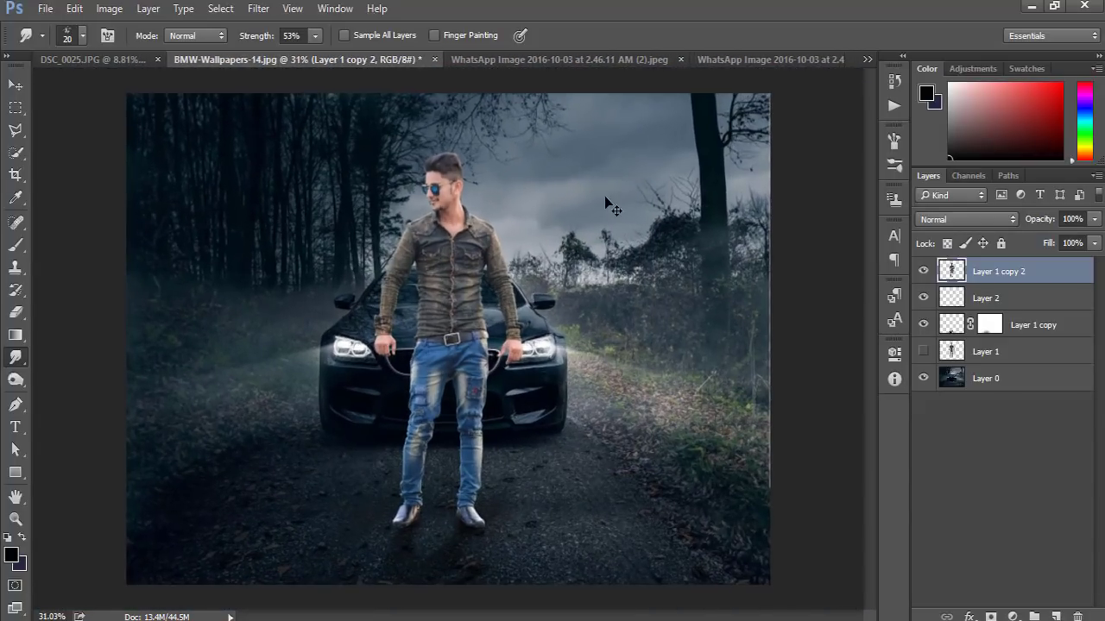
pyautogui.scroll(-1, 606, 193)
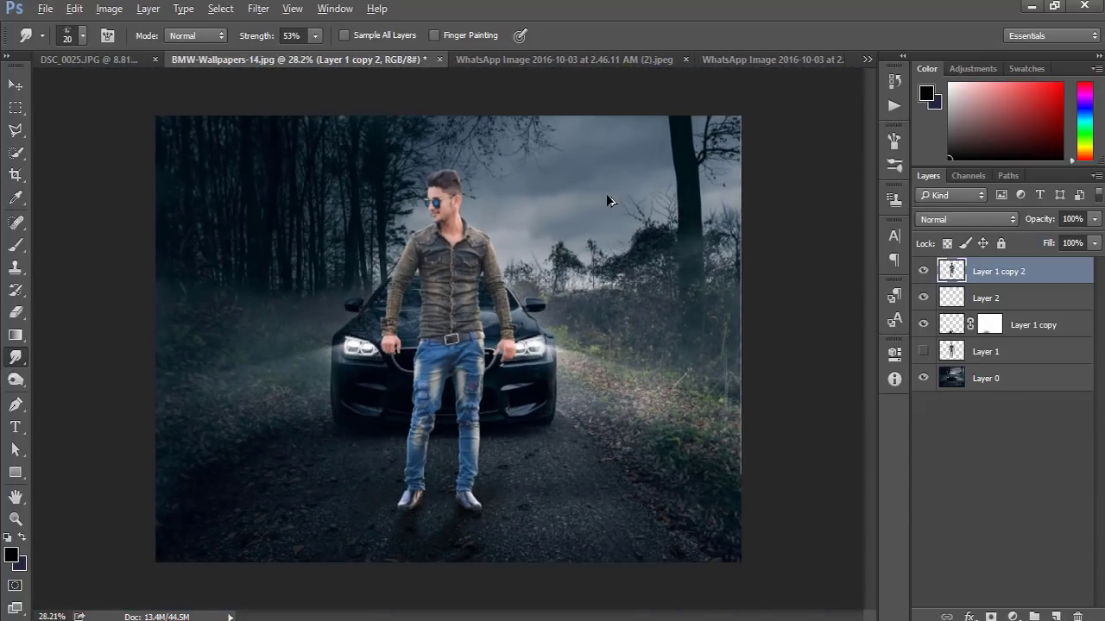
# Crop the sides inward and extend the top past the image, then marquee-select a sky strip.
pyautogui.click(16, 174)
pyautogui.moveTo(155, 338); pyautogui.dragTo(196, 318)
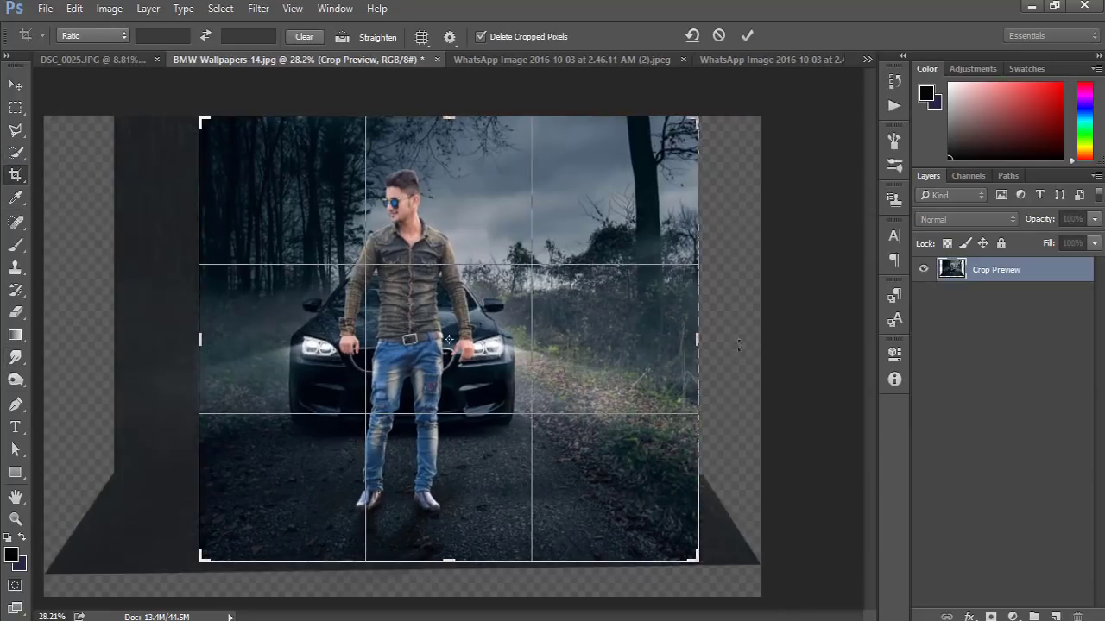
pyautogui.moveTo(697, 338)
pyautogui.mouseDown()
pyautogui.moveTo(661, 352)
pyautogui.moveTo(660, 338)
pyautogui.mouseUp()
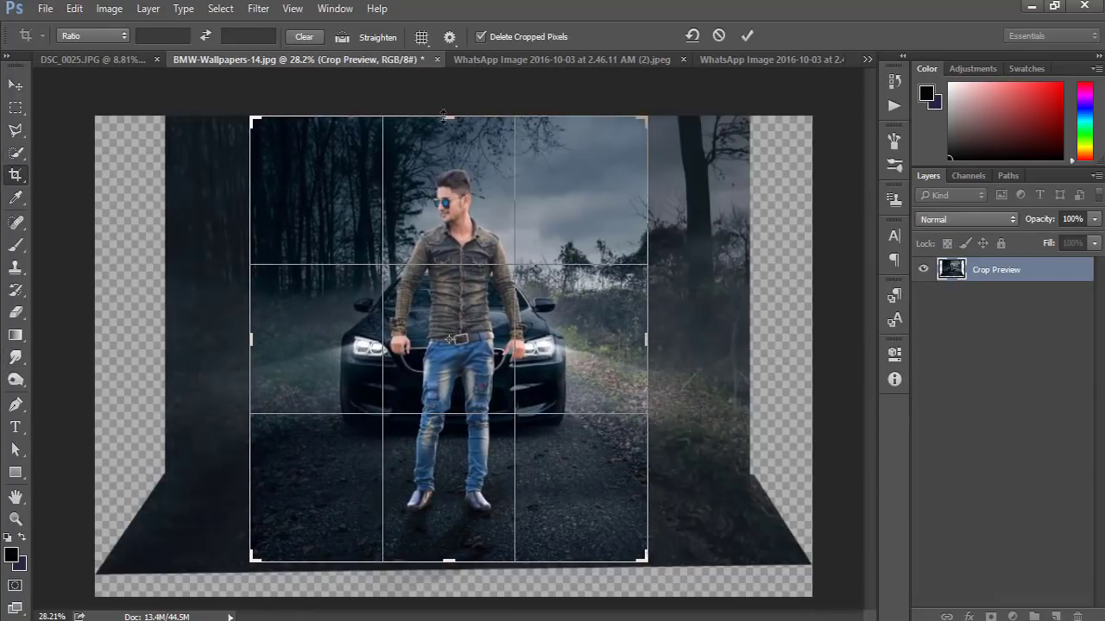
pyautogui.moveTo(447, 117); pyautogui.dragTo(448, 90)
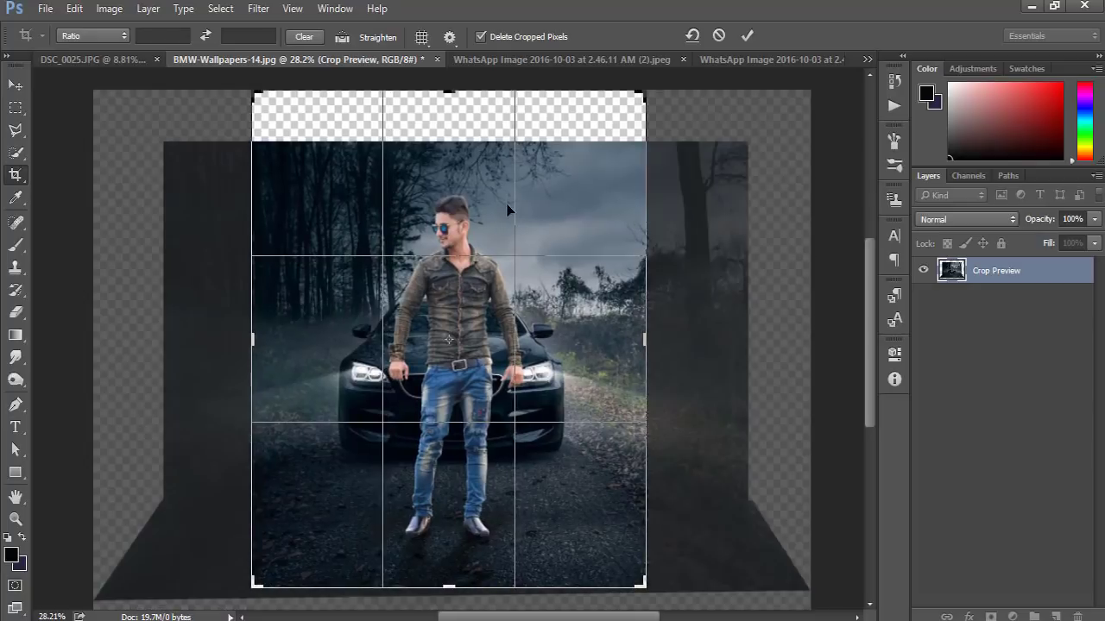
pyautogui.press('Return')
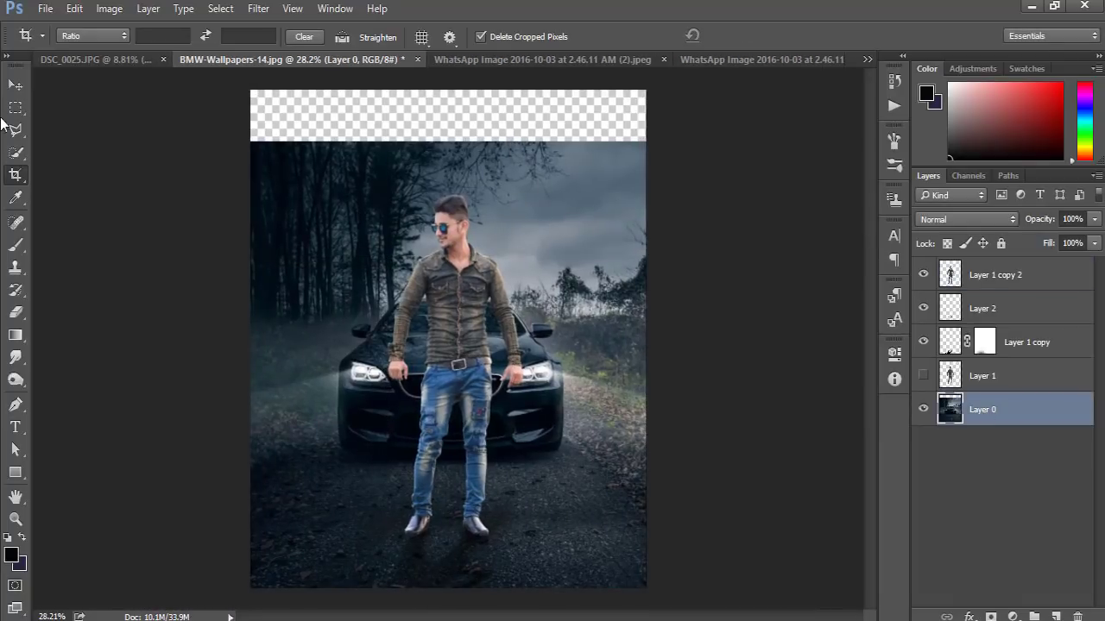
pyautogui.click(15, 107)
pyautogui.moveTo(249, 141); pyautogui.dragTo(674, 198)
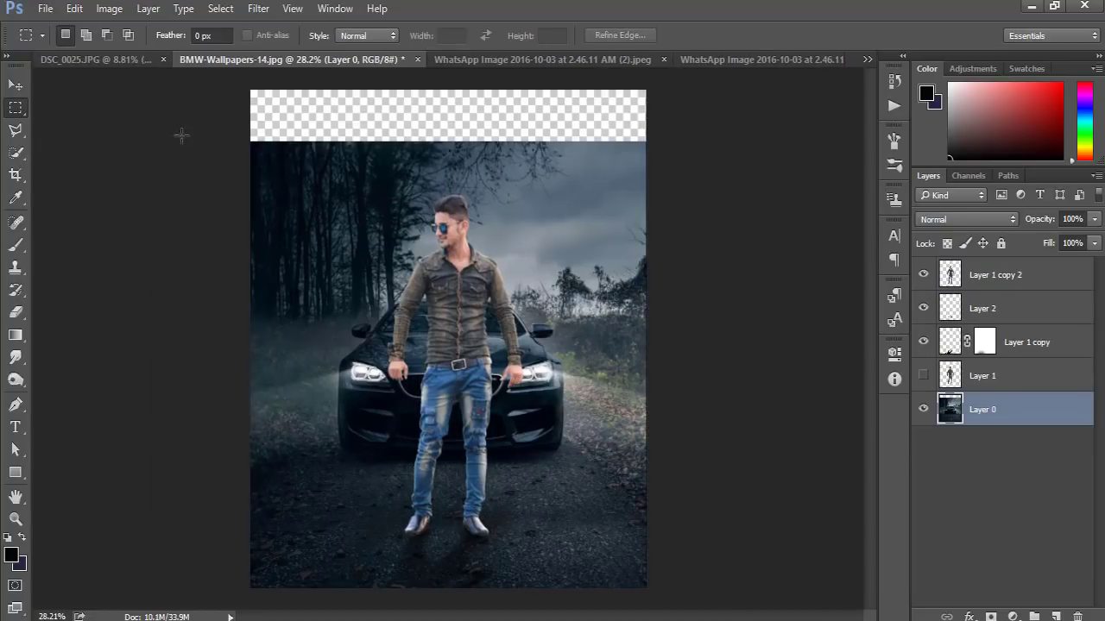
# Copy the sky strip to Layer 3 and move and stretch it over the empty top band.
pyautogui.moveTo(250, 142); pyautogui.dragTo(715, 203)
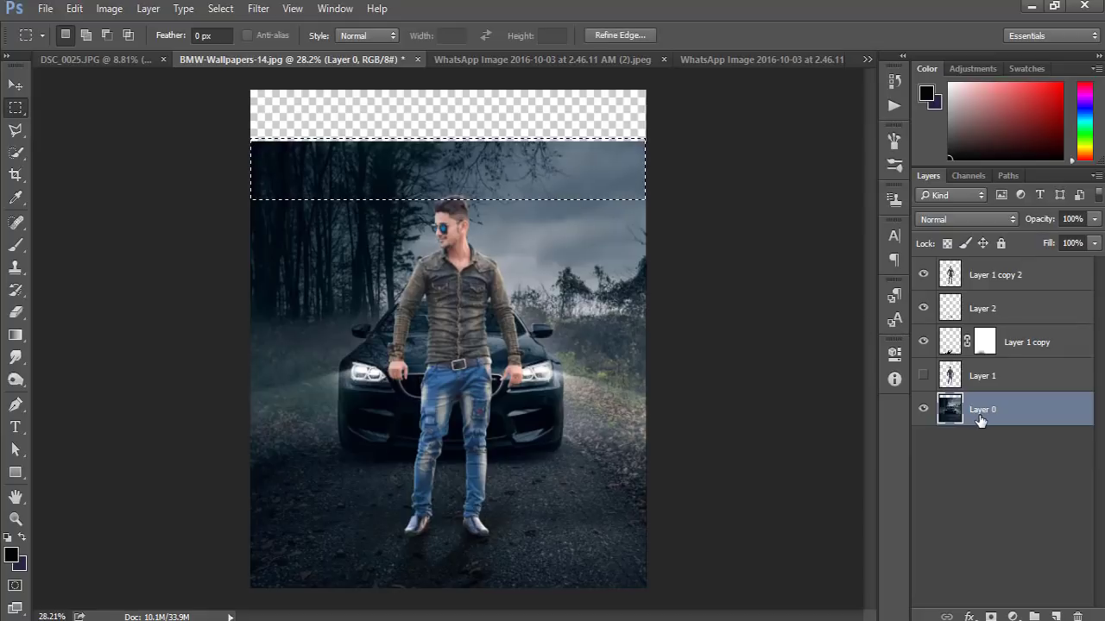
pyautogui.hotkey('ctrl', 'j')
pyautogui.moveTo(507, 173); pyautogui.dragTo(485, 119)
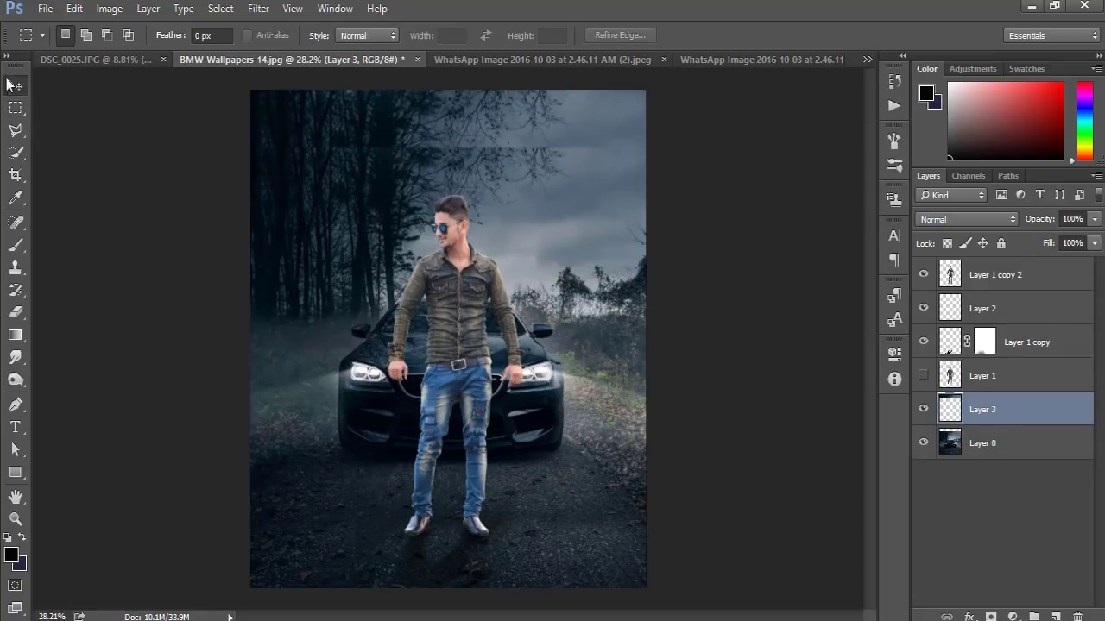
pyautogui.click(10, 83)
pyautogui.hotkey('ctrl', 't')
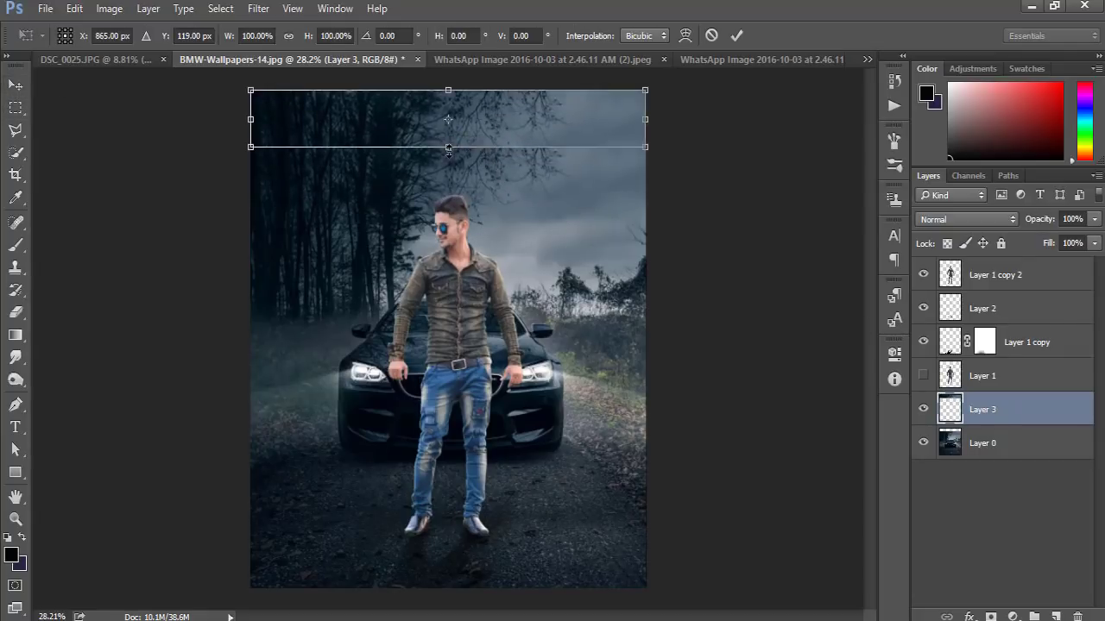
pyautogui.moveTo(478, 146); pyautogui.dragTo(490, 111)
pyautogui.press('Return')
pyautogui.click(16, 312)
# Set the eraser's brush size and hardness to soften the sky strip's edge.
pyautogui.scroll(2, 345, 203)
pyautogui.rightClick(479, 193)
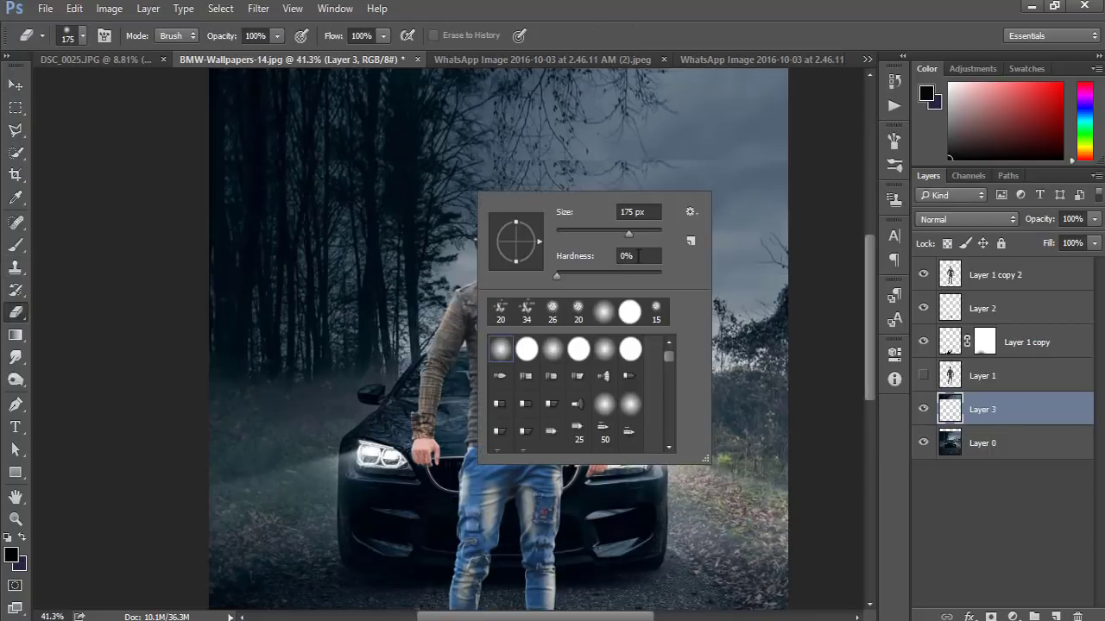
pyautogui.press('Return')
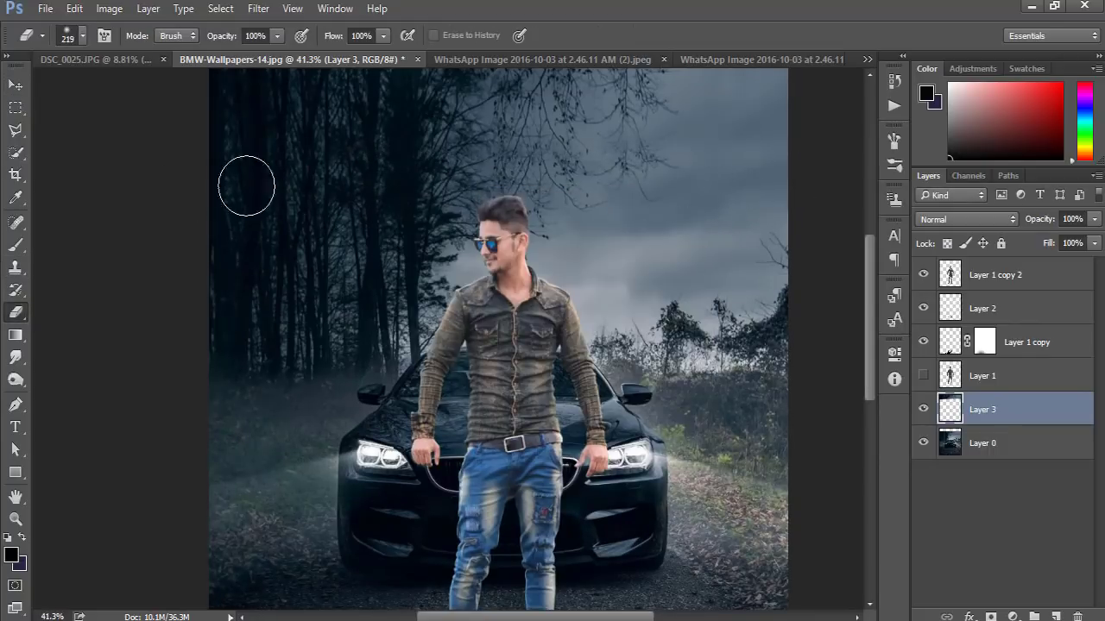
pyautogui.scroll(-2, 628, 215)
pyautogui.scroll(-1, 691, 251)
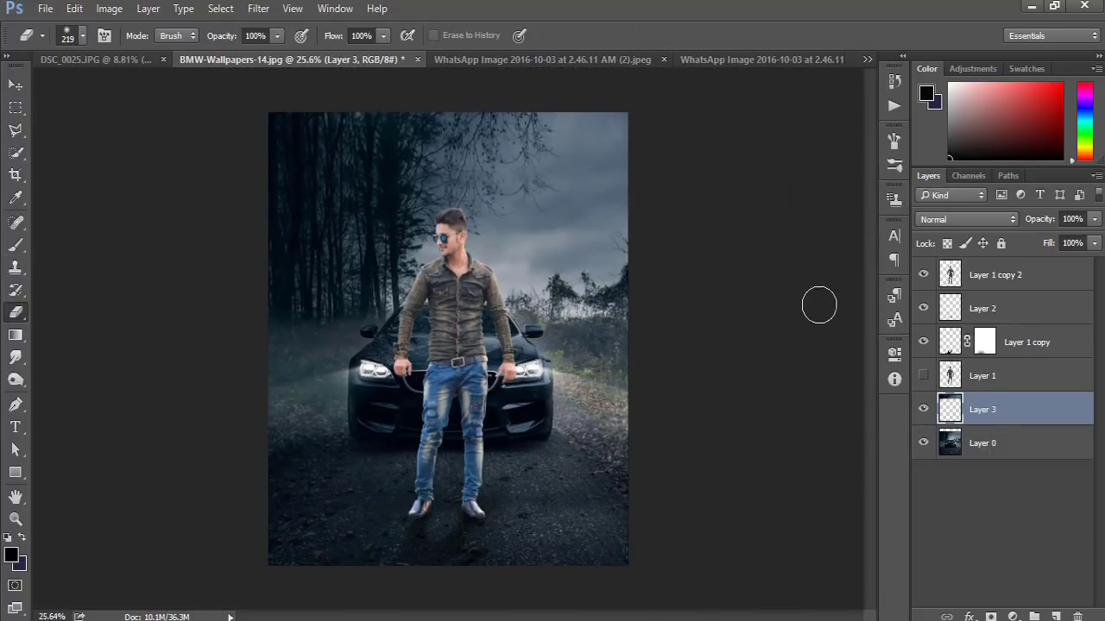
# Merge Layer 3 and Layer 0 into one layer, undoing an accidental Merge Visible.
pyautogui.rightClick(1015, 437)
pyautogui.click(894, 515)
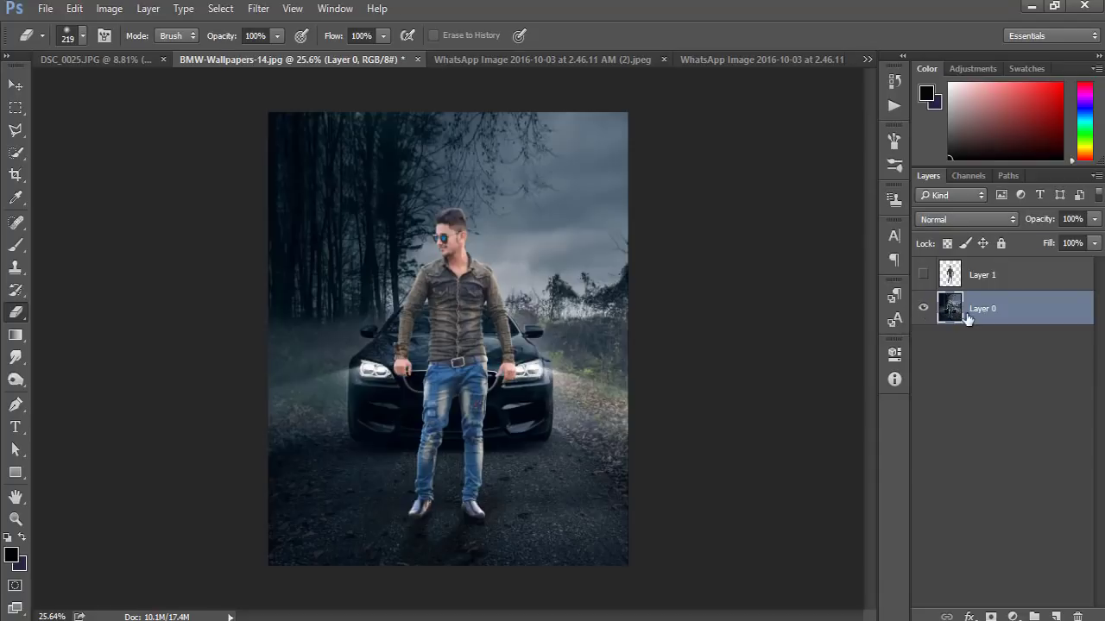
pyautogui.hotkey('ctrl', 'z')
pyautogui.rightClick(981, 437)
pyautogui.click(839, 497)
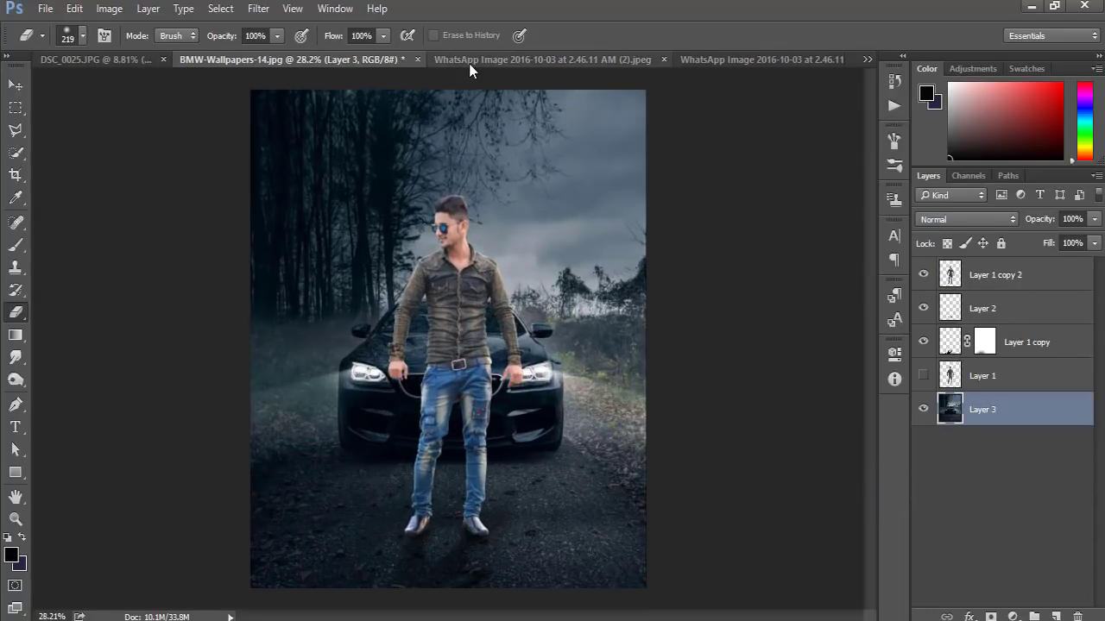
# Drag the two hand layers from the WhatsApp image into the BMW composition.
pyautogui.click(471, 60)
pyautogui.keyDown('ctrl'); pyautogui.click(985, 271); pyautogui.keyUp('ctrl')
pyautogui.click(468, 193)
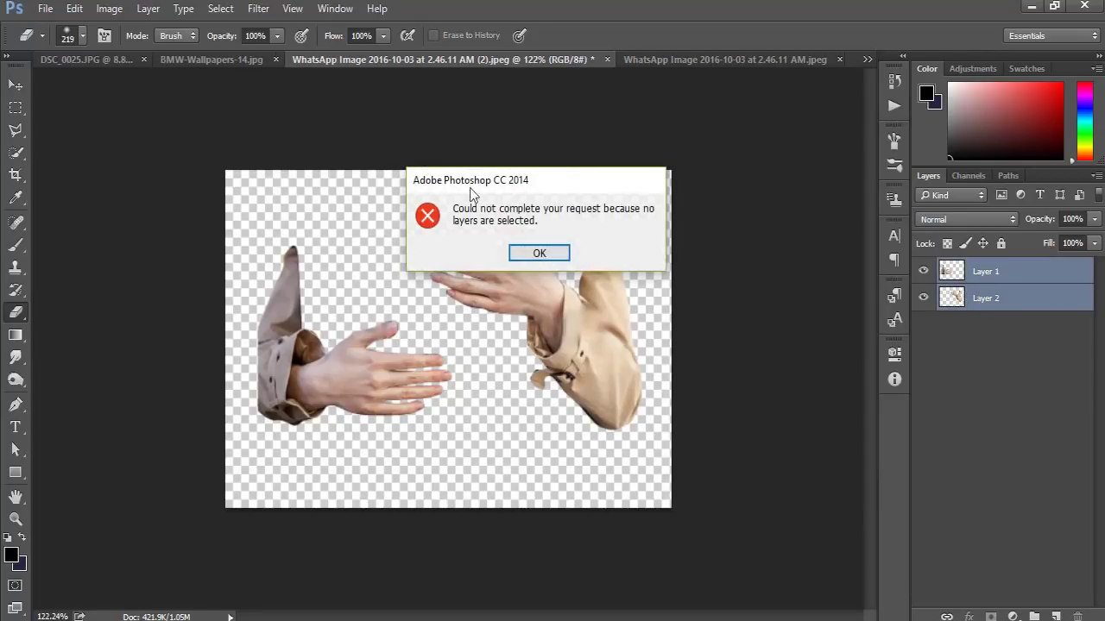
pyautogui.click(538, 249)
pyautogui.moveTo(257, 58); pyautogui.dragTo(555, 345)
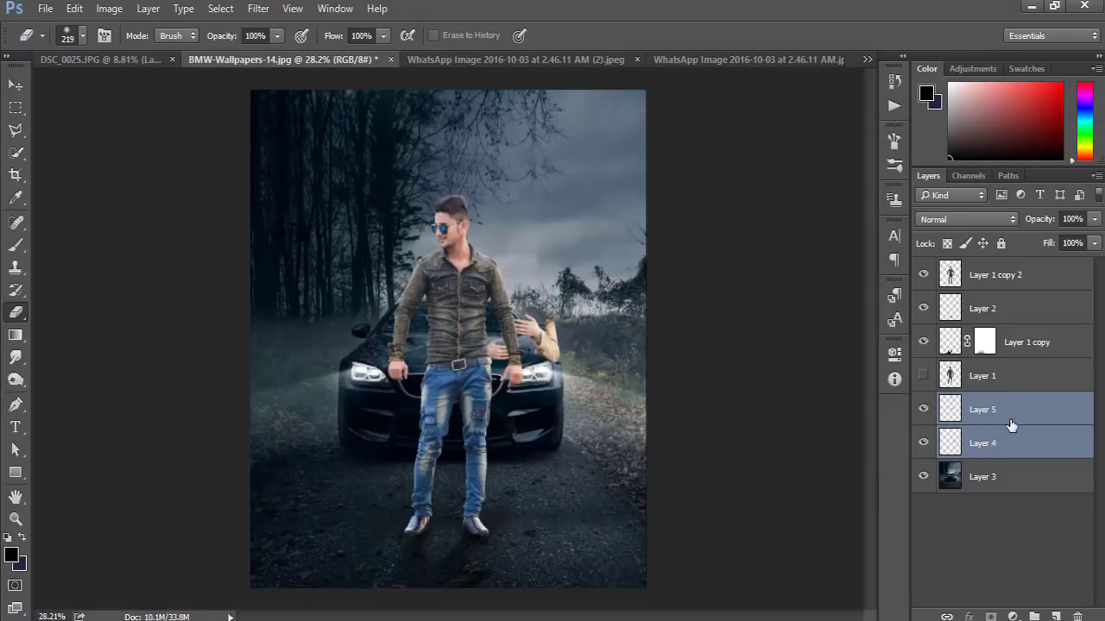
# Move the hand layers to the top of the stack and position them over the man's shirt.
pyautogui.scroll(5, 511, 343)
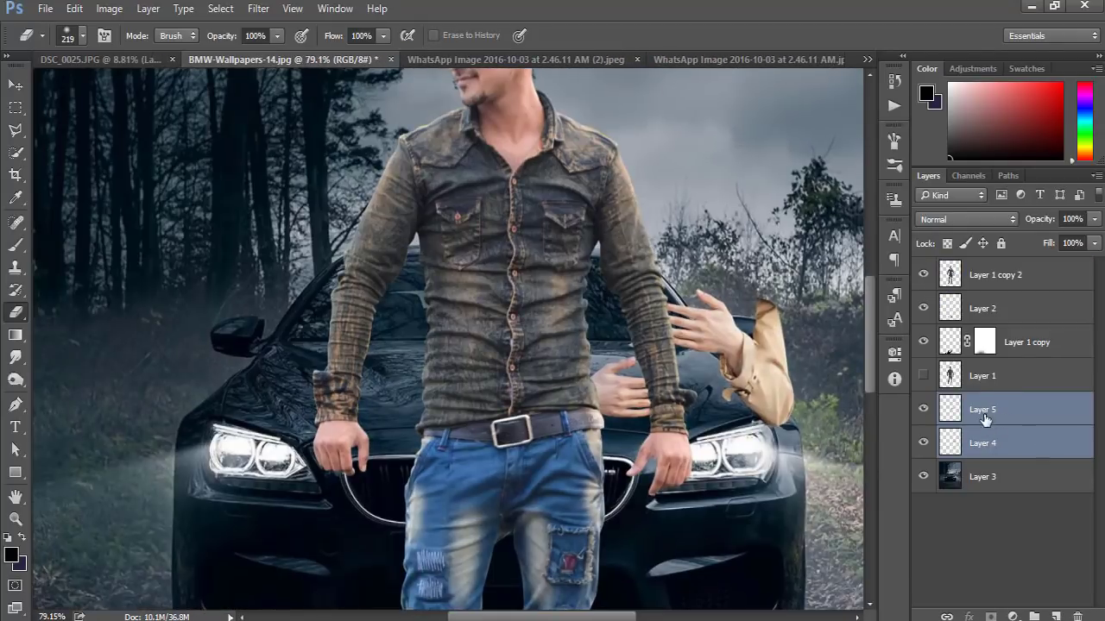
pyautogui.moveTo(994, 416); pyautogui.dragTo(992, 267)
pyautogui.moveTo(731, 334)
pyautogui.mouseDown()
pyautogui.moveTo(559, 261)
pyautogui.moveTo(569, 243)
pyautogui.mouseUp()
pyautogui.scroll(1, 513, 309)
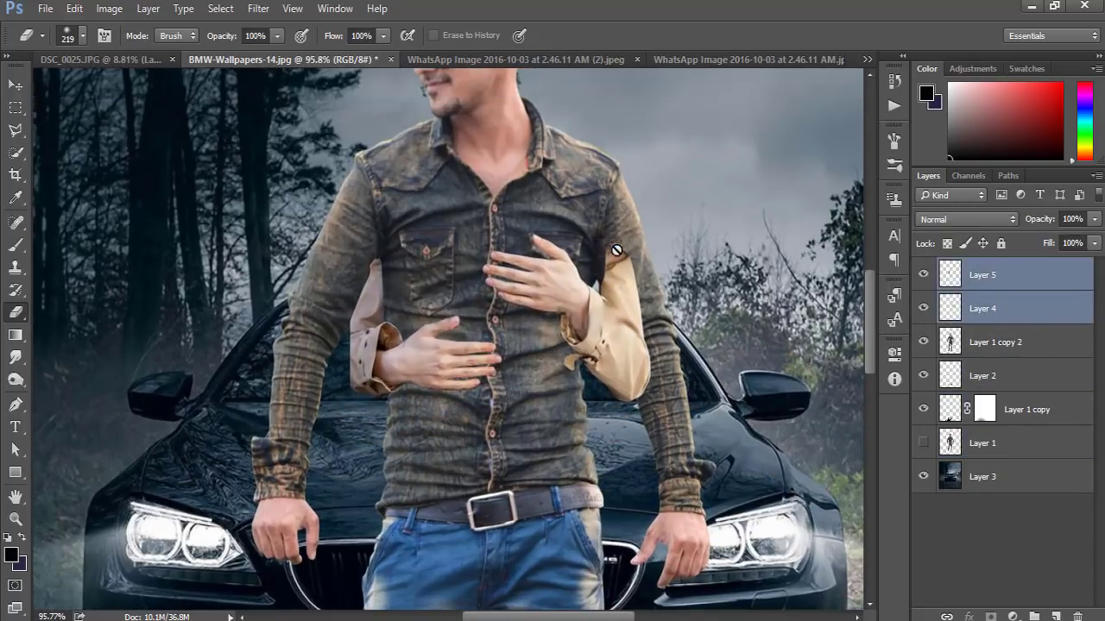
pyautogui.press('v')
pyautogui.scroll(1, 513, 309)
pyautogui.click(395, 388)
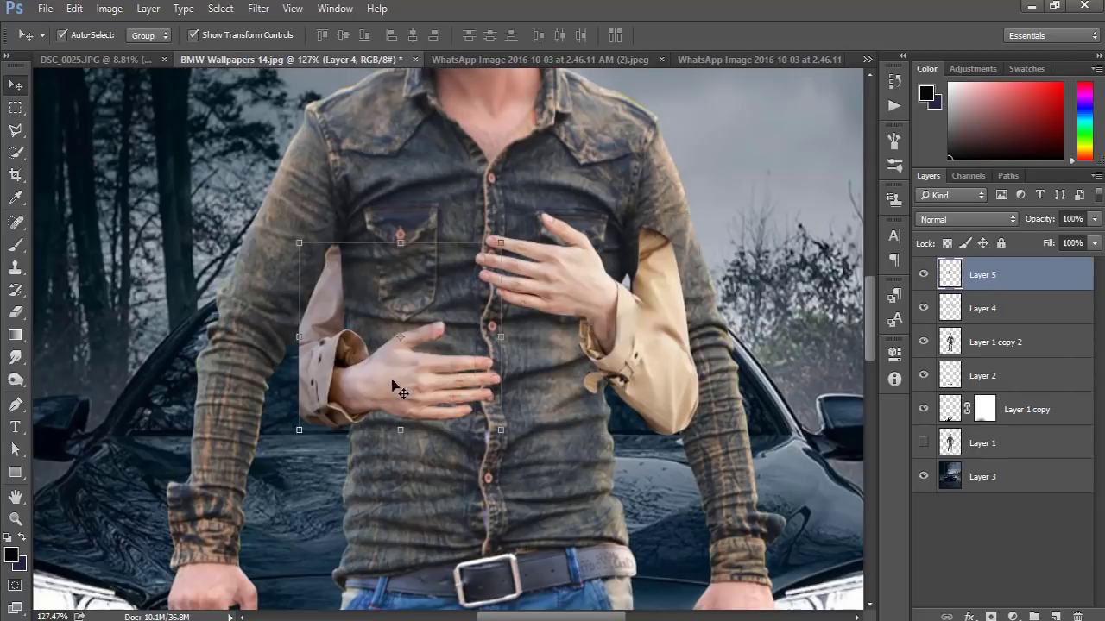
# Reorder the hand layers and the man's layer, temporarily lowering the man's fill to check placement.
pyautogui.moveTo(361, 383)
pyautogui.mouseDown()
pyautogui.moveTo(375, 388)
pyautogui.moveTo(375, 365)
pyautogui.mouseUp()
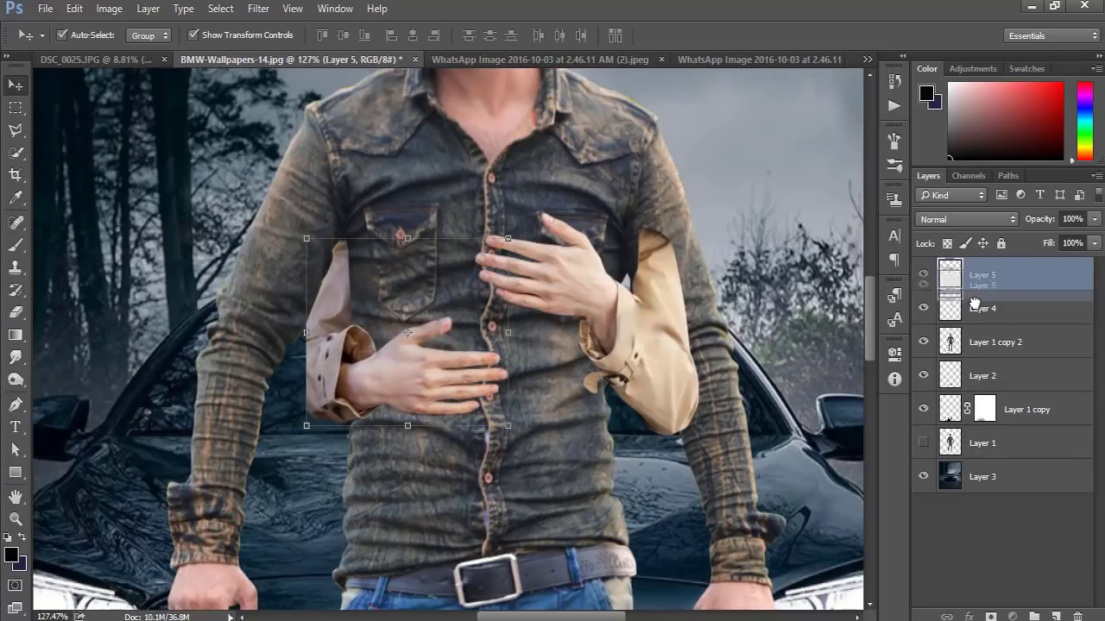
pyautogui.moveTo(982, 275); pyautogui.dragTo(978, 349)
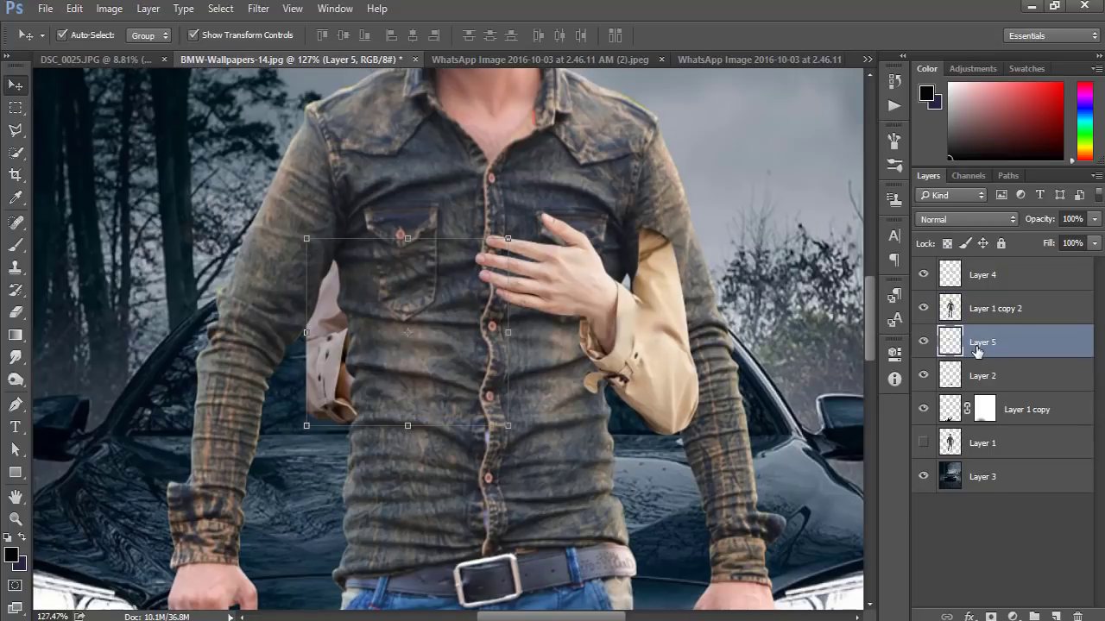
pyautogui.click(994, 315)
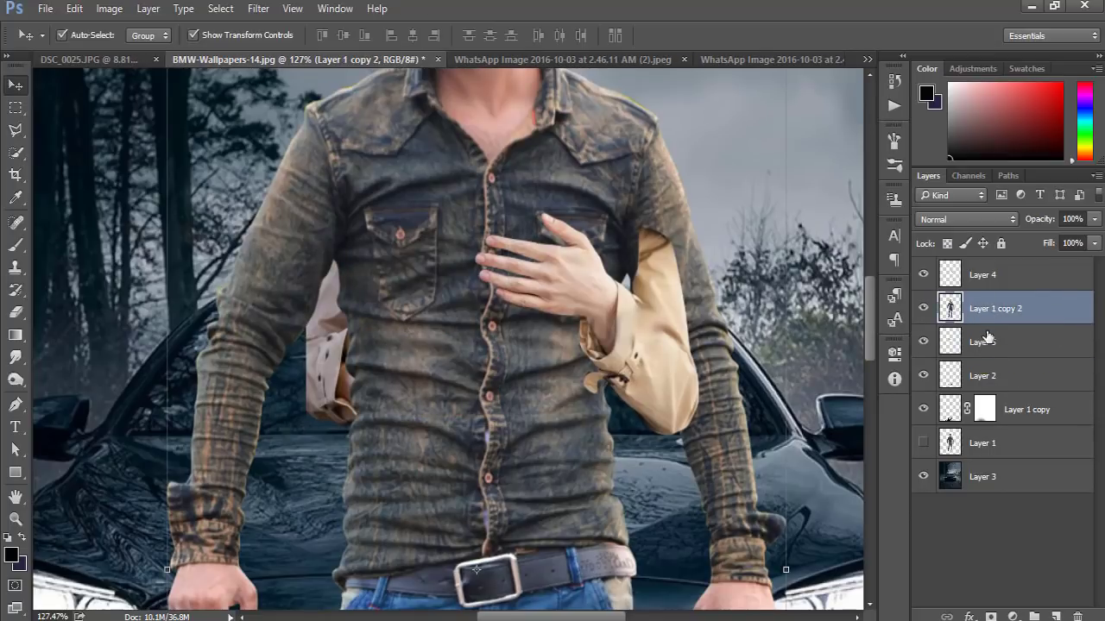
pyautogui.moveTo(1094, 246); pyautogui.dragTo(1041, 265)
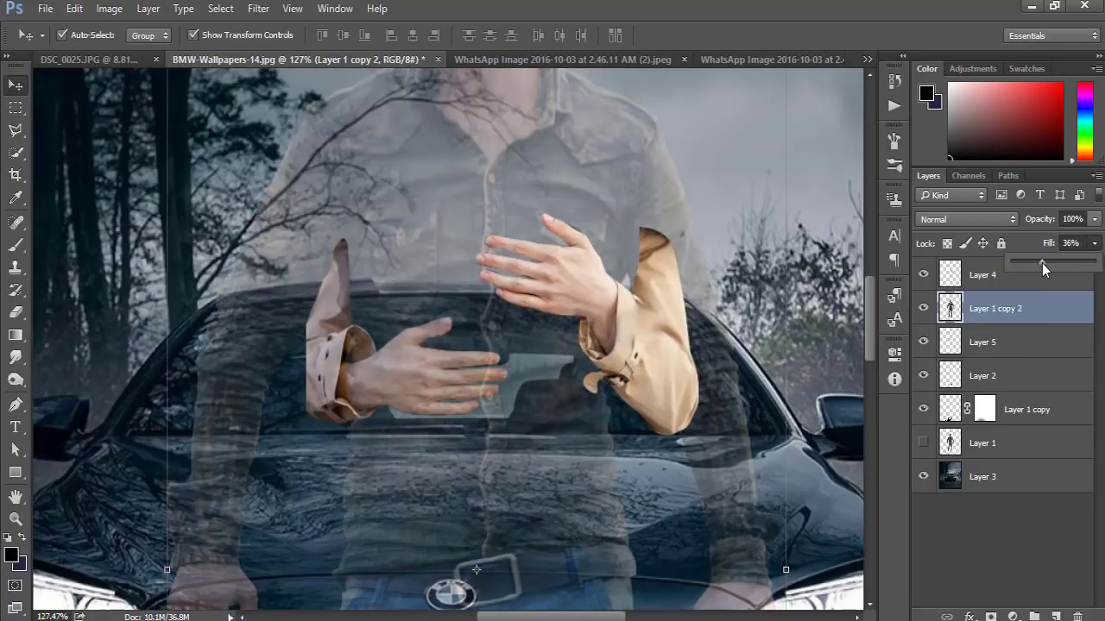
pyautogui.scroll(5, 415, 356)
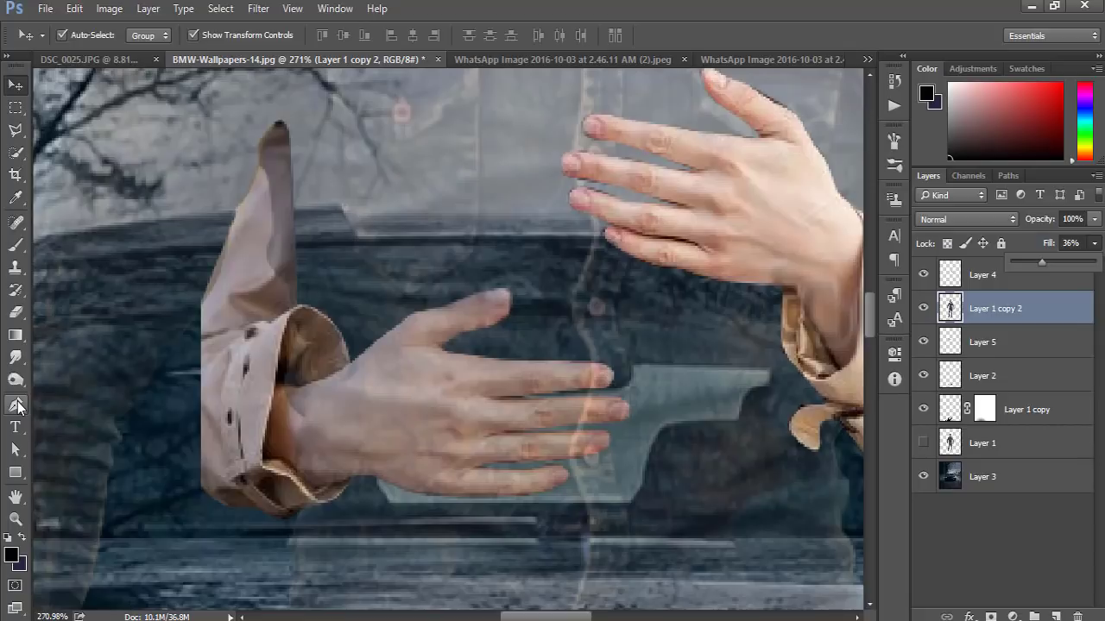
pyautogui.scroll(-4, 259, 345)
pyautogui.scroll(1, 357, 357)
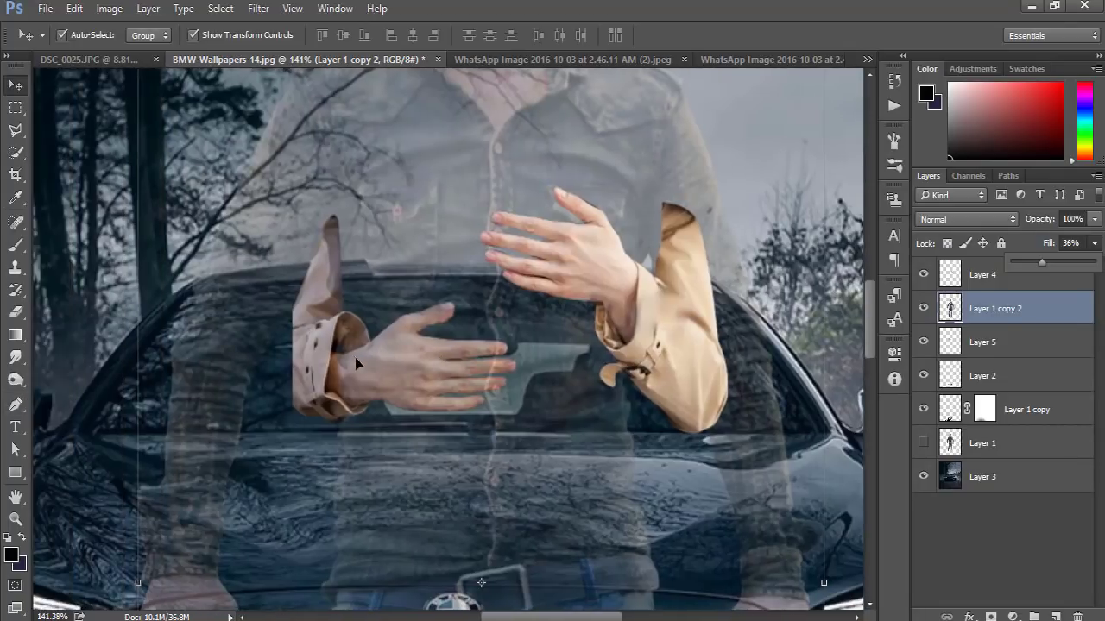
pyautogui.scroll(2, 423, 366)
pyautogui.moveTo(1026, 307); pyautogui.dragTo(1001, 354)
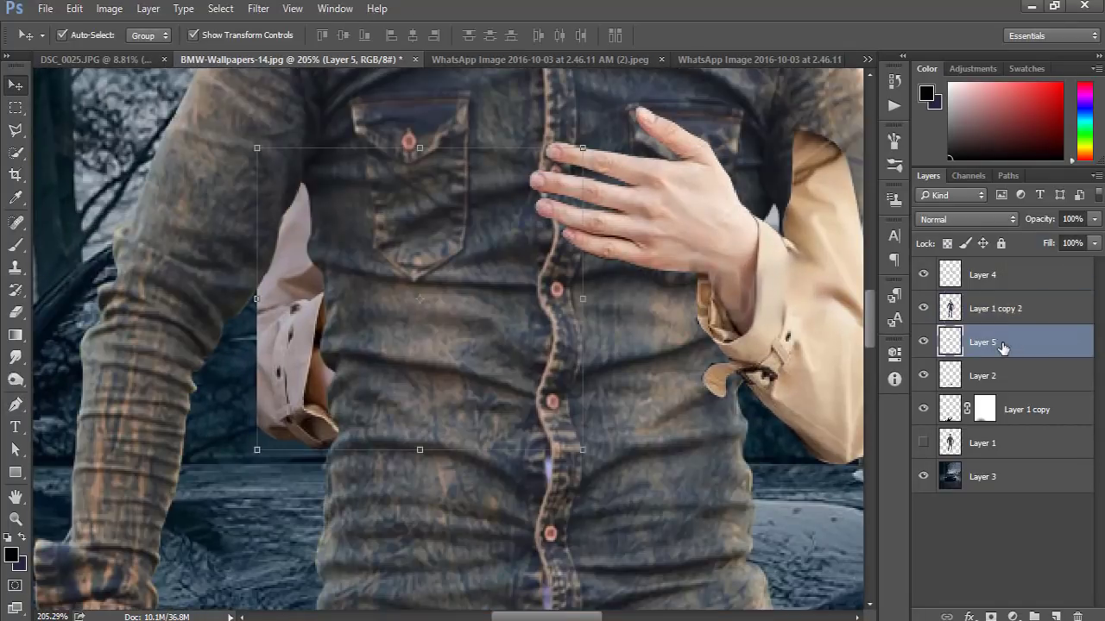
# Scale and move the right hand so it wraps around the man's chest.
pyautogui.click(452, 359)
pyautogui.click(583, 268)
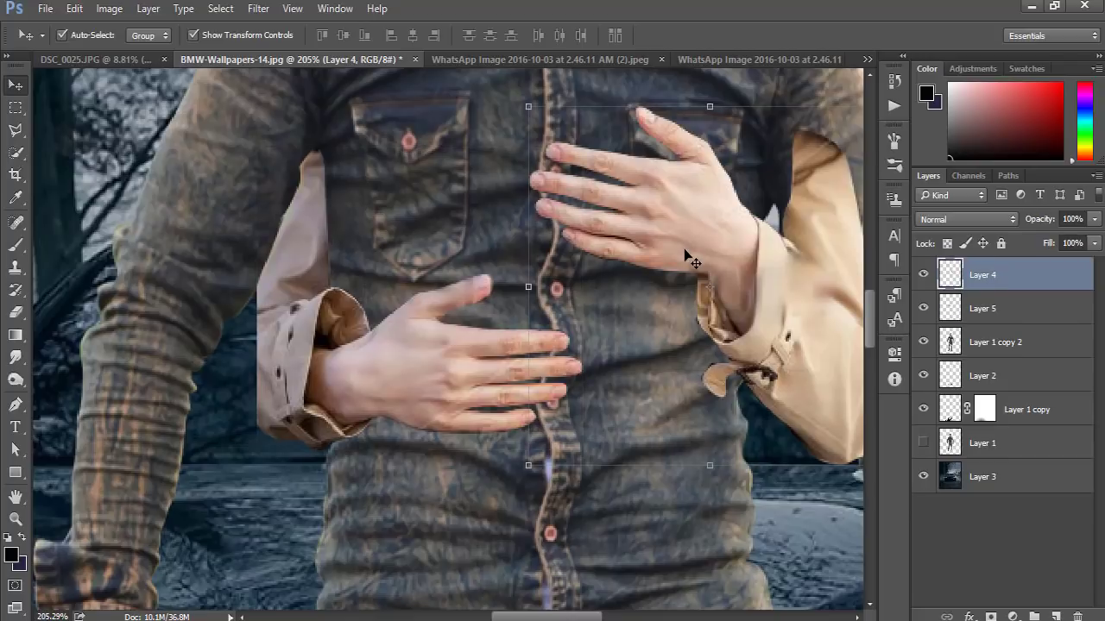
pyautogui.hscroll(3, 691, 295)
pyautogui.moveTo(776, 468); pyautogui.dragTo(732, 420)
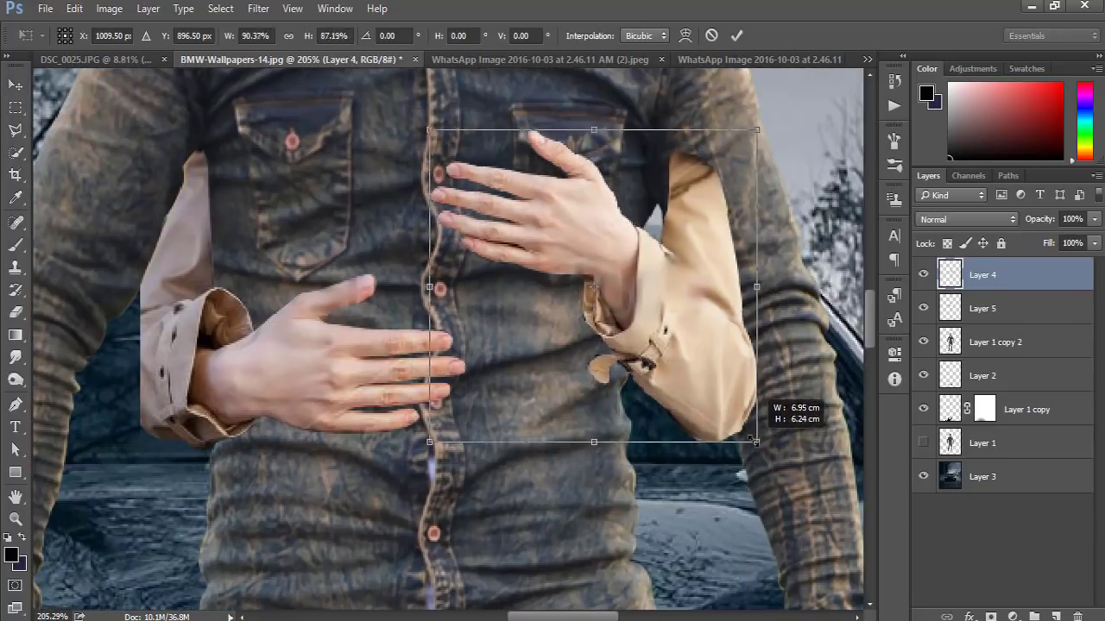
pyautogui.moveTo(671, 371); pyautogui.dragTo(642, 383)
pyautogui.moveTo(699, 427); pyautogui.dragTo(725, 459)
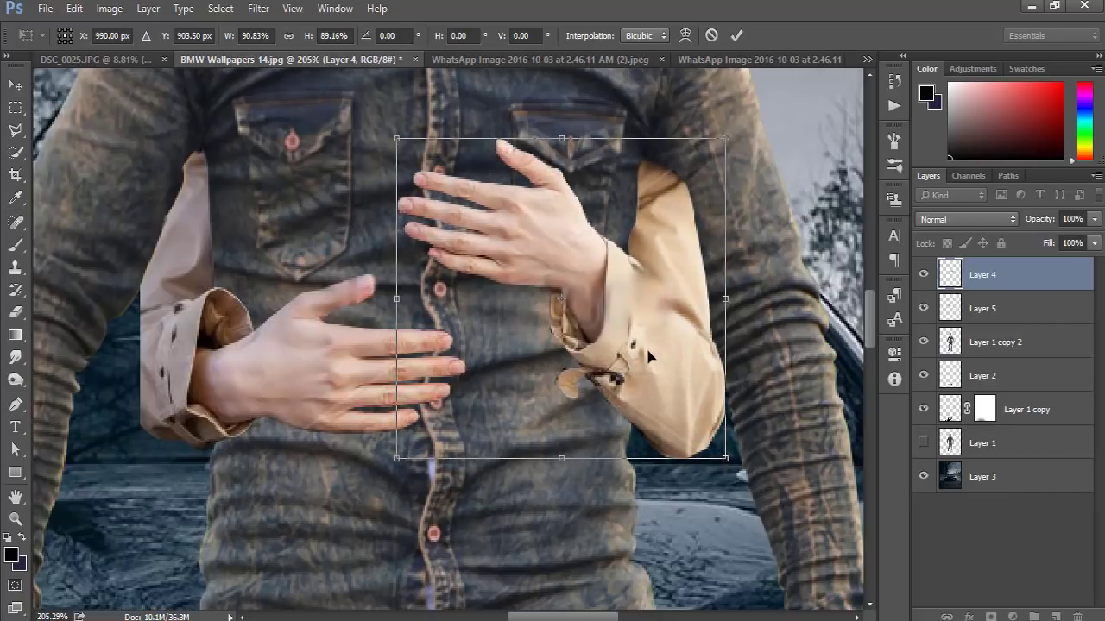
pyautogui.press('Return')
# Resize the left hand and sleeve slightly to fit the man's waist.
pyautogui.scroll(-3, 707, 171)
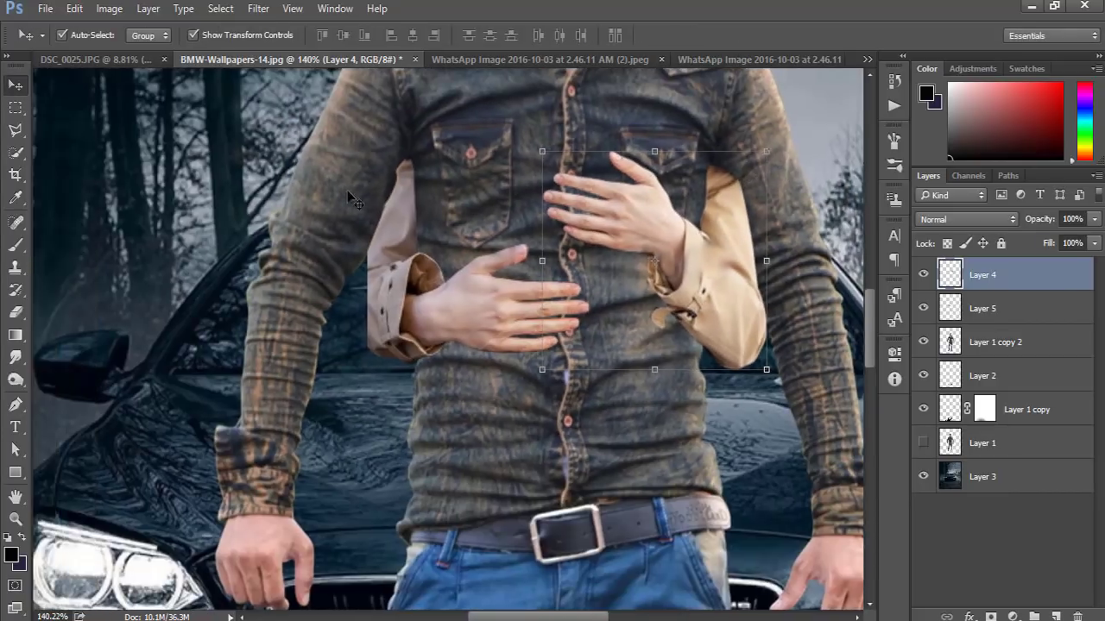
pyautogui.scroll(5, 371, 207)
pyautogui.click(393, 226)
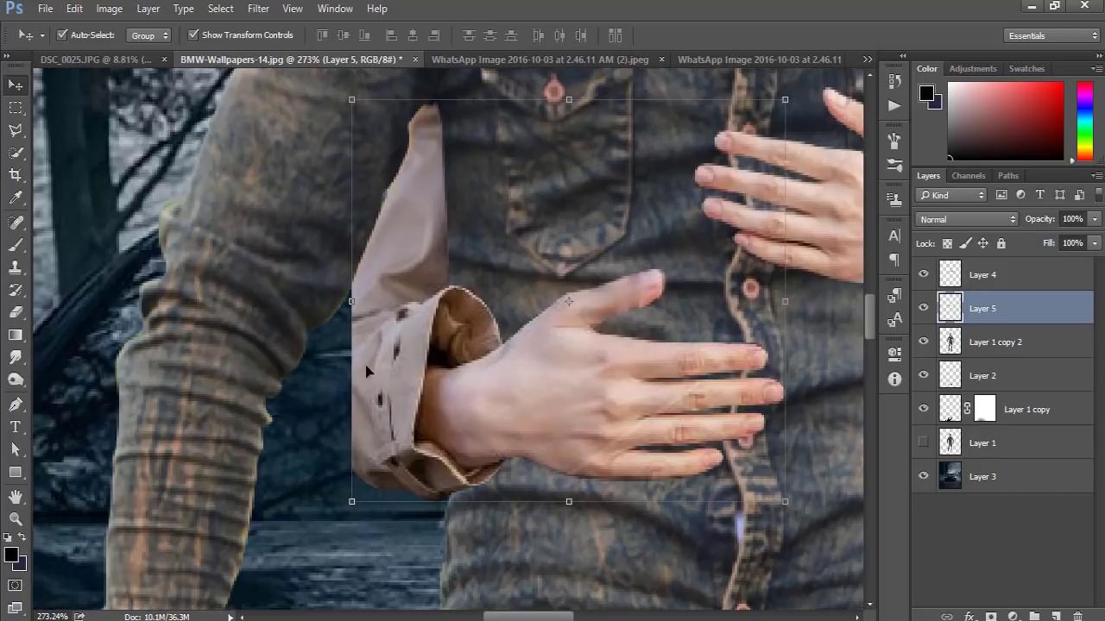
pyautogui.moveTo(784, 502); pyautogui.dragTo(790, 499)
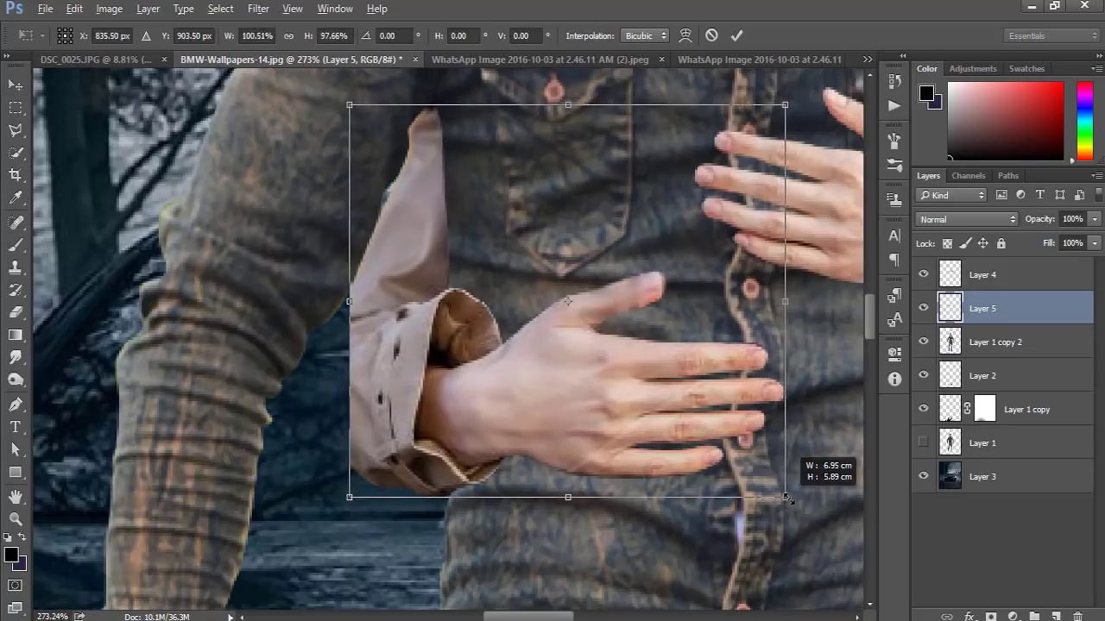
pyautogui.press('Return')
pyautogui.click(124, 222)
# Trace the sleeve edge with the Pen tool and convert it to a selection, undoing a trial delete.
pyautogui.scroll(-3, 383, 333)
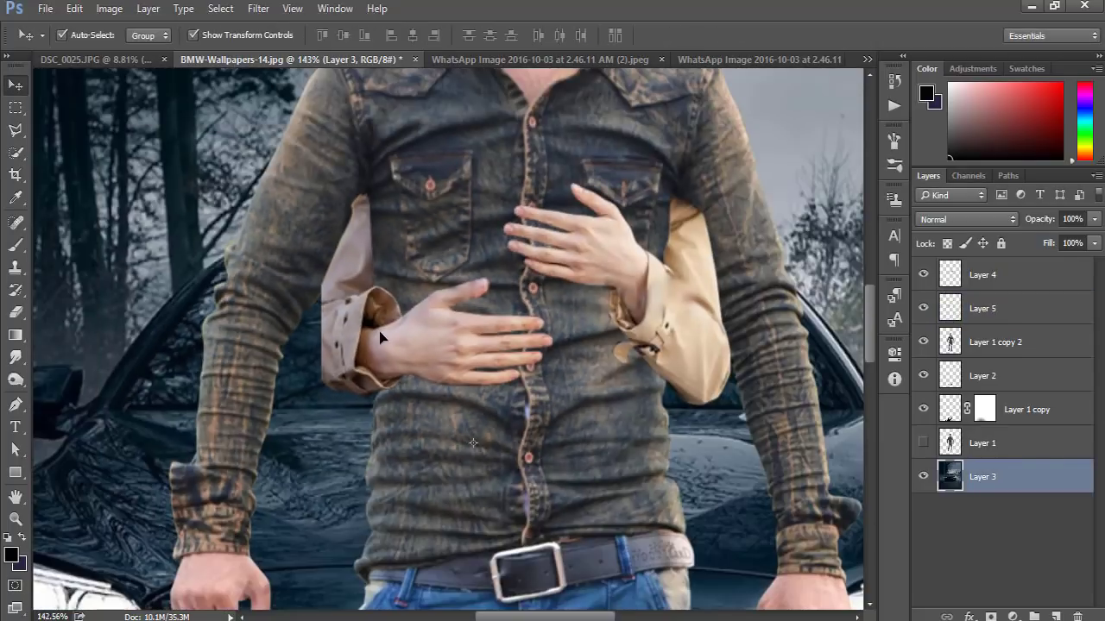
pyautogui.scroll(2, 316, 298)
pyautogui.click(16, 404)
pyautogui.scroll(2, 352, 411)
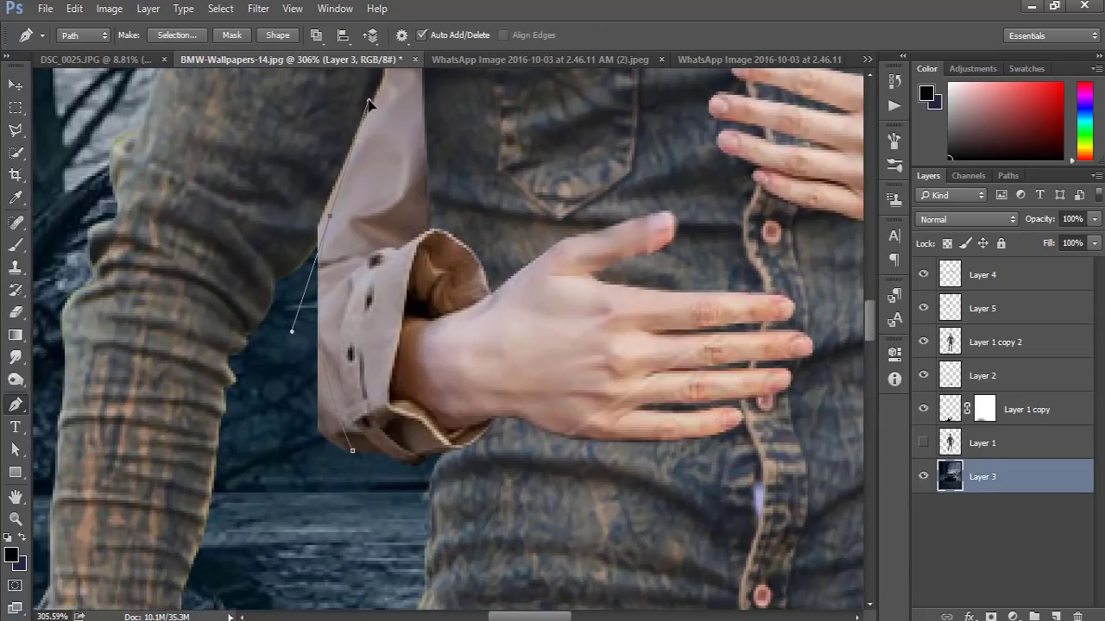
pyautogui.click(335, 113)
pyautogui.moveTo(273, 183); pyautogui.dragTo(262, 212)
pyautogui.moveTo(254, 376); pyautogui.dragTo(259, 397)
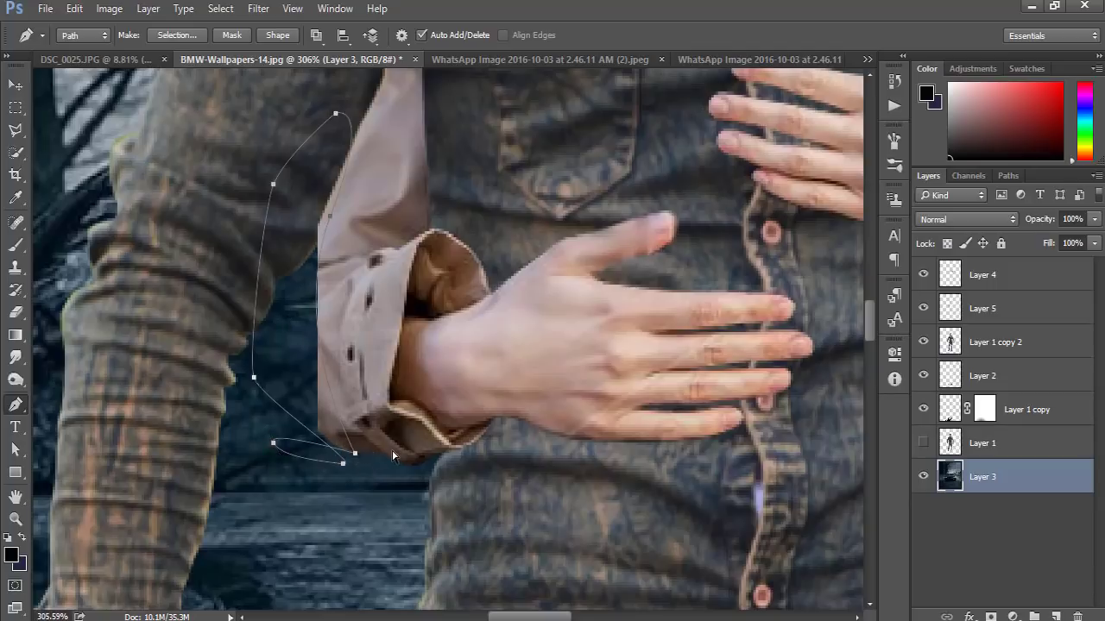
pyautogui.hotkey('ctrl', 'Return')
pyautogui.press('Delete')
pyautogui.hotkey('ctrl', 'z')
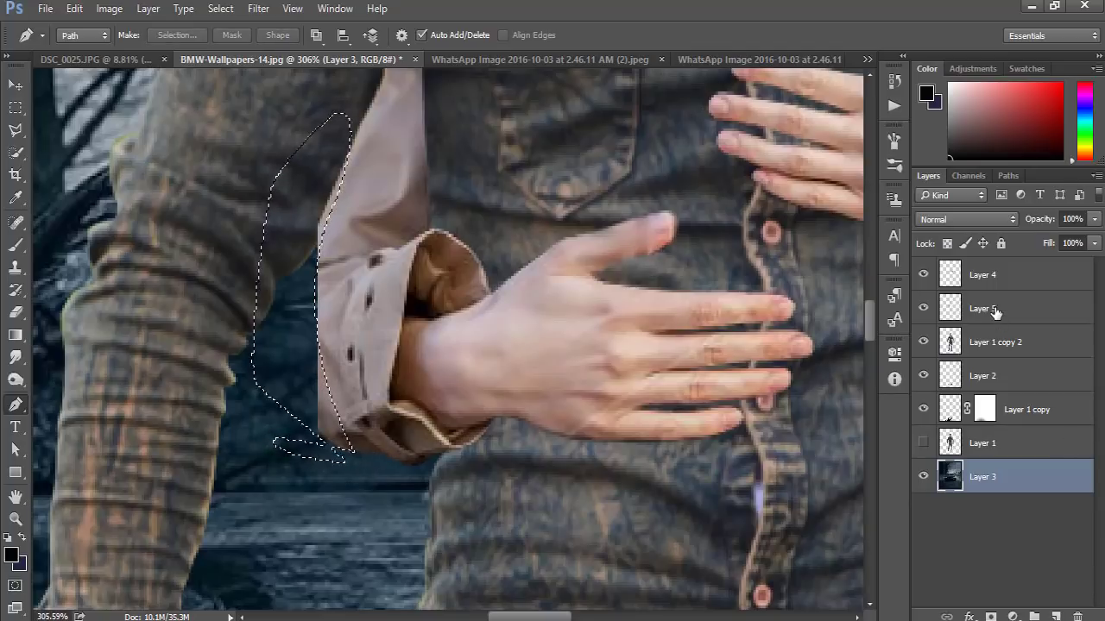
# Select the Layer 5 hand layer and clear the active selection.
pyautogui.click(995, 312)
pyautogui.press('l')
pyautogui.hotkey('ctrl', 'd')
pyautogui.scroll(-3, 470, 284)
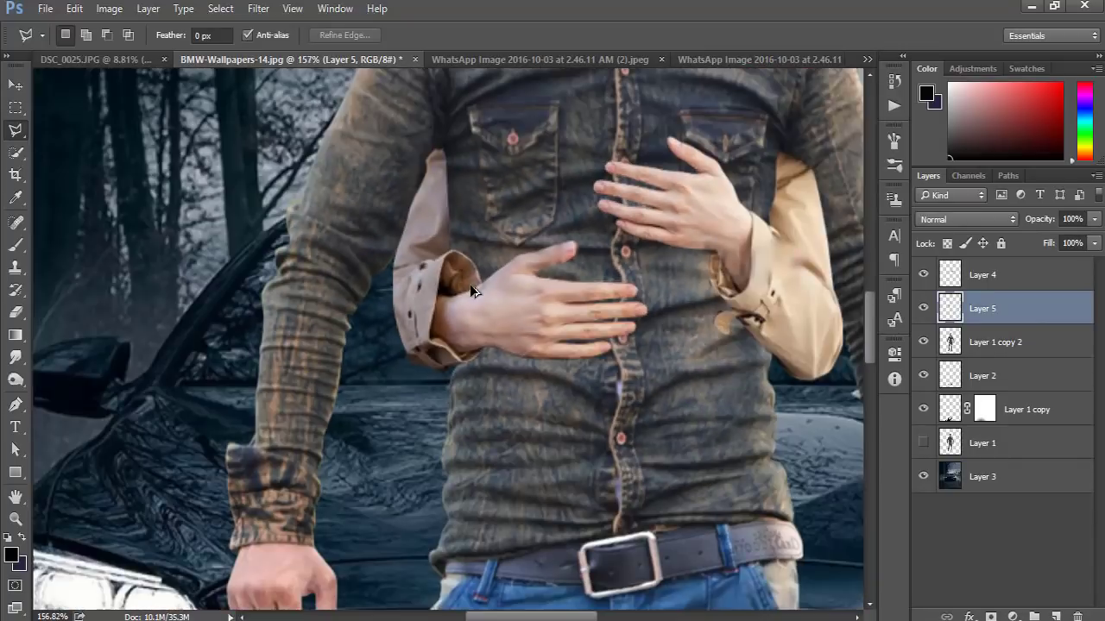
pyautogui.scroll(-2, 469, 284)
pyautogui.scroll(-2, 470, 284)
pyautogui.scroll(2, 518, 290)
# Scale the upper right hand on Layer 4 to about 104% and nudge it sideways.
pyautogui.press('v')
pyautogui.scroll(2, 587, 294)
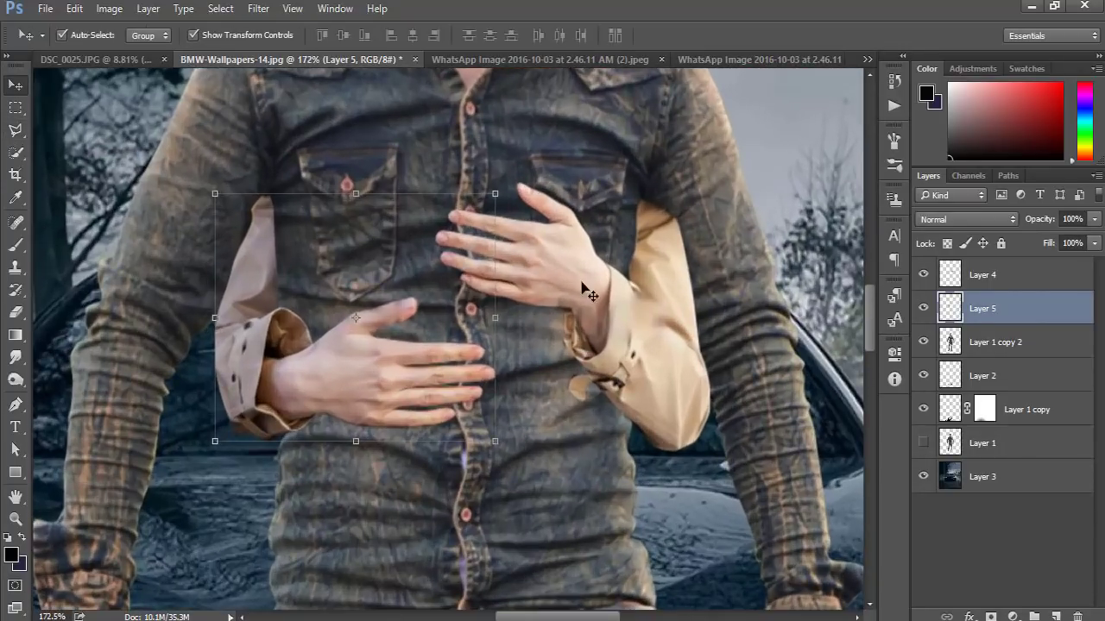
pyautogui.click(590, 296)
pyautogui.moveTo(703, 445); pyautogui.dragTo(712, 457)
pyautogui.moveTo(682, 412); pyautogui.dragTo(676, 410)
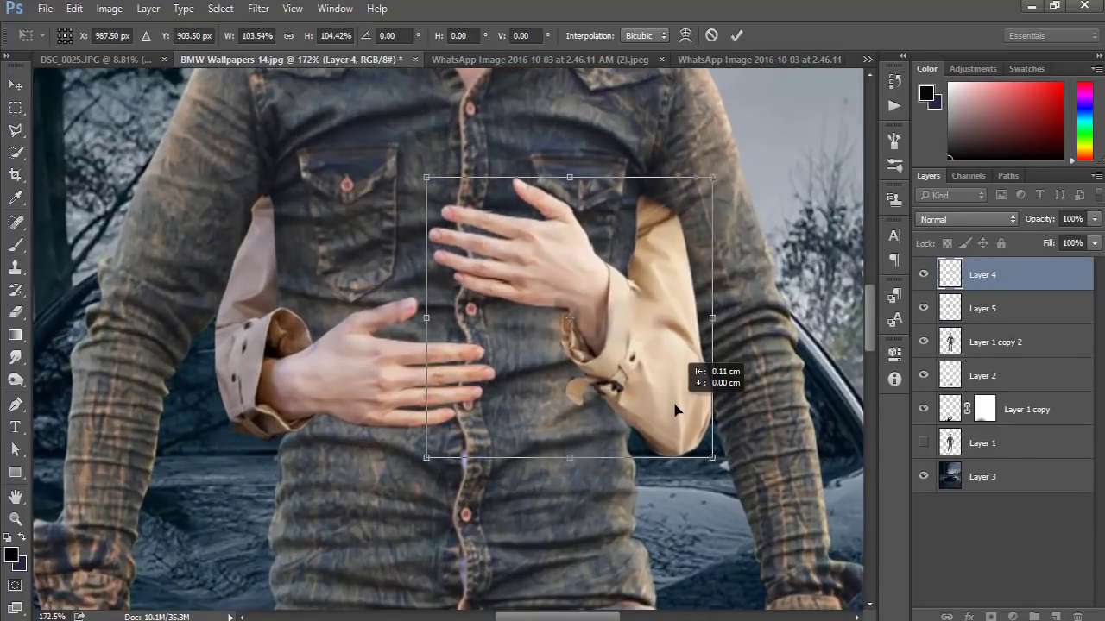
pyautogui.press('Return')
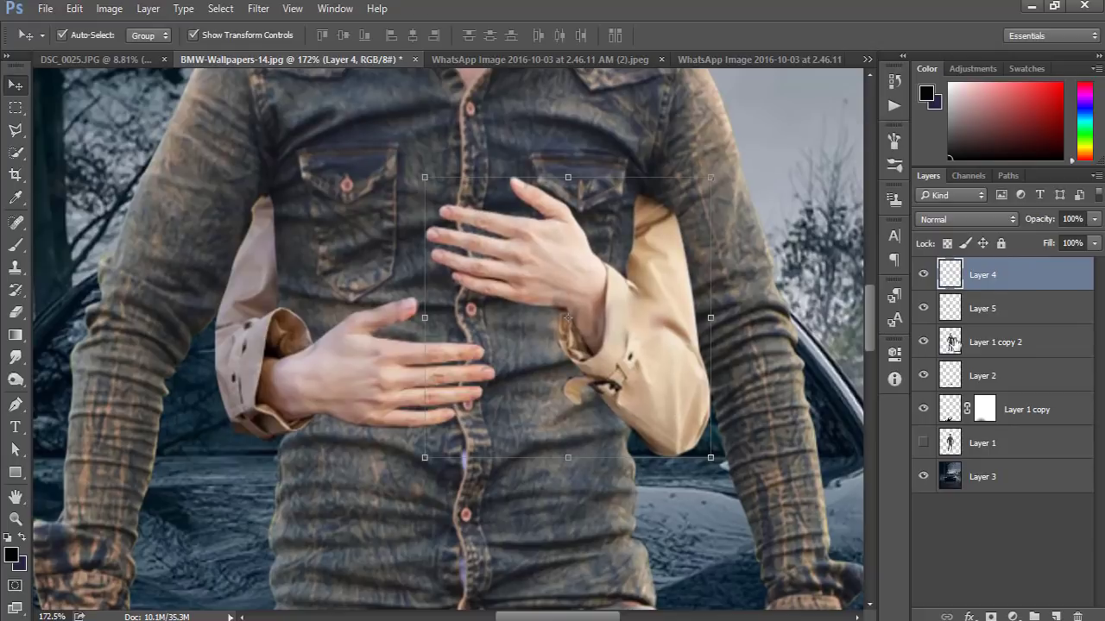
pyautogui.scroll(2, 631, 247)
# Lower the hands layer's fill to about 62% so the man's shirt shows through.
pyautogui.scroll(-1, 697, 206)
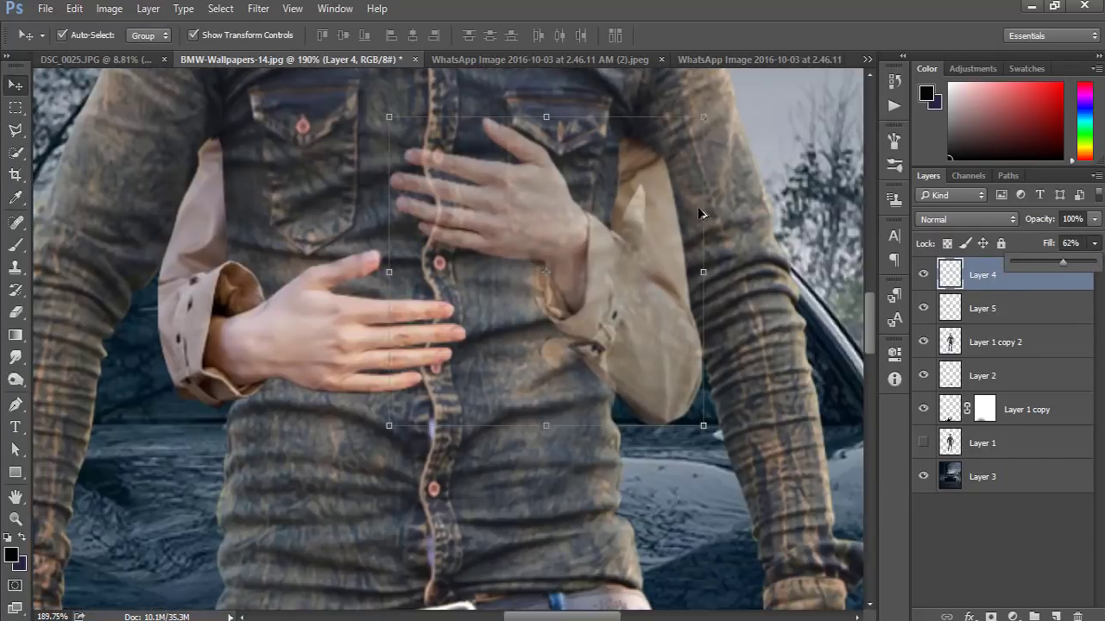
pyautogui.scroll(1, 649, 195)
pyautogui.scroll(1, 661, 211)
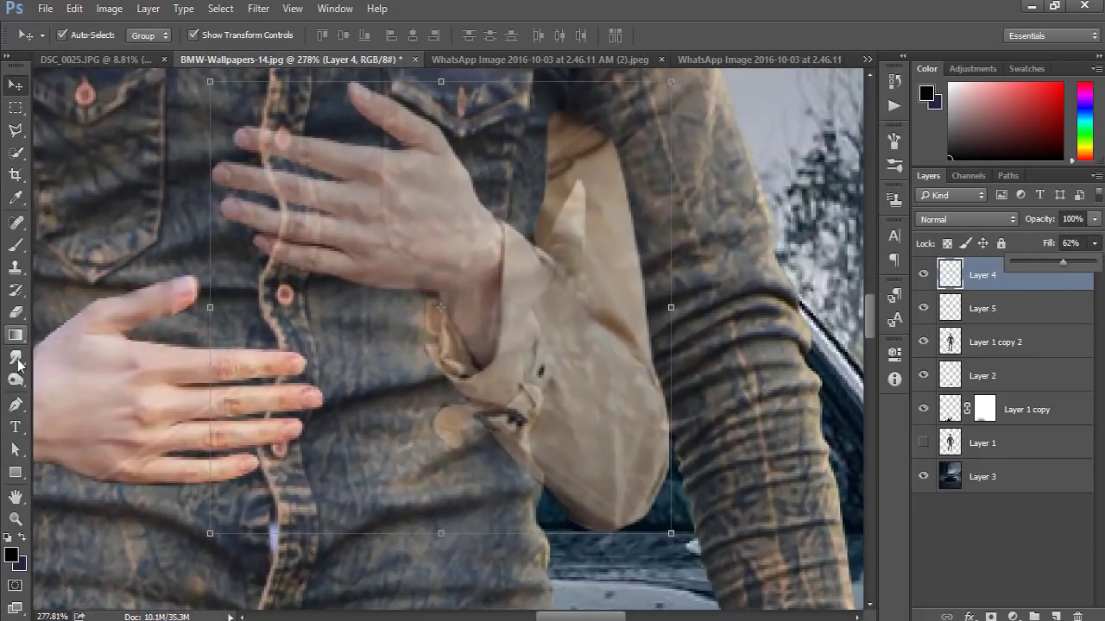
pyautogui.click(16, 404)
pyautogui.moveTo(1070, 263); pyautogui.dragTo(1053, 261)
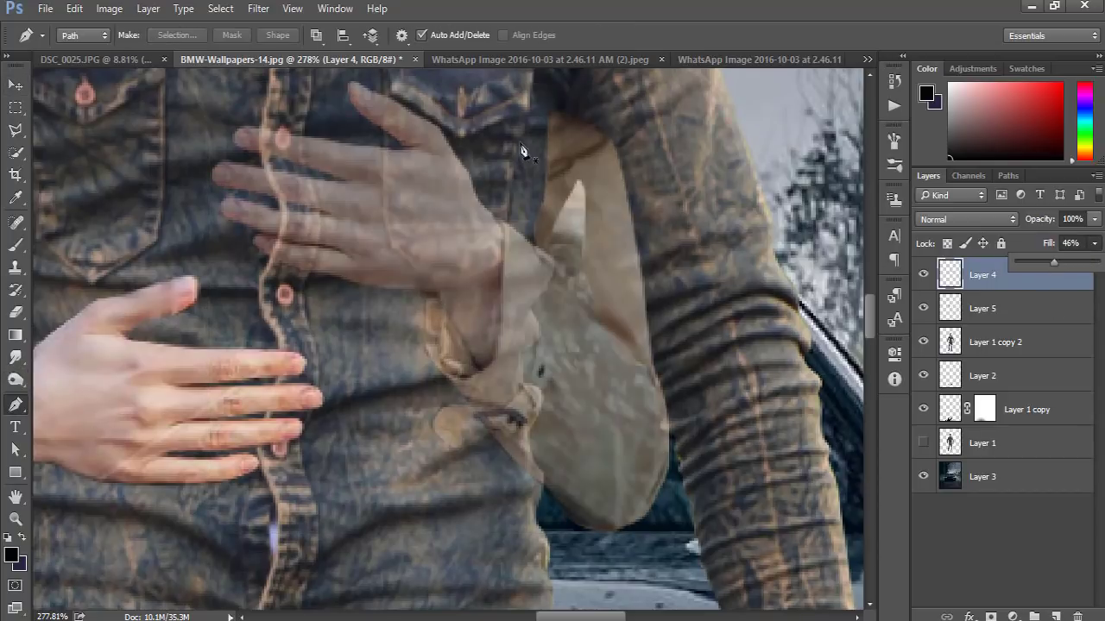
# Trace a closed path around the sleeve overlapping the man's arm and make it a selection.
pyautogui.click(657, 381)
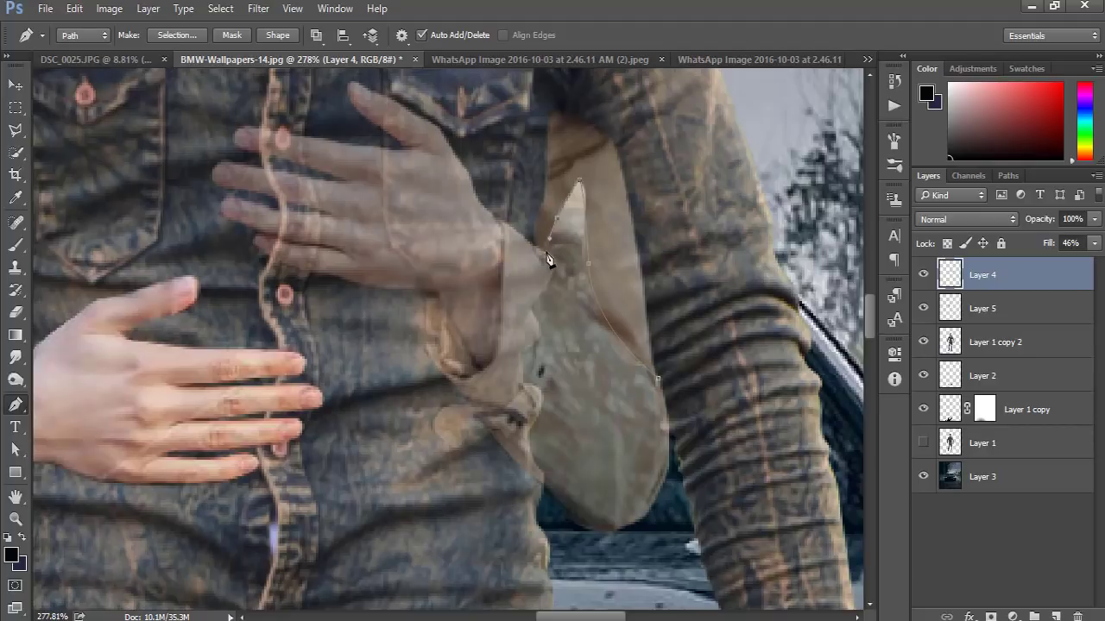
pyautogui.click(530, 224)
pyautogui.click(537, 126)
pyautogui.moveTo(546, 87); pyautogui.dragTo(561, 83)
pyautogui.click(658, 381)
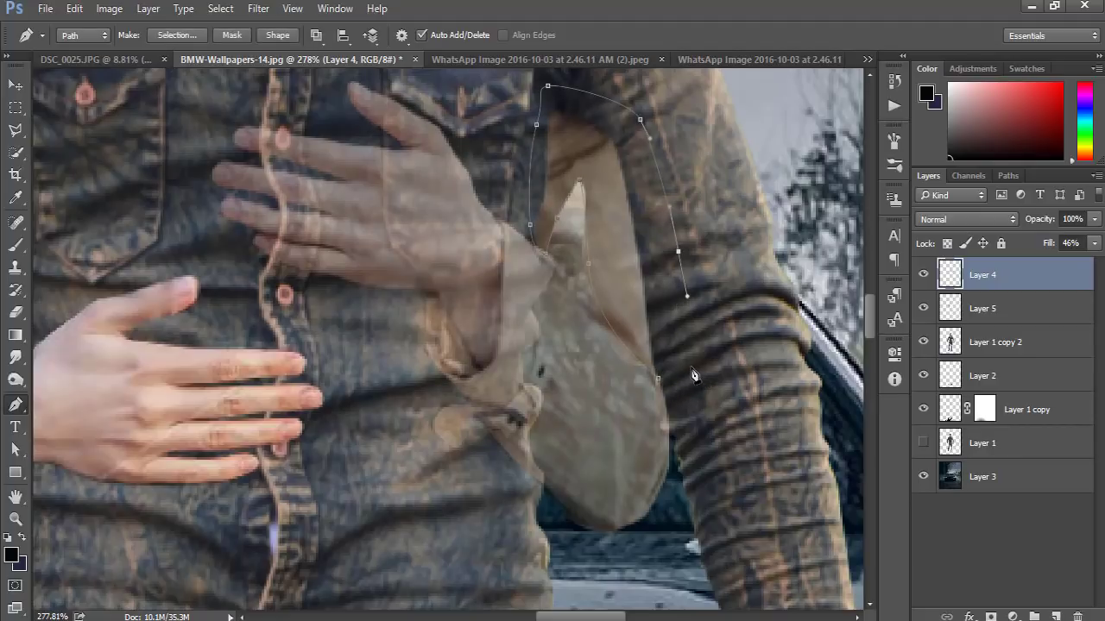
pyautogui.hotkey('ctrl', 'Return')
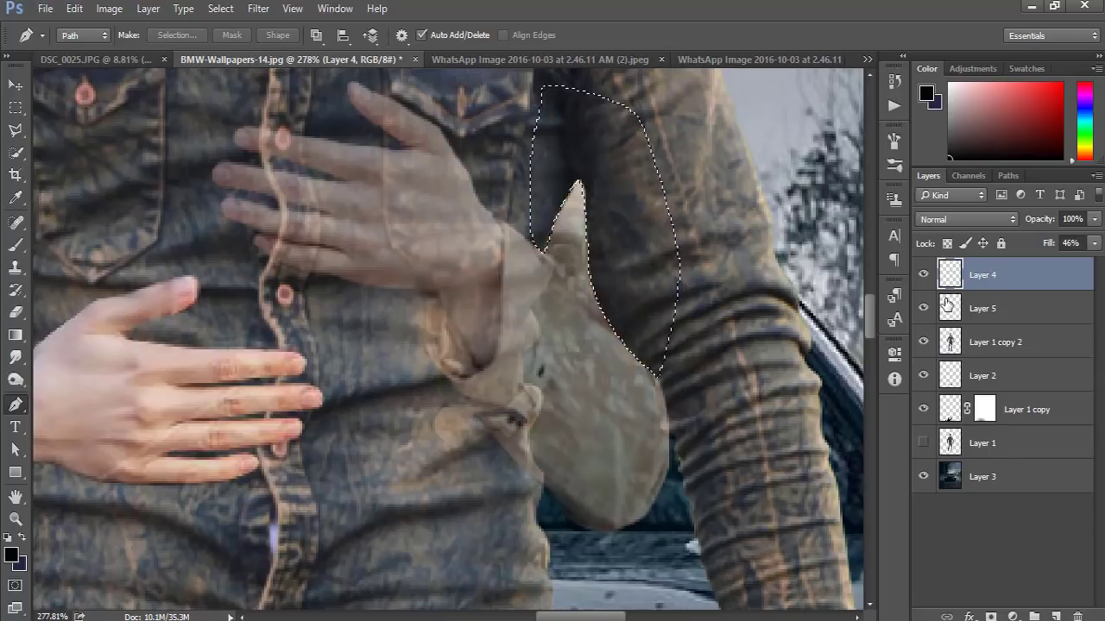
# Delete the overlapping sleeve from the hands layer and clear the selection.
pyautogui.click(1001, 342)
pyautogui.click(1093, 243)
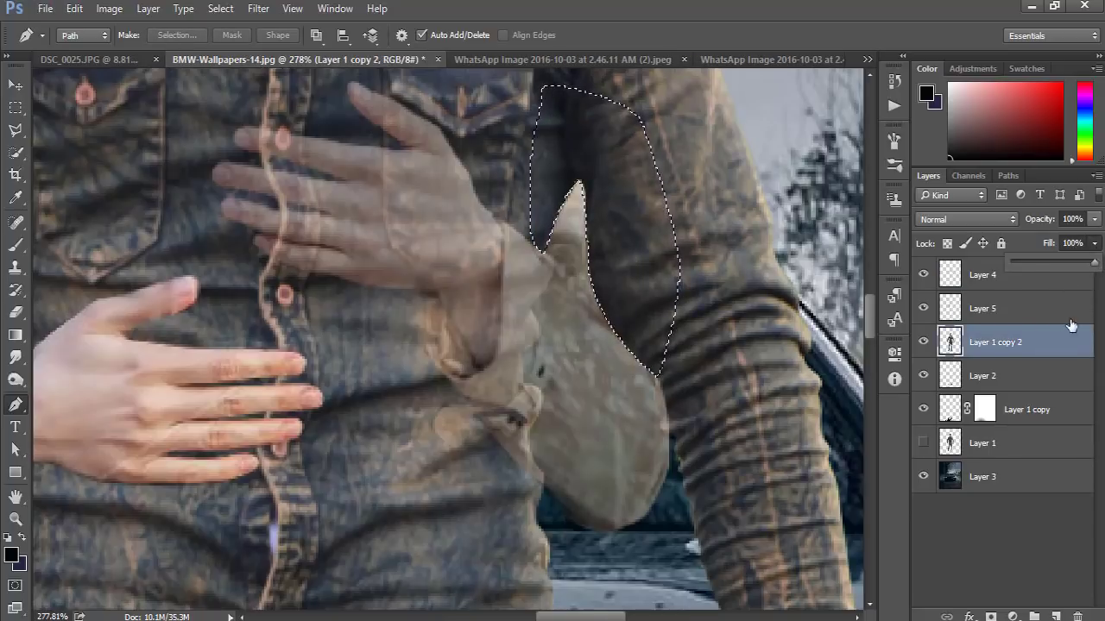
pyautogui.press('l')
pyautogui.rightClick(241, 141)
pyautogui.click(240, 142)
pyautogui.press('v')
pyautogui.click(432, 227)
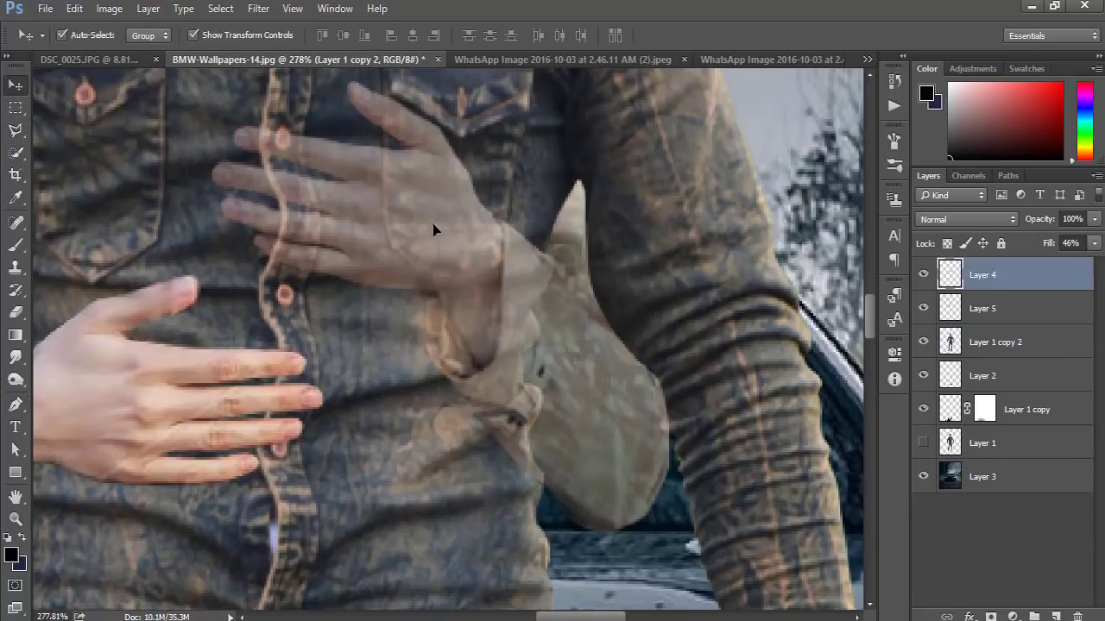
pyautogui.press('0')
pyautogui.click(705, 203)
pyautogui.keyDown('alt'); pyautogui.scroll(-5, 705, 203); pyautogui.keyUp('alt')
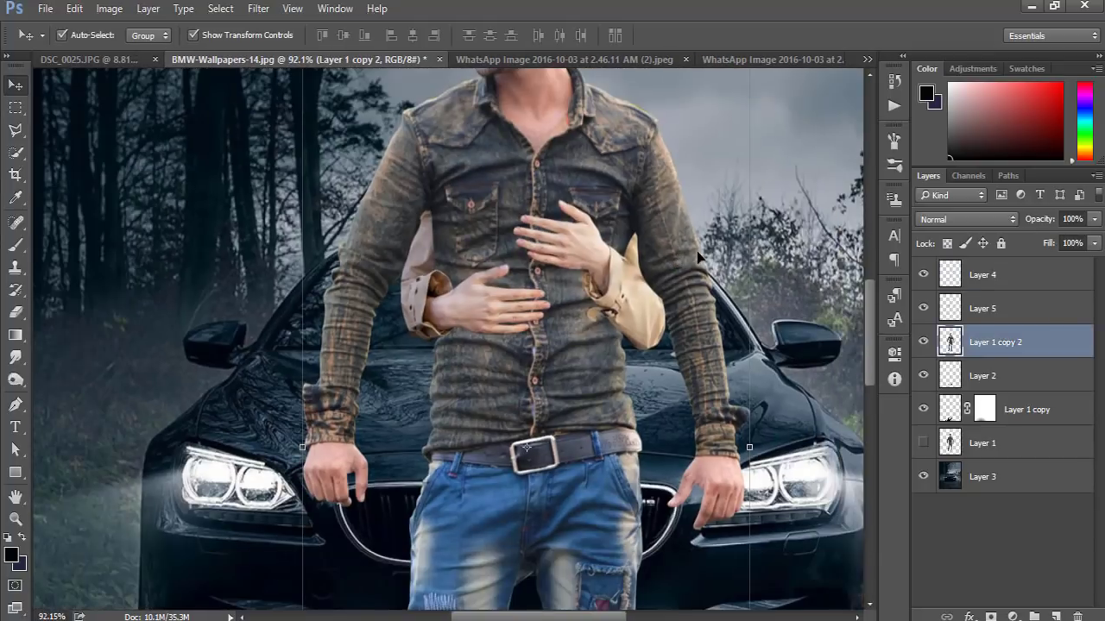
pyautogui.keyDown('alt'); pyautogui.scroll(2, 671, 268); pyautogui.keyUp('alt')
pyautogui.keyDown('alt'); pyautogui.scroll(-3, 512, 301); pyautogui.keyUp('alt')
# Close the hands source image without saving changes.
pyautogui.keyDown('alt'); pyautogui.scroll(-2, 512, 301); pyautogui.keyUp('alt')
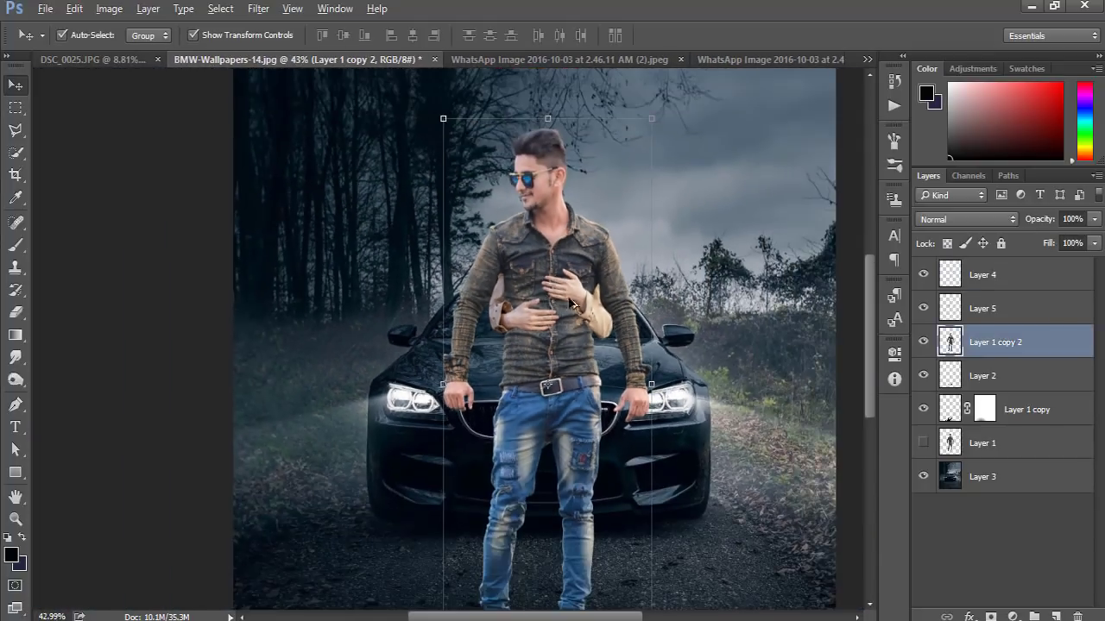
pyautogui.click(567, 60)
pyautogui.click(606, 58)
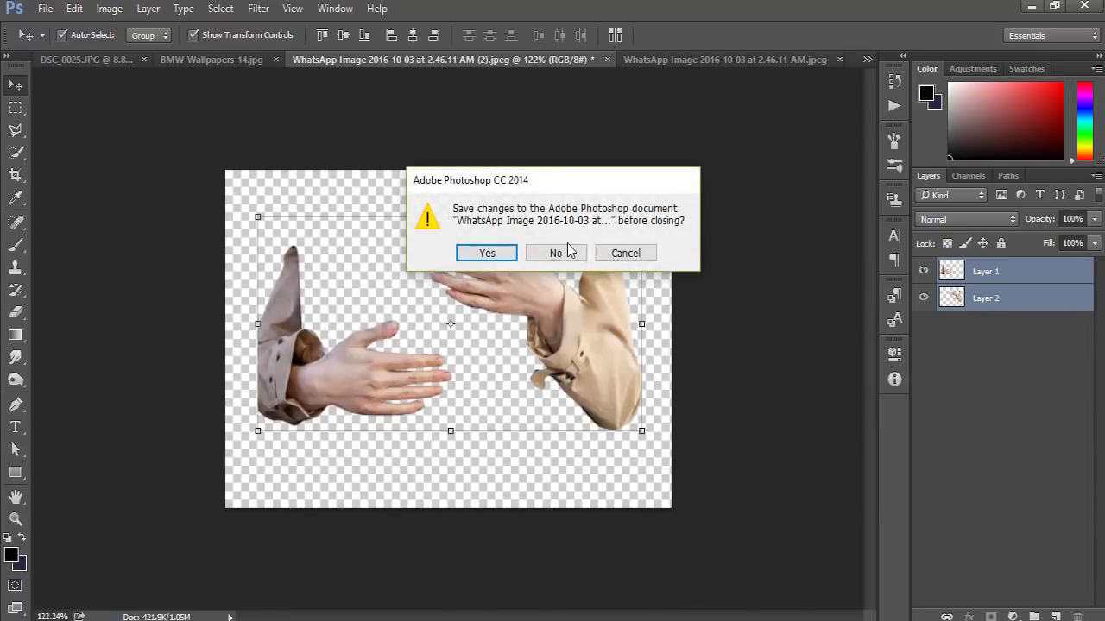
pyautogui.click(560, 251)
# Bring the woman into the BMW composite behind the man and resize her to fit.
pyautogui.click(725, 59)
pyautogui.moveTo(306, 62); pyautogui.dragTo(527, 159)
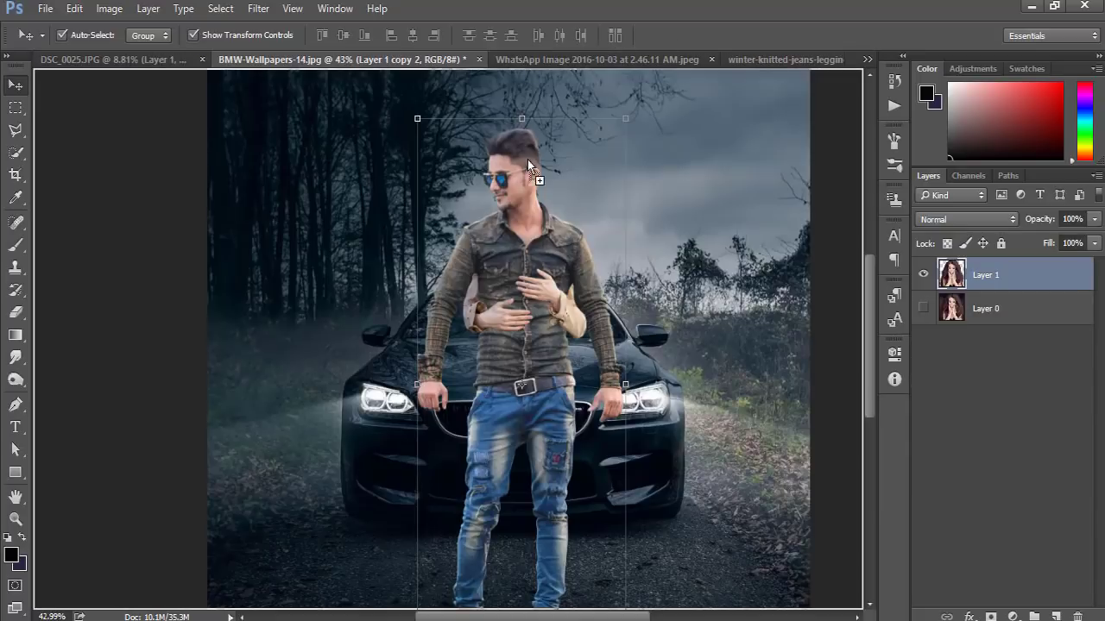
pyautogui.hotkey('ctrl', '[')
pyautogui.moveTo(566, 198); pyautogui.dragTo(593, 201)
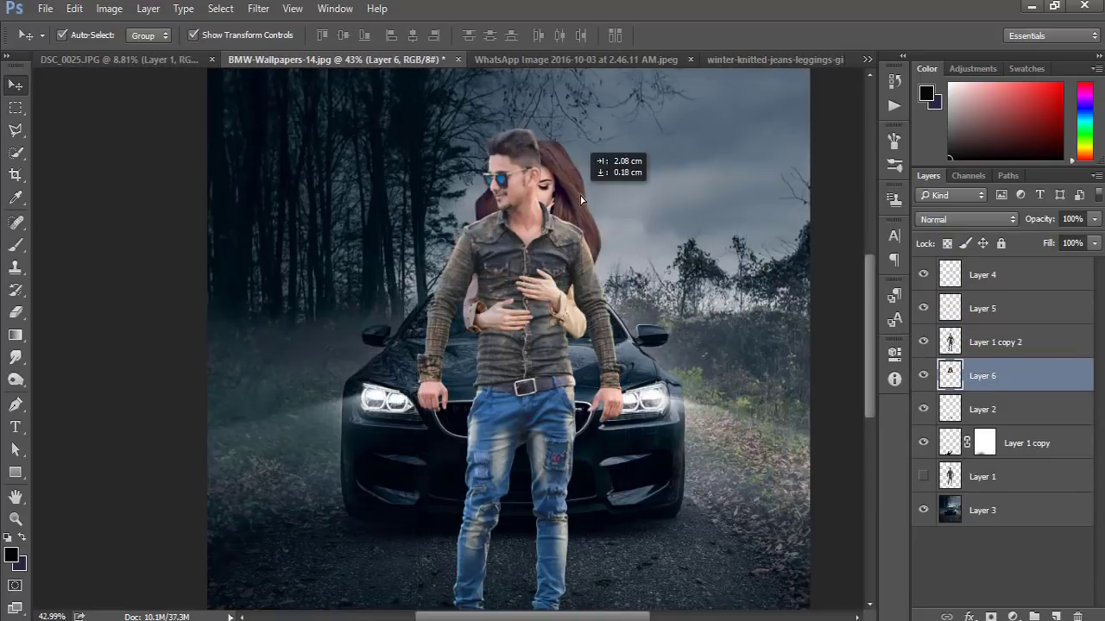
pyautogui.moveTo(608, 291); pyautogui.dragTo(587, 273)
pyautogui.moveTo(578, 204); pyautogui.dragTo(580, 197)
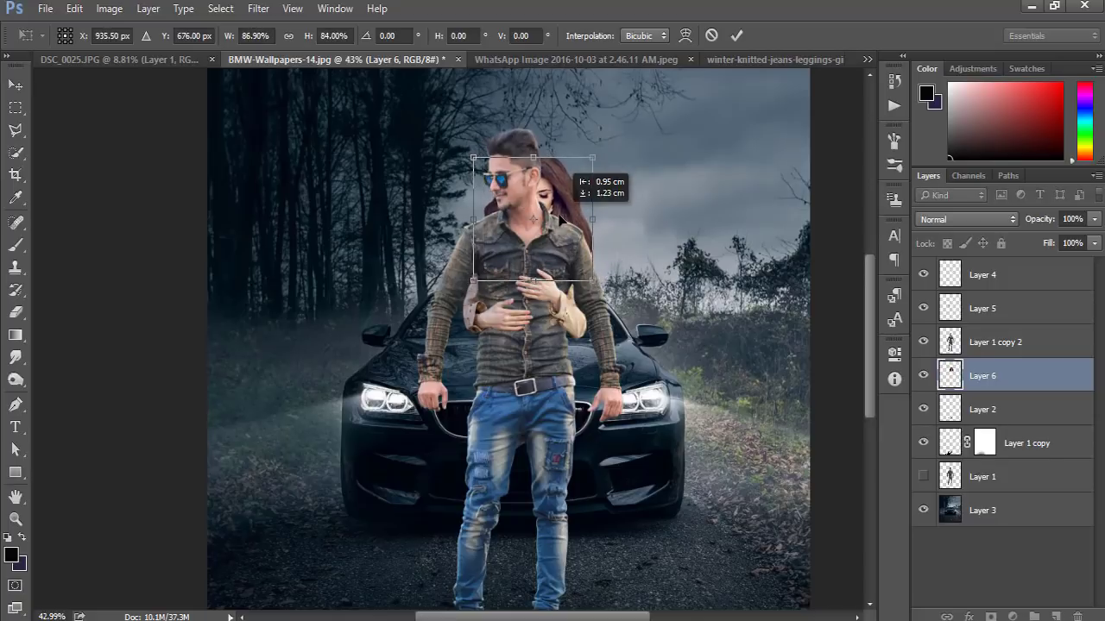
pyautogui.scroll(2, 580, 197)
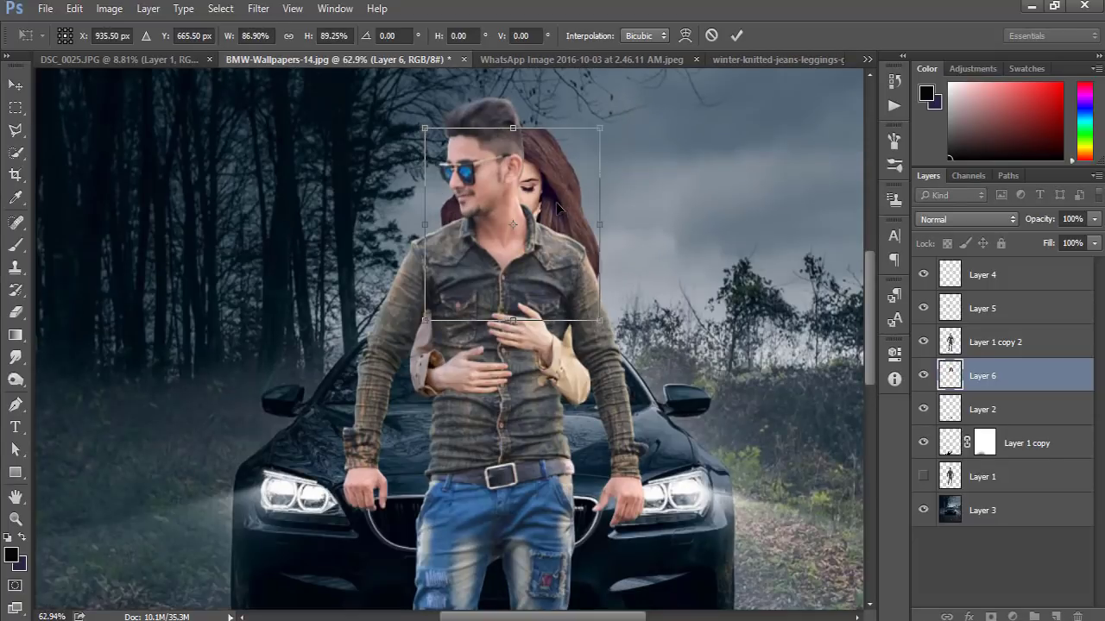
pyautogui.moveTo(601, 321); pyautogui.dragTo(606, 326)
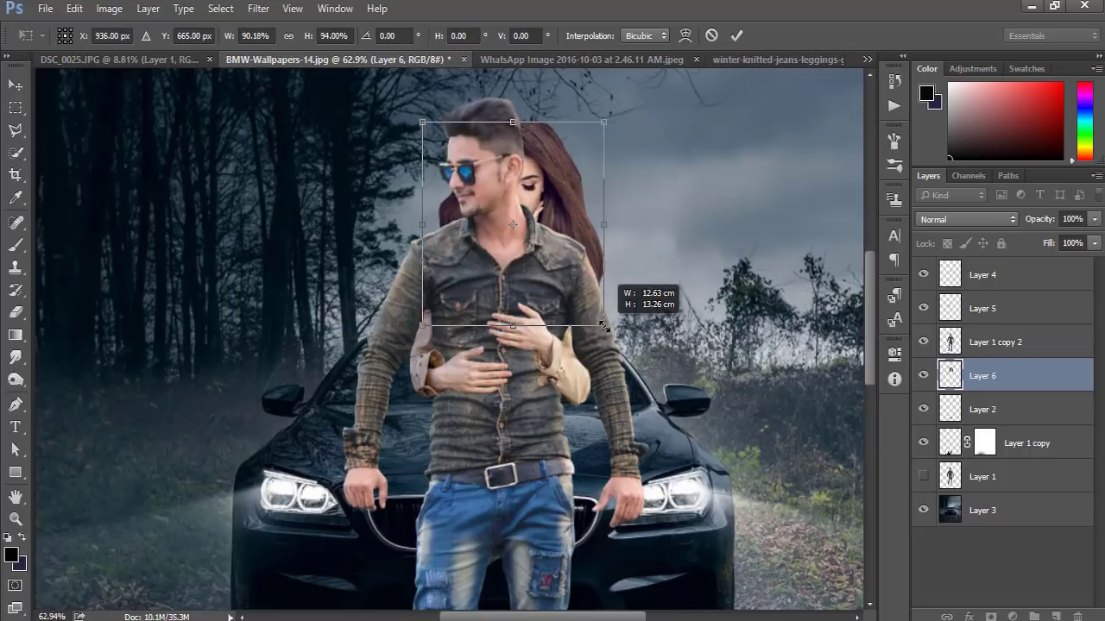
pyautogui.scroll(1, 616, 308)
pyautogui.press('Return')
pyautogui.scroll(1, 616, 308)
# Choose a soft brush for the Eraser and Smudge tools.
pyautogui.press('e')
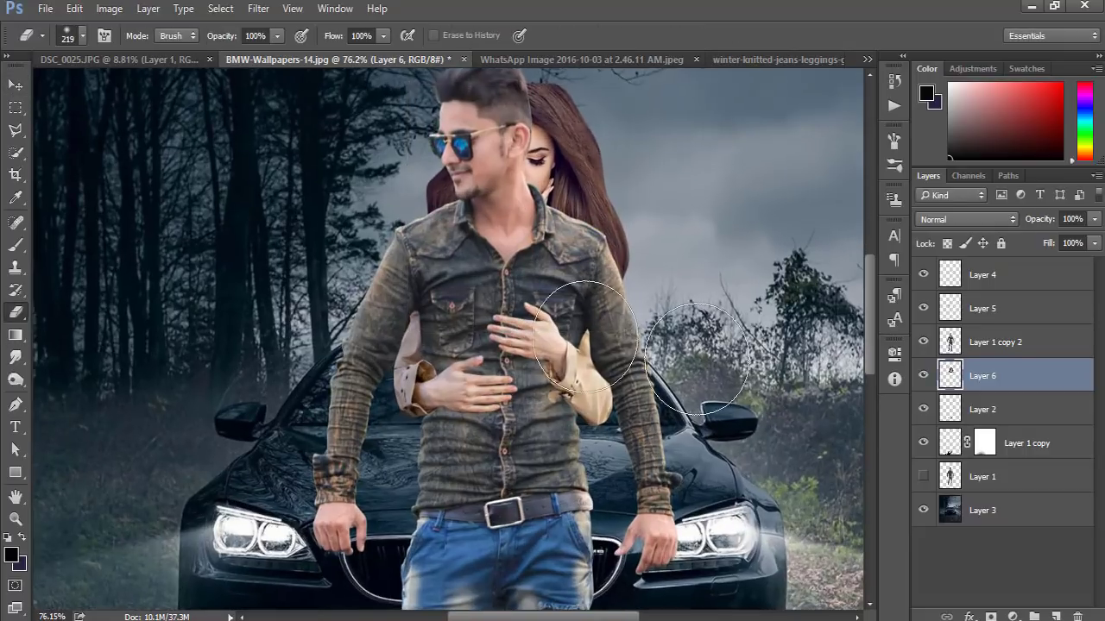
pyautogui.rightClick(445, 195)
pyautogui.doubleClick(496, 353)
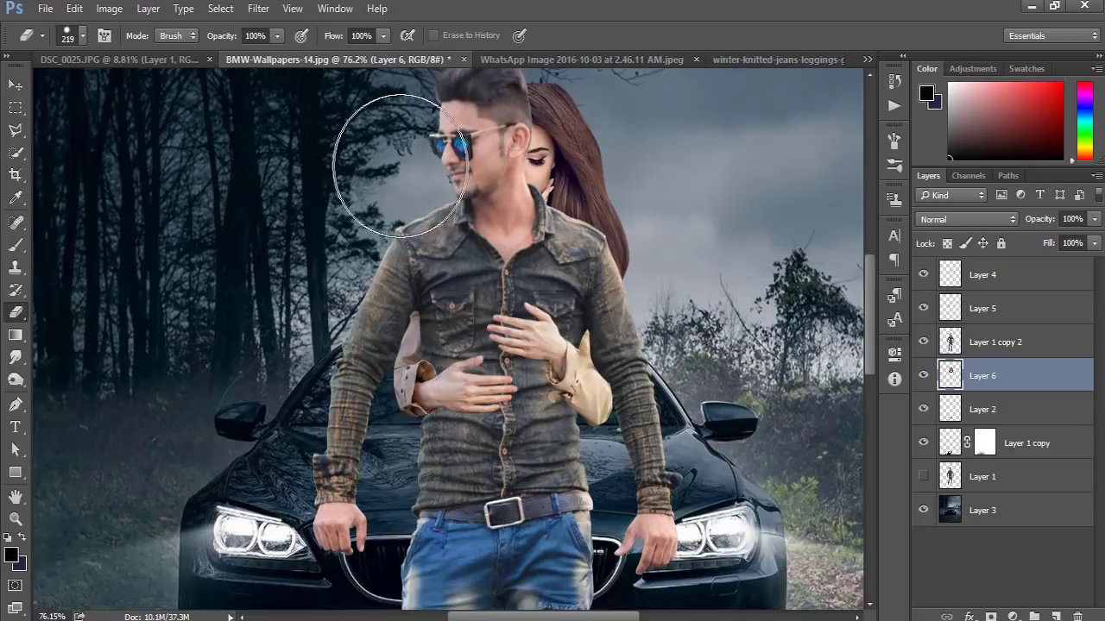
pyautogui.scroll(3, 691, 194)
pyautogui.scroll(3, 653, 241)
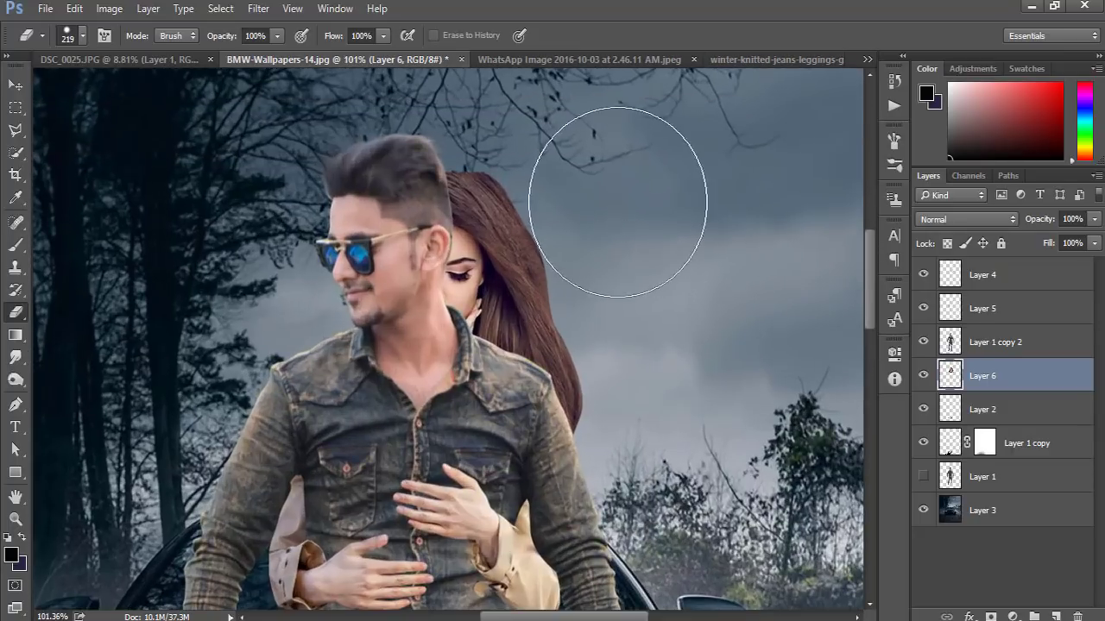
pyautogui.click(16, 357)
pyautogui.rightClick(373, 264)
# Smudge the top and right edge of the hair into the sky at size 20, 53% strength.
pyautogui.doubleClick(397, 384)
pyautogui.scroll(5, 483, 193)
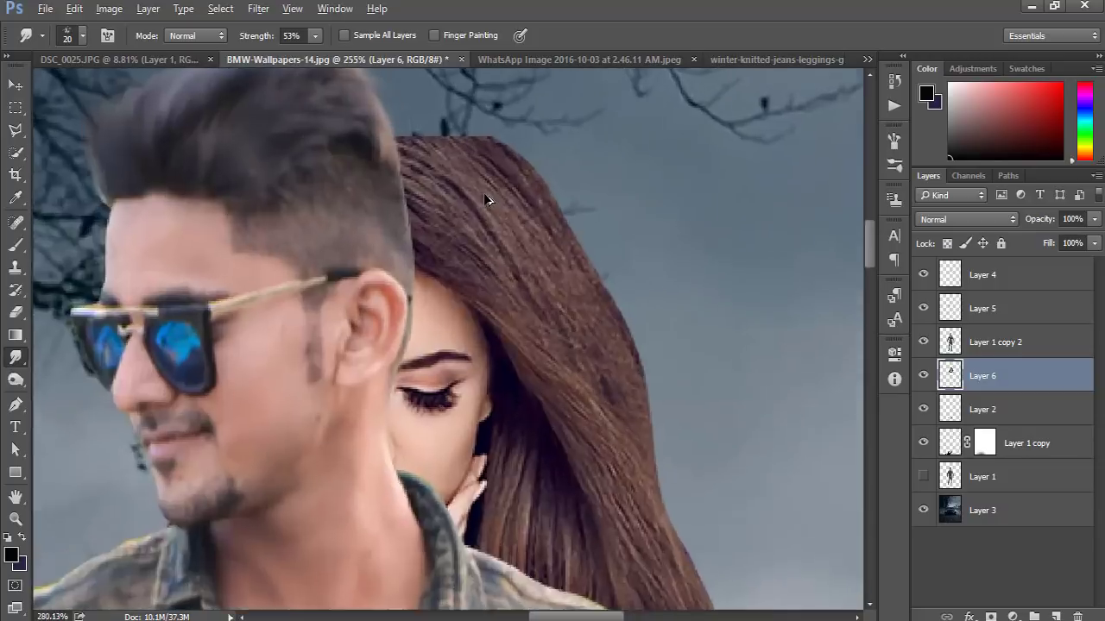
pyautogui.moveTo(427, 83)
pyautogui.mouseDown()
pyautogui.moveTo(436, 102)
pyautogui.moveTo(336, 141)
pyautogui.moveTo(479, 112)
pyautogui.moveTo(506, 173)
pyautogui.mouseUp()
pyautogui.moveTo(414, 155); pyautogui.dragTo(518, 361)
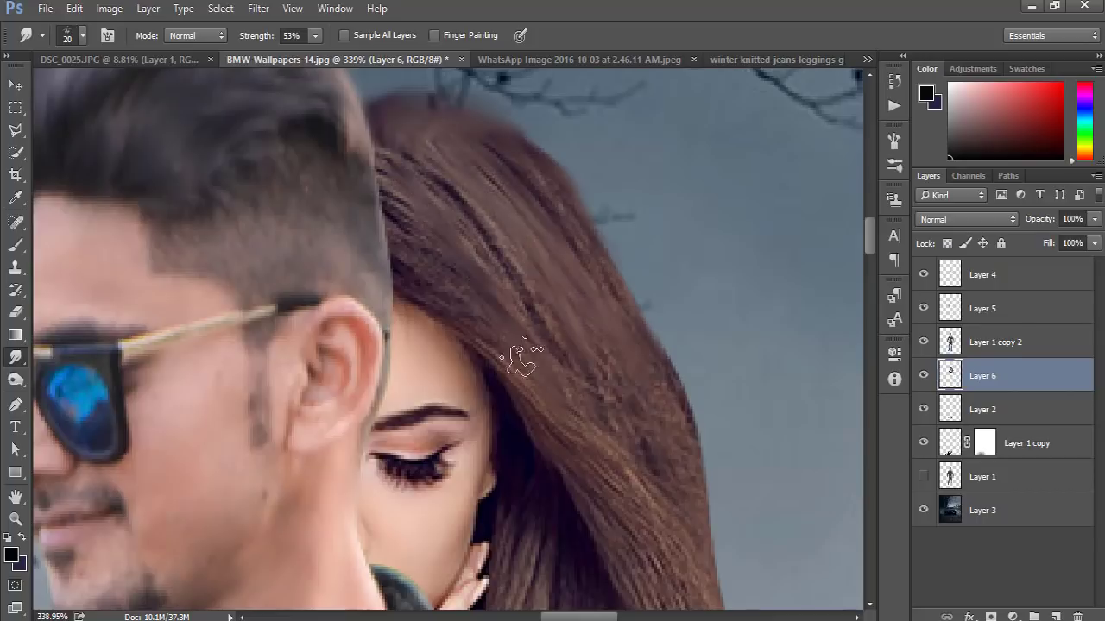
pyautogui.moveTo(404, 185)
pyautogui.mouseDown()
pyautogui.moveTo(543, 239)
pyautogui.moveTo(631, 377)
pyautogui.moveTo(547, 365)
pyautogui.moveTo(682, 612)
pyautogui.mouseUp()
# Smudge the hair strands near the woman's cheek.
pyautogui.scroll(-5, 631, 444)
pyautogui.scroll(5, 518, 365)
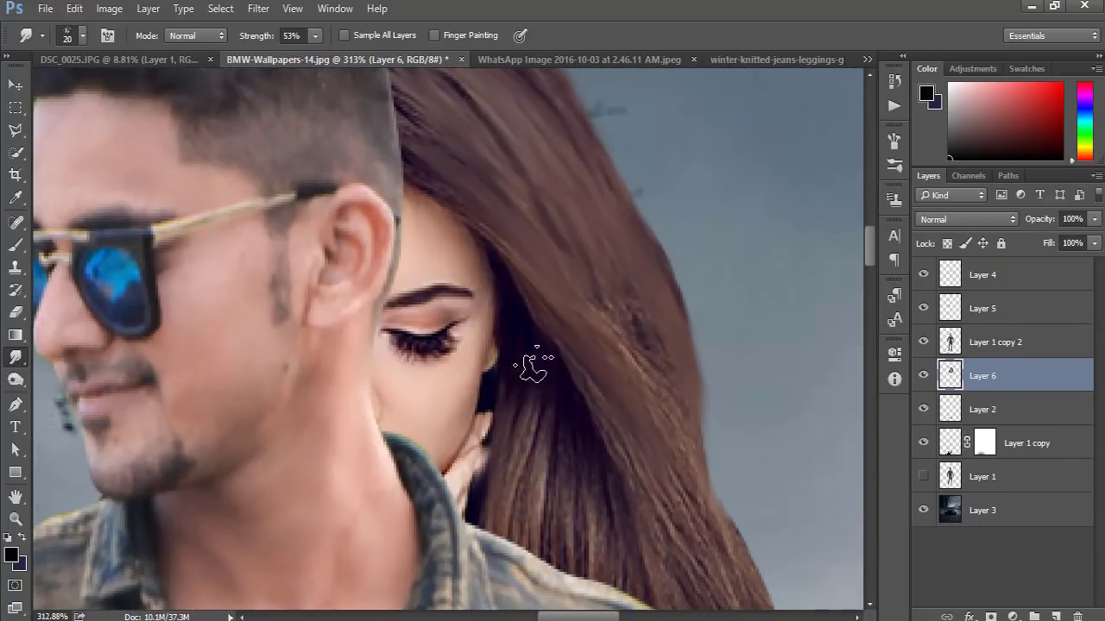
pyautogui.scroll(-3, 656, 415)
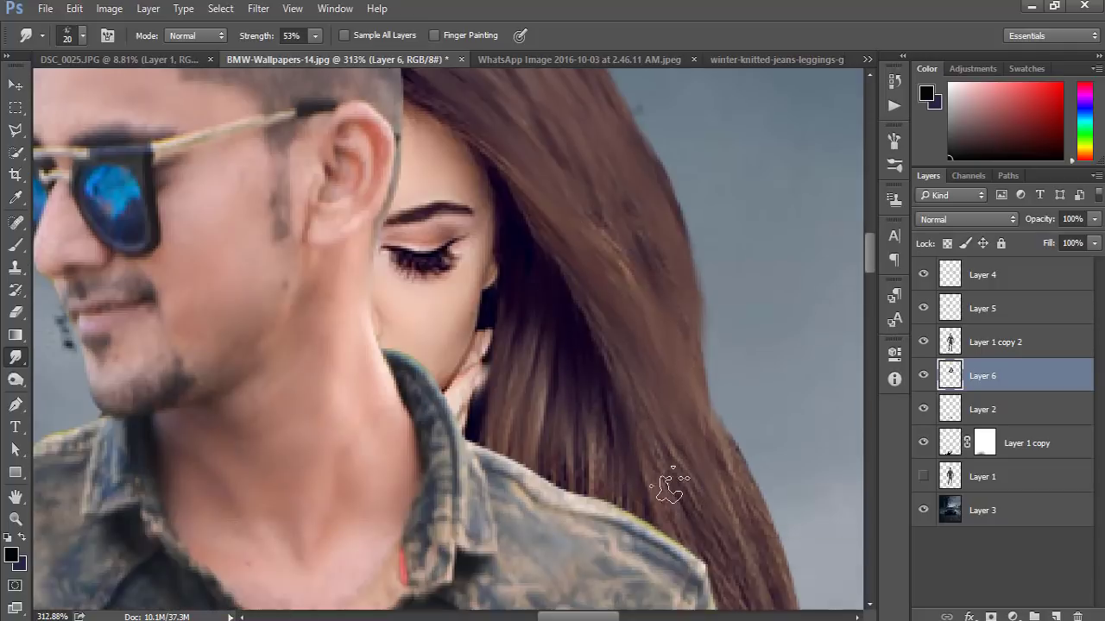
pyautogui.scroll(-2, 691, 470)
pyautogui.scroll(-3, 794, 552)
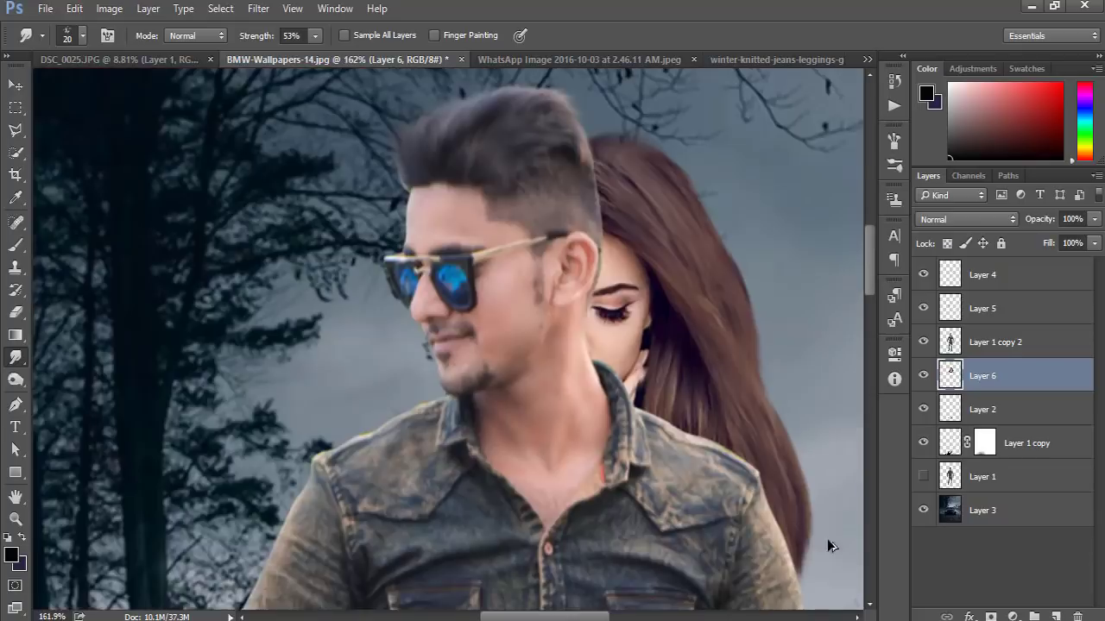
pyautogui.scroll(-5, 825, 540)
pyautogui.scroll(1, 638, 452)
pyautogui.moveTo(624, 417)
pyautogui.mouseDown()
pyautogui.moveTo(615, 423)
pyautogui.moveTo(668, 425)
pyautogui.mouseUp()
pyautogui.hscroll(-1, 638, 412)
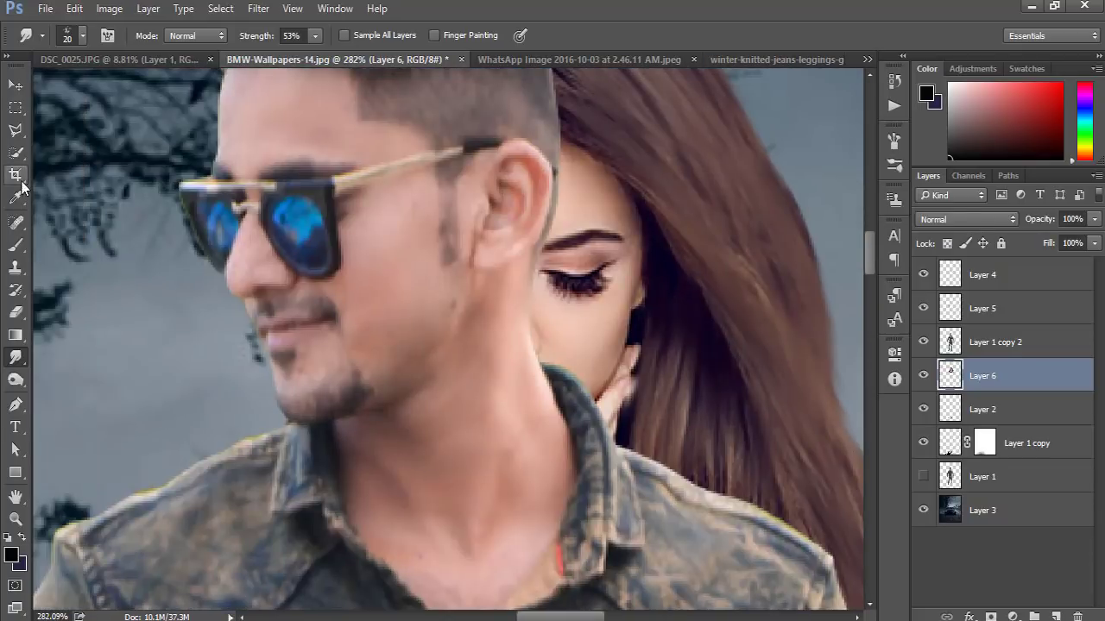
pyautogui.click(16, 130)
pyautogui.scroll(2, 632, 299)
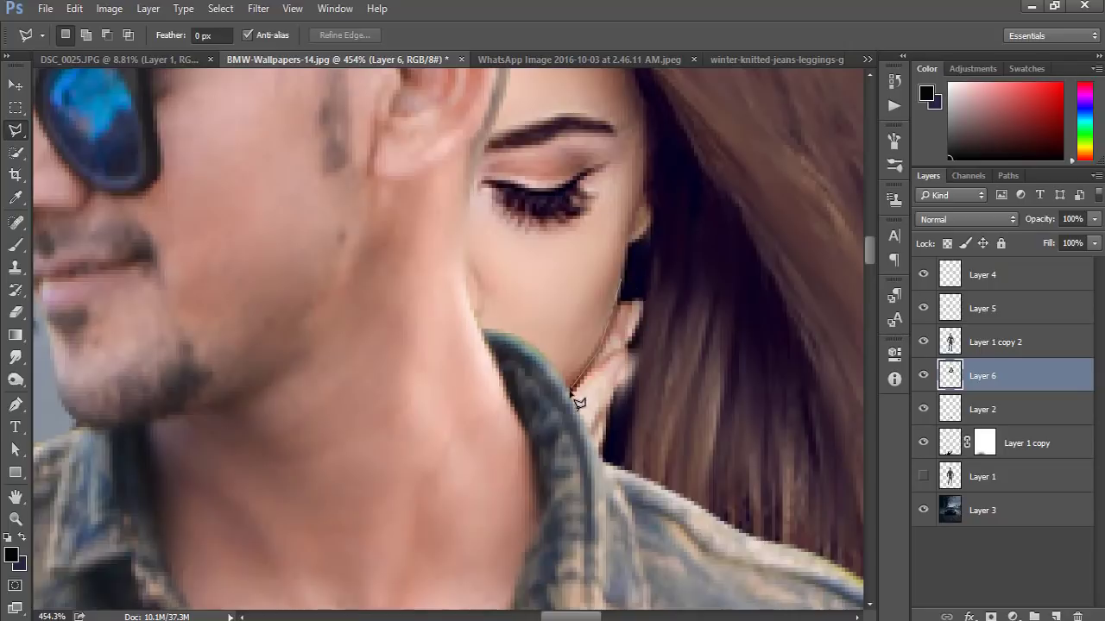
# Outline the gap beside the man's neck and paint it dark with a smaller brush.
pyautogui.click(624, 279)
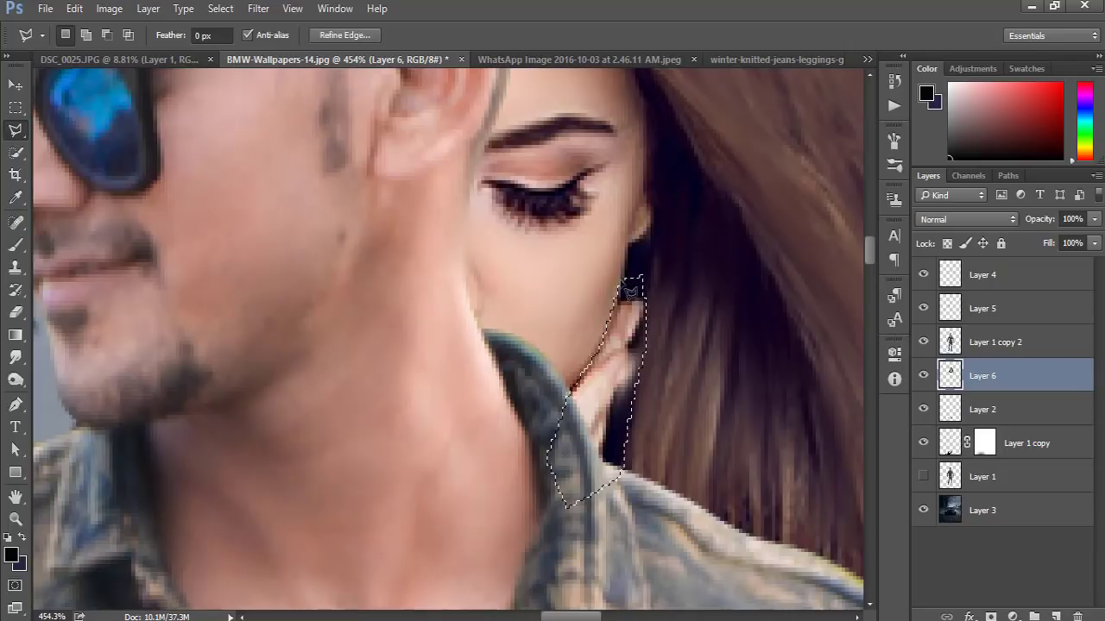
pyautogui.press('b')
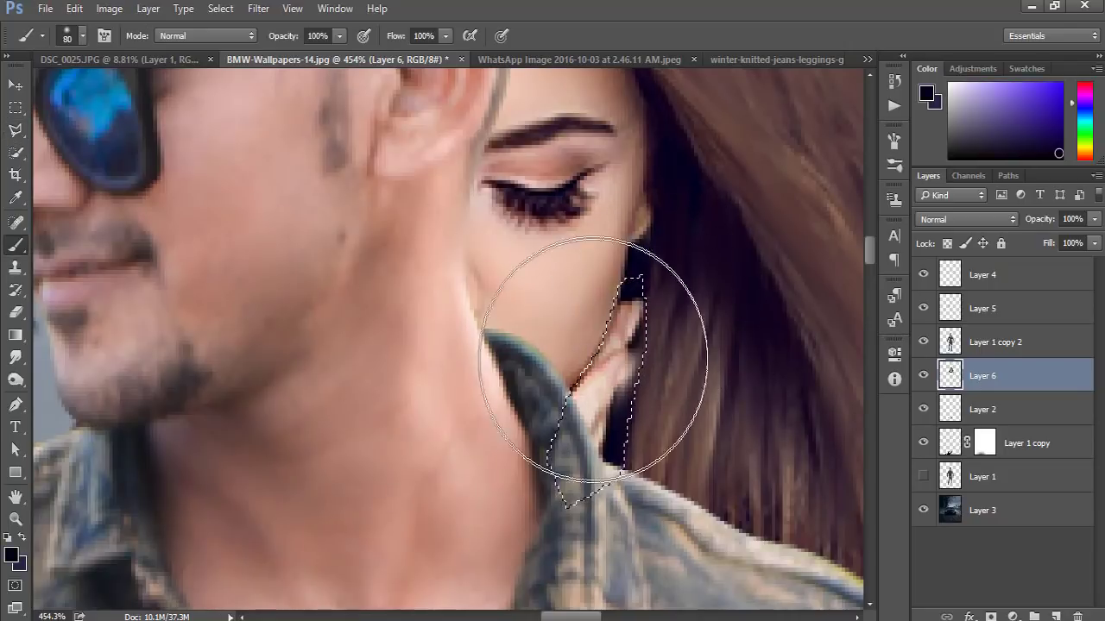
pyautogui.press('[')
pyautogui.press('[')
pyautogui.press('[')
pyautogui.moveTo(597, 340); pyautogui.dragTo(617, 380)
# Switch to the winter-knitted-jeans-leggings photo.
pyautogui.press('l')
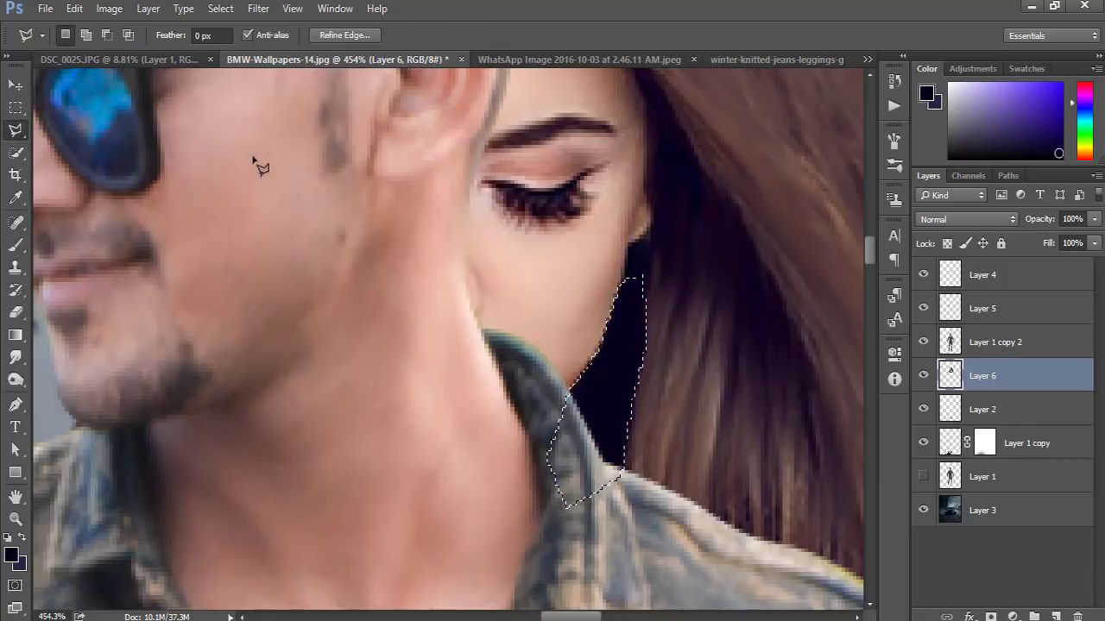
pyautogui.scroll(-5, 616, 234)
pyautogui.scroll(-4, 672, 276)
pyautogui.scroll(-2, 671, 276)
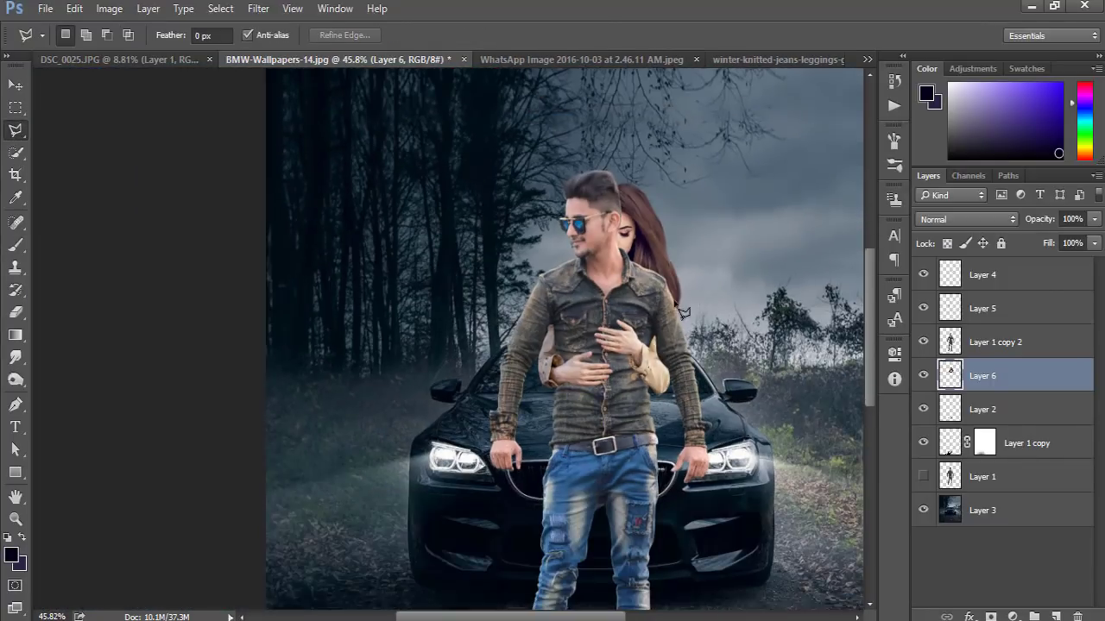
pyautogui.scroll(-3, 672, 276)
pyautogui.hotkey('ctrl', 'Tab')
pyautogui.hotkey('ctrl', 'Tab')
# Begin a Pen outline of the blue leggings from the ankle around the shoe.
pyautogui.press('m')
pyautogui.click(15, 403)
pyautogui.scroll(3, 456, 483)
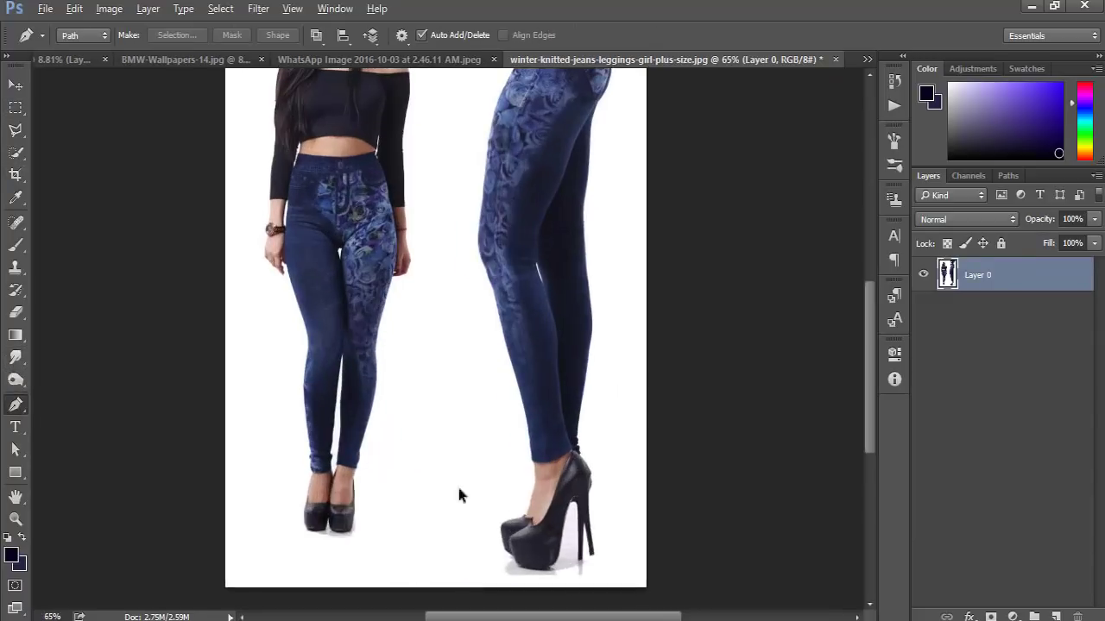
pyautogui.scroll(1, 480, 543)
pyautogui.scroll(3, 374, 493)
pyautogui.scroll(3, 338, 354)
pyautogui.click(335, 347)
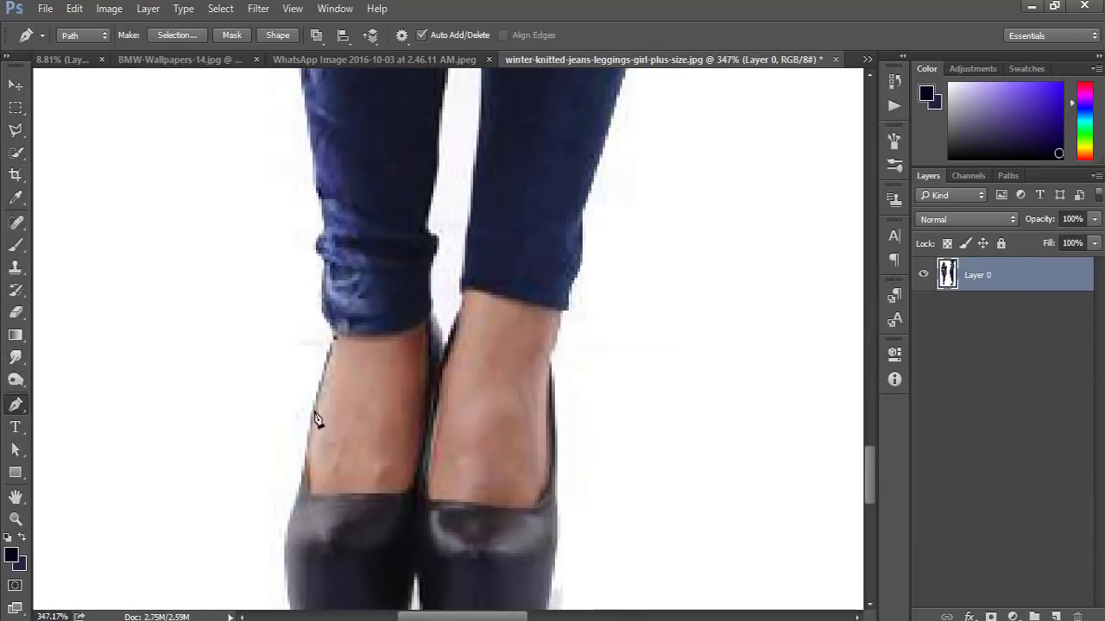
pyautogui.scroll(-2, 306, 505)
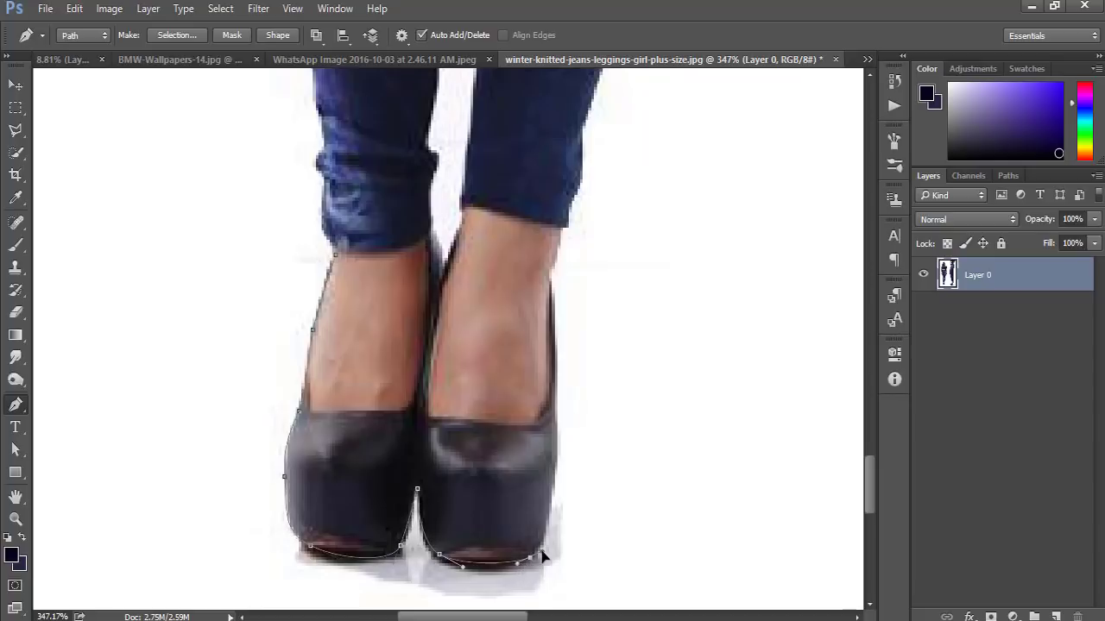
pyautogui.scroll(2, 556, 366)
pyautogui.click(550, 356)
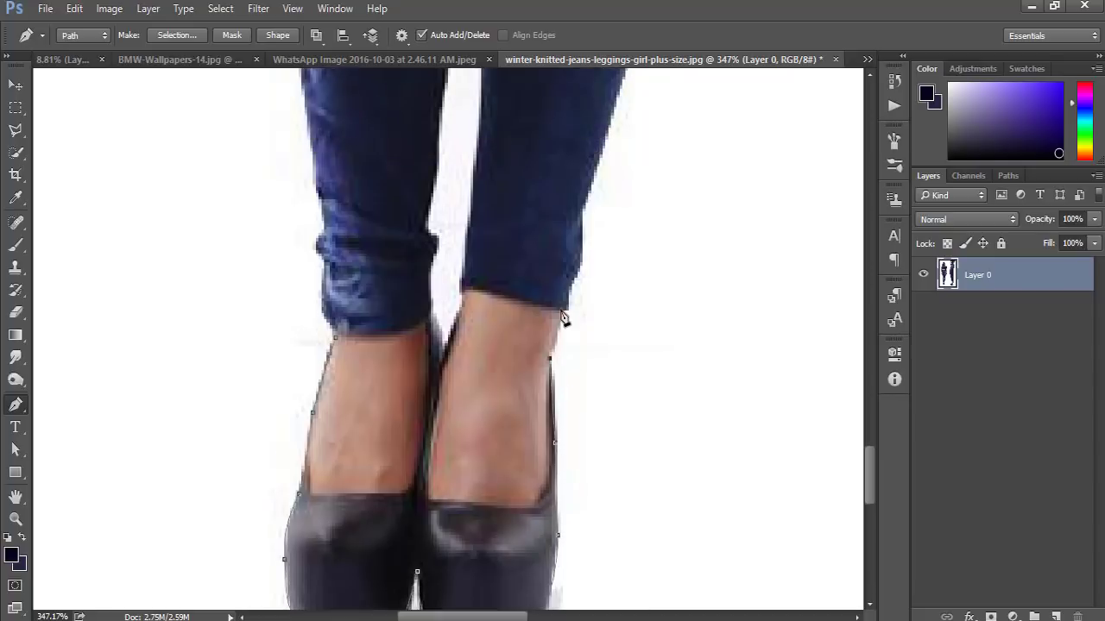
pyautogui.scroll(-3, 585, 227)
pyautogui.scroll(1, 592, 222)
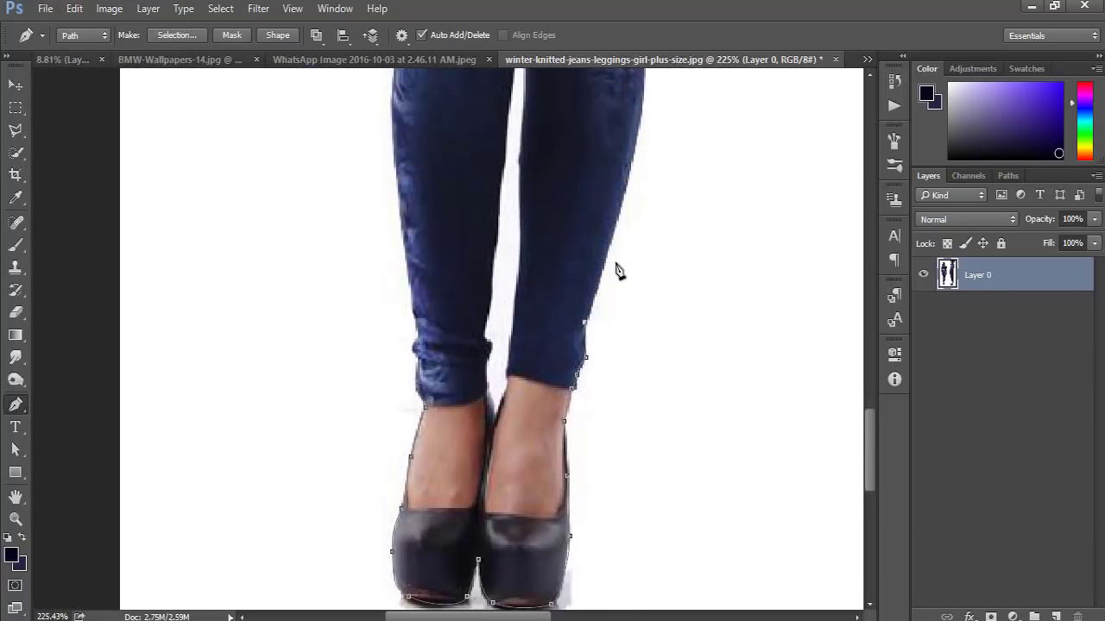
pyautogui.scroll(1, 616, 266)
pyautogui.click(643, 189)
# Finish the leggings outline, convert it to a selection, and copy it to a new layer.
pyautogui.scroll(4, 643, 259)
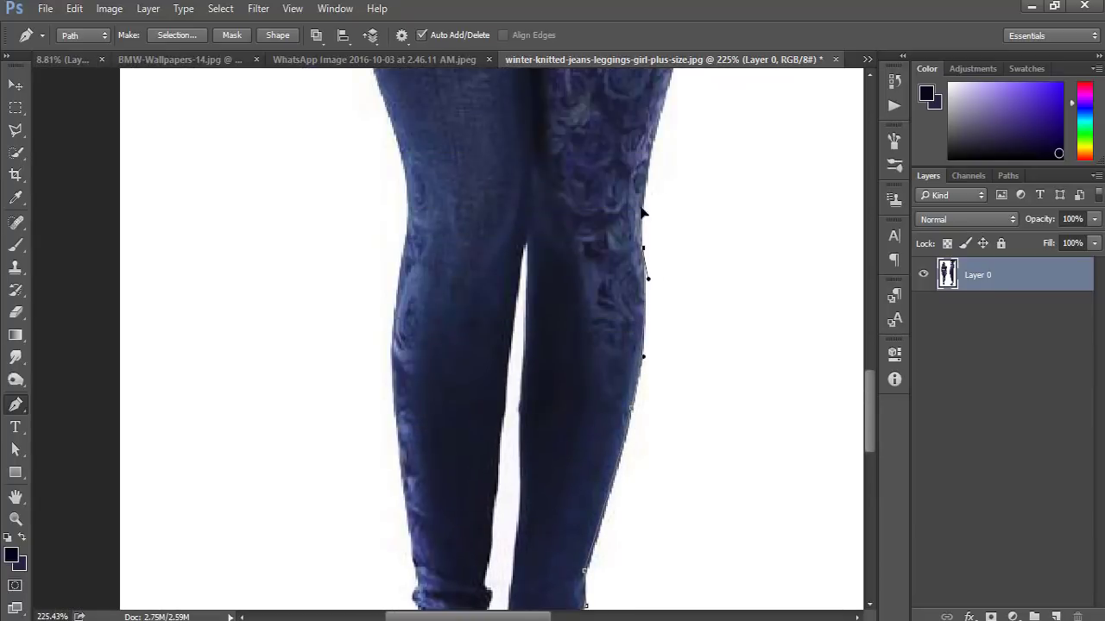
pyautogui.scroll(2, 643, 179)
pyautogui.scroll(1, 599, 222)
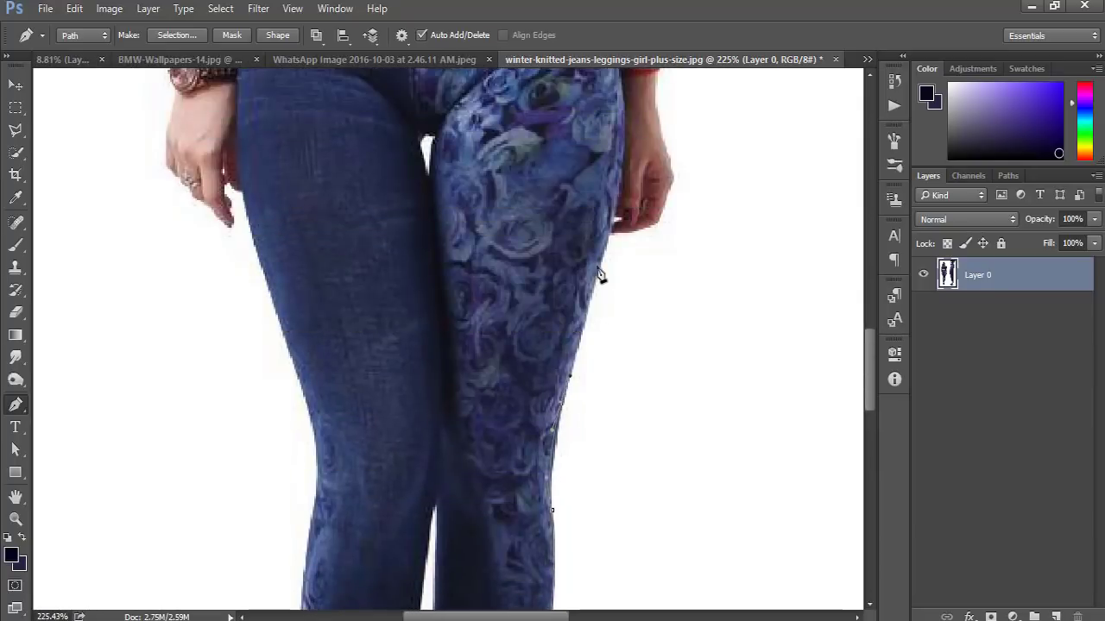
pyautogui.scroll(3, 611, 242)
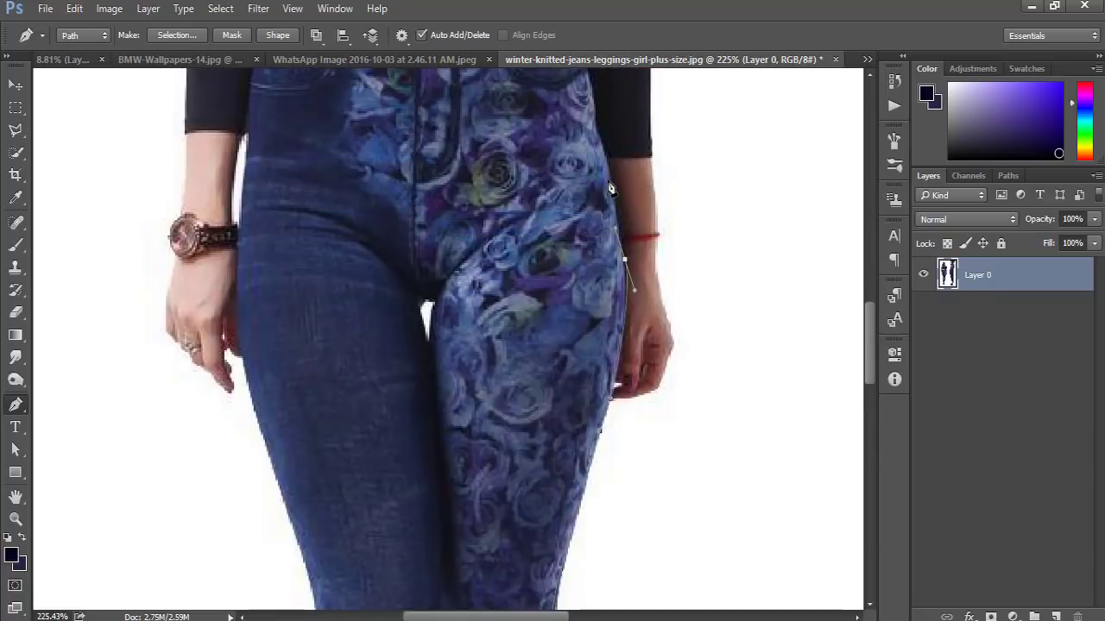
pyautogui.scroll(3, 609, 162)
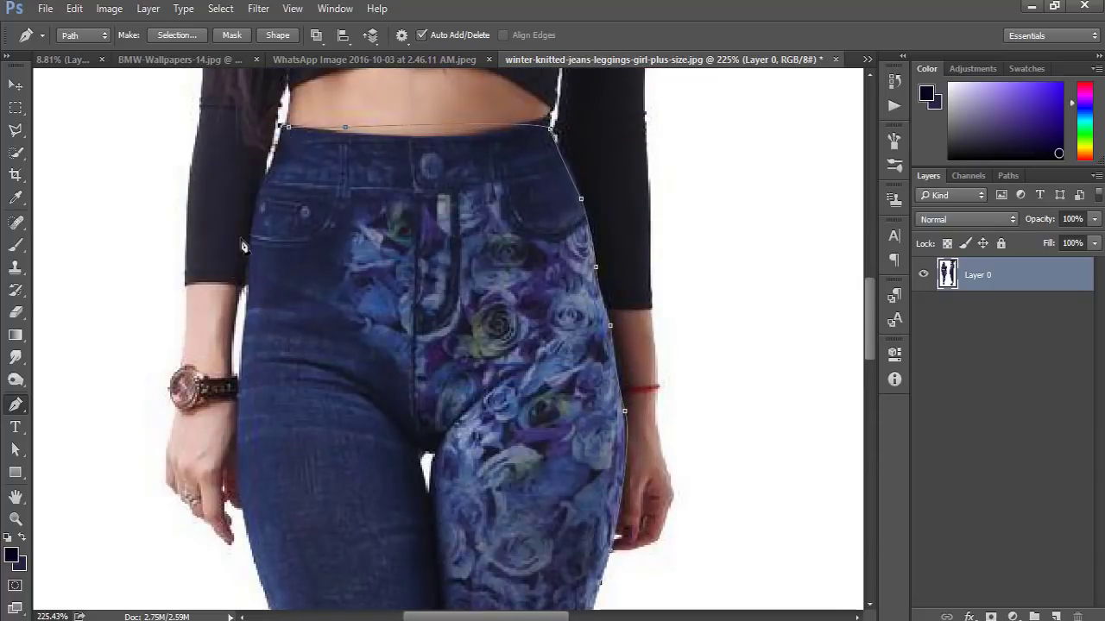
pyautogui.scroll(-2, 246, 342)
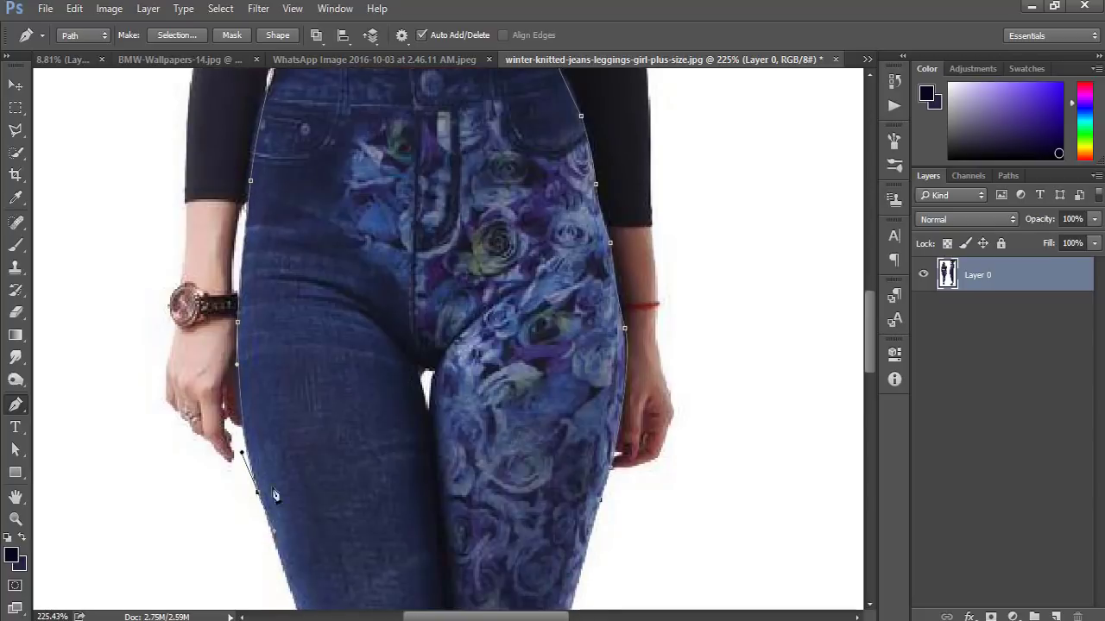
pyautogui.scroll(-4, 275, 495)
pyautogui.scroll(-7, 315, 496)
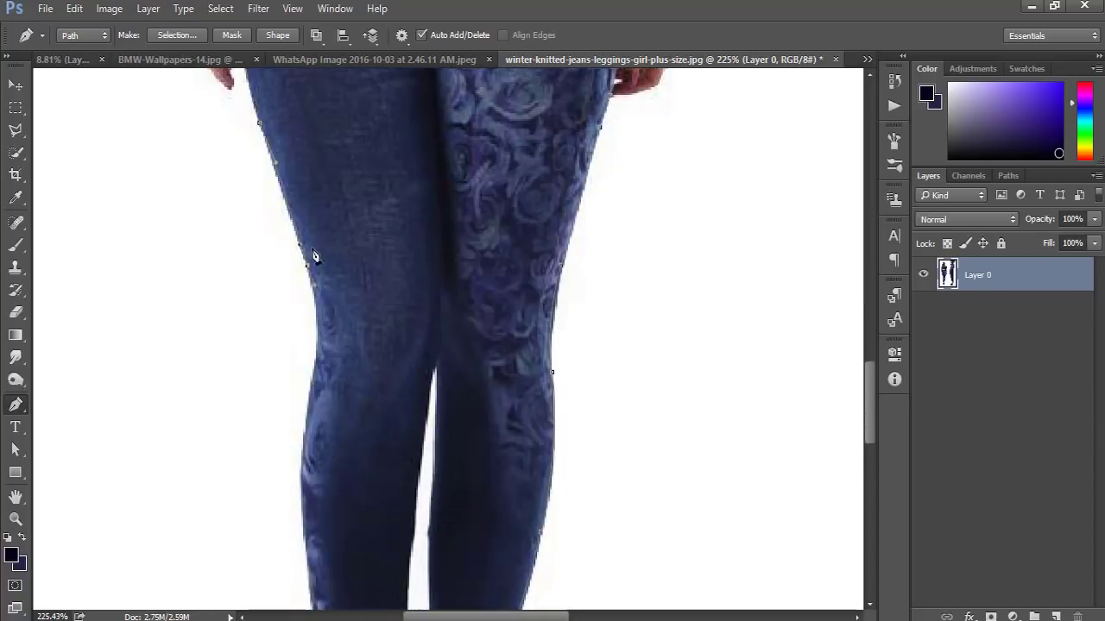
pyautogui.moveTo(307, 330); pyautogui.dragTo(292, 414)
pyautogui.click(309, 517)
pyautogui.scroll(-4, 325, 387)
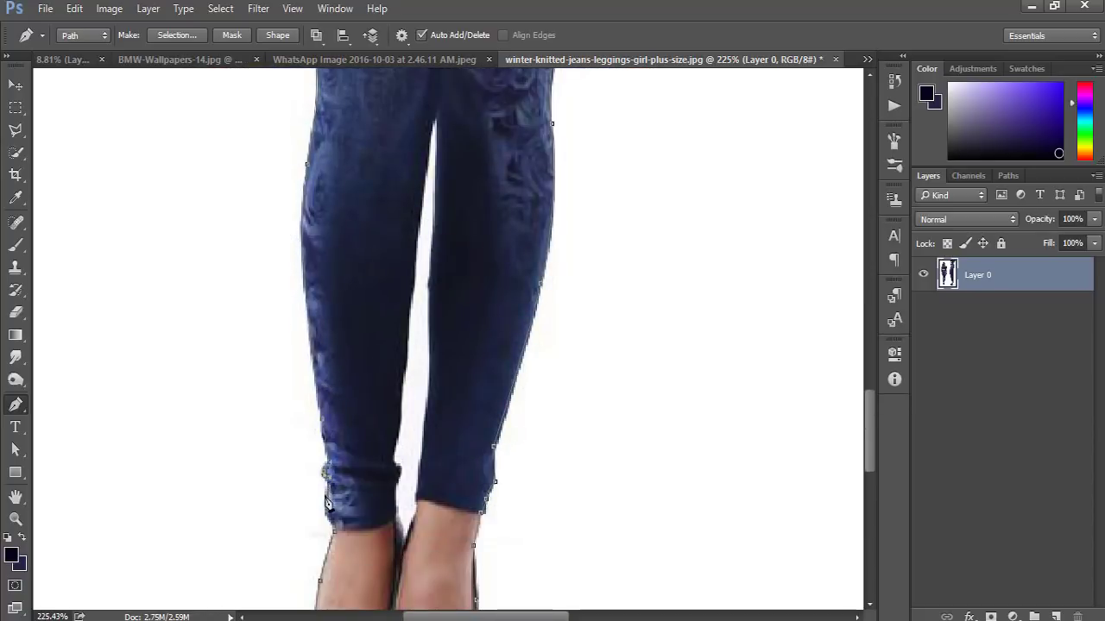
pyautogui.hotkey('ctrl', 'Return')
pyautogui.hotkey('ctrl', 'j')
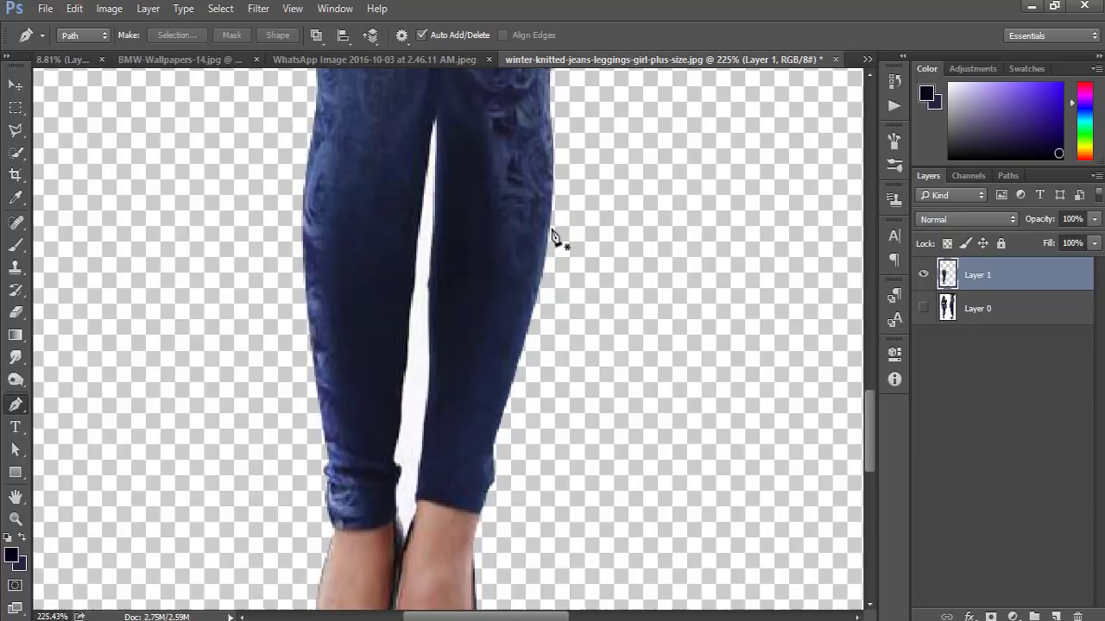
# Remove the white gap between the lower legs using a Pen path selection.
pyautogui.click(436, 116)
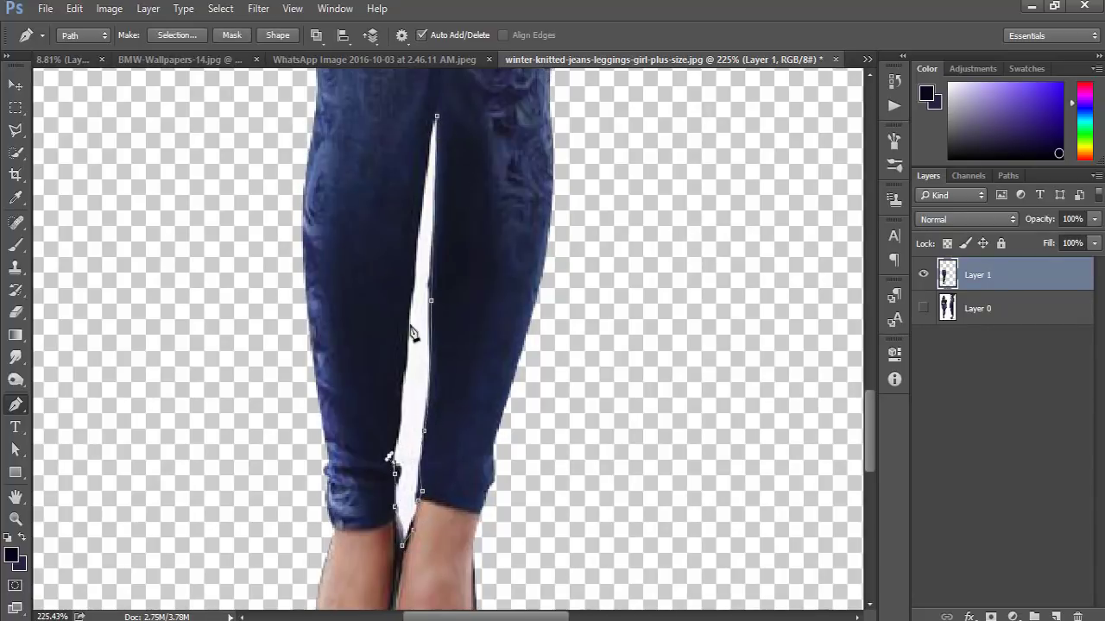
pyautogui.hotkey('ctrl', 'Return')
pyautogui.press('Delete')
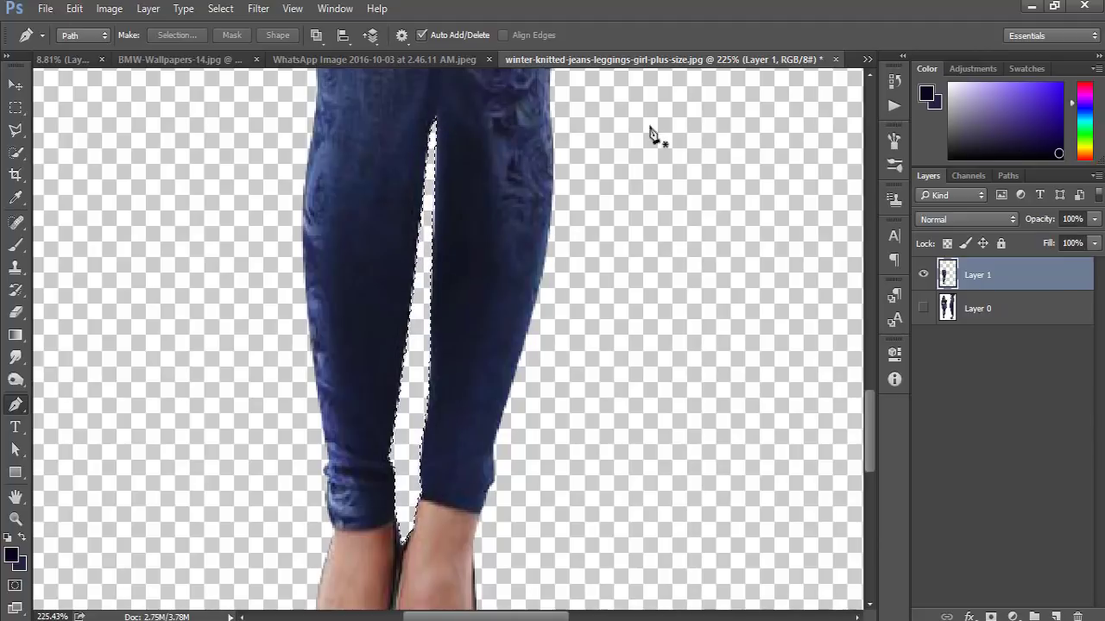
pyautogui.hotkey('ctrl', 'd')
# Lasso and delete the white sliver between the thighs.
pyautogui.press('l')
pyautogui.scroll(-5, 365, 227)
pyautogui.scroll(3, 405, 185)
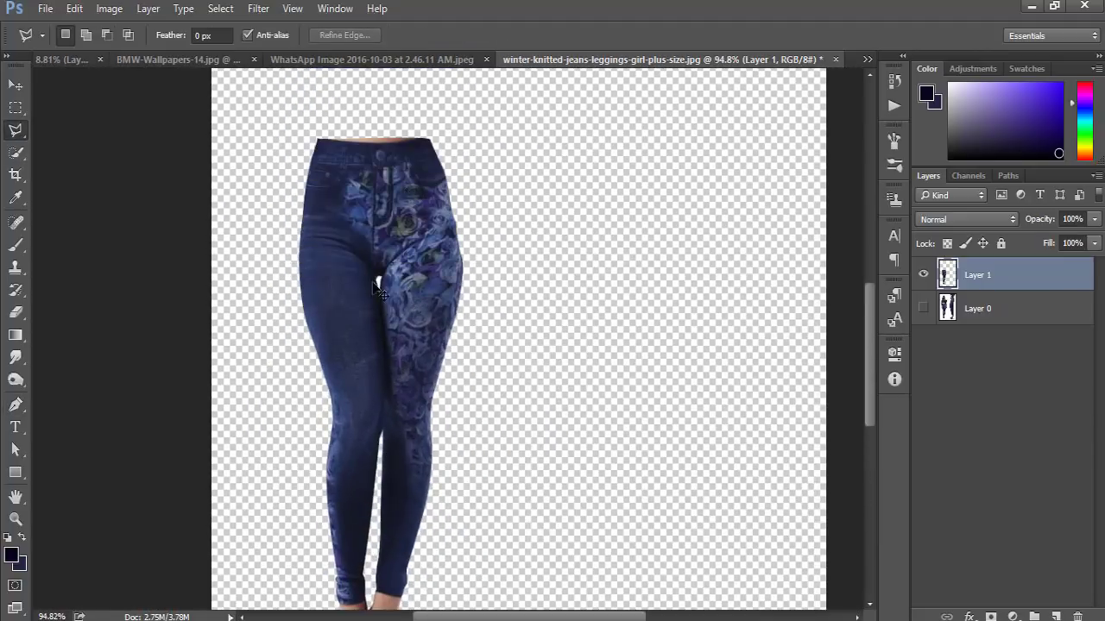
pyautogui.scroll(5, 393, 289)
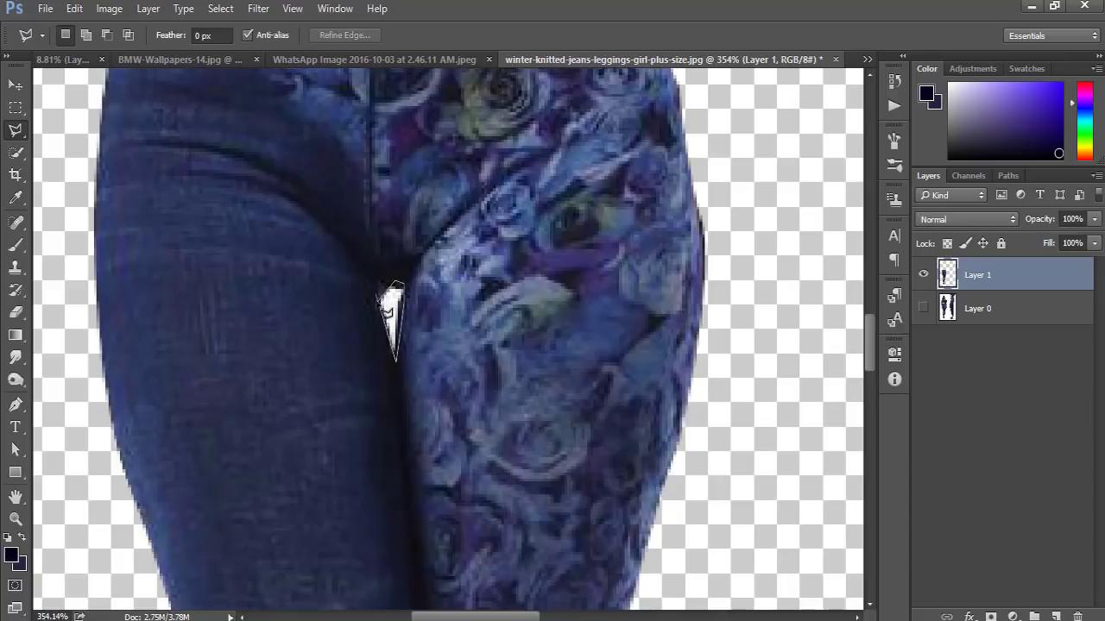
pyautogui.click(380, 302)
pyautogui.scroll(-4, 451, 159)
pyautogui.press('Delete')
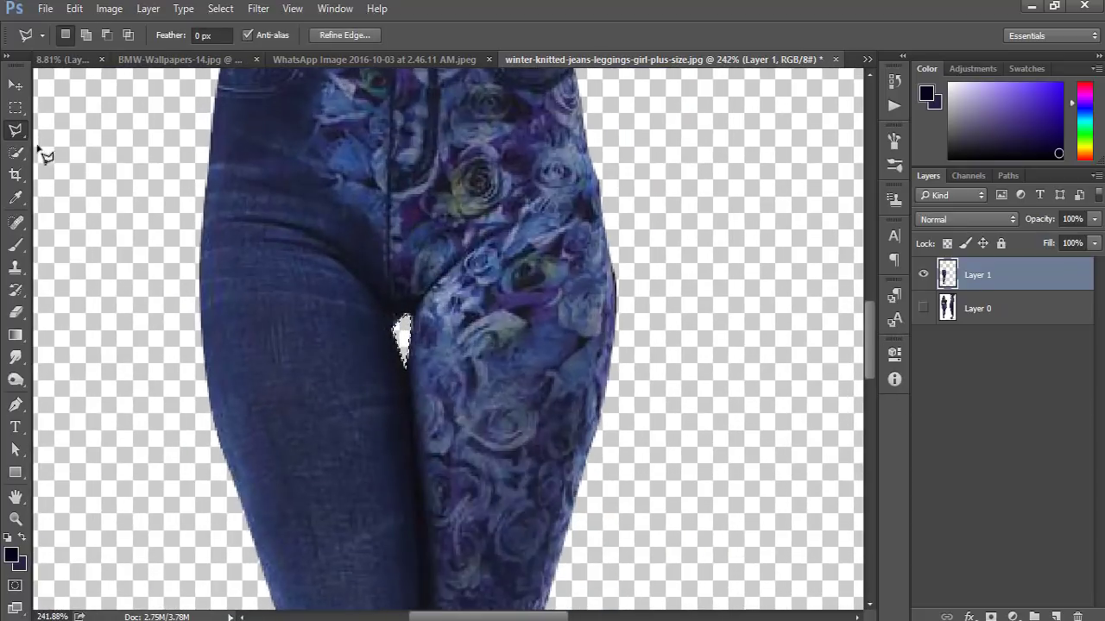
pyautogui.hotkey('ctrl', 'd')
pyautogui.scroll(-3, 412, 229)
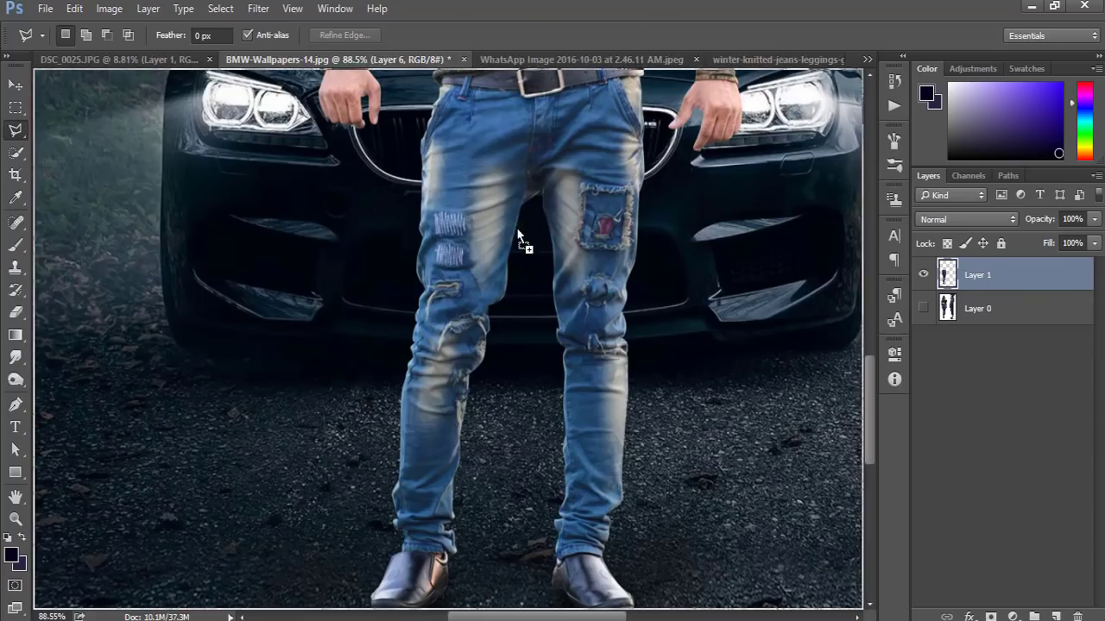
# Drag the leggings layer into the BMW scene, placing it between the man's jeans.
pyautogui.moveTo(412, 229)
pyautogui.mouseDown()
pyautogui.moveTo(505, 380)
pyautogui.moveTo(573, 395)
pyautogui.mouseUp()
pyautogui.scroll(-1, 562, 392)
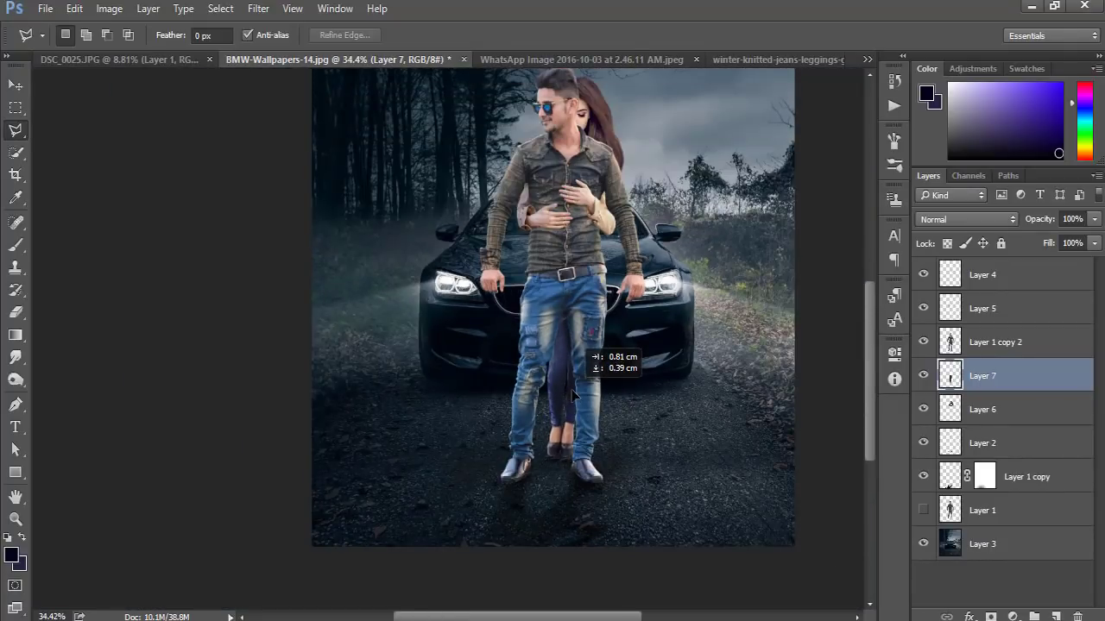
pyautogui.scroll(1, 612, 373)
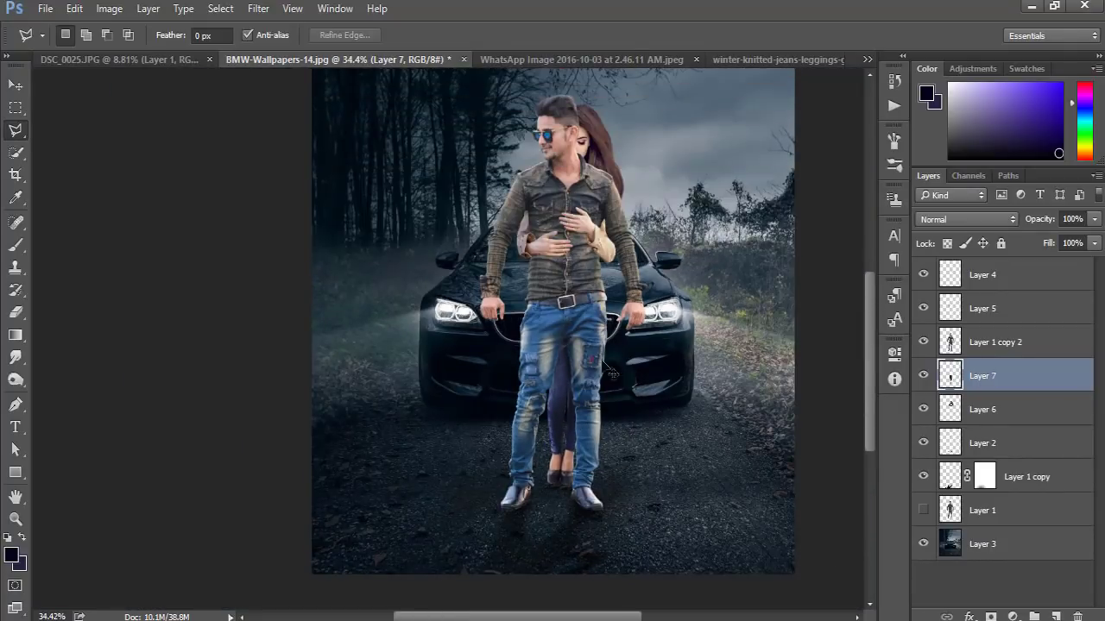
pyautogui.hscroll(1, 631, 369)
# Widen the leggings to about 107% and nudge them slightly to the right.
pyautogui.press('v')
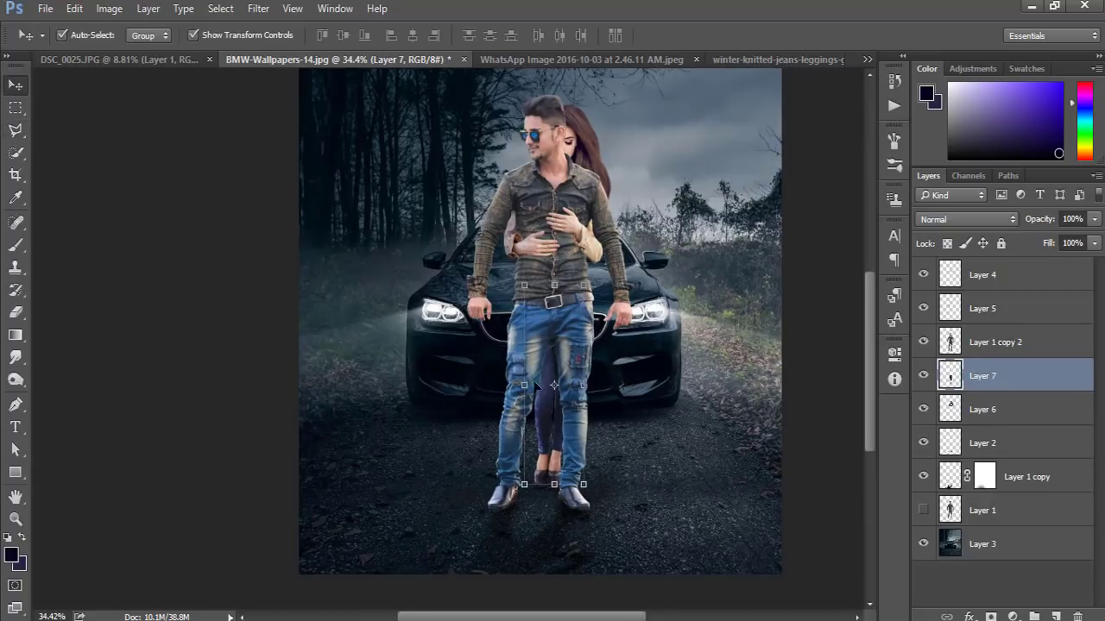
pyautogui.moveTo(524, 385); pyautogui.dragTo(520, 386)
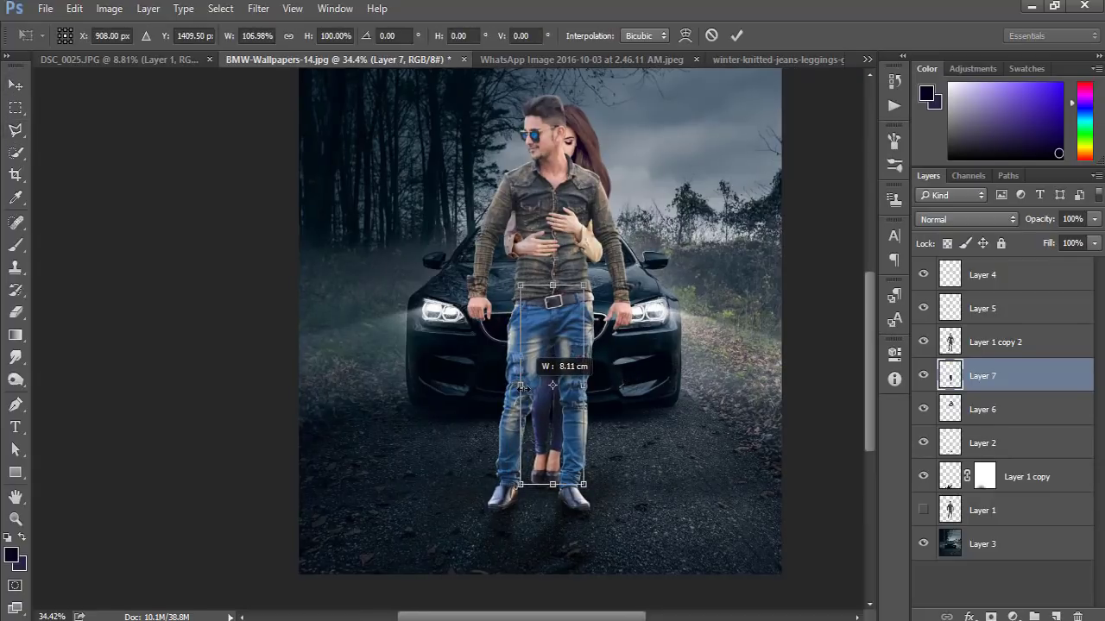
pyautogui.press('Return')
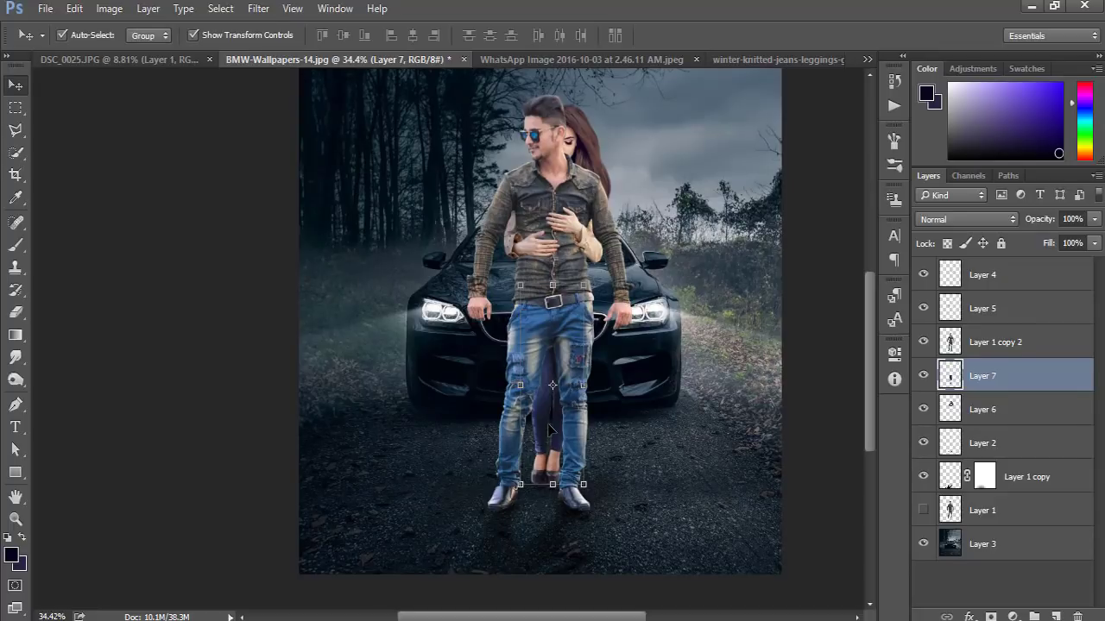
pyautogui.hotkey('shift', 'Right')
pyautogui.hotkey('shift', 'Right')
# Duplicate the leggings layer and fill the original Layer 7 with a black leg silhouette.
pyautogui.hotkey('ctrl', 'j')
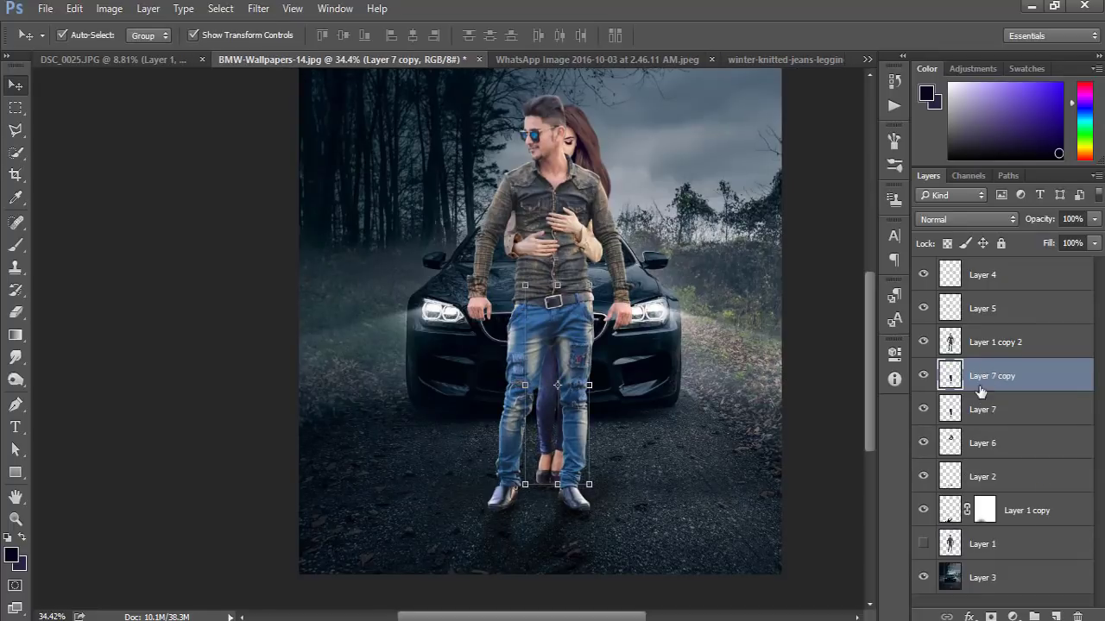
pyautogui.click(967, 407)
pyautogui.click(923, 376)
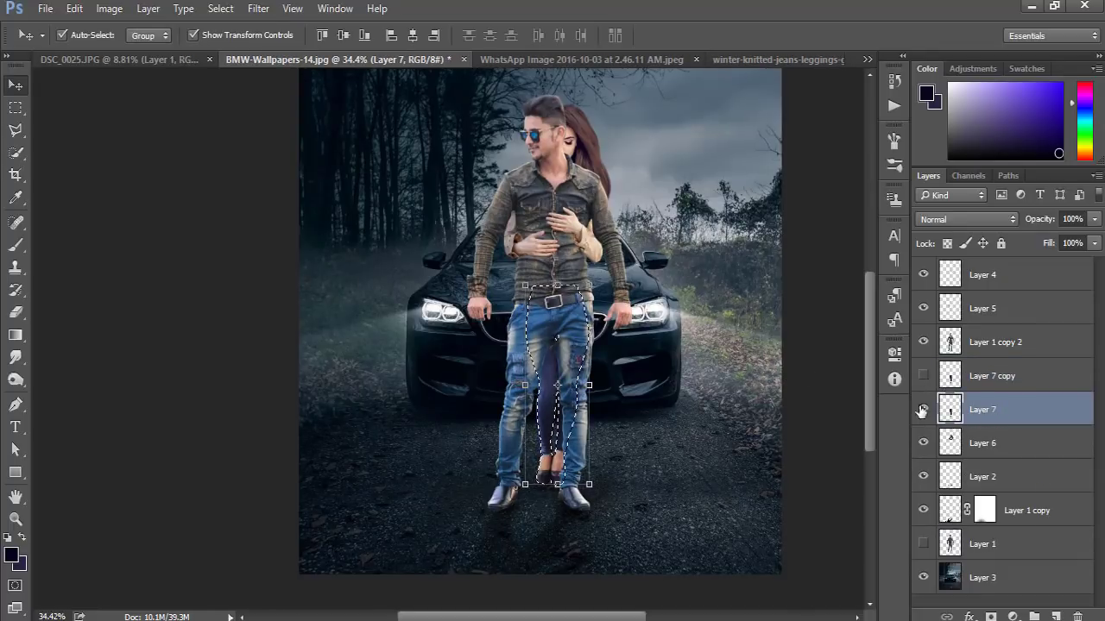
pyautogui.hotkey('shift', 'F5')
pyautogui.click(562, 179)
pyautogui.click(528, 289)
pyautogui.press('Return')
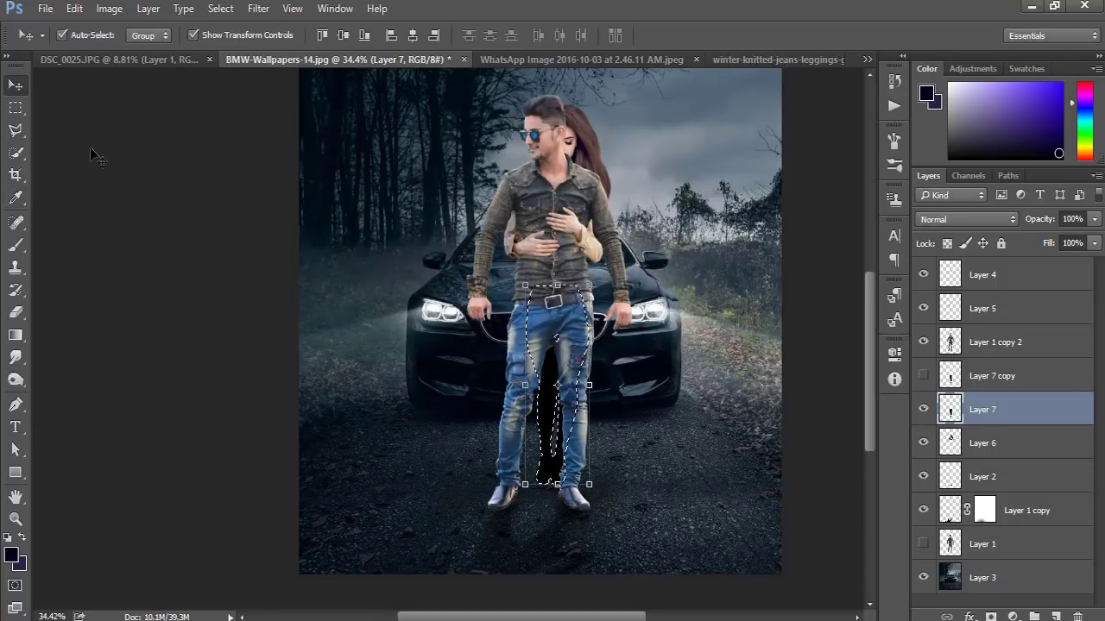
# Deselect, show Layer 7 copy again, and flip-skew the black silhouette onto the road.
pyautogui.click(16, 130)
pyautogui.rightClick(463, 164)
pyautogui.click(483, 172)
pyautogui.click(985, 380)
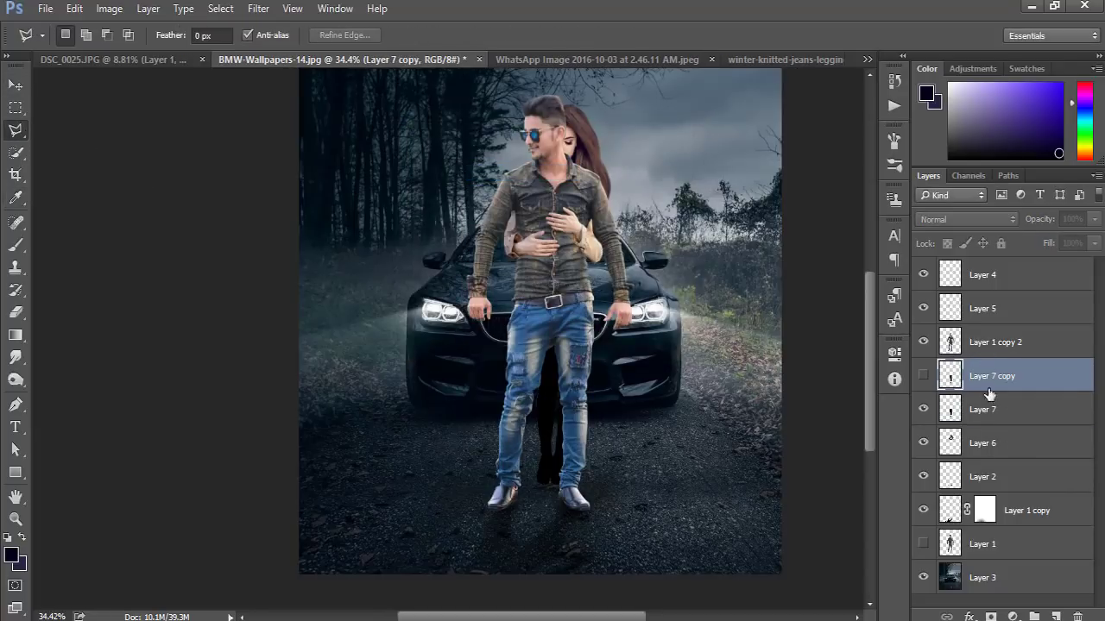
pyautogui.click(923, 376)
pyautogui.click(981, 409)
pyautogui.hotkey('ctrl', 't')
pyautogui.moveTo(557, 284); pyautogui.dragTo(417, 572)
pyautogui.press('Return')
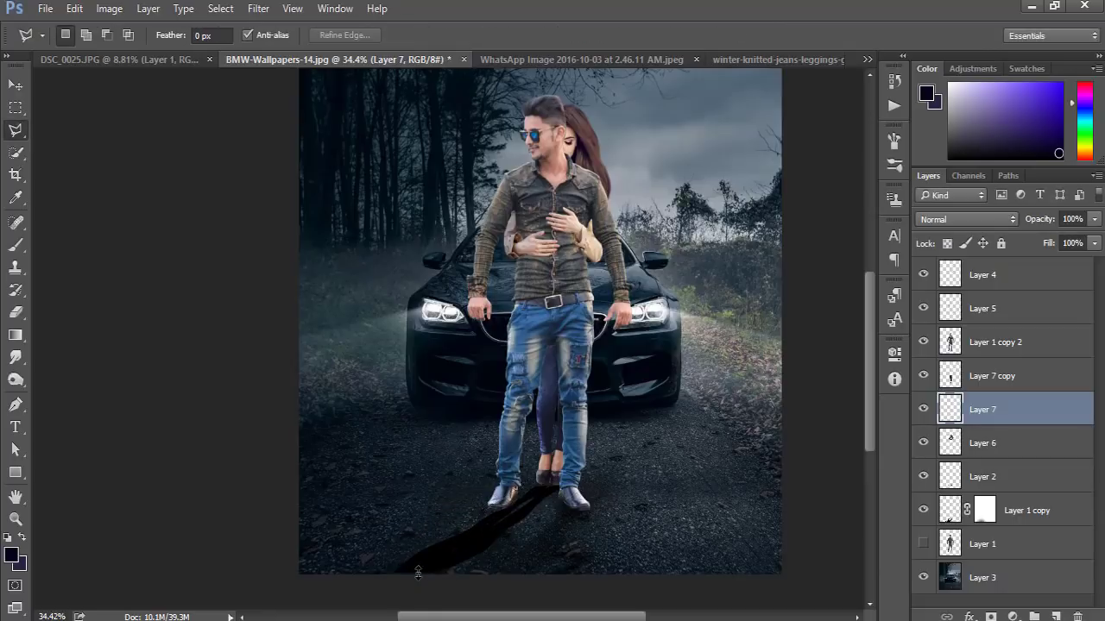
# Lower the shadow's fill to 37%, soften it with Gaussian Blur, and add a layer mask.
pyautogui.click(1093, 243)
pyautogui.moveTo(1094, 263); pyautogui.dragTo(1043, 263)
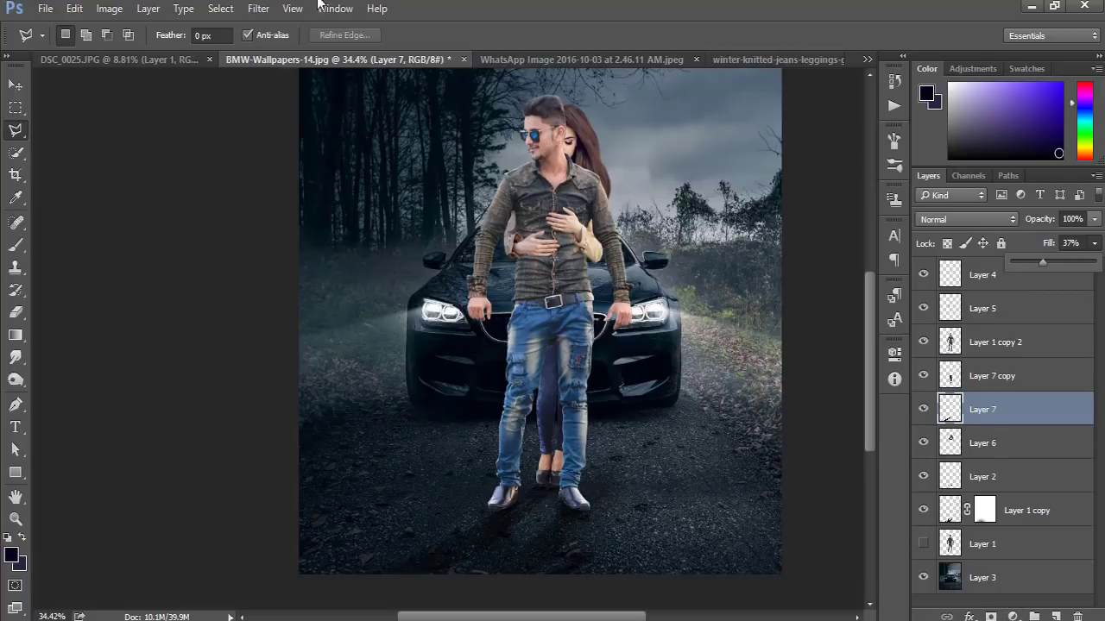
pyautogui.click(258, 8)
pyautogui.click(510, 235)
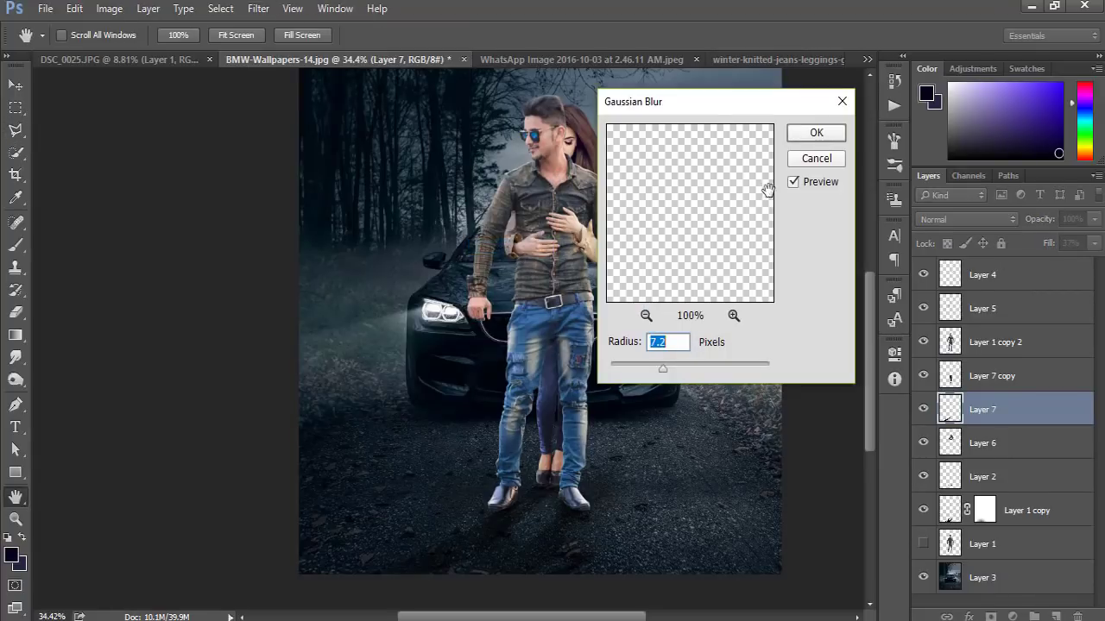
pyautogui.click(816, 132)
pyautogui.press('l')
pyautogui.click(990, 616)
# Fade the shadow's mask with a gradient, then start rotating the shadow and cancel with Esc.
pyautogui.press('g')
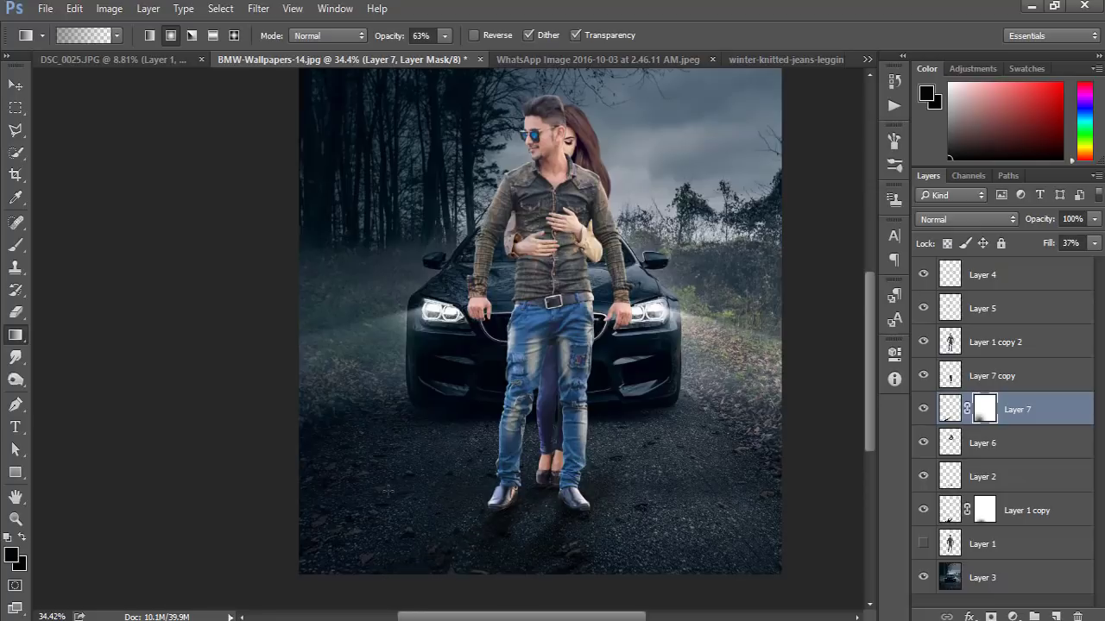
pyautogui.scroll(-1, 482, 553)
pyautogui.click(8, 86)
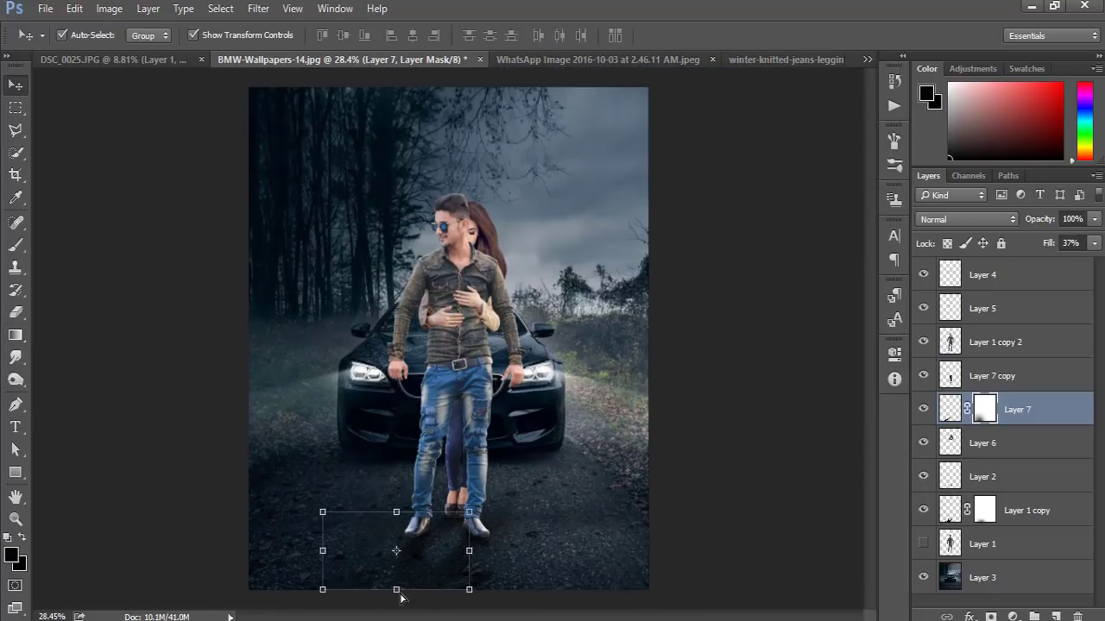
pyautogui.moveTo(404, 599); pyautogui.dragTo(412, 580)
pyautogui.press('Escape')
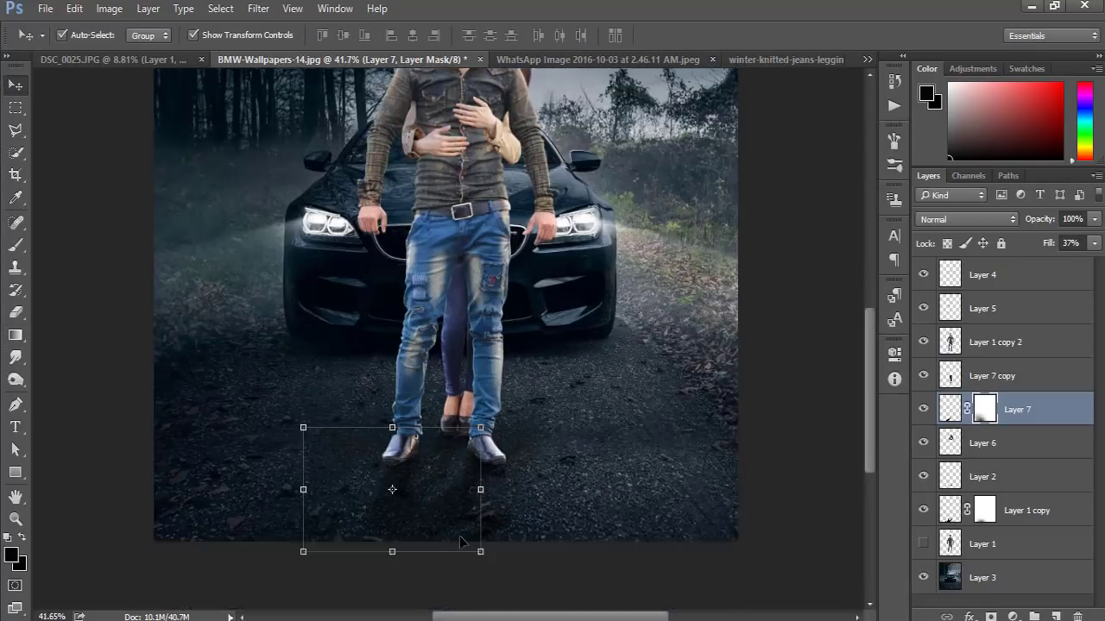
pyautogui.scroll(1, 448, 466)
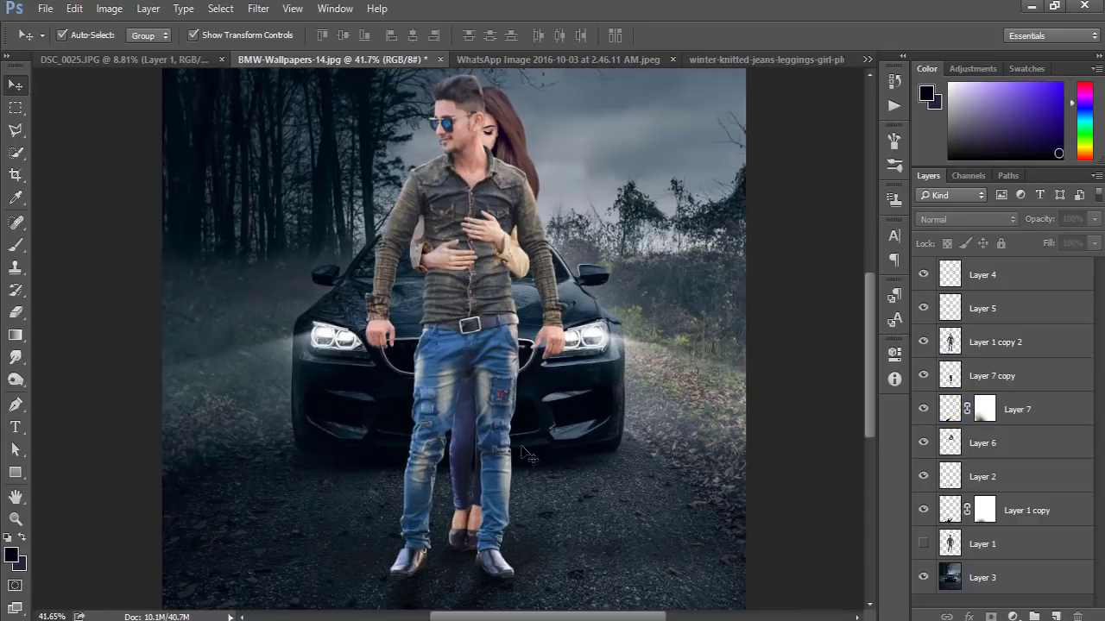
# On the man's layer, set up the Blur tool with a resized brush at 38% strength.
pyautogui.click(992, 341)
pyautogui.click(1014, 377)
pyautogui.click(1033, 354)
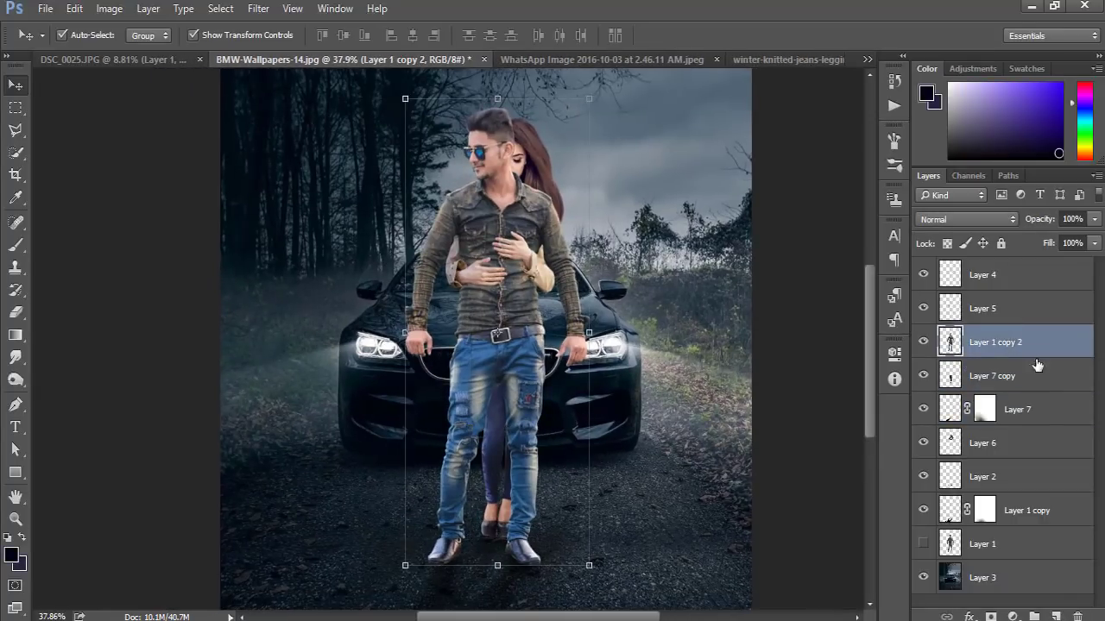
pyautogui.click(15, 381)
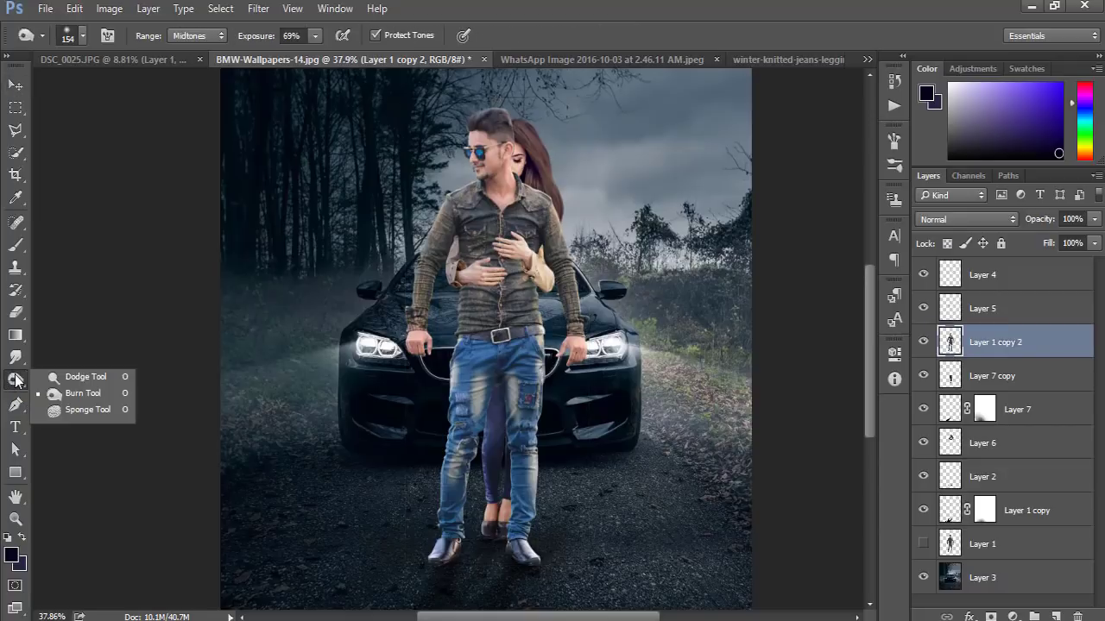
pyautogui.click(16, 357)
pyautogui.rightClick(518, 368)
pyautogui.press('Return')
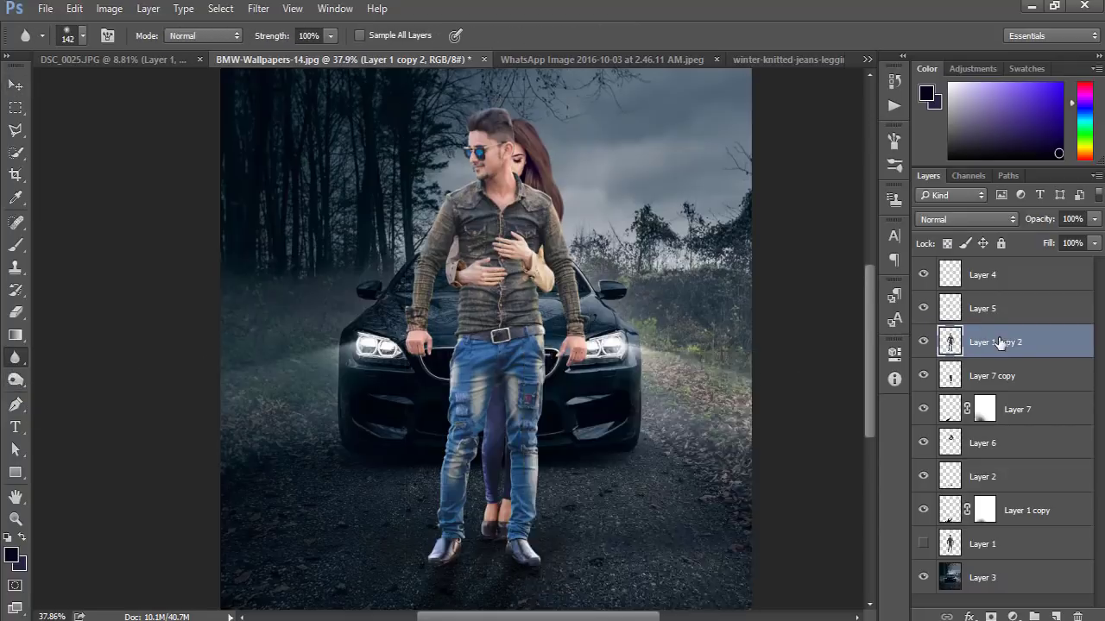
pyautogui.scroll(4, 529, 258)
pyautogui.scroll(1, 530, 259)
pyautogui.hotkey('alt', '[')
pyautogui.hotkey('alt', '[')
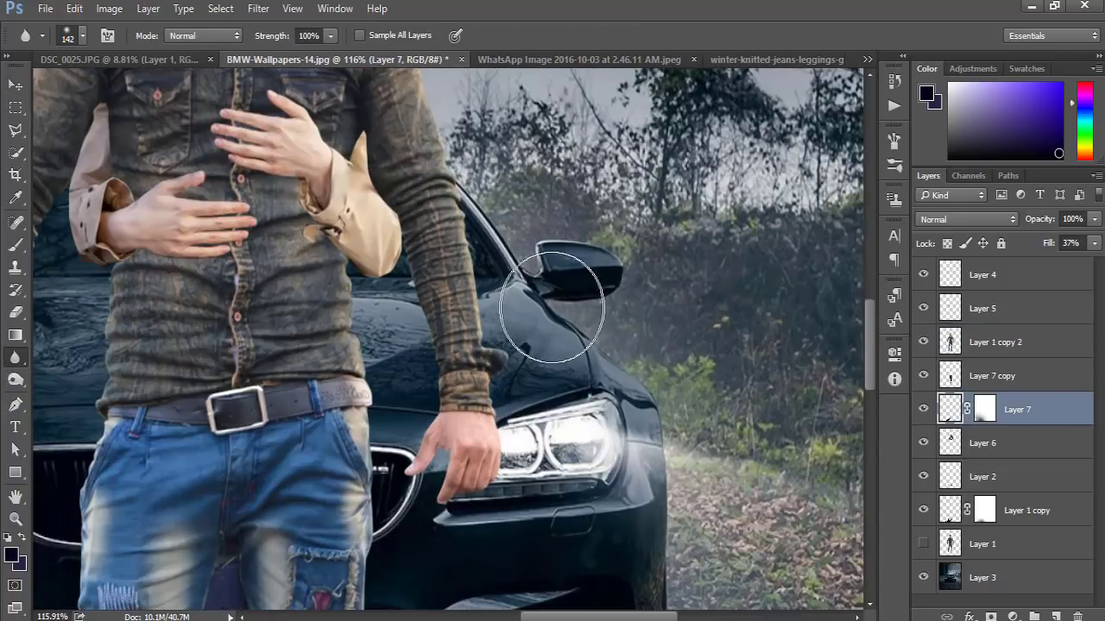
pyautogui.hotkey('alt', ']')
pyautogui.hotkey('alt', ']')
pyautogui.scroll(3, 457, 257)
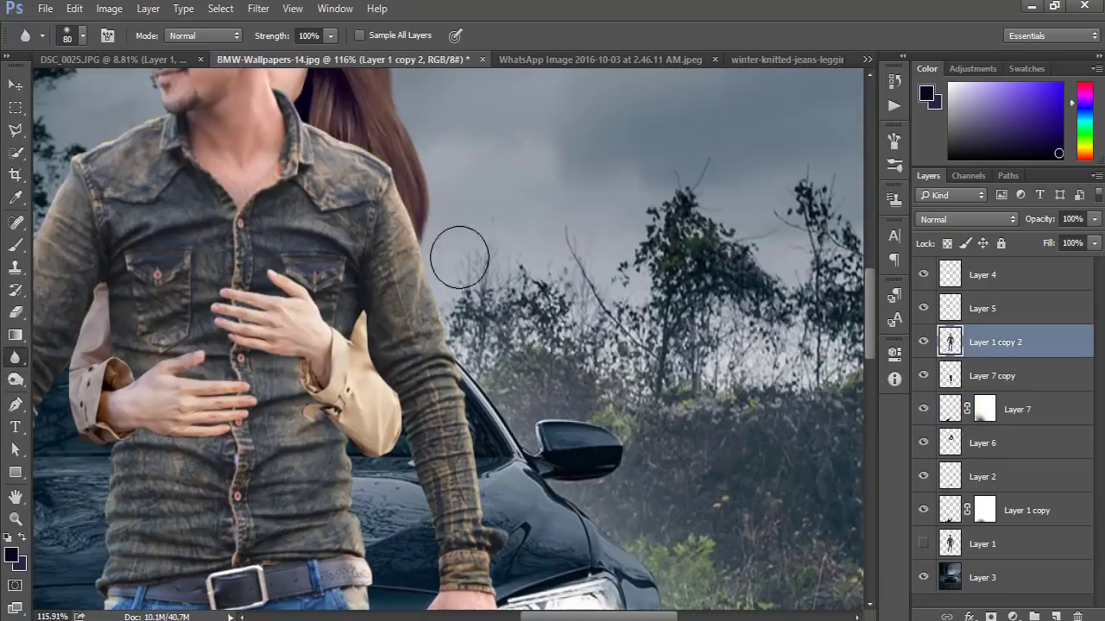
pyautogui.click(330, 36)
# Blur along the jeans' cut-out edges on Layer 1 copy 2, moving around the figure.
pyautogui.scroll(3, 246, 126)
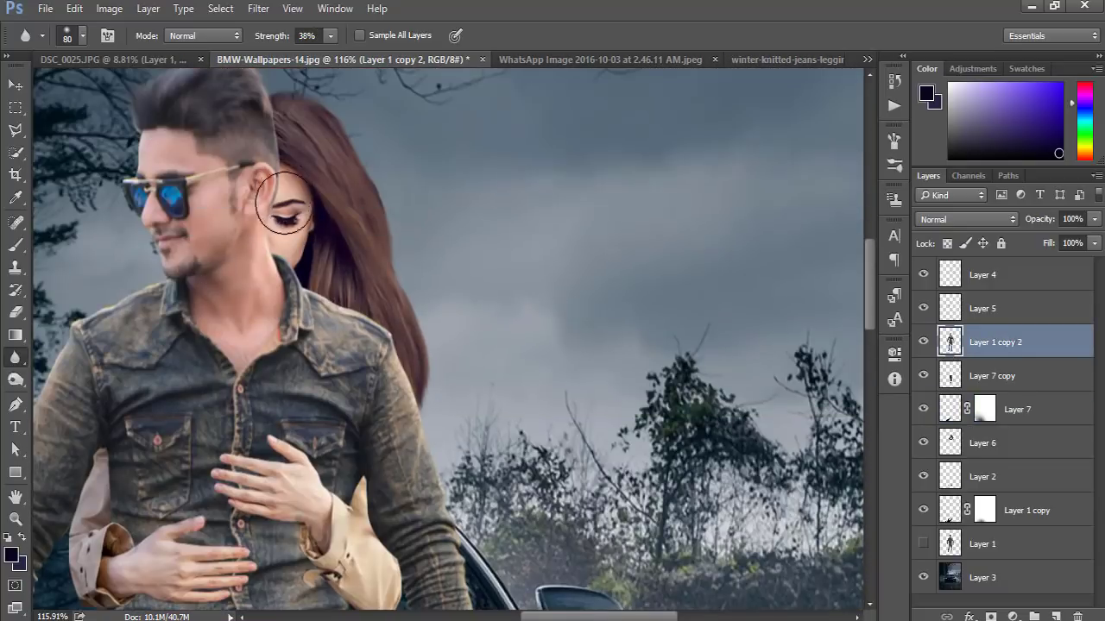
pyautogui.hscroll(-1, 82, 397)
pyautogui.hscroll(-1, 83, 401)
pyautogui.scroll(-2, 83, 406)
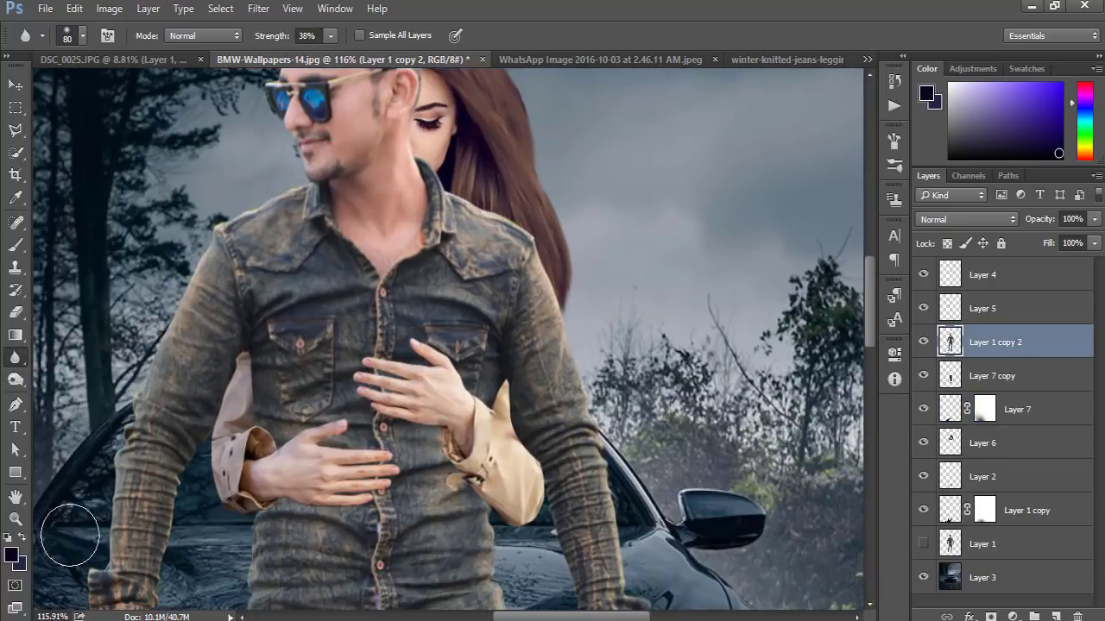
pyautogui.scroll(-2, 95, 466)
pyautogui.scroll(-2, 121, 535)
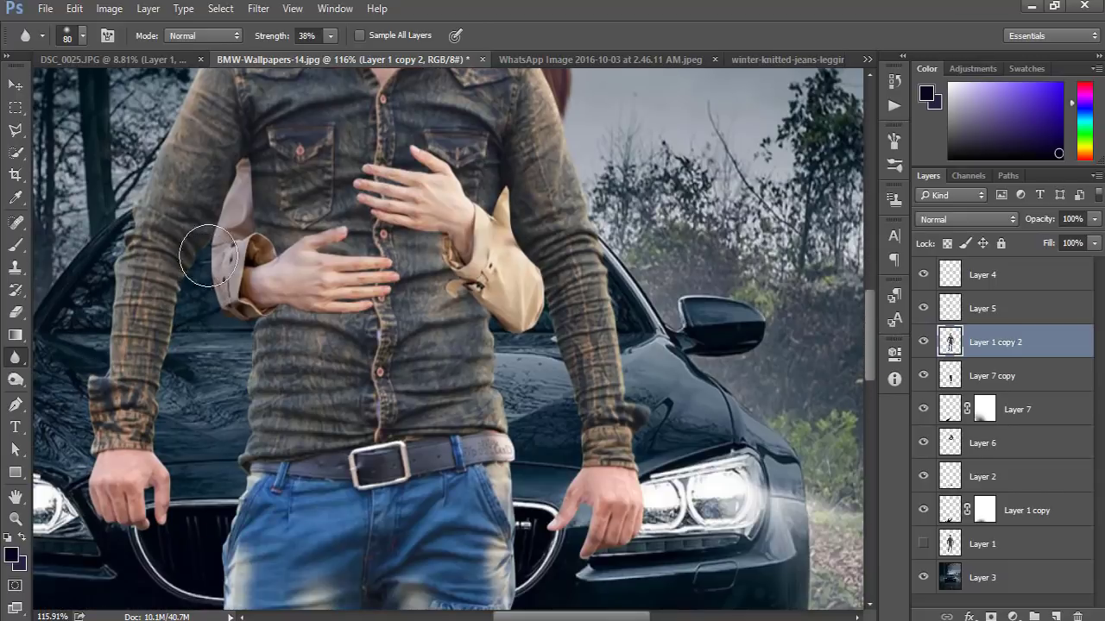
pyautogui.scroll(-2, 178, 552)
pyautogui.scroll(-4, 224, 440)
pyautogui.scroll(-2, 172, 583)
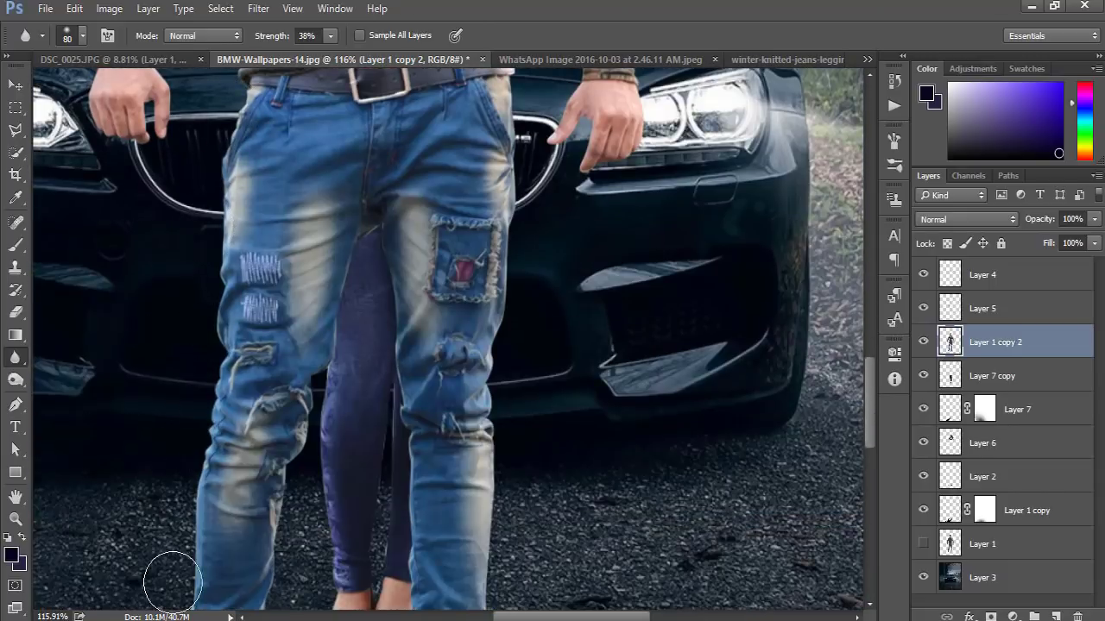
pyautogui.scroll(-2, 172, 552)
pyautogui.scroll(-2, 215, 560)
pyautogui.scroll(2, 259, 522)
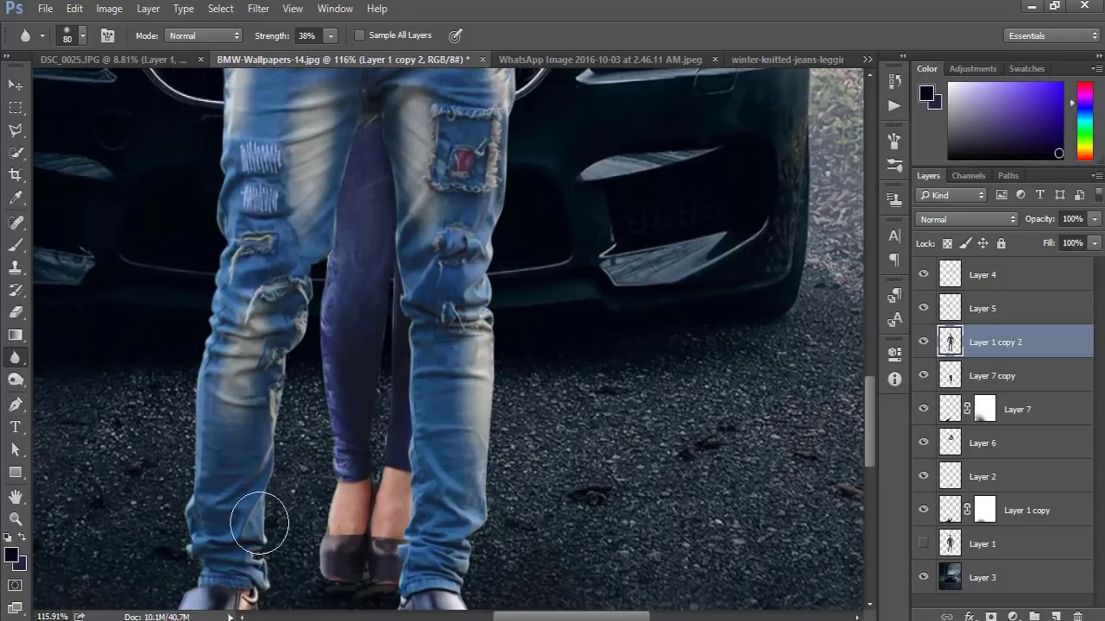
pyautogui.scroll(-1, 423, 573)
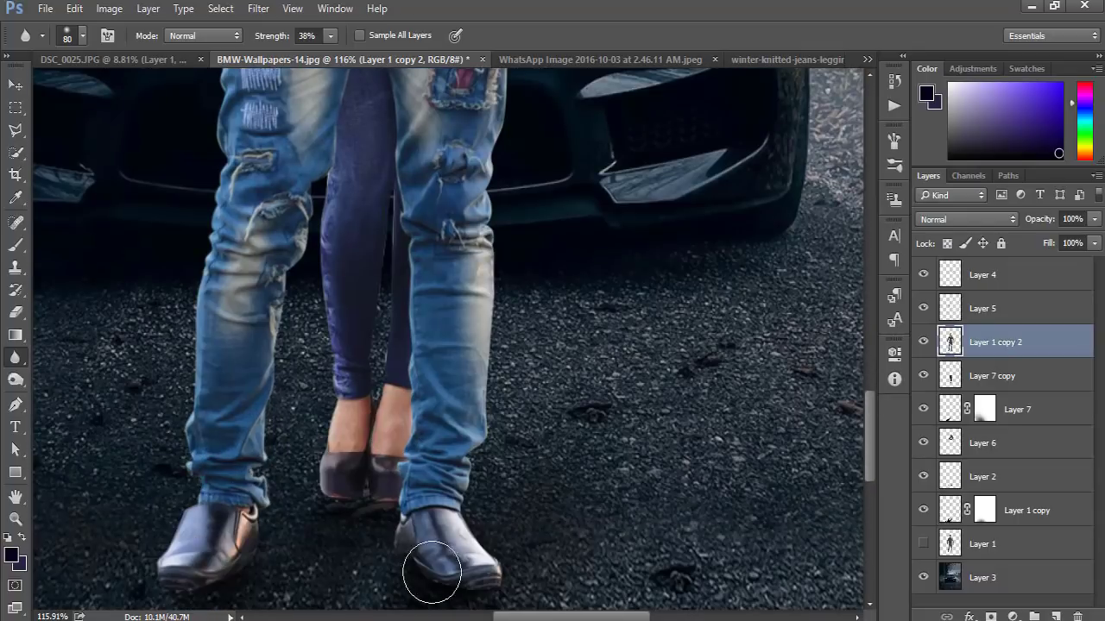
pyautogui.scroll(1, 494, 423)
pyautogui.scroll(3, 513, 345)
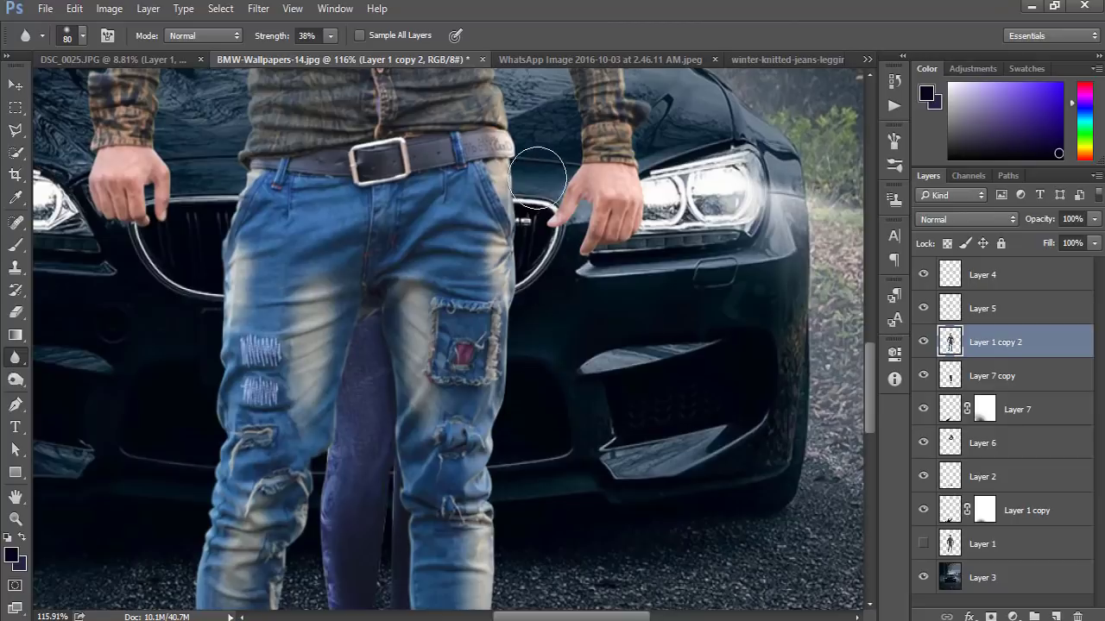
pyautogui.scroll(1, 536, 177)
pyautogui.scroll(2, 518, 276)
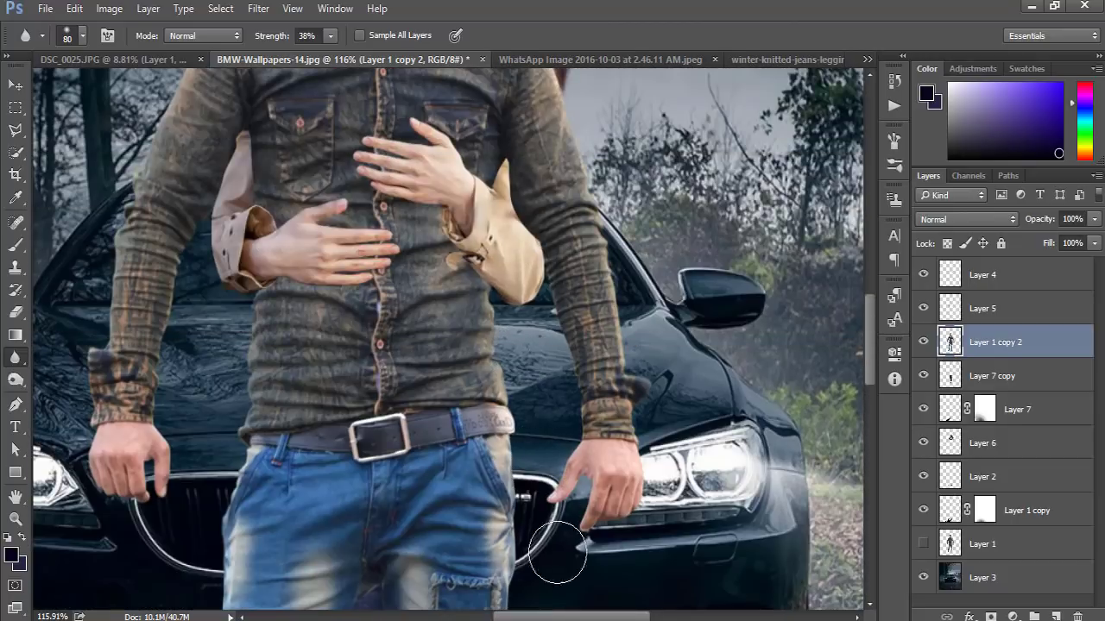
pyautogui.scroll(-3, 558, 552)
# Switch to the woman's legs layer, Layer 7 copy, then pick the layer beneath it.
pyautogui.click(992, 375)
pyautogui.scroll(-1, 362, 475)
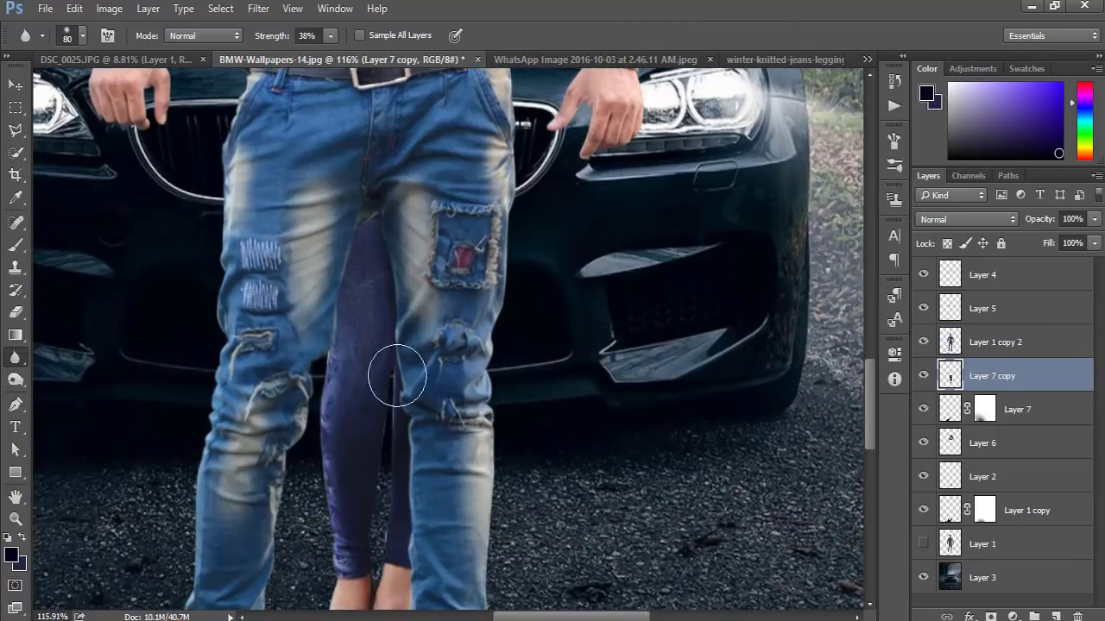
pyautogui.scroll(-2, 396, 375)
pyautogui.scroll(-1, 375, 484)
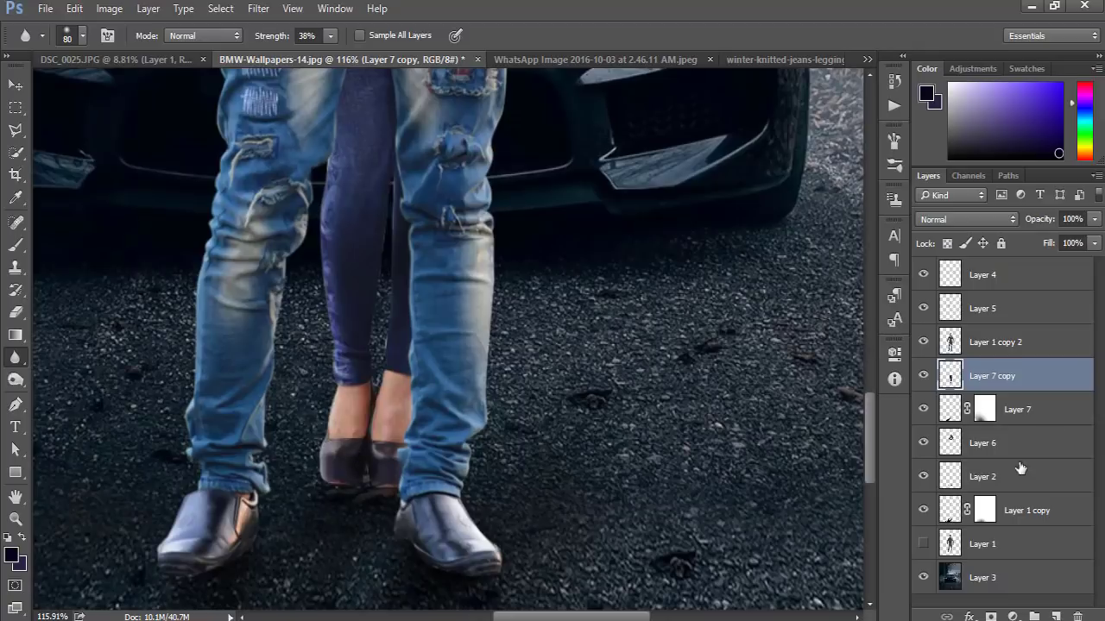
pyautogui.click(1016, 409)
# Add a new empty Layer 8 and switch to the Brush at size 30, 100% opacity.
pyautogui.click(1056, 616)
pyautogui.press('b')
pyautogui.scroll(2, 316, 488)
pyautogui.scroll(2, 319, 483)
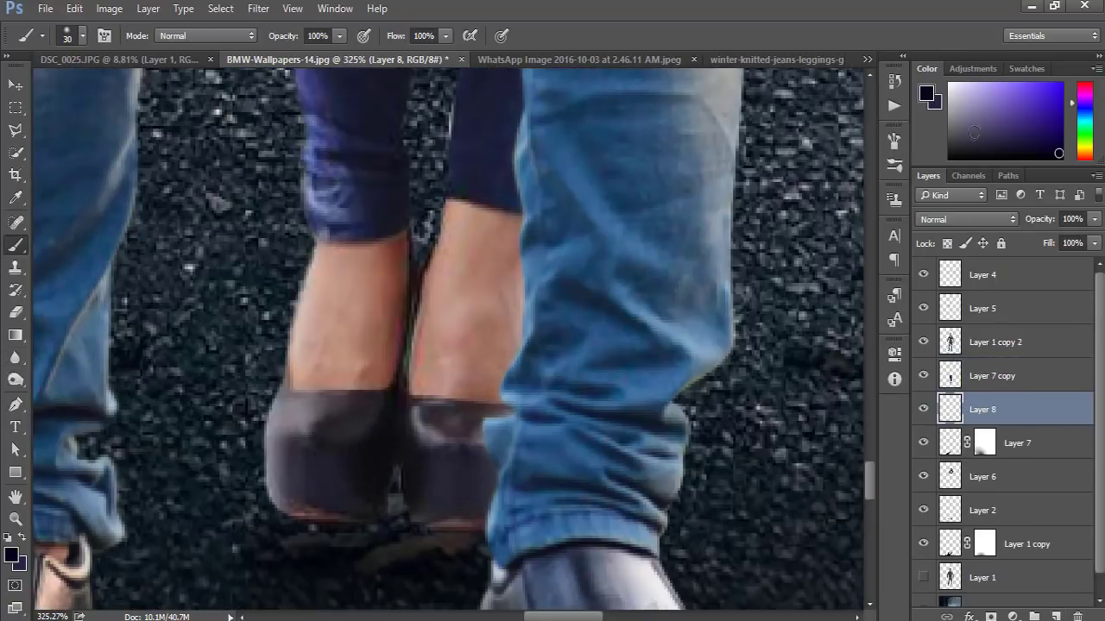
pyautogui.scroll(-3, 413, 441)
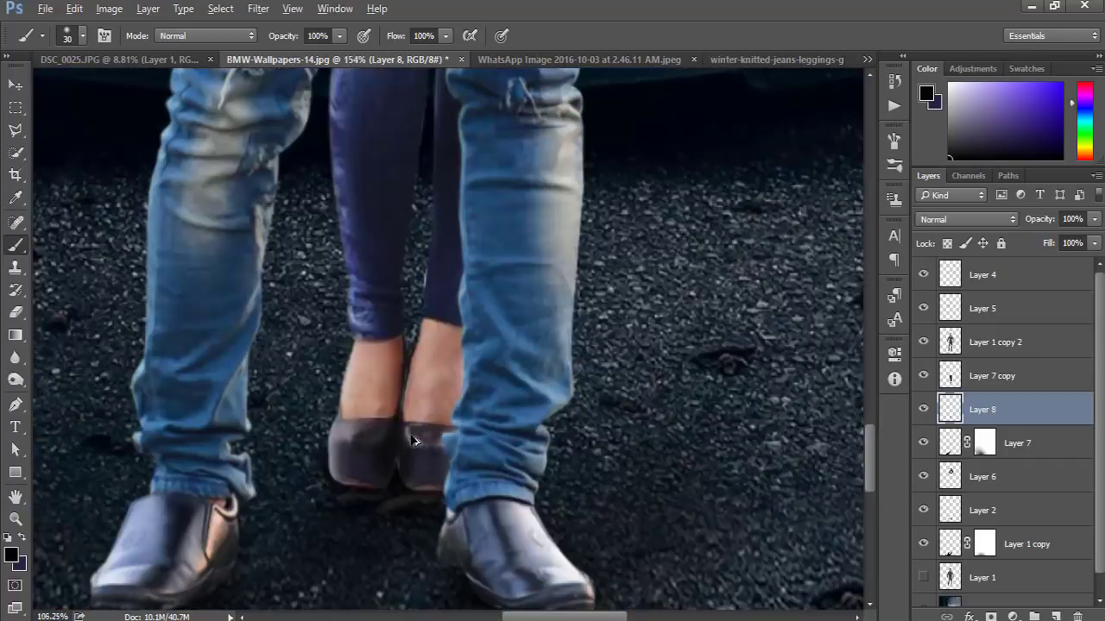
pyautogui.scroll(-3, 413, 441)
pyautogui.scroll(-1, 483, 371)
pyautogui.scroll(-1, 531, 306)
pyautogui.scroll(-1, 557, 306)
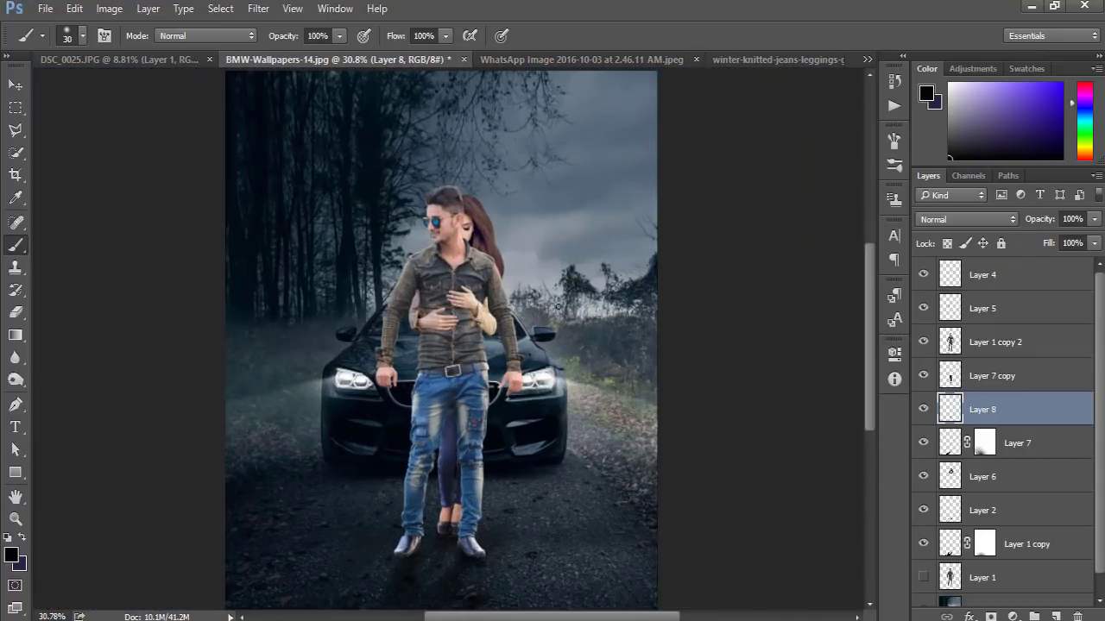
pyautogui.scroll(2, 405, 256)
pyautogui.scroll(1, 431, 241)
# Nudge the woman's figure slightly, then reselect the empty Layer 8.
pyautogui.moveTo(466, 215)
pyautogui.mouseDown()
pyautogui.moveTo(496, 232)
pyautogui.moveTo(497, 252)
pyautogui.mouseUp()
pyautogui.scroll(-1, 495, 244)
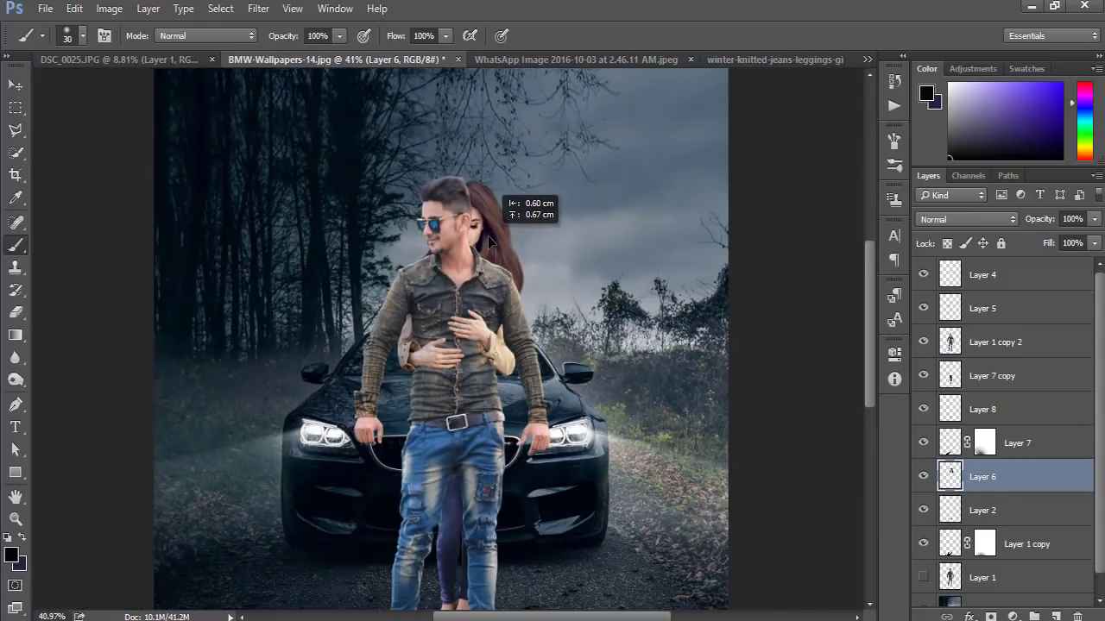
pyautogui.scroll(-1, 497, 250)
pyautogui.scroll(-1, 497, 250)
pyautogui.scroll(2, 500, 259)
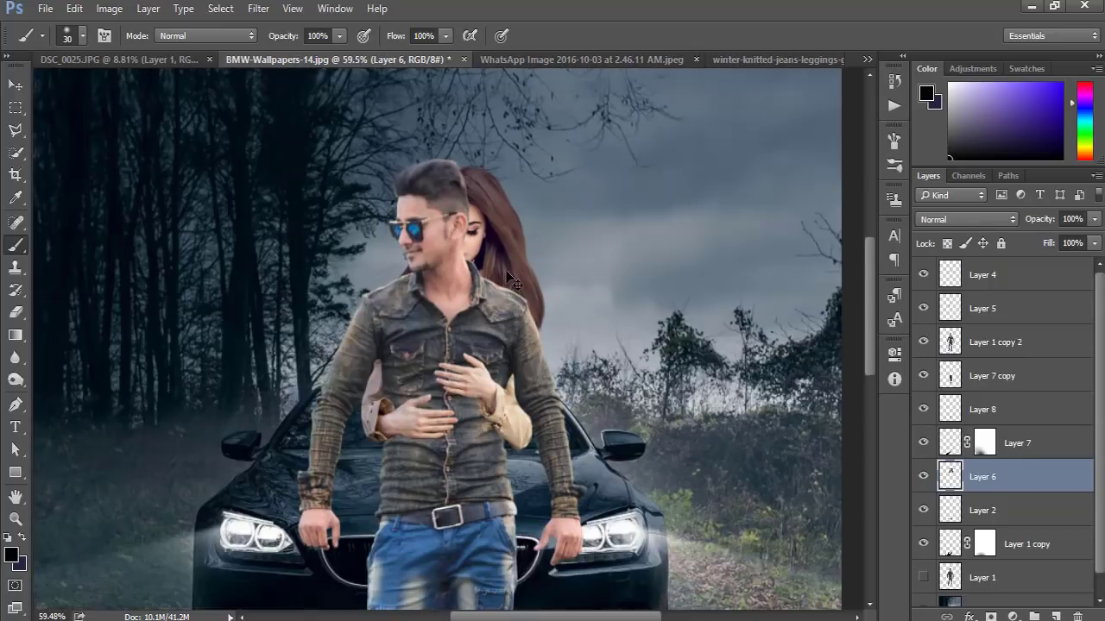
pyautogui.keyDown('ctrl'); pyautogui.click(510, 280); pyautogui.keyUp('ctrl')
pyautogui.scroll(-3, 513, 276)
pyautogui.scroll(-2, 518, 276)
pyautogui.scroll(1, 527, 280)
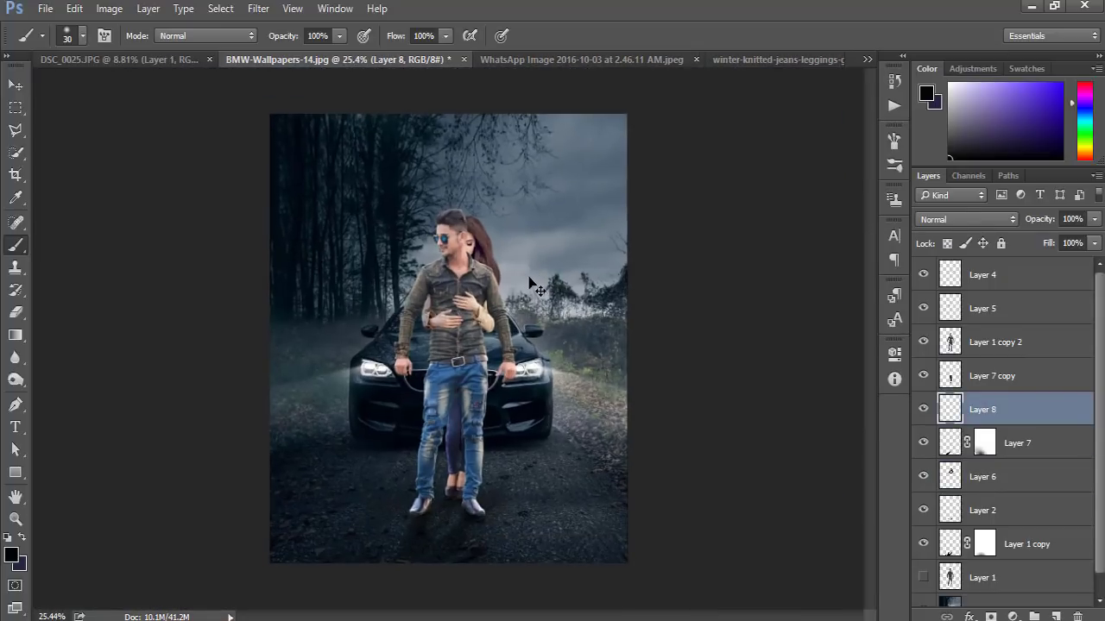
pyautogui.scroll(3, 535, 294)
pyautogui.scroll(4, 474, 325)
pyautogui.scroll(1, 476, 321)
pyautogui.scroll(1, 510, 339)
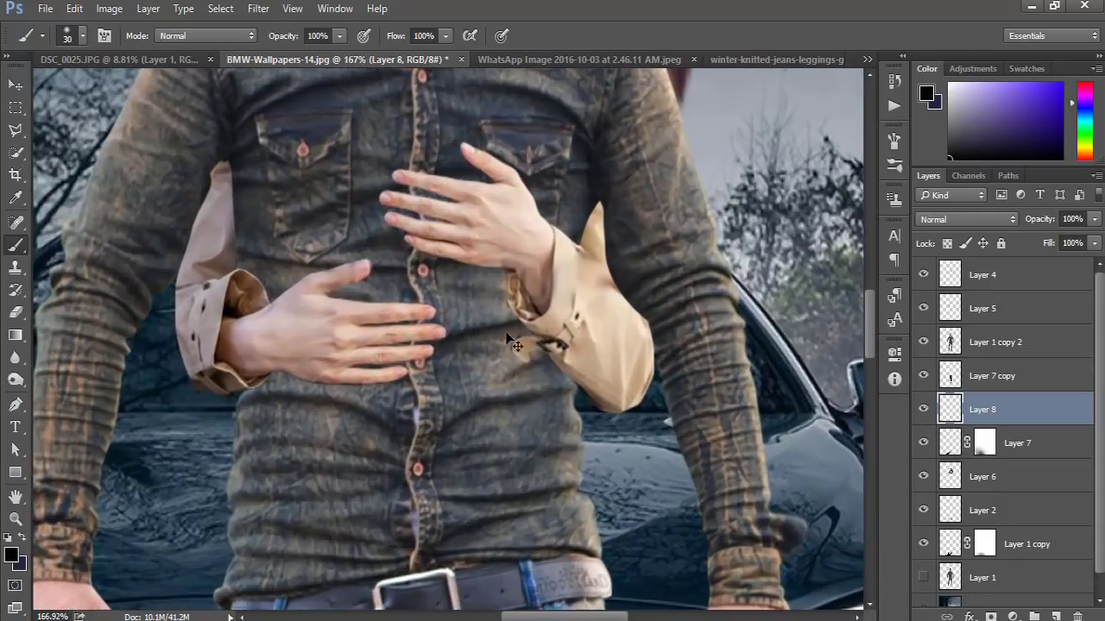
# Add new Layer 9 above the man and set the brush to 37% opacity, 31% flow.
pyautogui.press('v')
pyautogui.click(984, 308)
pyautogui.click(994, 342)
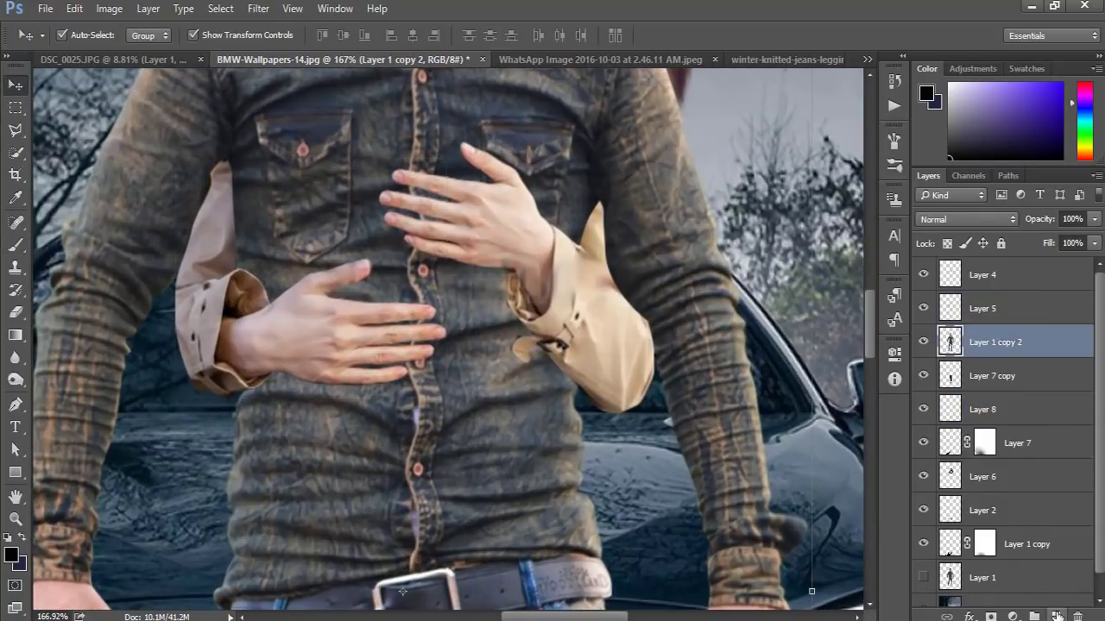
pyautogui.click(1054, 616)
pyautogui.press('b')
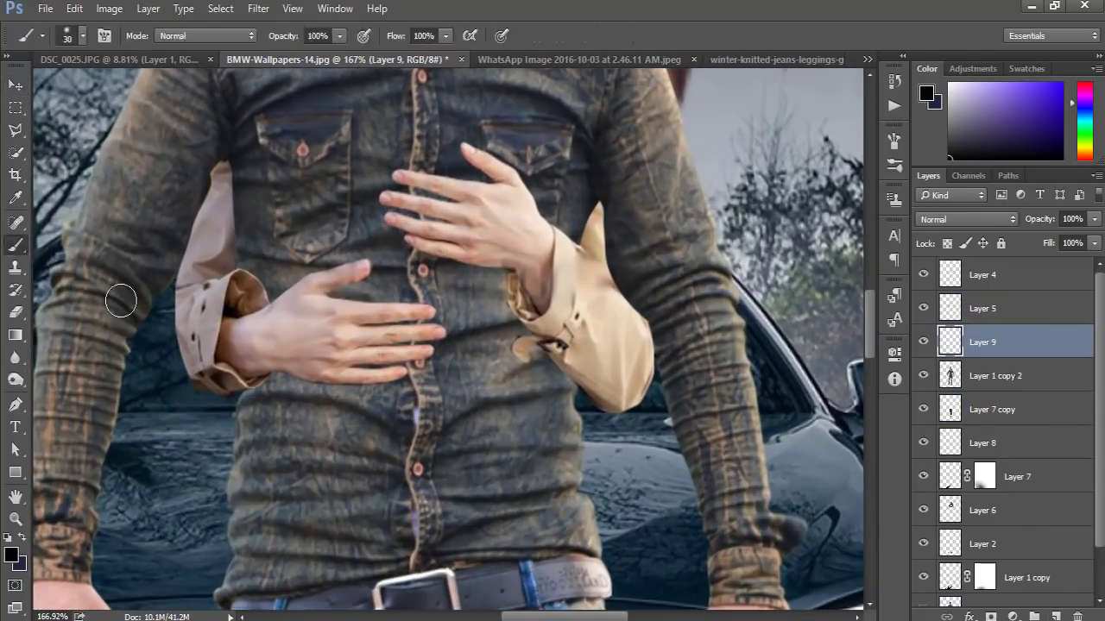
pyautogui.scroll(3, 234, 394)
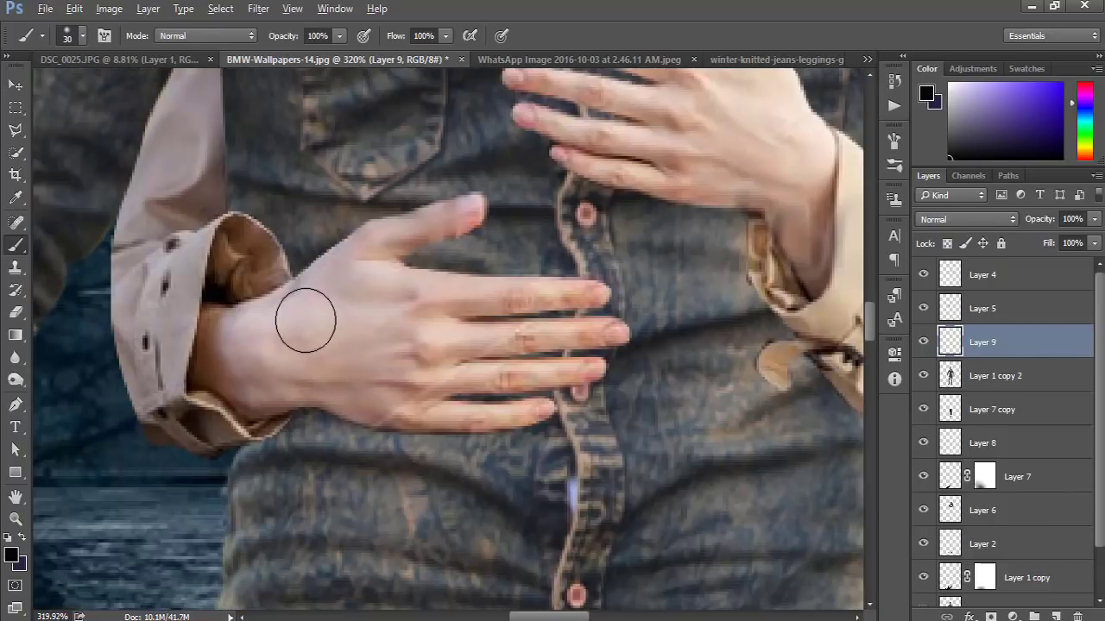
pyautogui.click(342, 35)
pyautogui.hotkey('shift', '3')
pyautogui.hotkey('shift', '1')
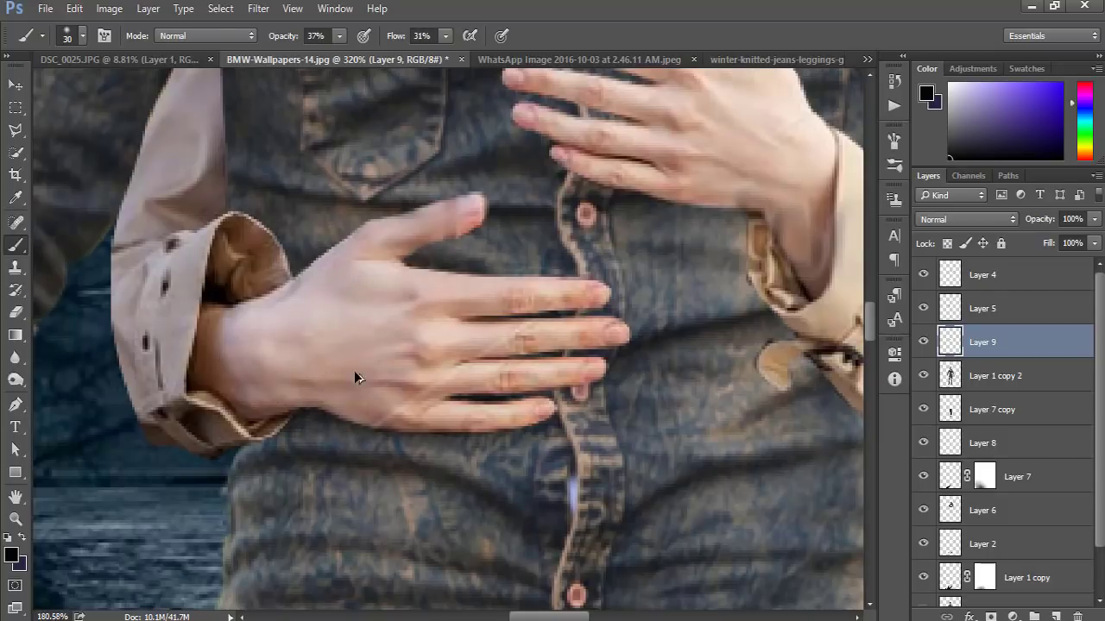
# Add new Layer 10 above Layer 5 and paint dark shading along the sleeve cuff's edge.
pyautogui.hscroll(3, 354, 377)
pyautogui.press('v')
pyautogui.click(982, 275)
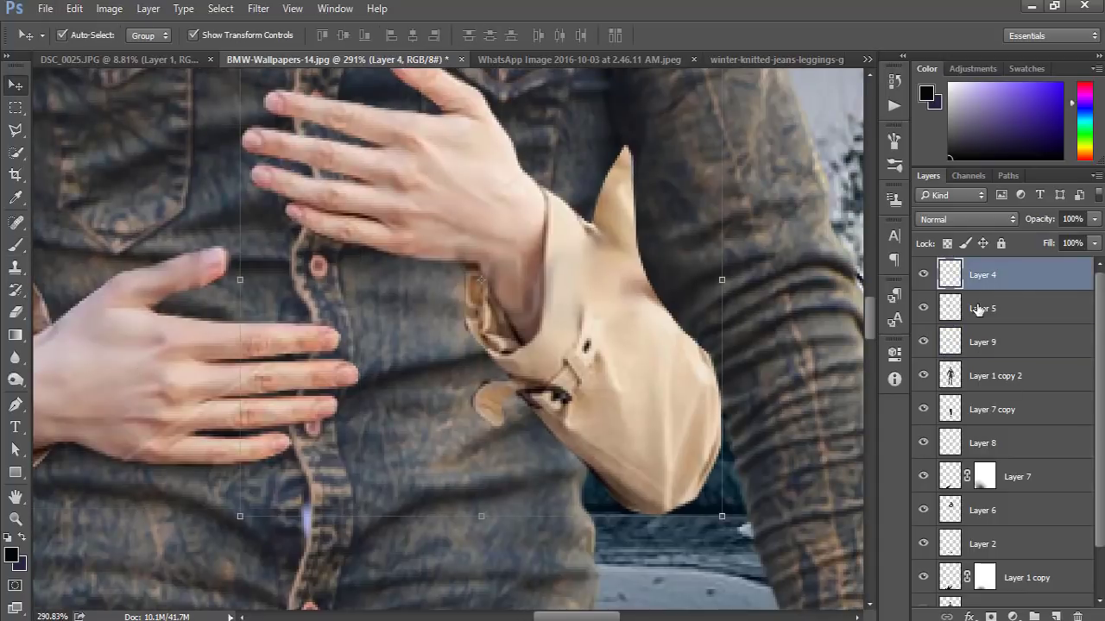
pyautogui.click(978, 308)
pyautogui.click(1055, 616)
pyautogui.press('b')
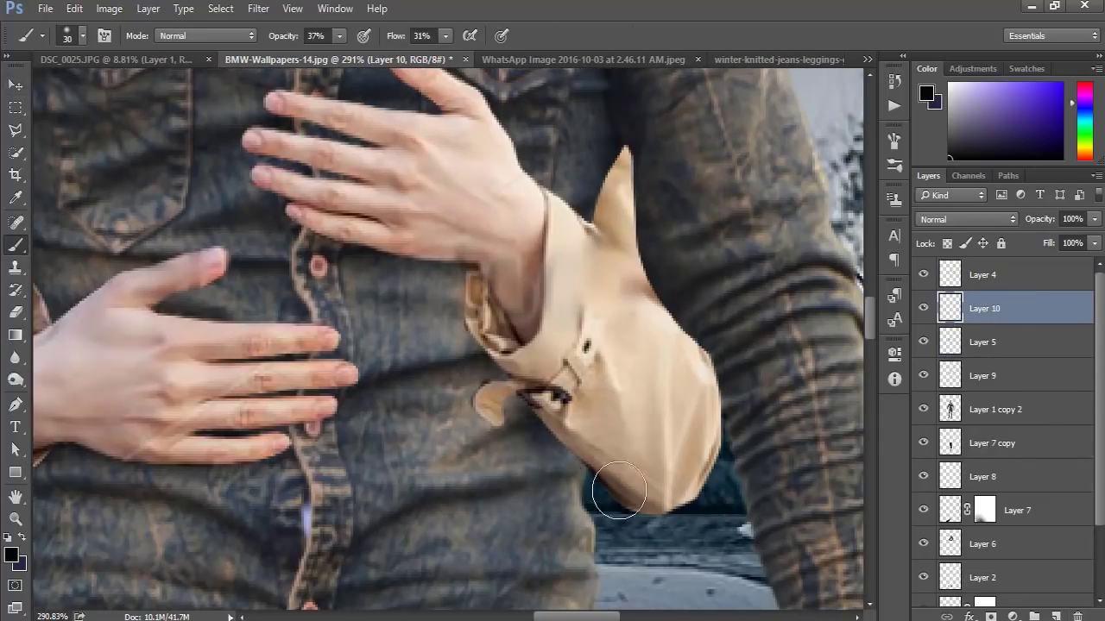
pyautogui.moveTo(618, 491); pyautogui.dragTo(488, 275)
# Zoom out to view the whole canvas and select Layer 4 at the top of the stack.
pyautogui.scroll(3, 505, 365)
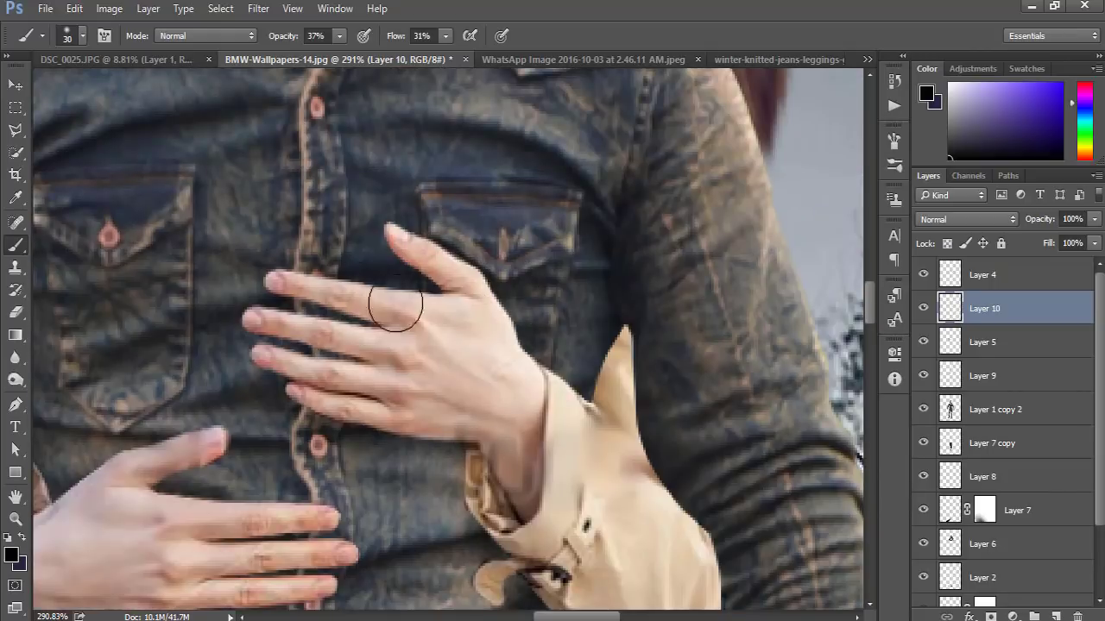
pyautogui.scroll(-5, 431, 389)
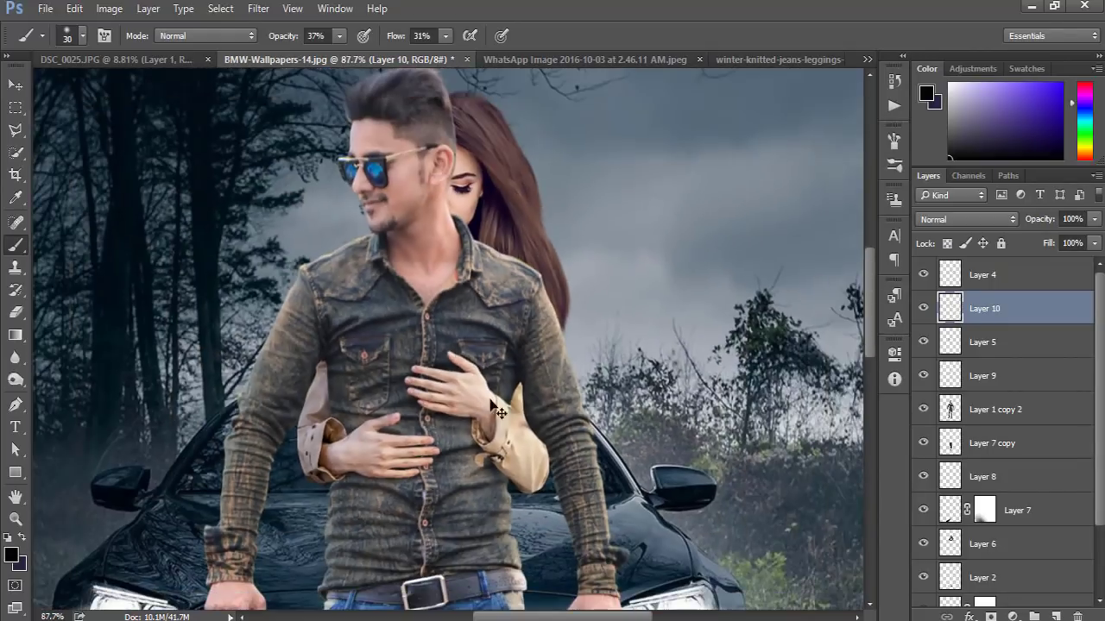
pyautogui.scroll(-1, 509, 434)
pyautogui.scroll(-1, 509, 434)
pyautogui.scroll(-1, 506, 423)
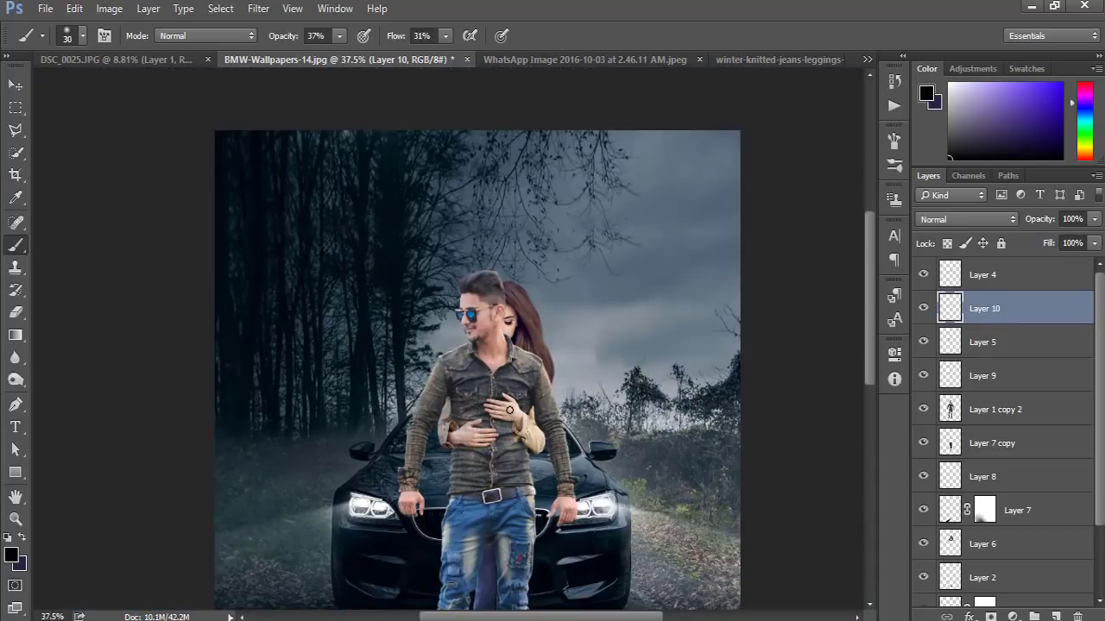
pyautogui.scroll(-1, 511, 333)
pyautogui.scroll(-1, 496, 332)
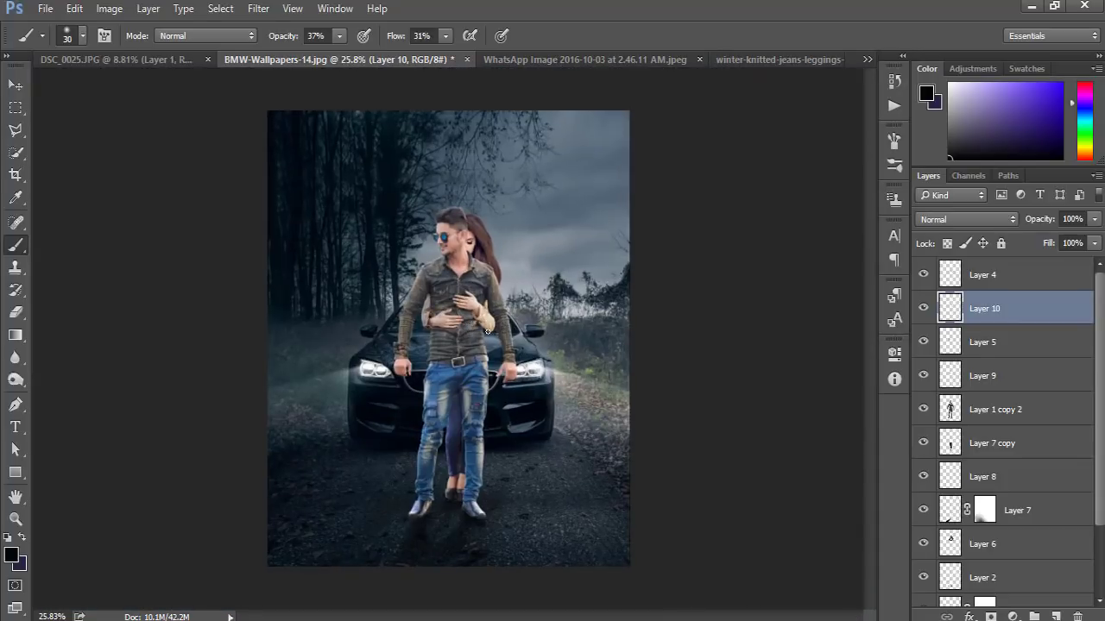
pyautogui.click(1003, 285)
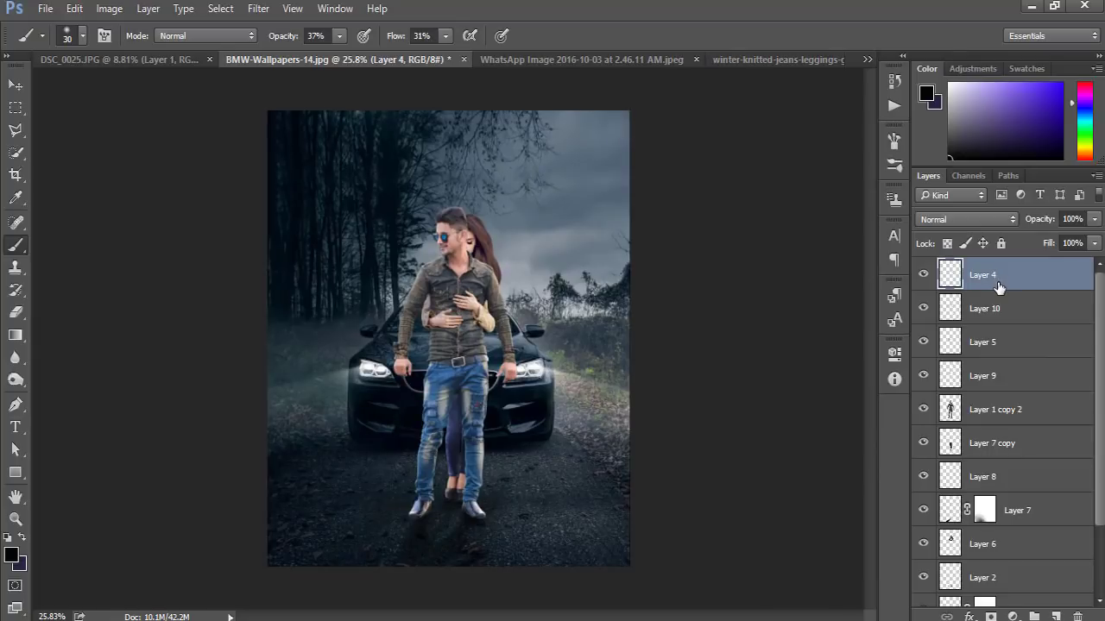
# Stamp all visible layers into Layer 11 and crop the canvas slightly narrower on both sides.
pyautogui.hotkey('ctrl', 'shift', 'alt', 'e')
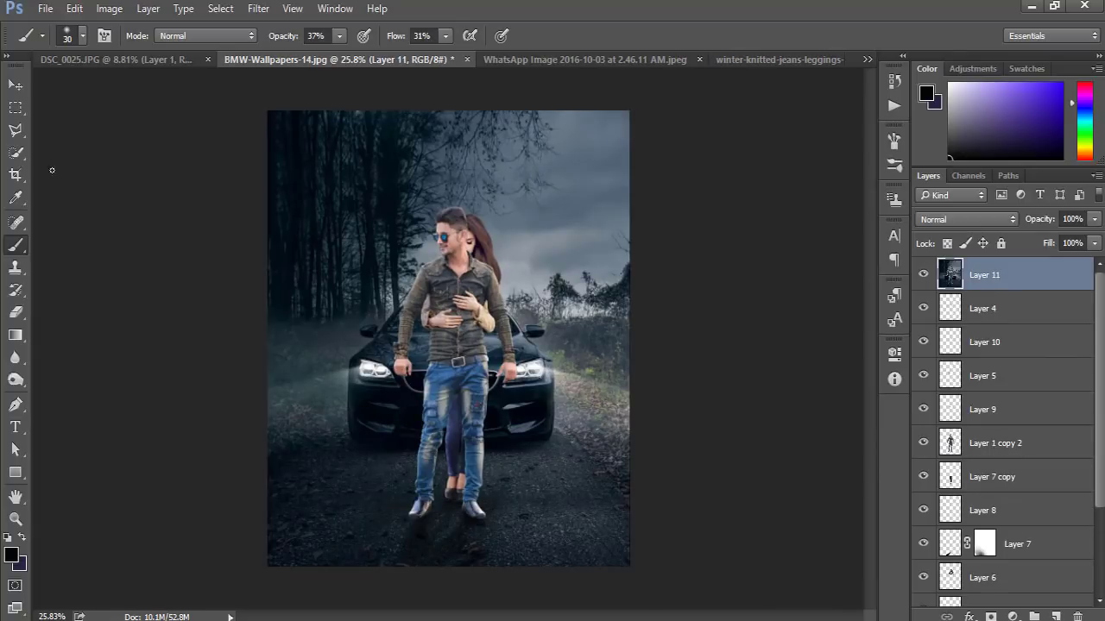
pyautogui.press('c')
pyautogui.moveTo(269, 339); pyautogui.dragTo(283, 339)
pyautogui.moveTo(630, 339); pyautogui.dragTo(615, 341)
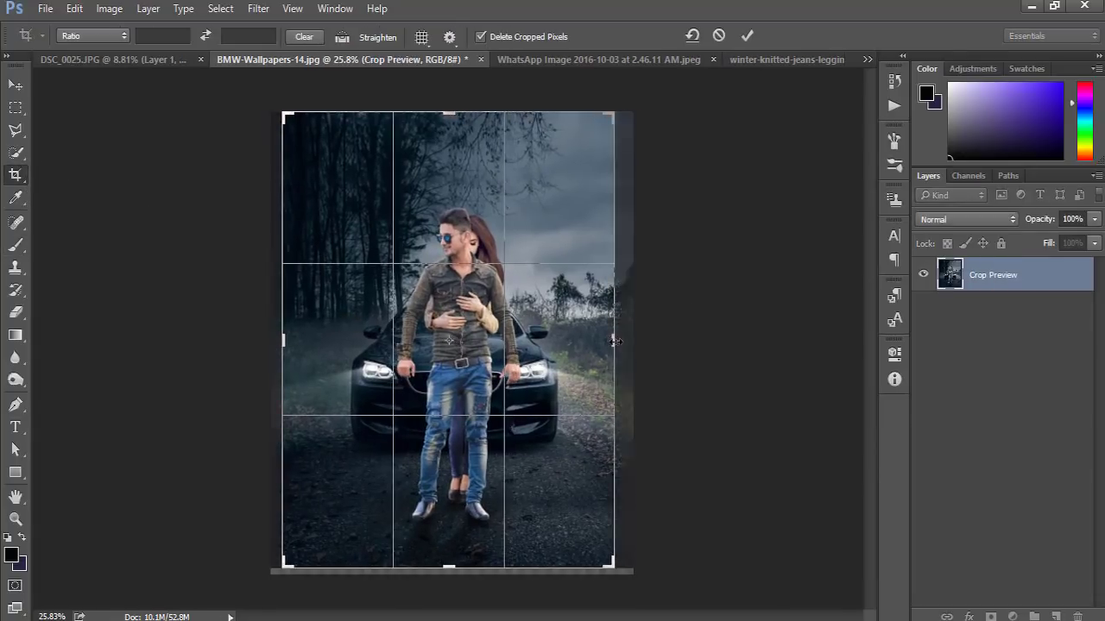
pyautogui.moveTo(288, 343); pyautogui.dragTo(289, 343)
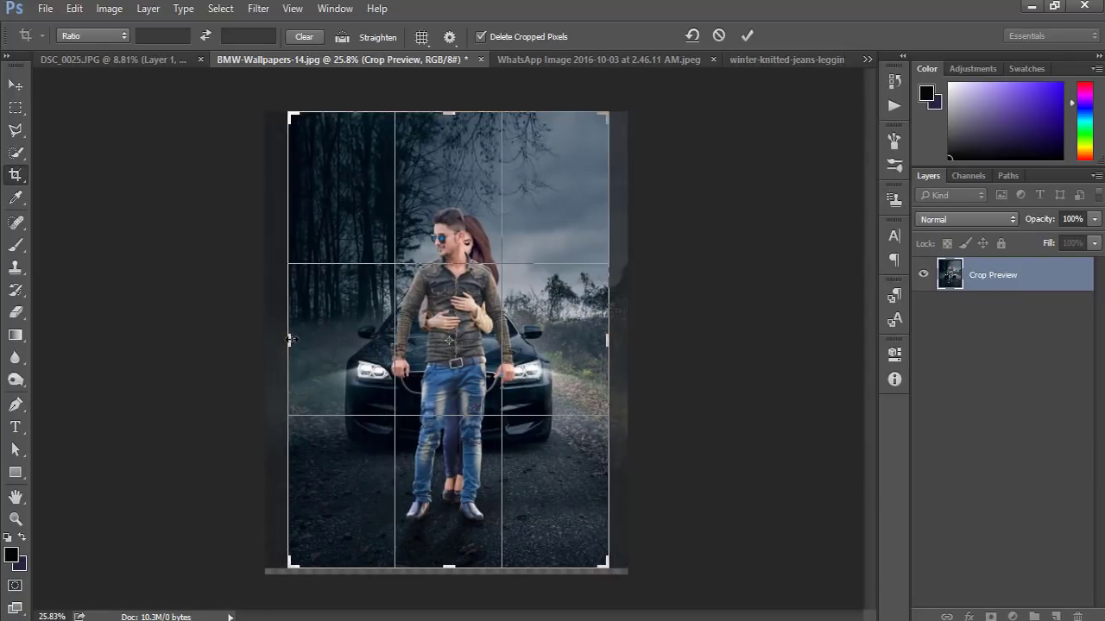
pyautogui.press('Return')
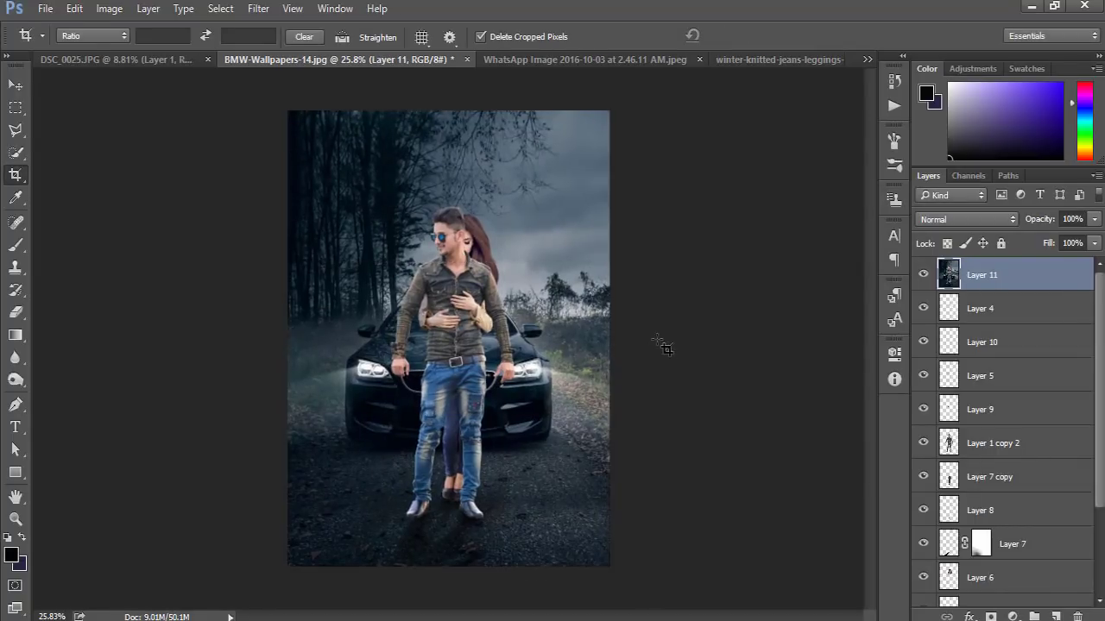
# Reselect the merged Layer 11, briefly opening and dismissing the Filter menu.
pyautogui.click(17, 86)
pyautogui.keyDown('ctrl'); pyautogui.click(1005, 276); pyautogui.keyUp('ctrl')
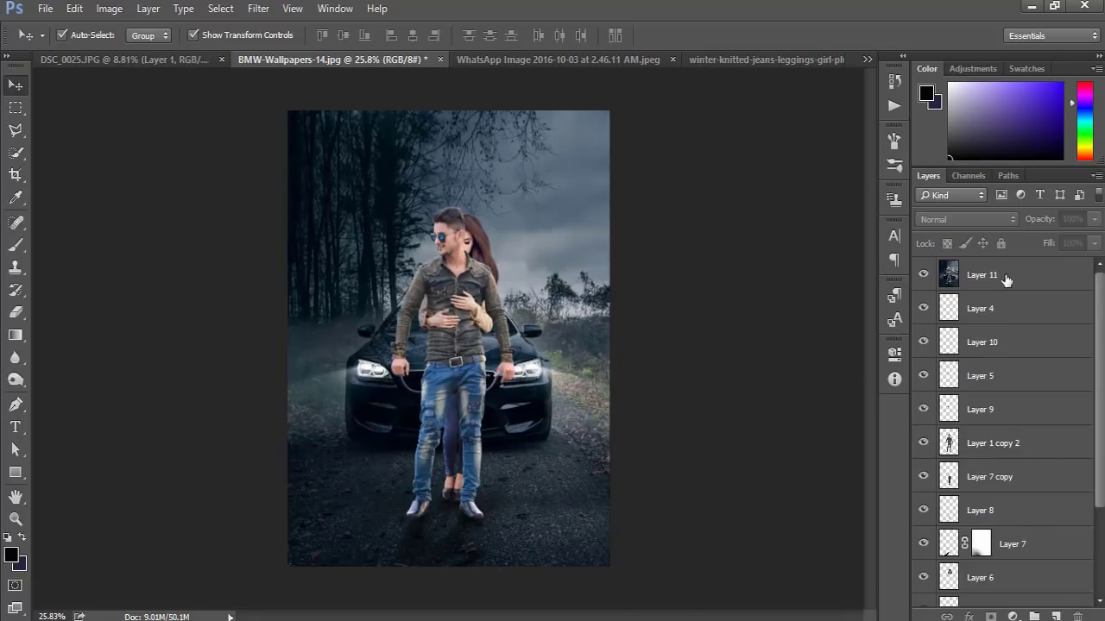
pyautogui.hotkey('alt', '.')
pyautogui.click(258, 8)
pyautogui.press('Escape')
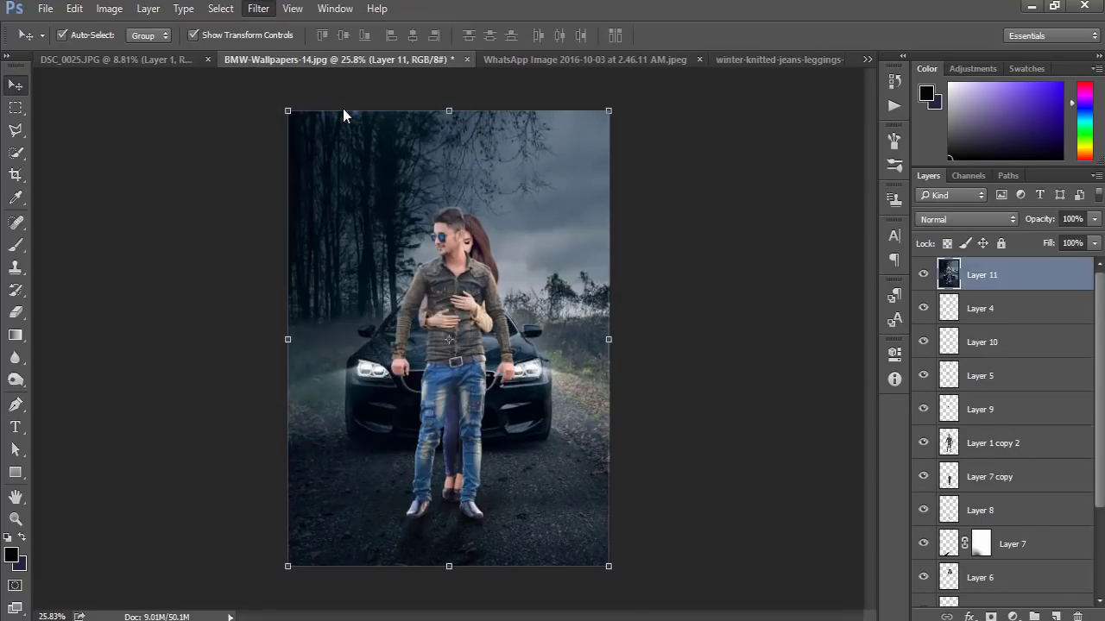
# In Camera Raw, lower Contrast to -22, deepen Blacks to -25 and lift the shadows.
pyautogui.hotkey('ctrl', 'shift', 'a')
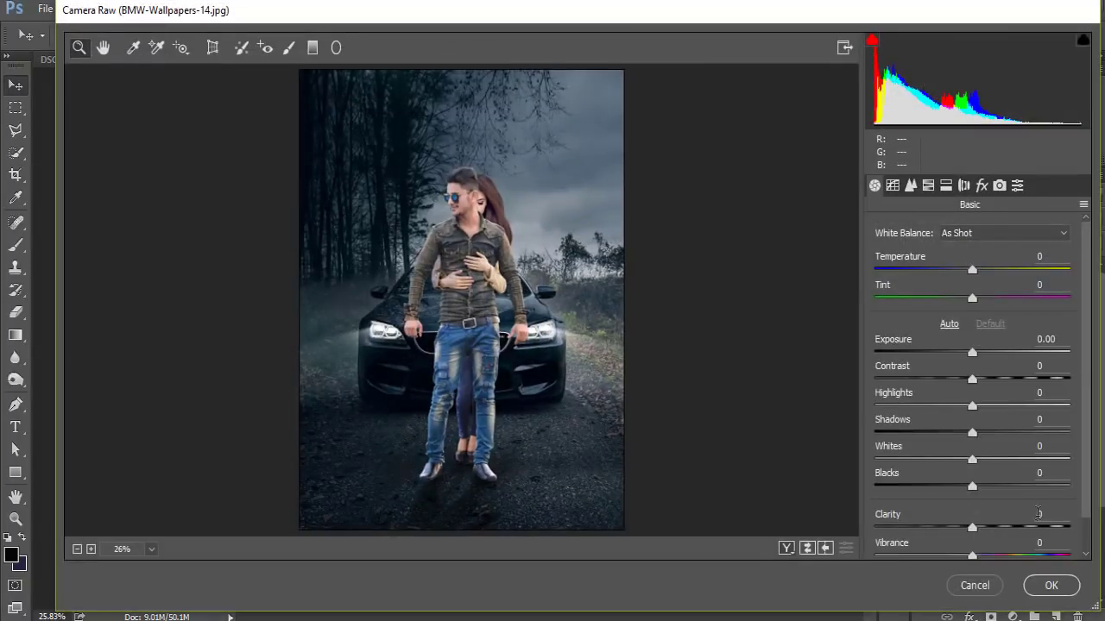
pyautogui.scroll(-1, 984, 473)
pyautogui.moveTo(971, 447); pyautogui.dragTo(948, 449)
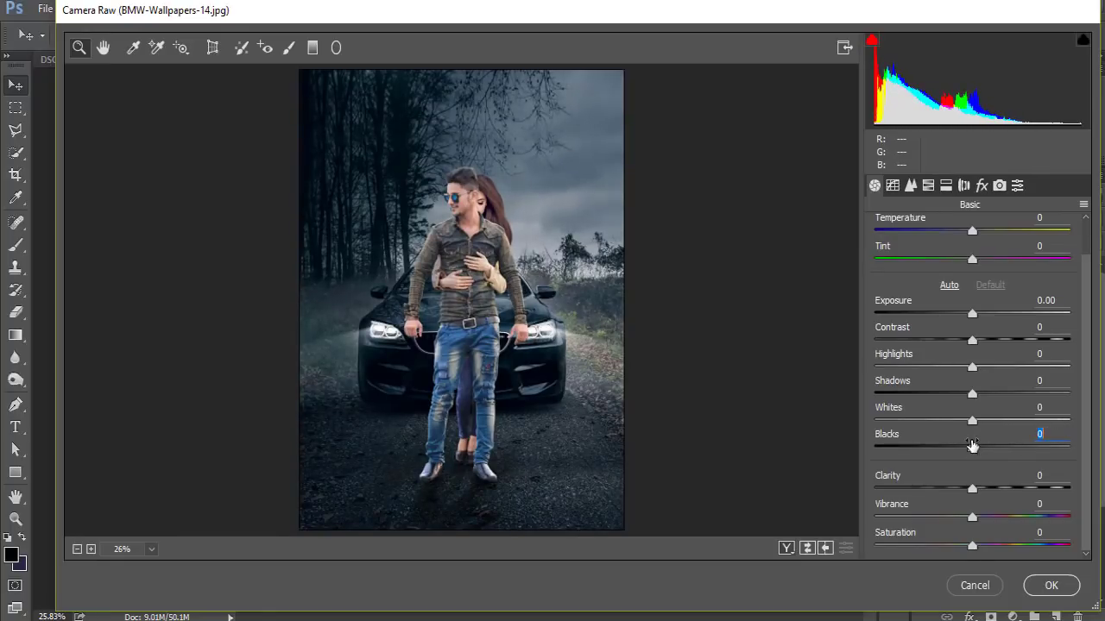
pyautogui.moveTo(949, 449)
pyautogui.mouseDown()
pyautogui.moveTo(994, 422)
pyautogui.moveTo(984, 415)
pyautogui.mouseUp()
pyautogui.moveTo(1003, 394)
pyautogui.mouseDown()
pyautogui.moveTo(984, 395)
pyautogui.moveTo(993, 365)
pyautogui.moveTo(973, 367)
pyautogui.moveTo(951, 345)
pyautogui.mouseUp()
# Add a -34 edge vignette and boost Greens saturation to +100 and Yellows to +80.
pyautogui.click(981, 185)
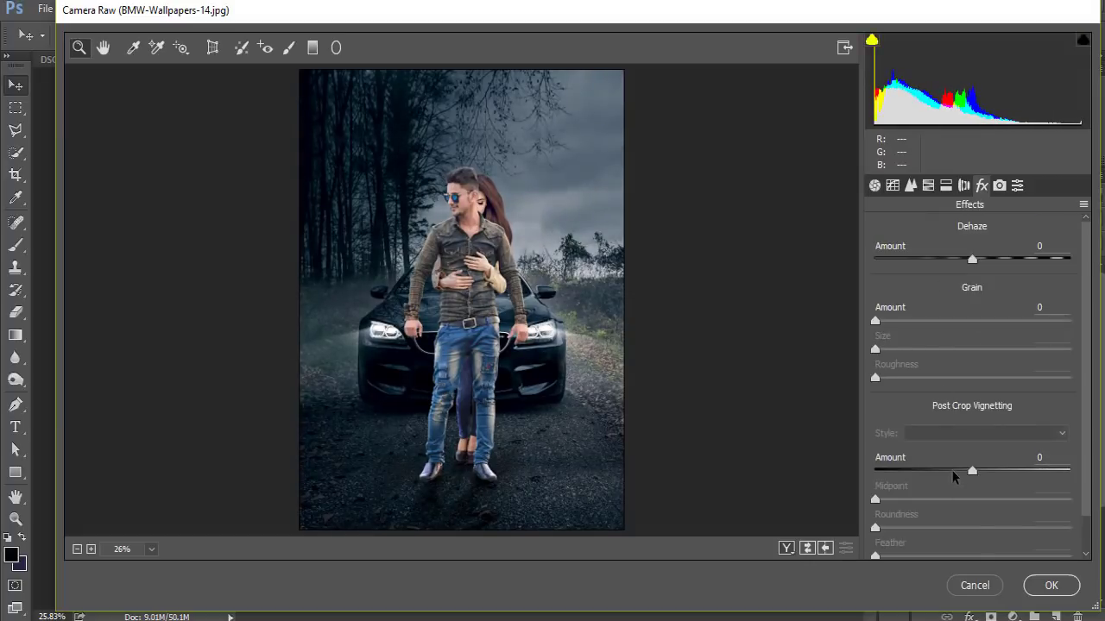
pyautogui.moveTo(972, 470); pyautogui.dragTo(925, 472)
pyautogui.click(928, 185)
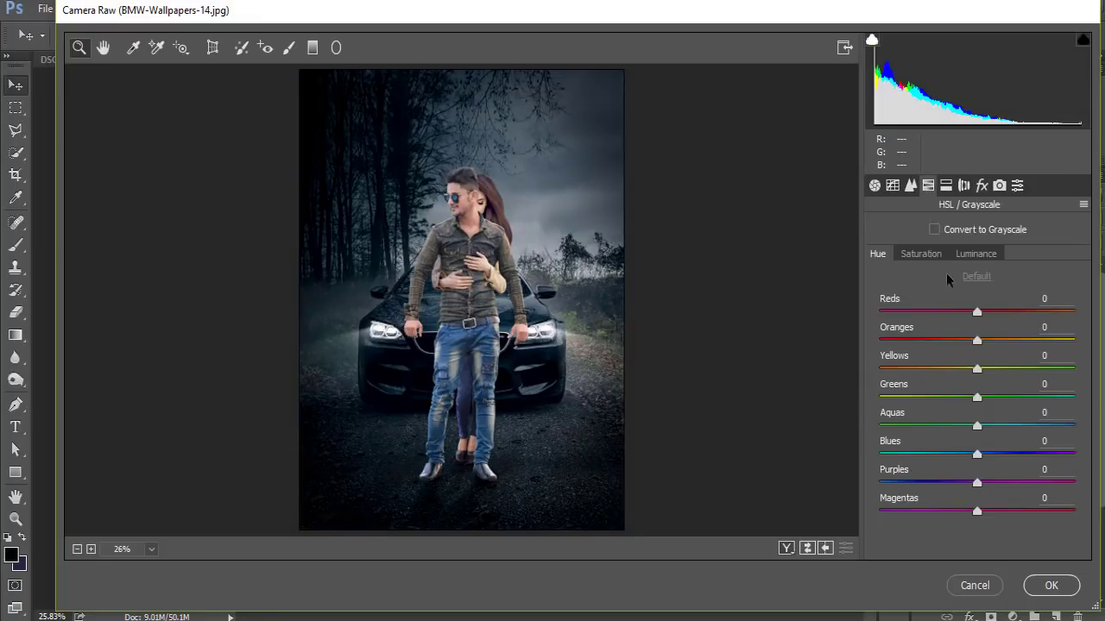
pyautogui.click(921, 253)
pyautogui.moveTo(976, 397); pyautogui.dragTo(1074, 397)
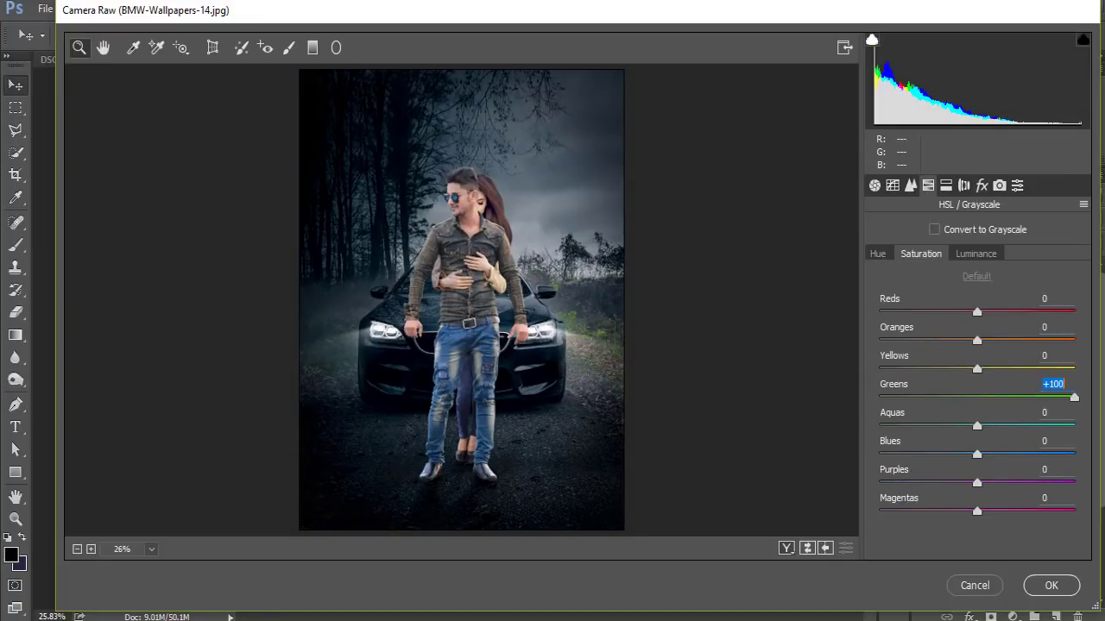
pyautogui.moveTo(989, 368)
pyautogui.mouseDown()
pyautogui.moveTo(1055, 370)
pyautogui.moveTo(1019, 369)
pyautogui.mouseUp()
# Set Clarity to +9 and apply the Camera Raw grade.
pyautogui.click(874, 185)
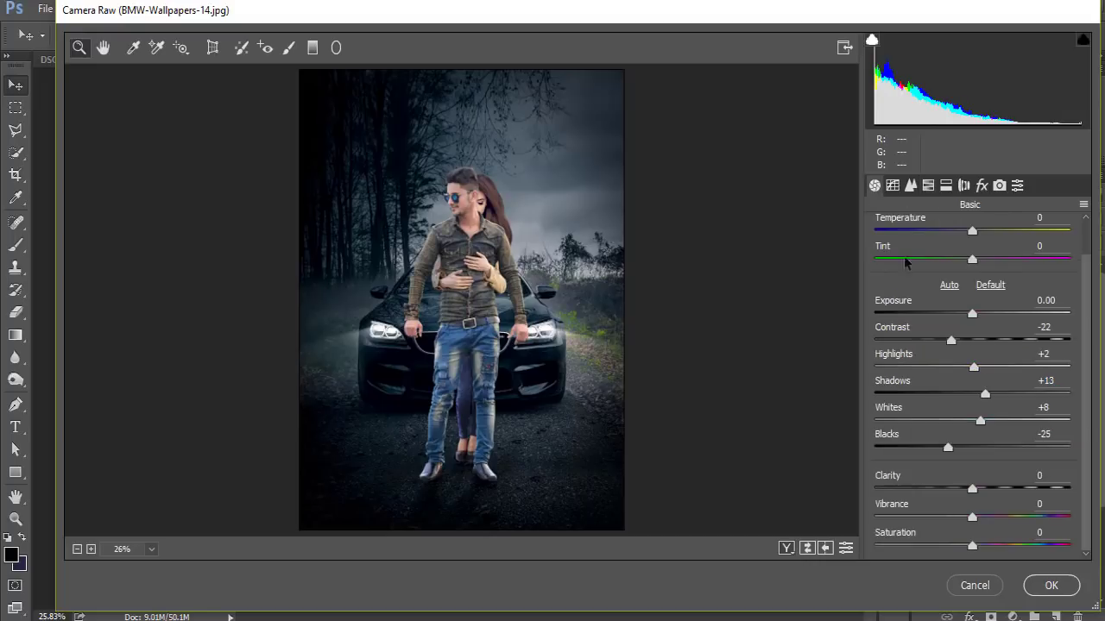
pyautogui.moveTo(972, 488)
pyautogui.mouseDown()
pyautogui.moveTo(949, 489)
pyautogui.moveTo(981, 489)
pyautogui.moveTo(981, 519)
pyautogui.mouseUp()
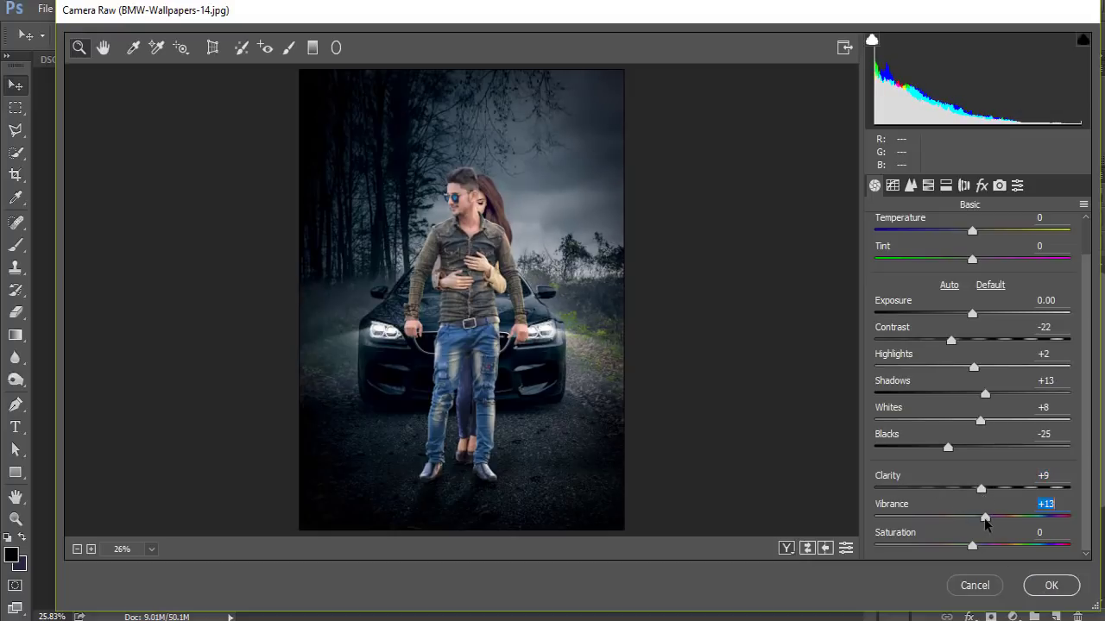
pyautogui.click(1051, 586)
pyautogui.scroll(-5, 1018, 544)
# Duplicate background Layer 3 and give the copy a 7.2-pixel Gaussian blur.
pyautogui.click(1003, 589)
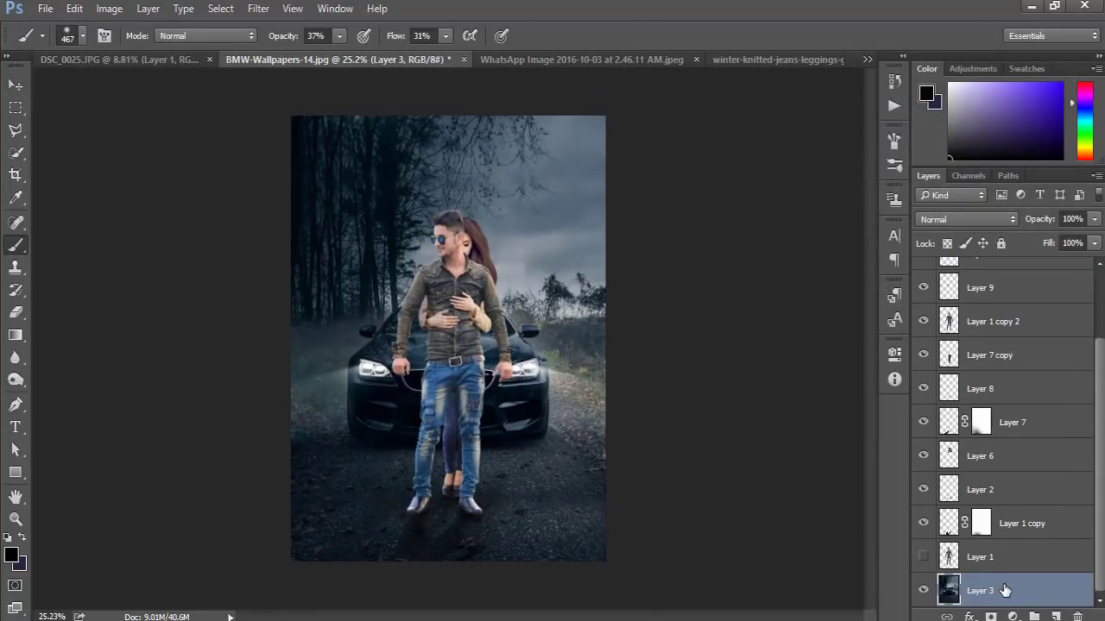
pyautogui.click(268, 11)
pyautogui.hotkey('ctrl', 'j')
pyautogui.click(258, 9)
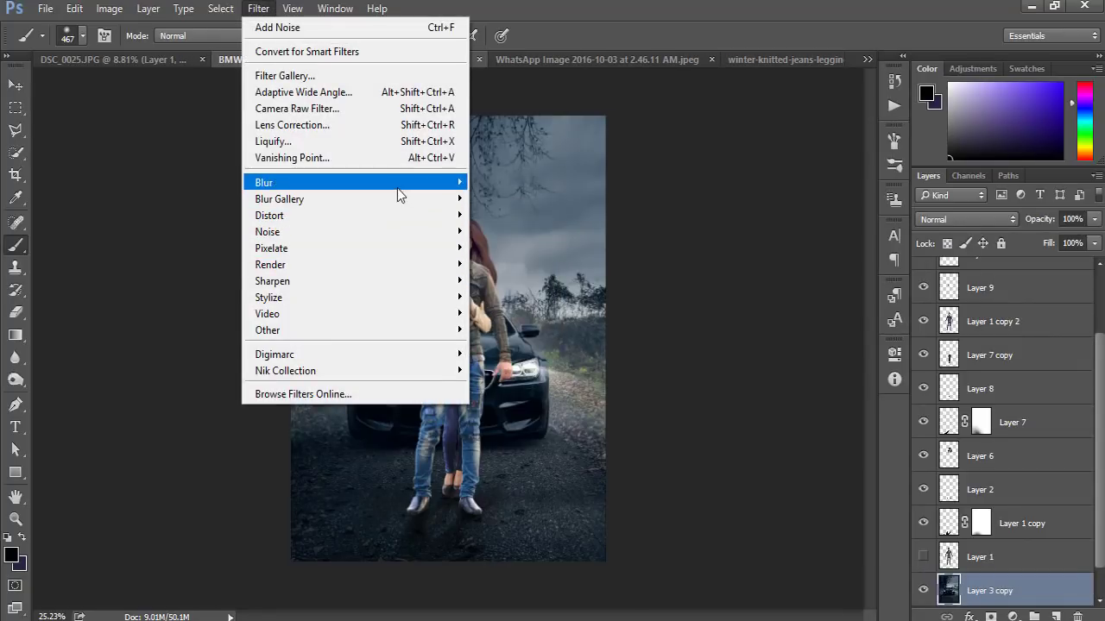
pyautogui.moveTo(353, 182)
pyautogui.click(521, 248)
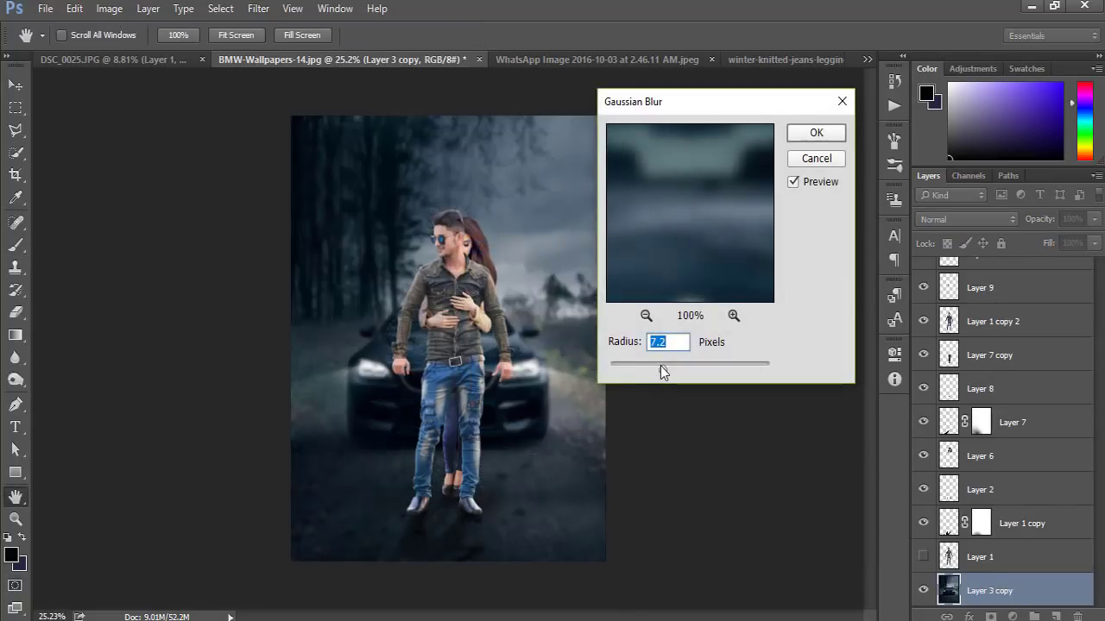
pyautogui.click(814, 136)
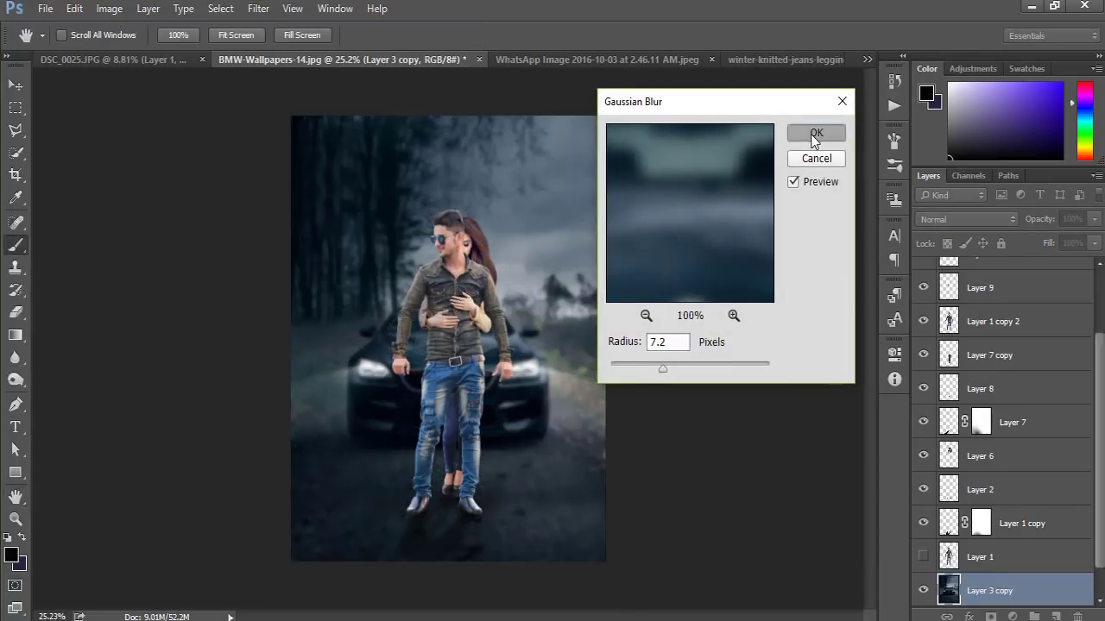
pyautogui.scroll(-1, 1015, 586)
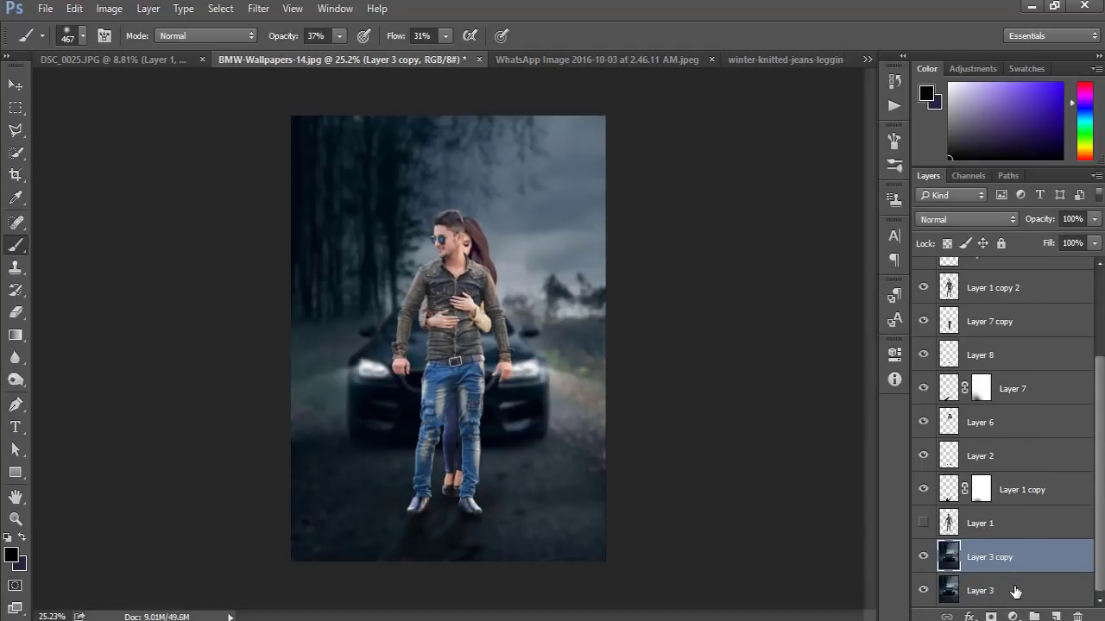
# Add a layer mask, paint the bottom road back to sharp, and set brush flow to 10%.
pyautogui.click(990, 617)
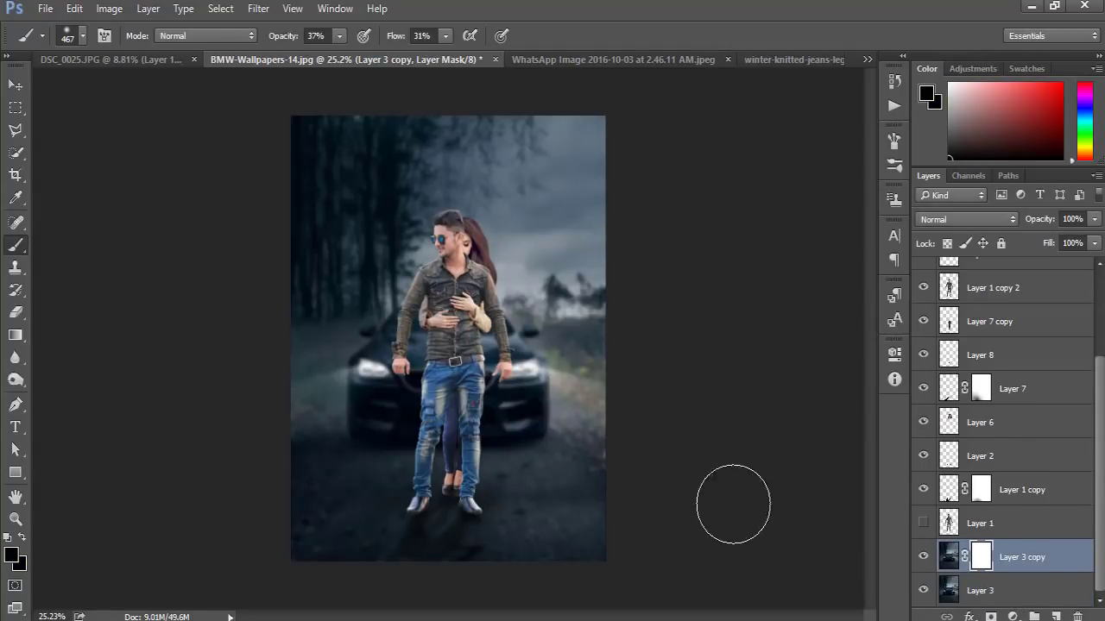
pyautogui.moveTo(506, 518); pyautogui.dragTo(458, 529)
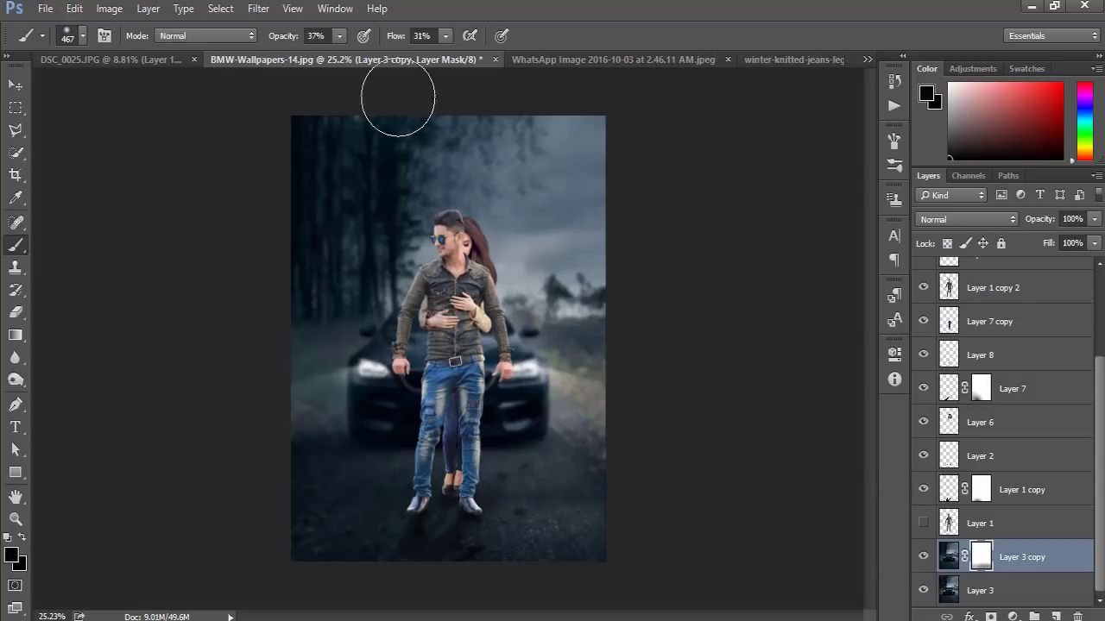
pyautogui.doubleClick(421, 36)
pyautogui.write('10')
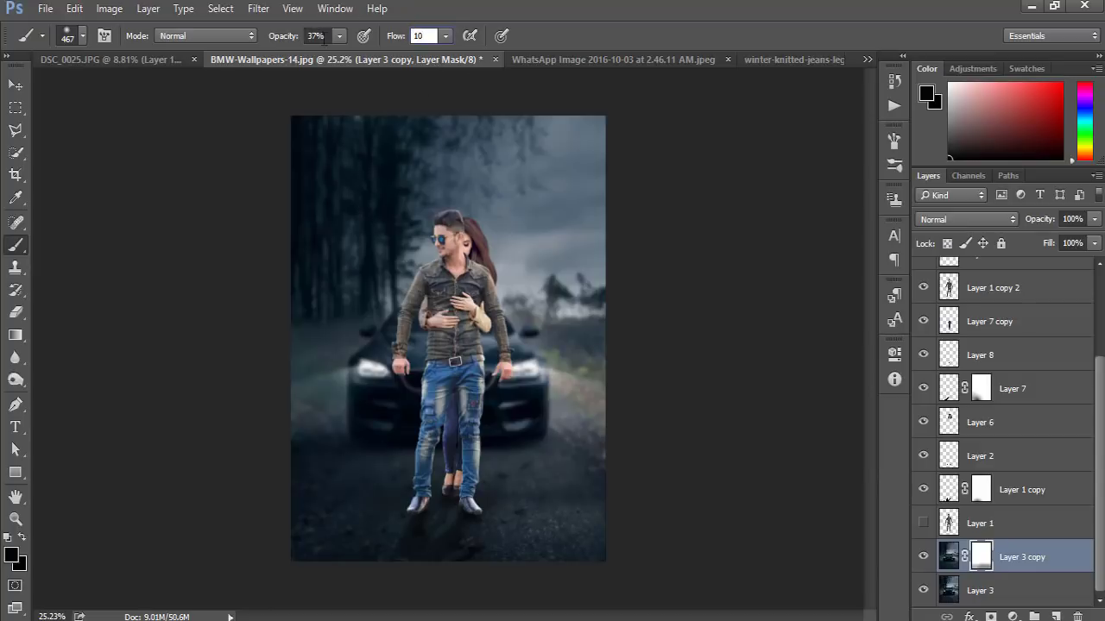
pyautogui.press('Return')
# Set brush opacity and flow to 100% and mask the car and nearby road sharp.
pyautogui.press('1')
pyautogui.press('0')
pyautogui.doubleClick(421, 35)
pyautogui.write('100')
pyautogui.press('Return')
pyautogui.moveTo(452, 469)
pyautogui.mouseDown()
pyautogui.moveTo(370, 394)
pyautogui.moveTo(506, 394)
pyautogui.moveTo(546, 438)
pyautogui.moveTo(522, 396)
pyautogui.mouseUp()
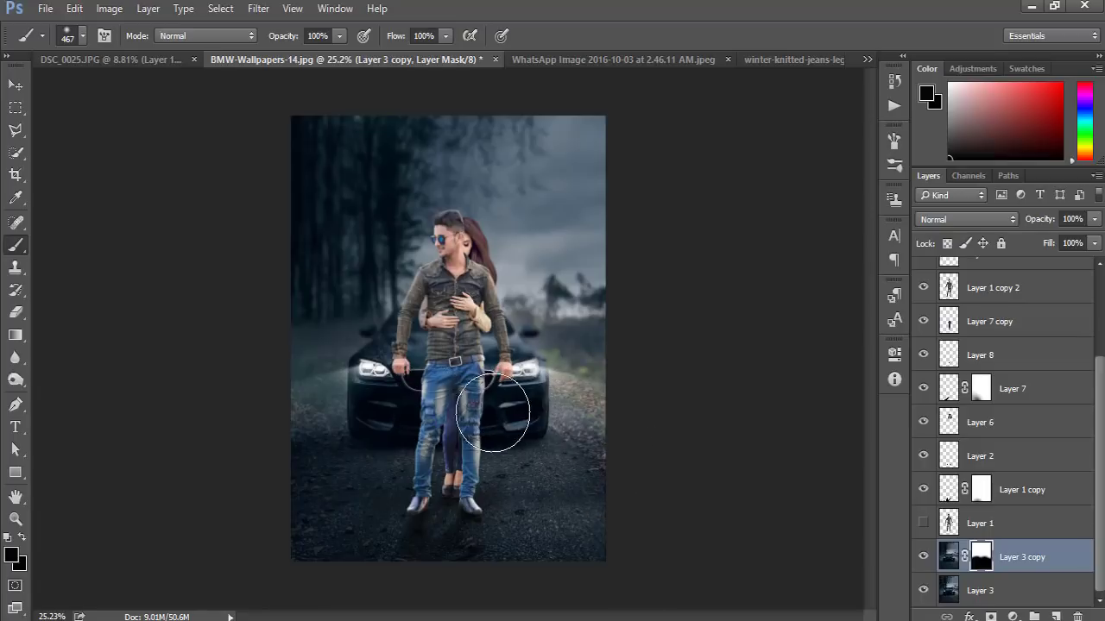
pyautogui.scroll(1, 492, 414)
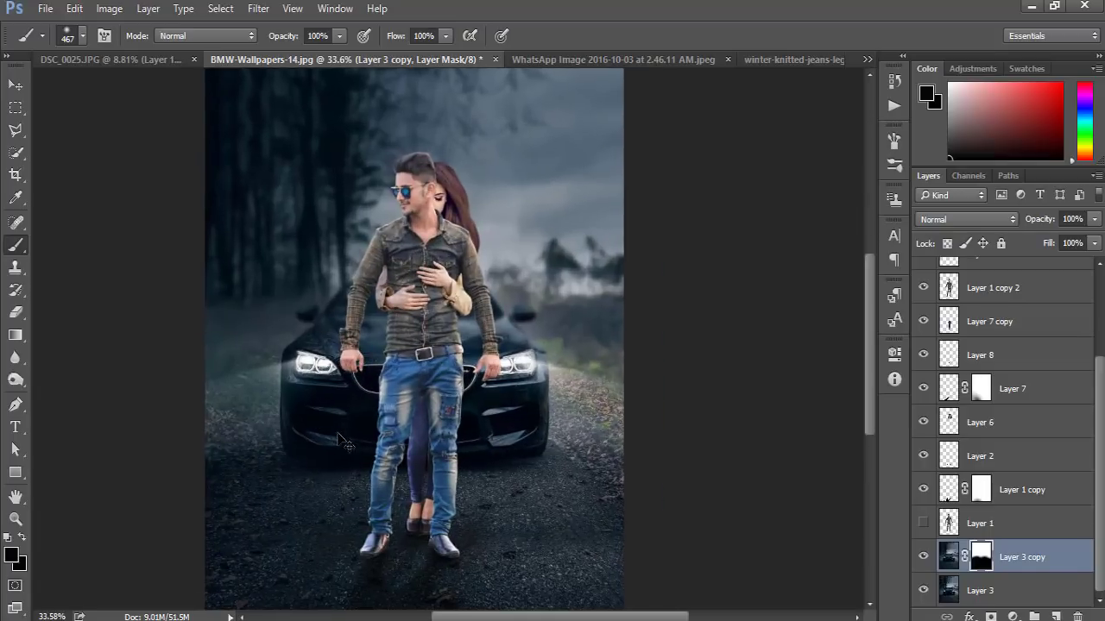
pyautogui.scroll(-1, 604, 483)
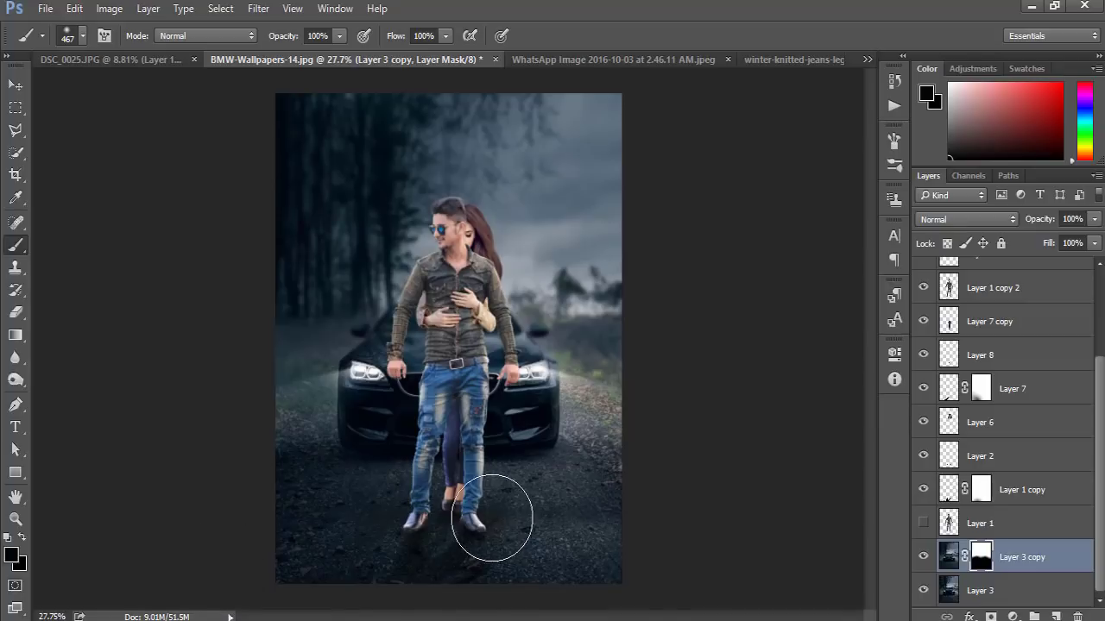
pyautogui.scroll(-1, 596, 492)
pyautogui.scroll(1, 466, 440)
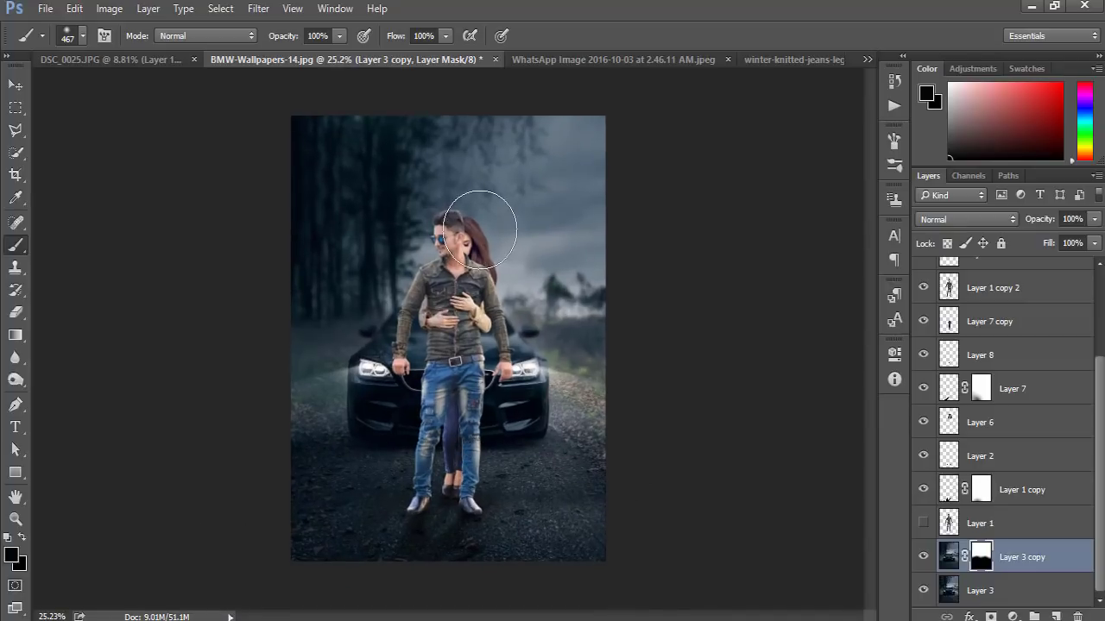
pyautogui.scroll(3, 1004, 287)
# Stamp all visible layers above Layer 4 into a new merged Layer 11.
pyautogui.click(1003, 278)
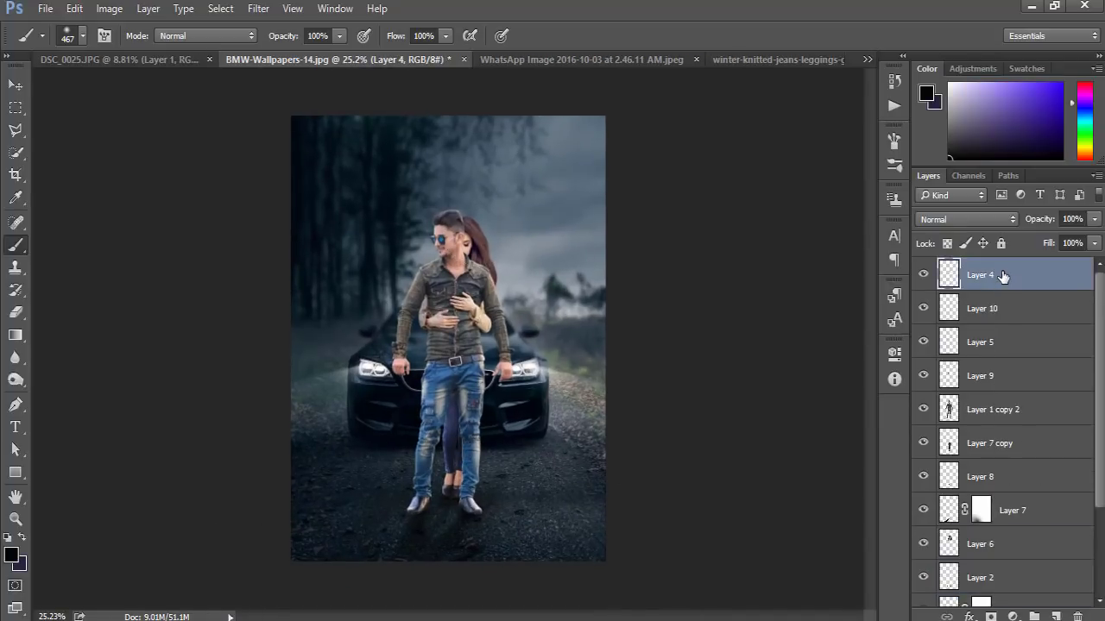
pyautogui.hotkey('ctrl', 'shift', 'alt', 'e')
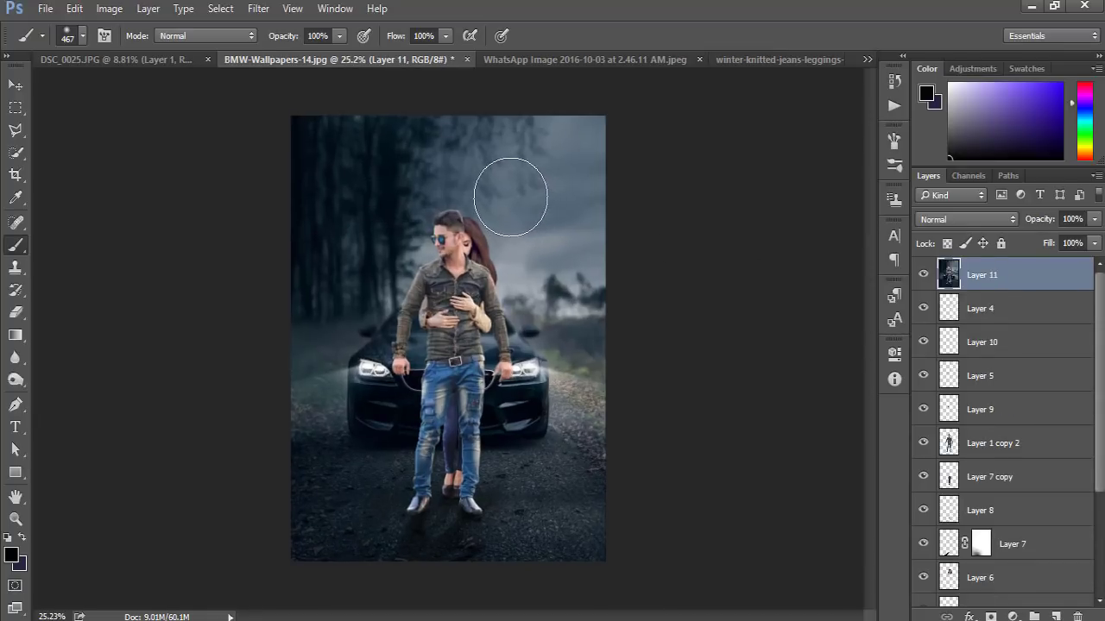
pyautogui.click(259, 9)
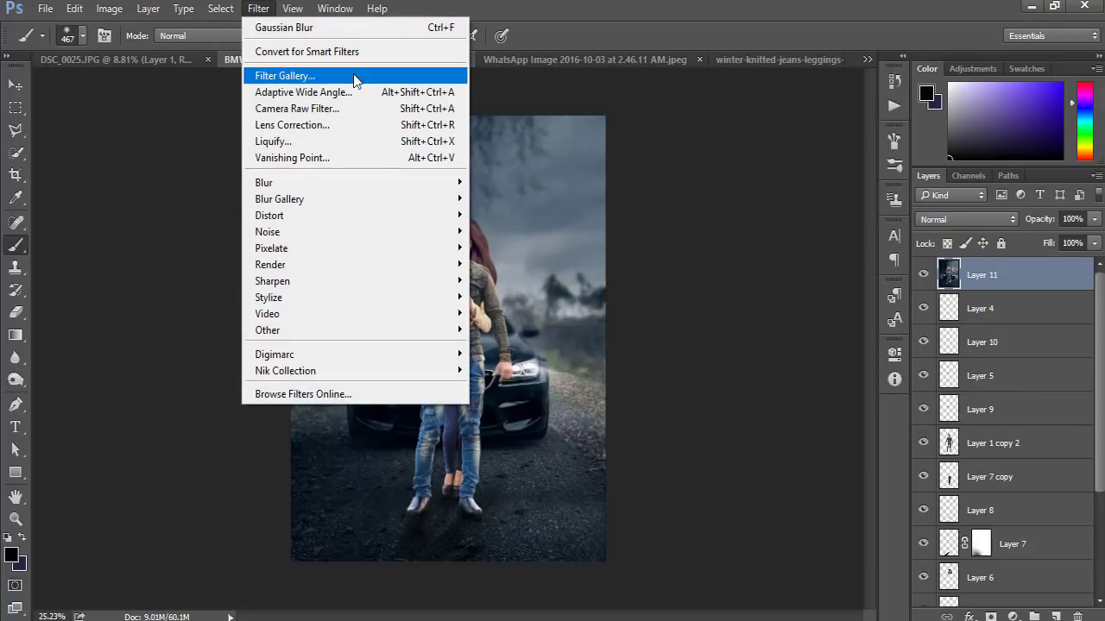
pyautogui.click(361, 108)
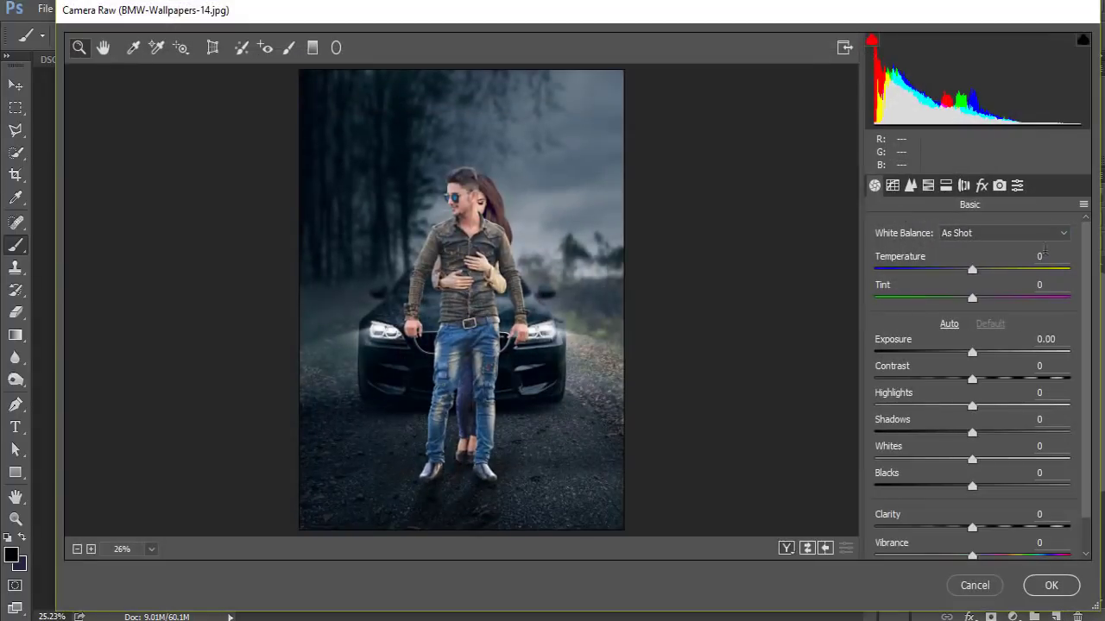
# Darken the edges with a post-crop vignette and deepen the Blacks to -23.
pyautogui.click(982, 186)
pyautogui.click(942, 469)
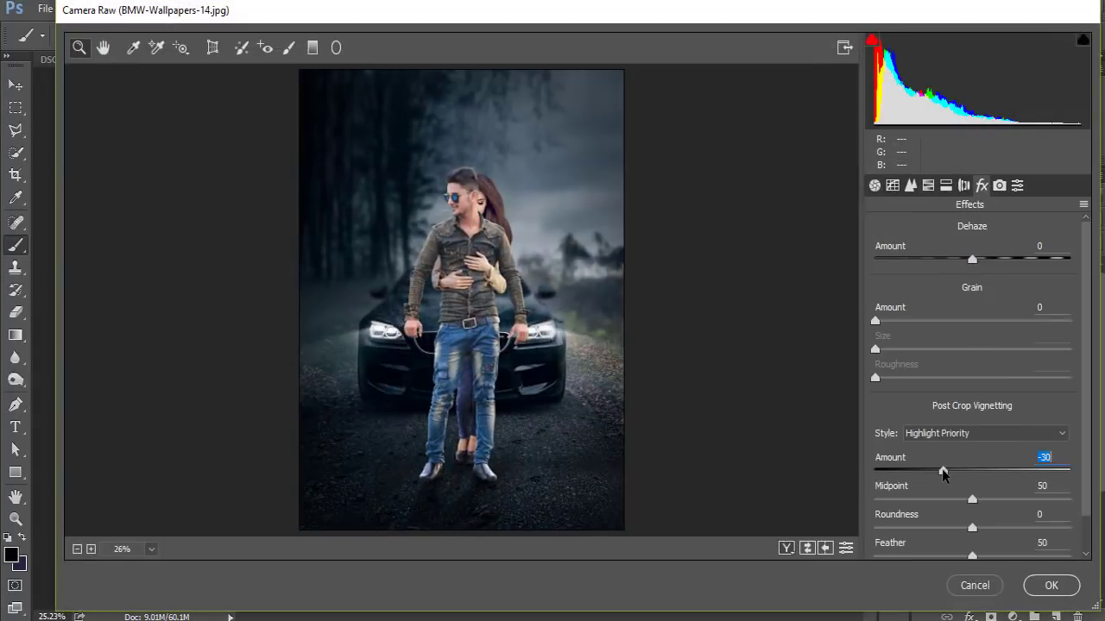
pyautogui.moveTo(927, 469); pyautogui.dragTo(935, 471)
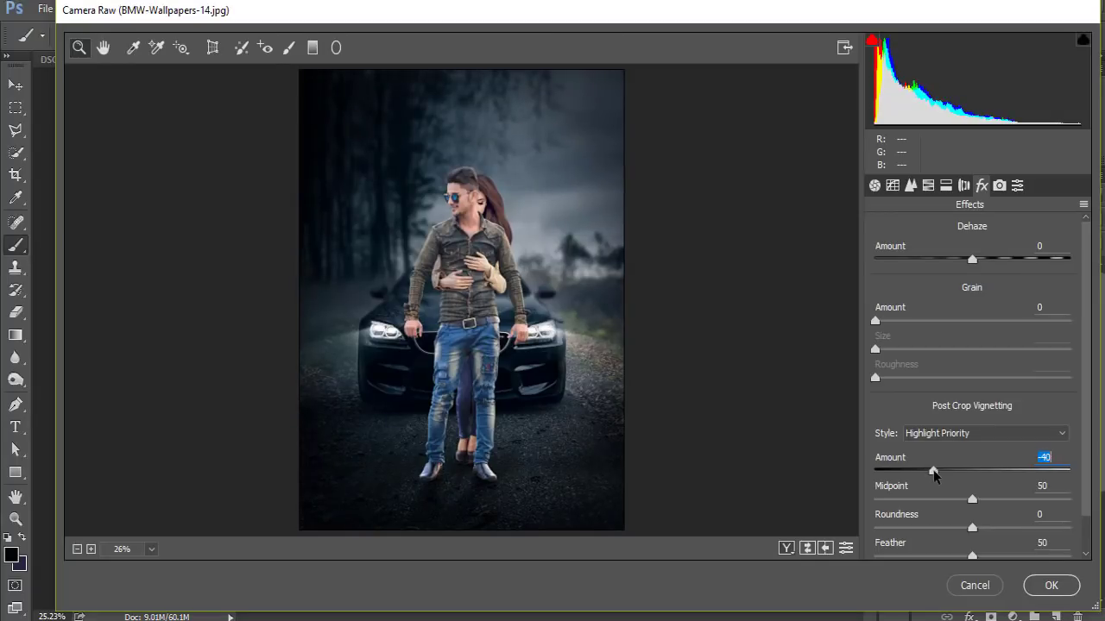
pyautogui.click(874, 186)
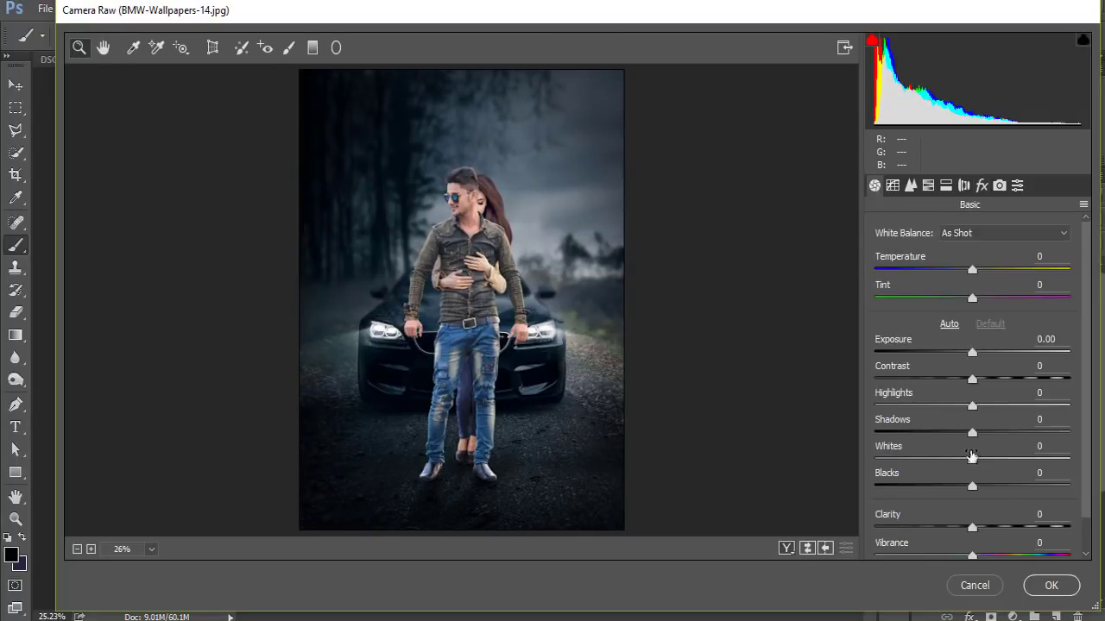
pyautogui.moveTo(972, 486)
pyautogui.mouseDown()
pyautogui.moveTo(920, 488)
pyautogui.moveTo(949, 488)
pyautogui.mouseUp()
pyautogui.moveTo(972, 432)
pyautogui.mouseDown()
pyautogui.moveTo(1015, 444)
pyautogui.moveTo(960, 439)
pyautogui.moveTo(999, 464)
pyautogui.moveTo(947, 463)
pyautogui.mouseUp()
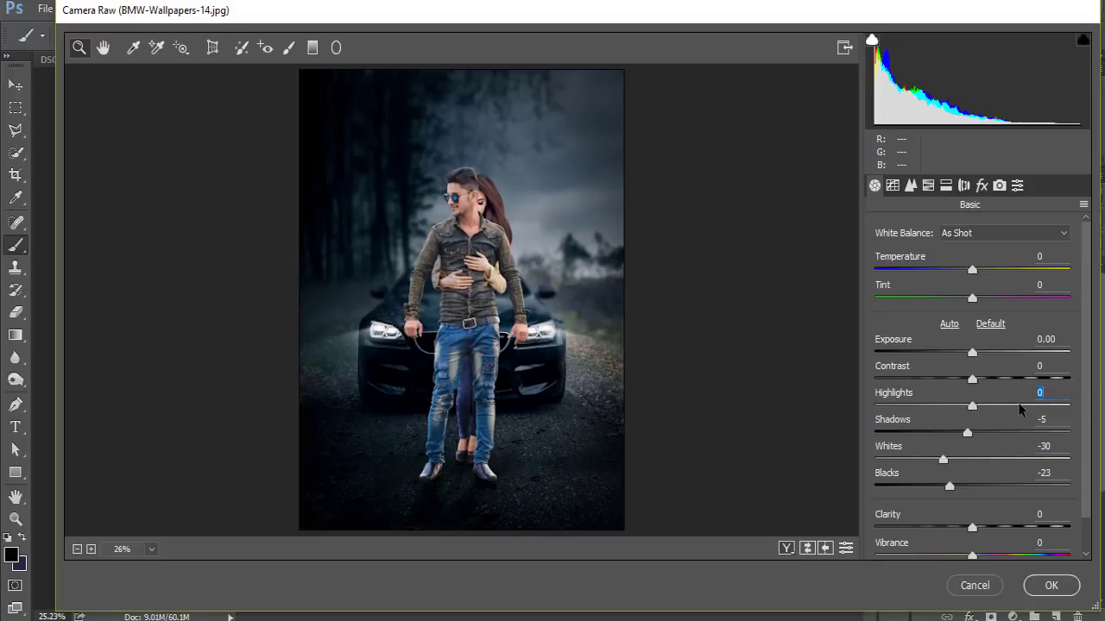
# Pull Highlights to -18, add Clarity +4 and Vibrance +6, and apply the grade.
pyautogui.moveTo(1019, 408); pyautogui.dragTo(959, 413)
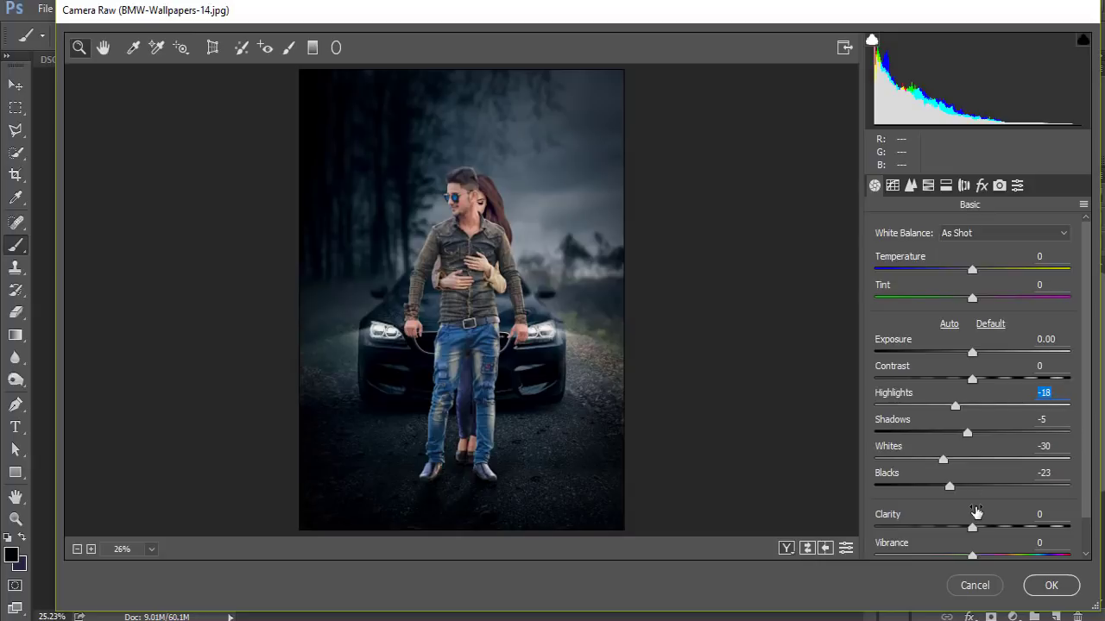
pyautogui.moveTo(973, 527)
pyautogui.mouseDown()
pyautogui.moveTo(988, 528)
pyautogui.moveTo(976, 528)
pyautogui.mouseUp()
pyautogui.moveTo(973, 556)
pyautogui.mouseDown()
pyautogui.moveTo(1039, 563)
pyautogui.moveTo(977, 565)
pyautogui.mouseUp()
pyautogui.scroll(-1, 984, 539)
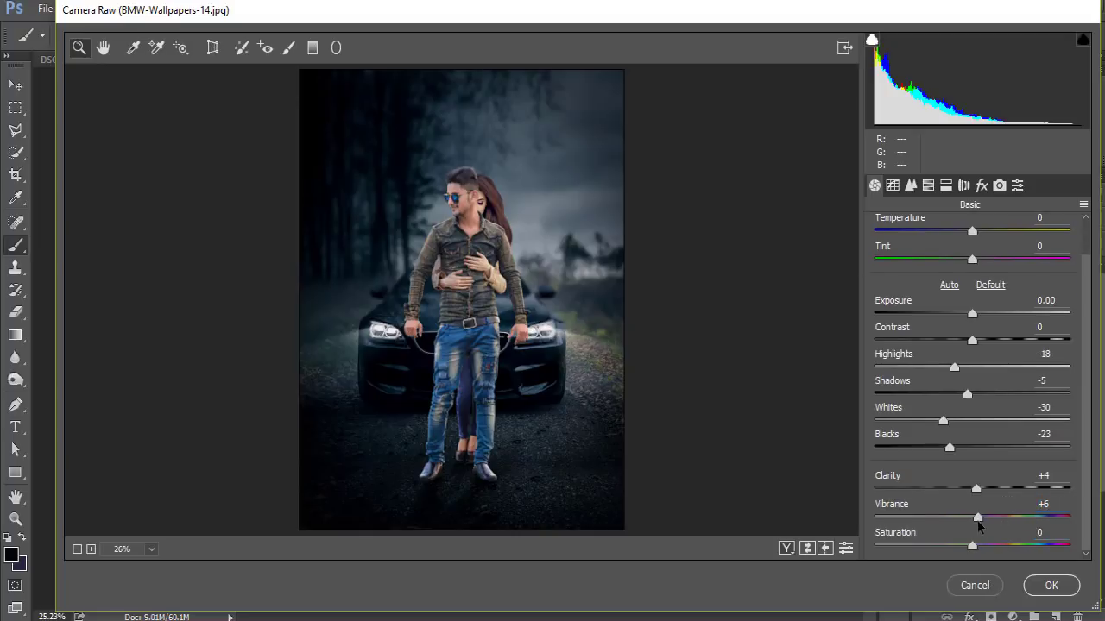
pyautogui.click(1037, 592)
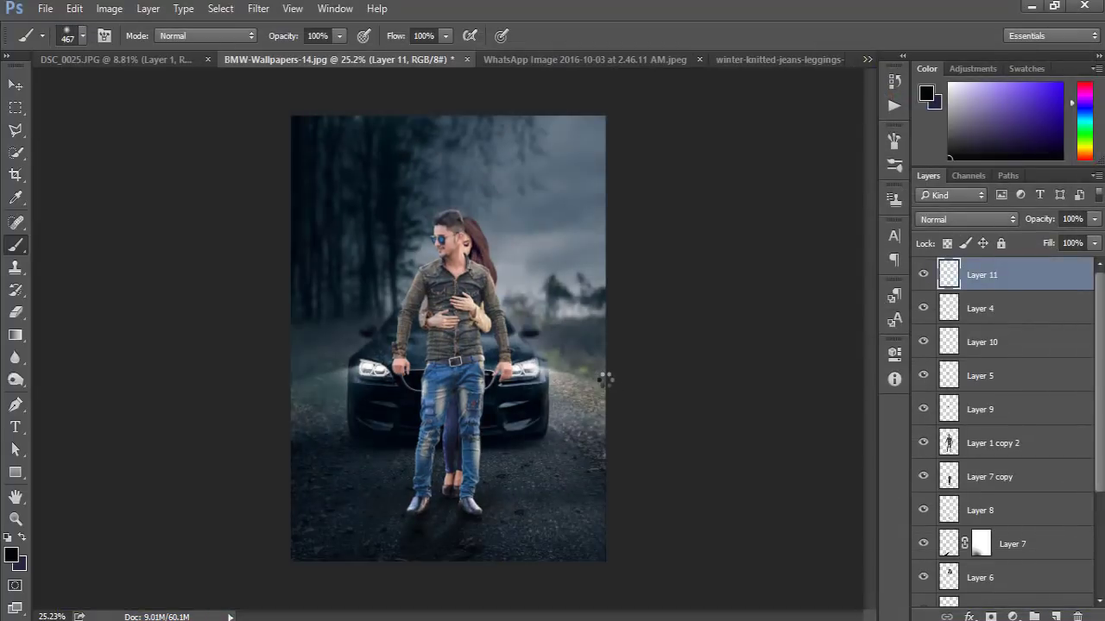
# Launch Nik Collection's Color Efex Pro 4 on Layer 11, previewing the Indian Summer filter.
pyautogui.click(259, 9)
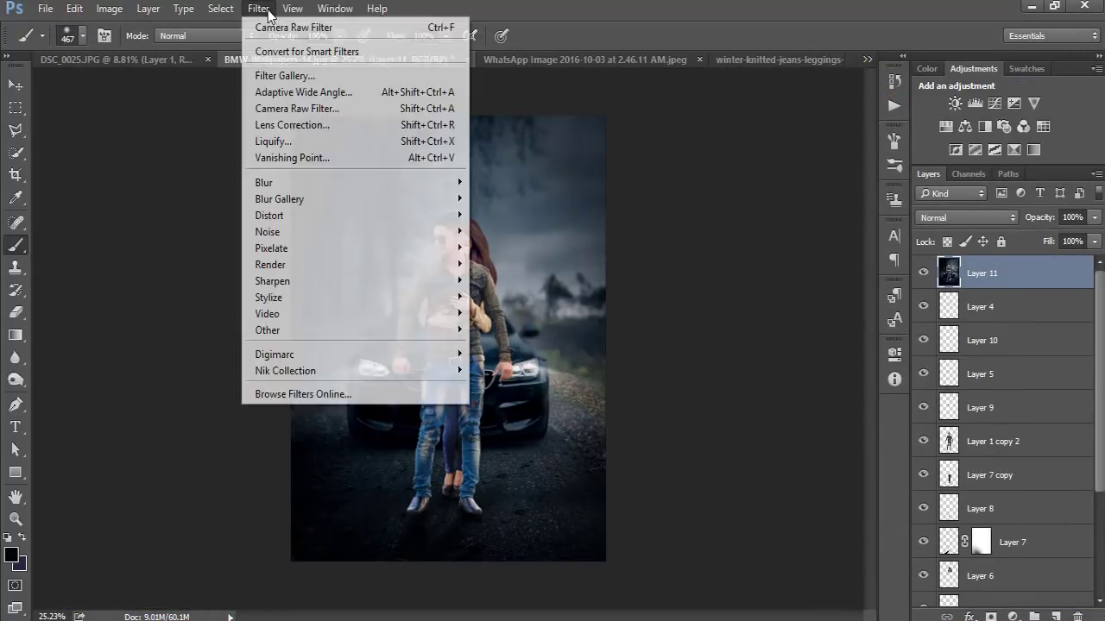
pyautogui.moveTo(286, 370)
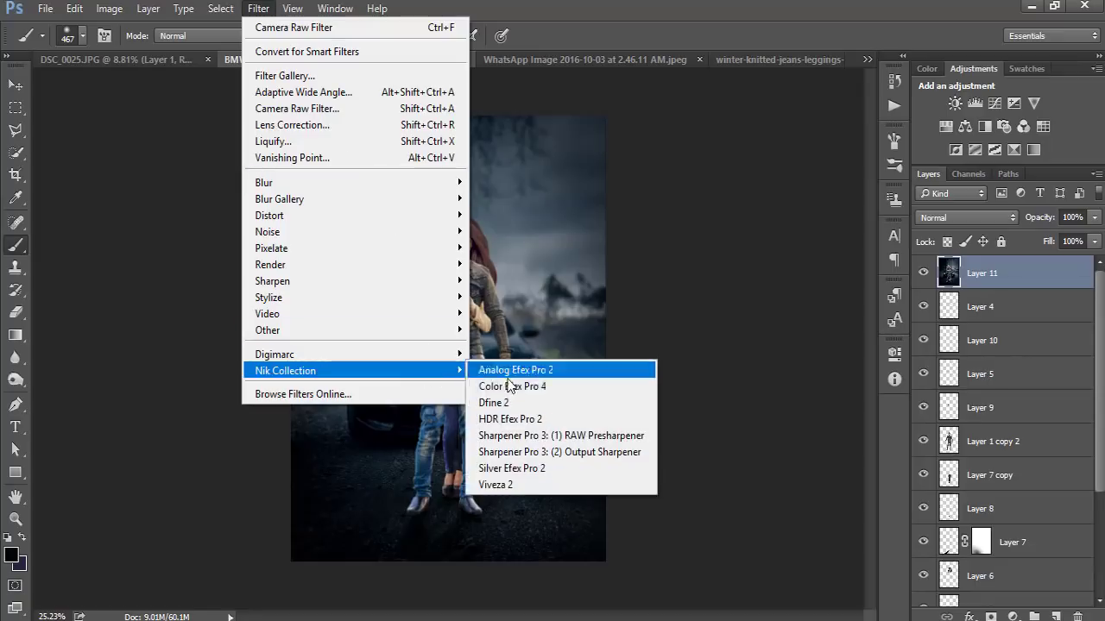
pyautogui.click(513, 388)
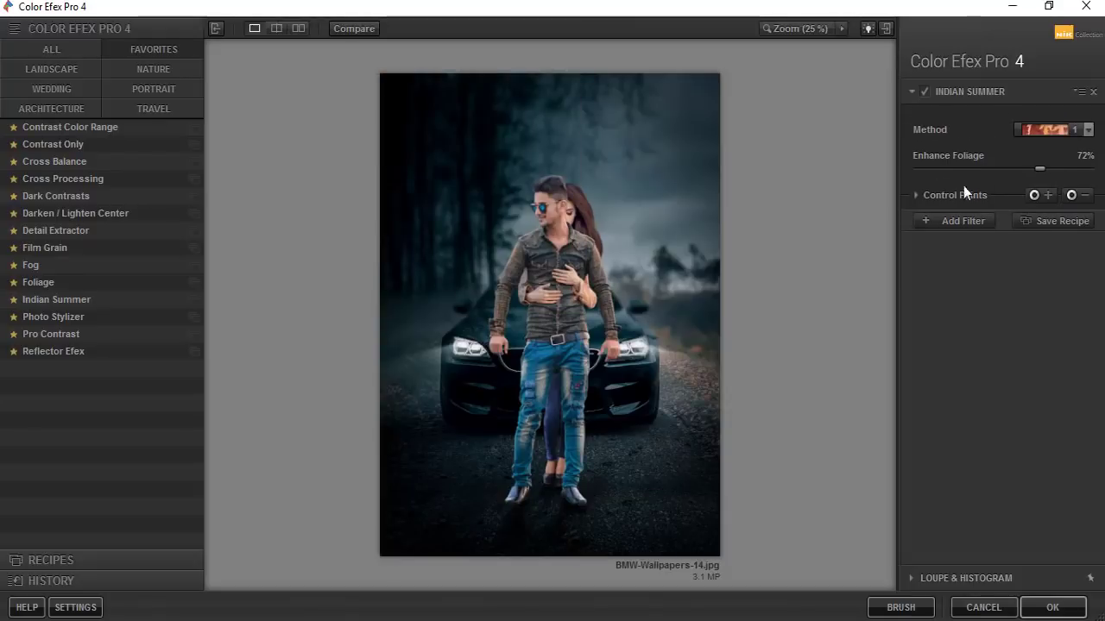
# Raise Enhance Foliage to 100% and stack Pro Contrast with 33% colour-cast correction and slight dynamic contrast.
pyautogui.moveTo(1039, 168); pyautogui.dragTo(1102, 173)
pyautogui.click(971, 222)
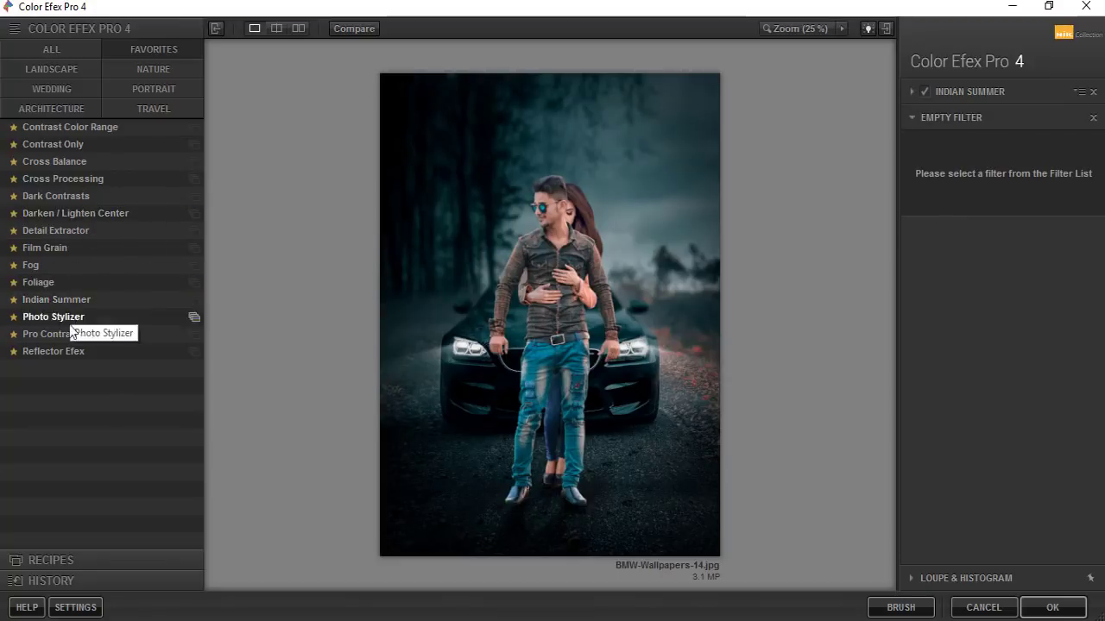
pyautogui.click(52, 351)
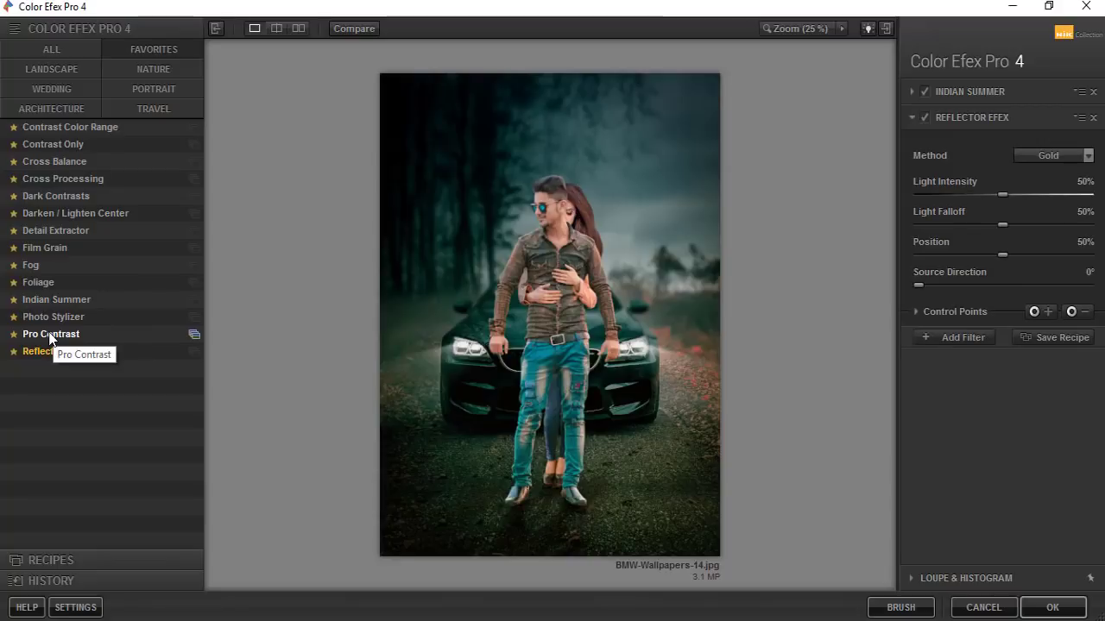
pyautogui.click(50, 334)
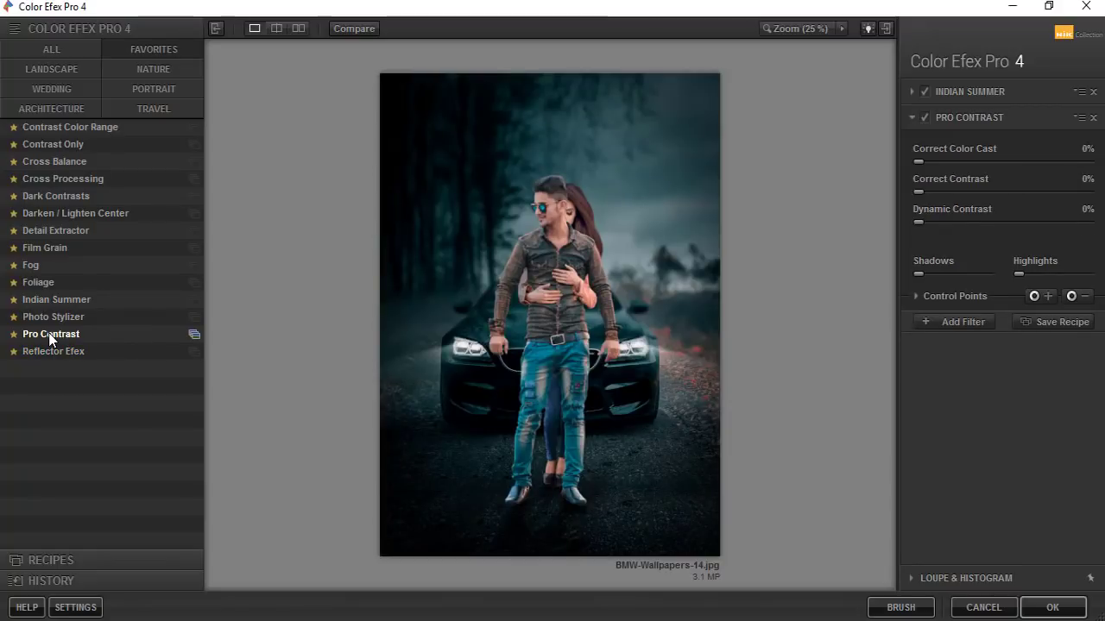
pyautogui.moveTo(946, 161); pyautogui.dragTo(986, 167)
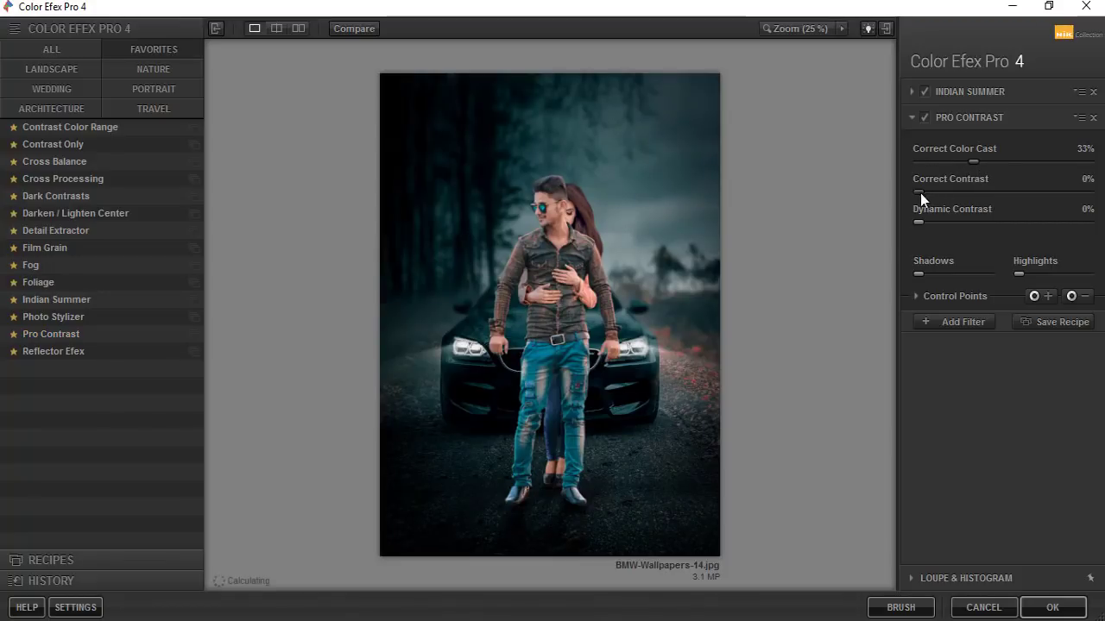
pyautogui.moveTo(919, 192)
pyautogui.mouseDown()
pyautogui.moveTo(940, 192)
pyautogui.moveTo(915, 193)
pyautogui.moveTo(933, 223)
pyautogui.mouseUp()
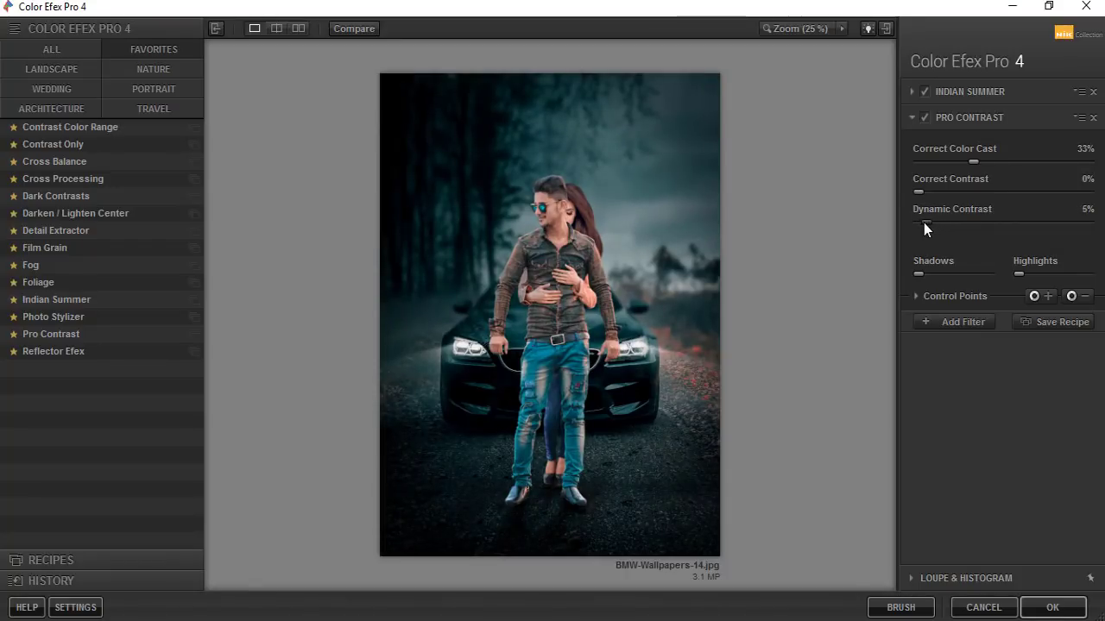
pyautogui.click(944, 322)
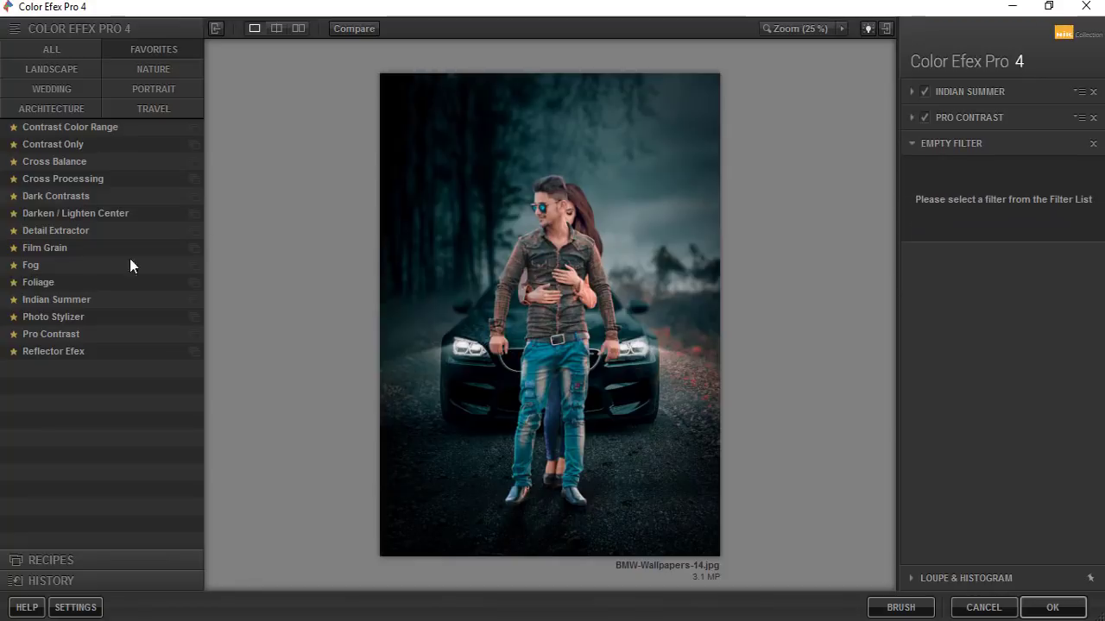
# Preview Foliage, Fog, Detail Extractor, Darken/Lighten Center and Dark Contrasts, then choose Cross Processing and browse its methods.
pyautogui.click(65, 283)
pyautogui.click(63, 264)
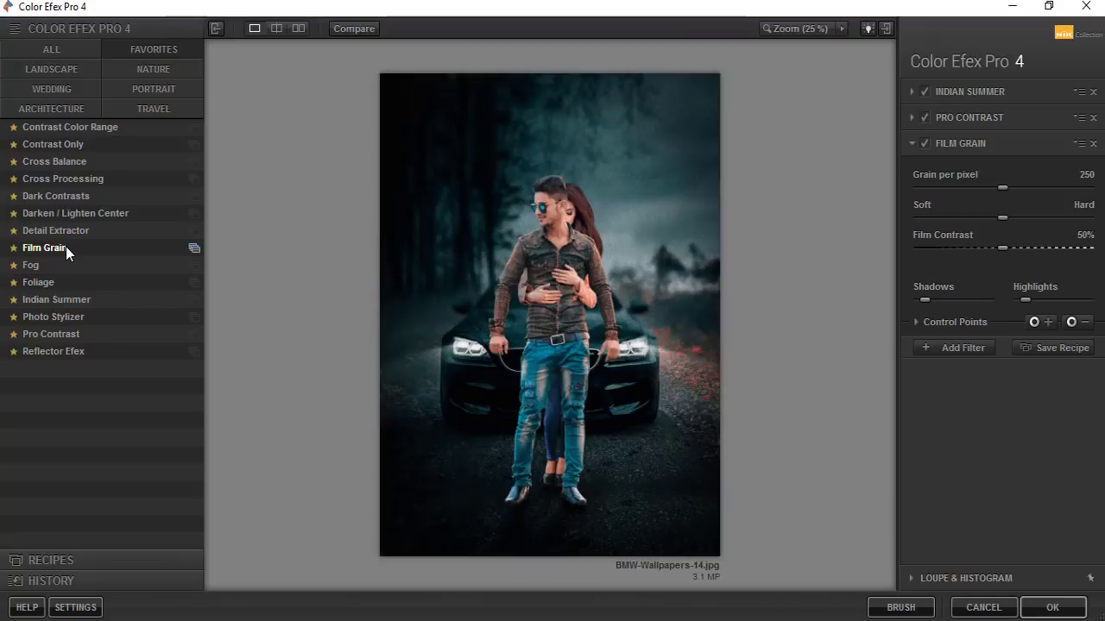
pyautogui.click(68, 229)
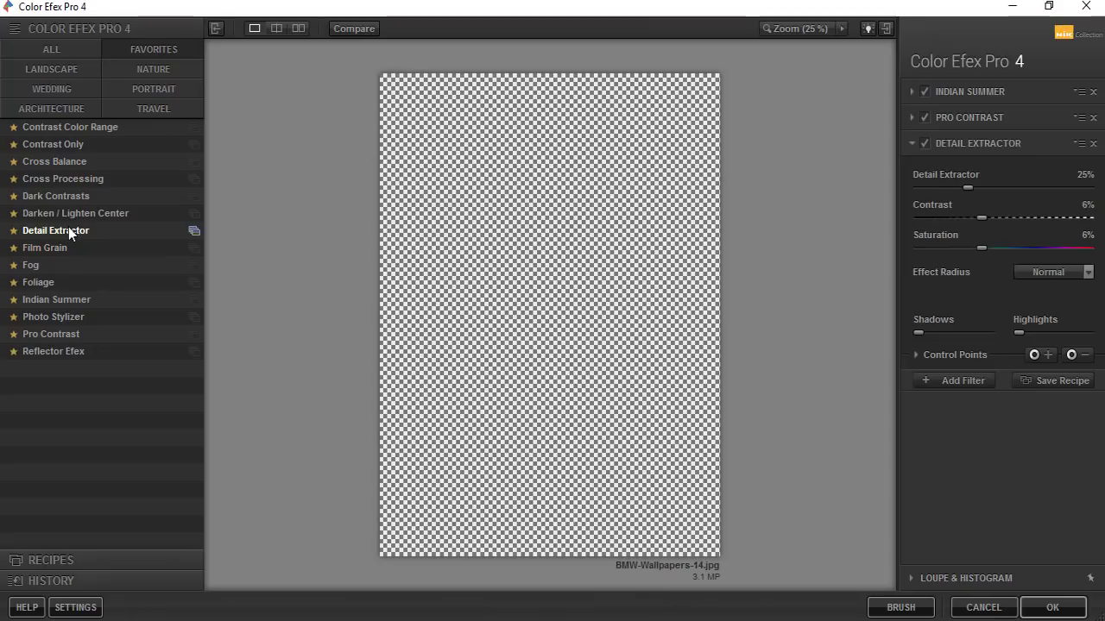
pyautogui.click(72, 214)
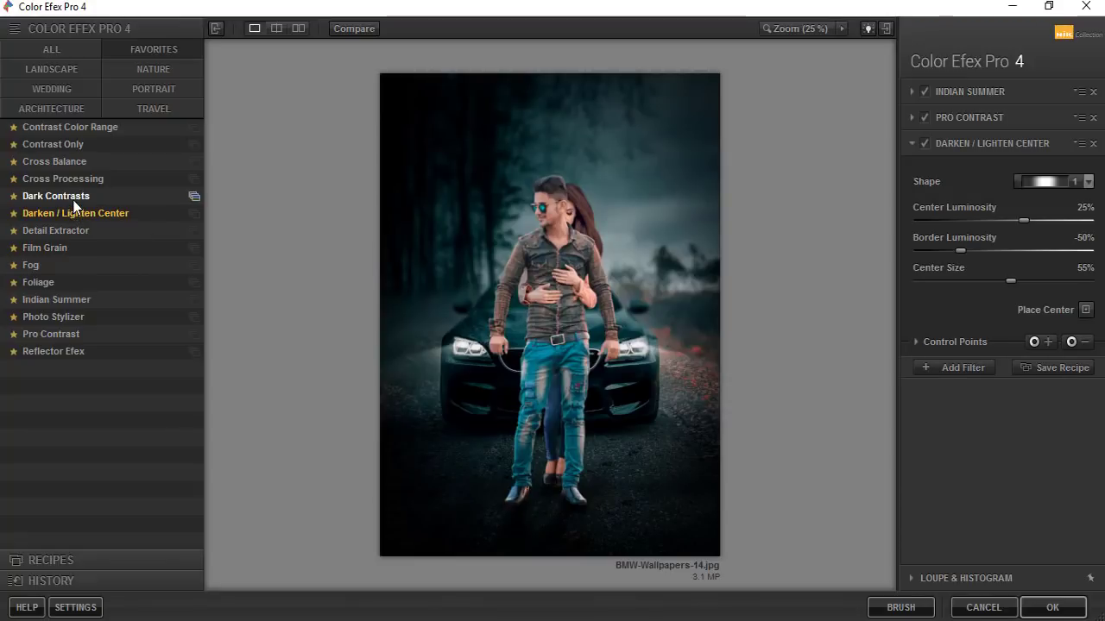
pyautogui.click(75, 204)
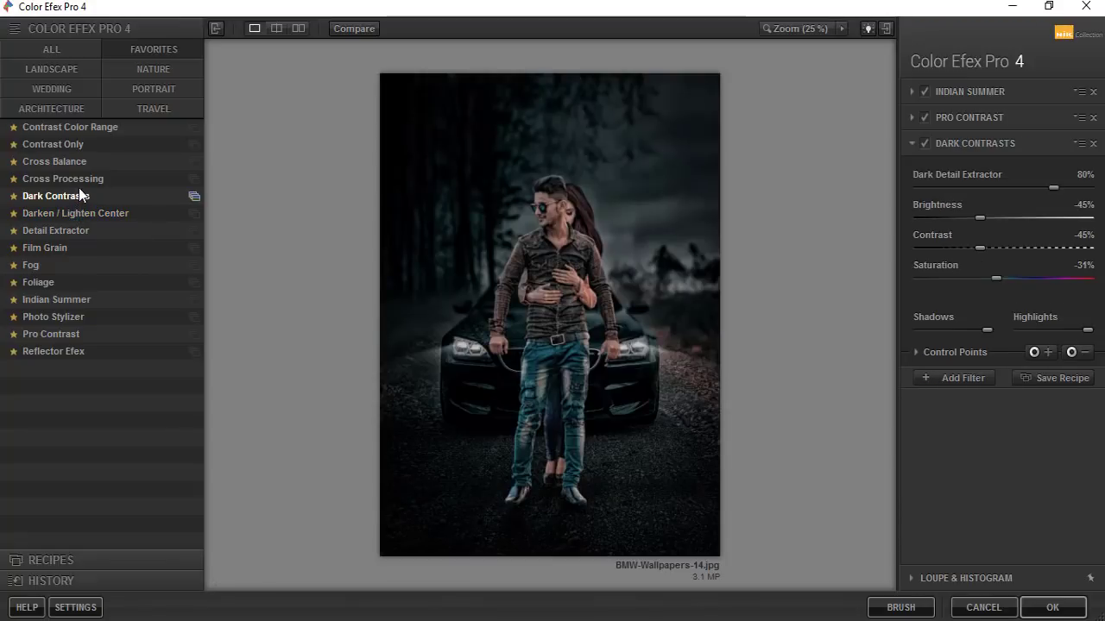
pyautogui.click(79, 184)
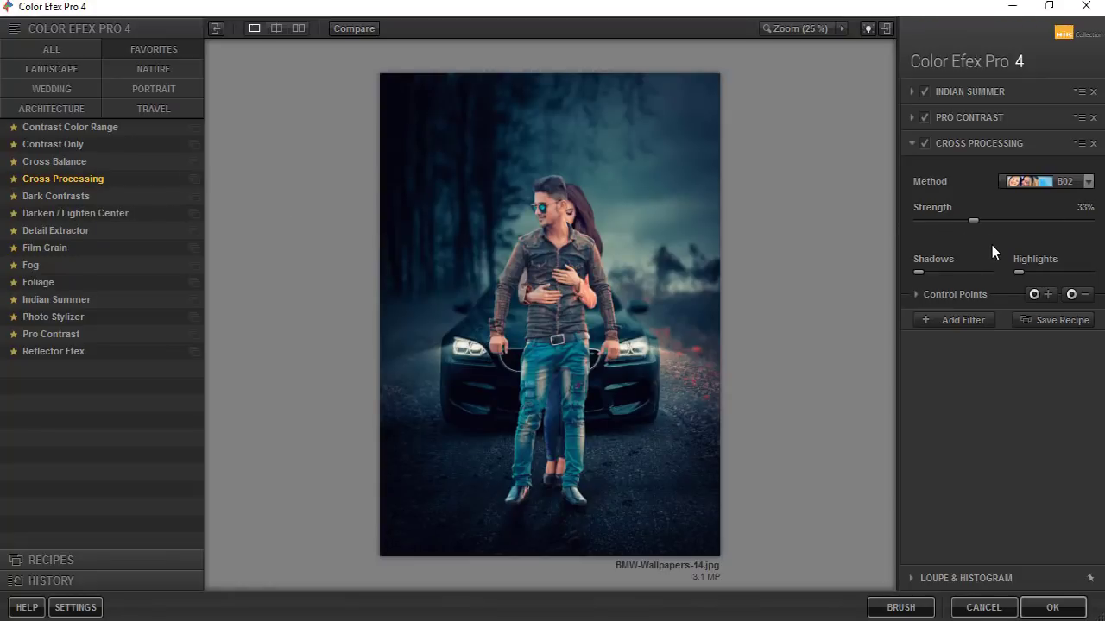
pyautogui.click(1037, 180)
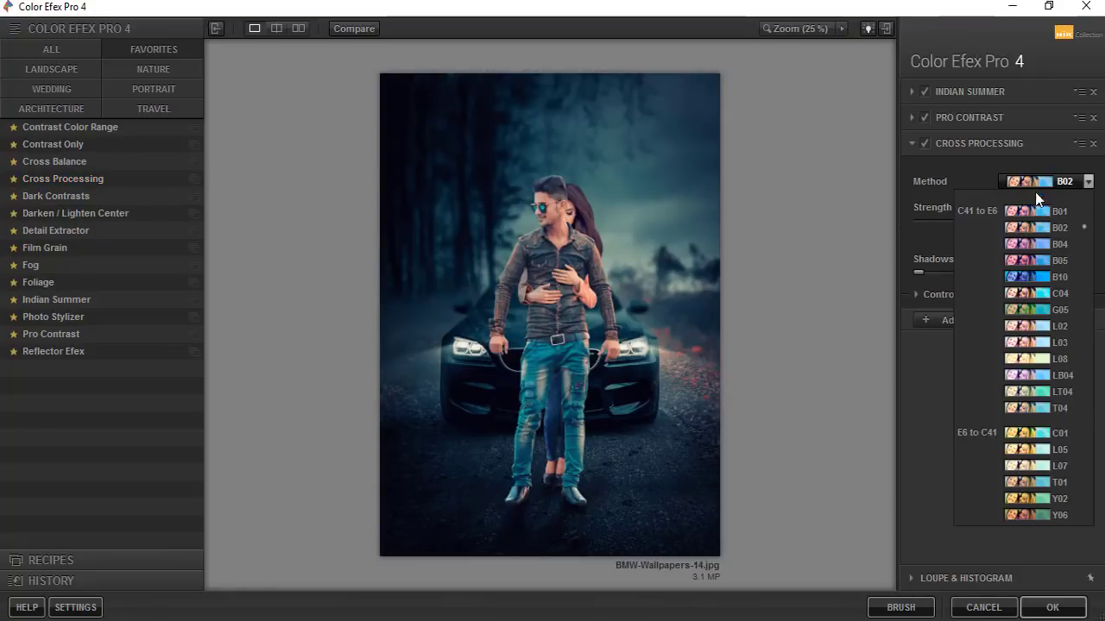
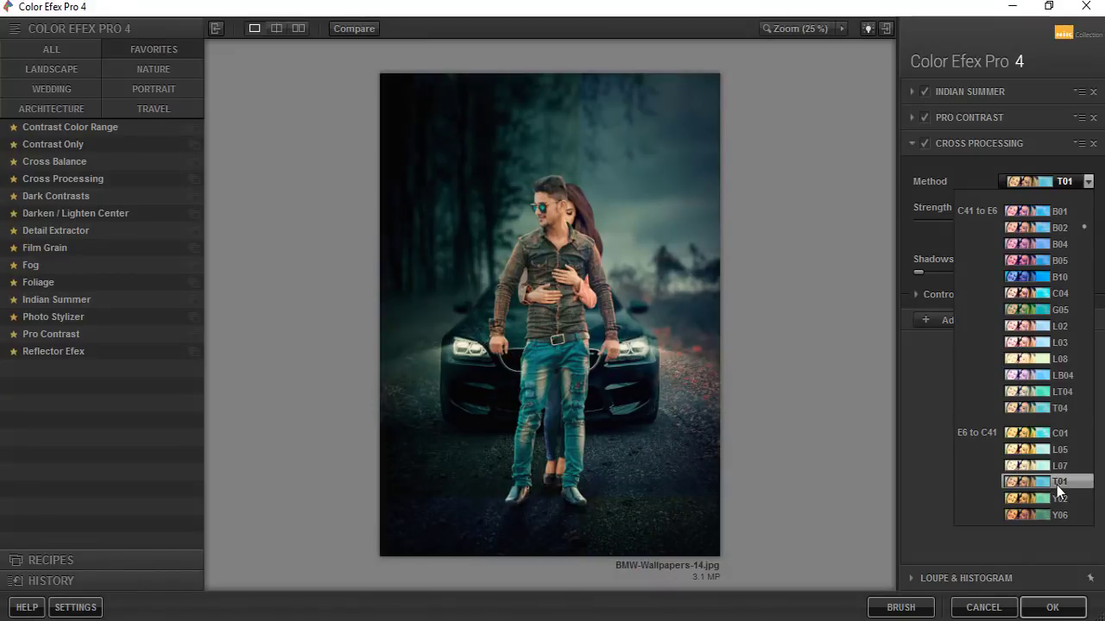
# Set Cross Processing to method T01 at 50% strength and apply the grade to Photoshop.
pyautogui.click(1056, 484)
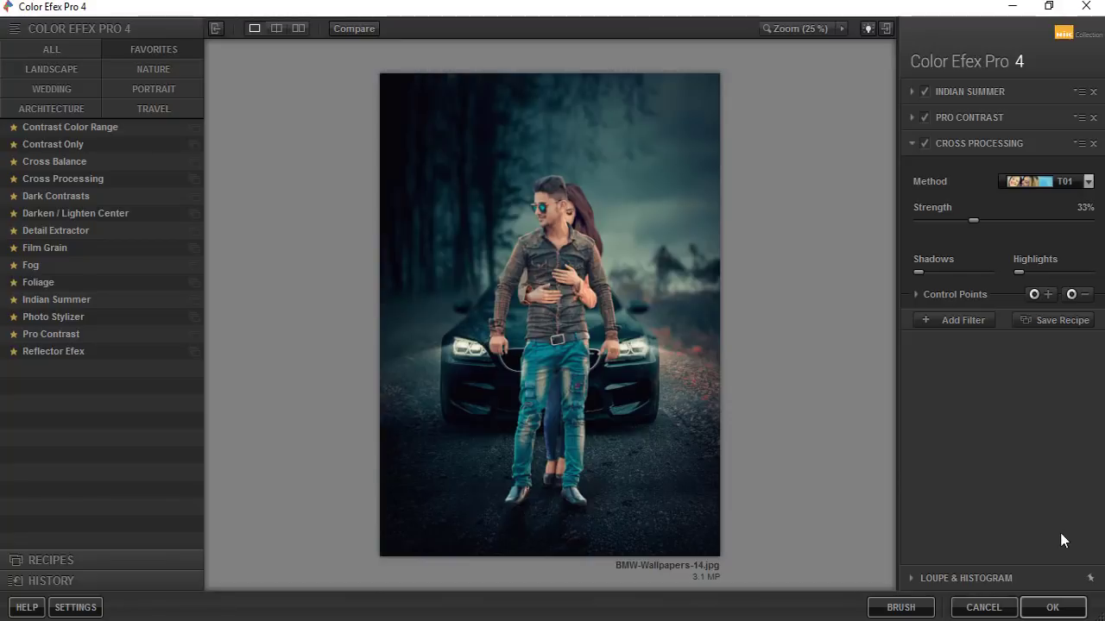
pyautogui.moveTo(972, 221)
pyautogui.mouseDown()
pyautogui.moveTo(1007, 221)
pyautogui.moveTo(989, 221)
pyautogui.mouseUp()
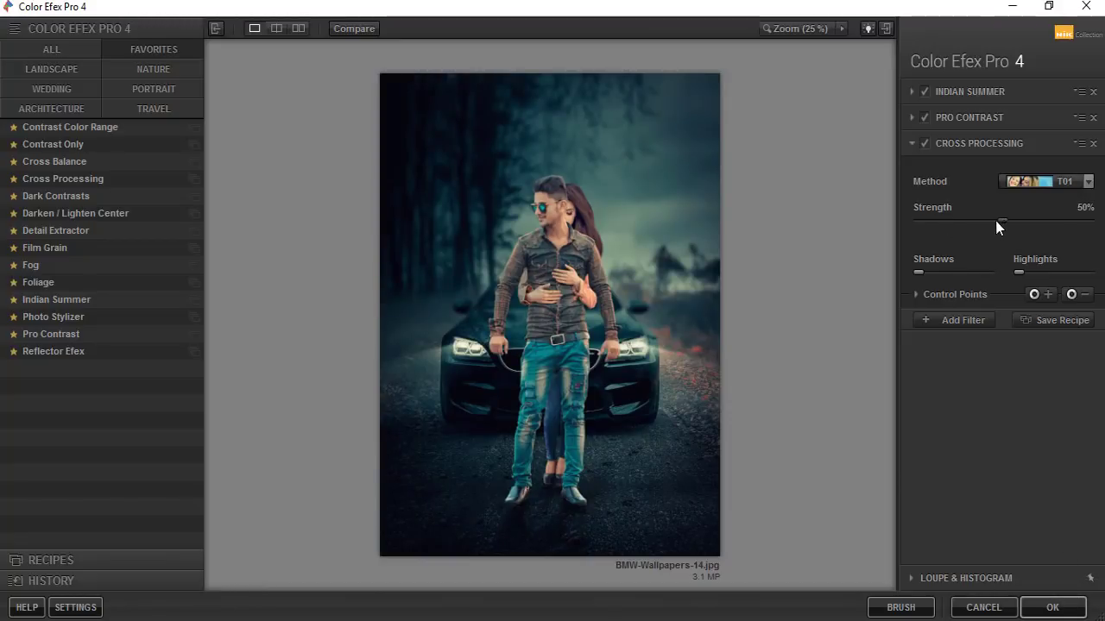
pyautogui.click(1051, 609)
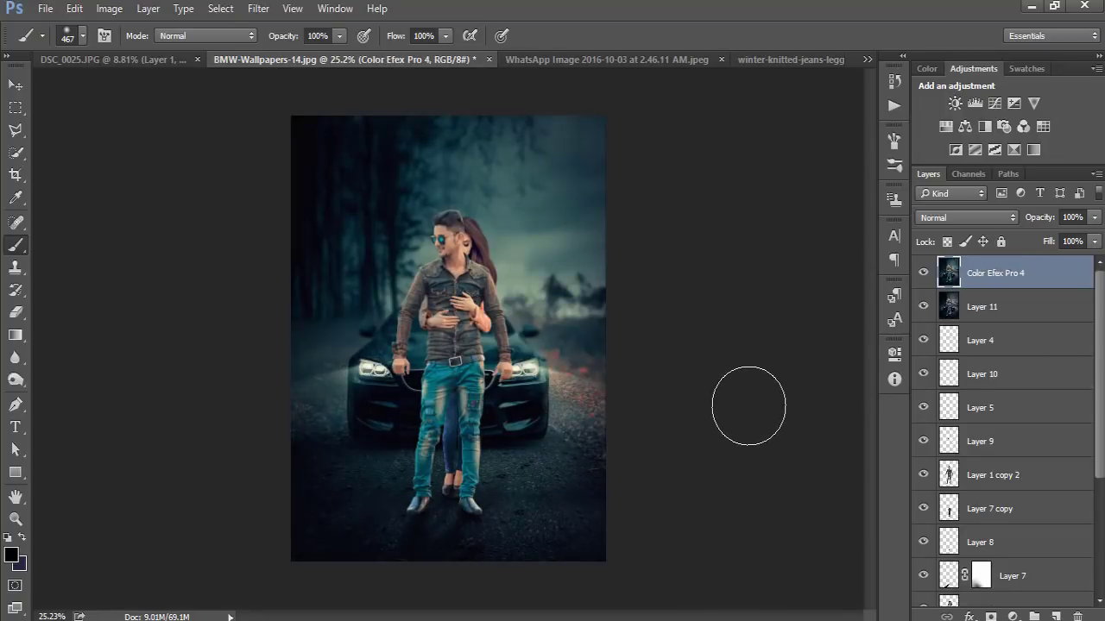
pyautogui.scroll(2, 450, 271)
pyautogui.scroll(4, 450, 271)
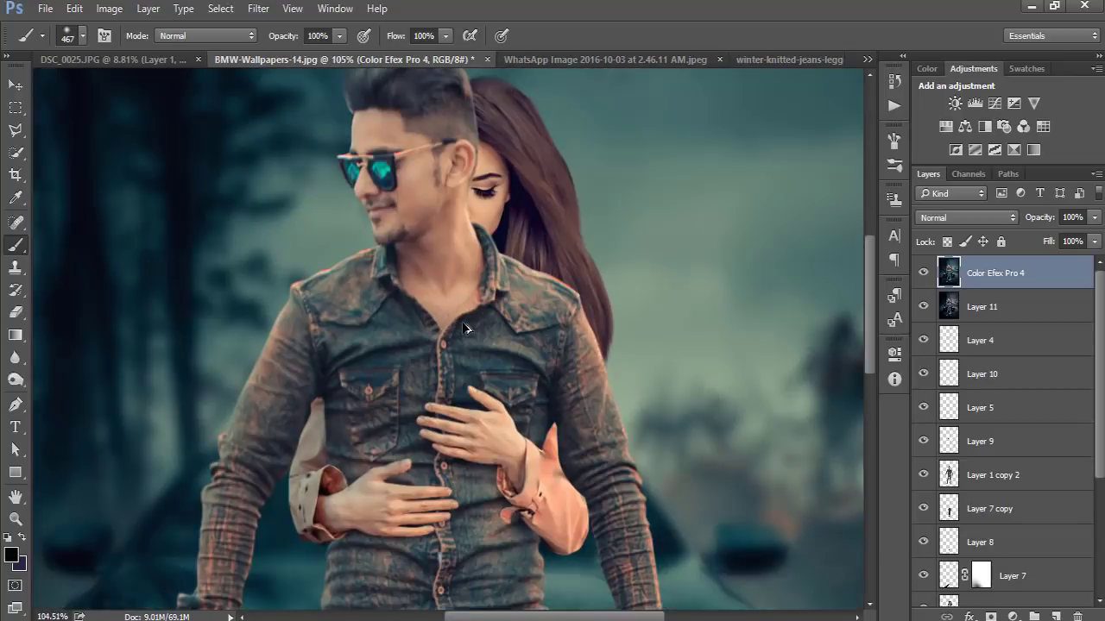
pyautogui.scroll(1, 493, 392)
pyautogui.scroll(-3, 449, 285)
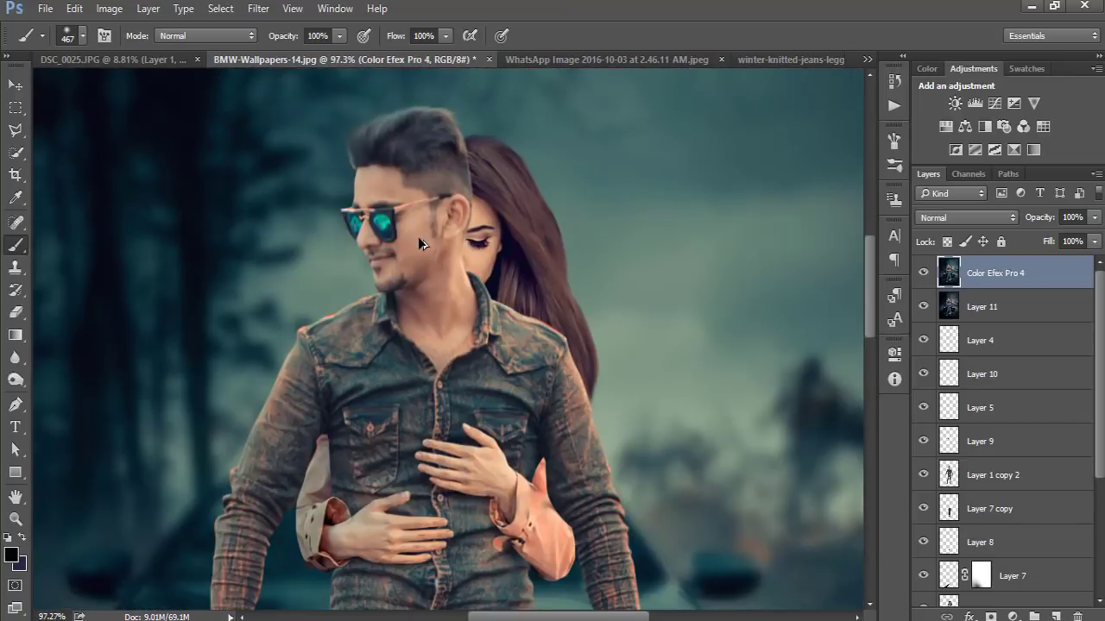
pyautogui.scroll(-1, 418, 236)
pyautogui.scroll(-3, 432, 246)
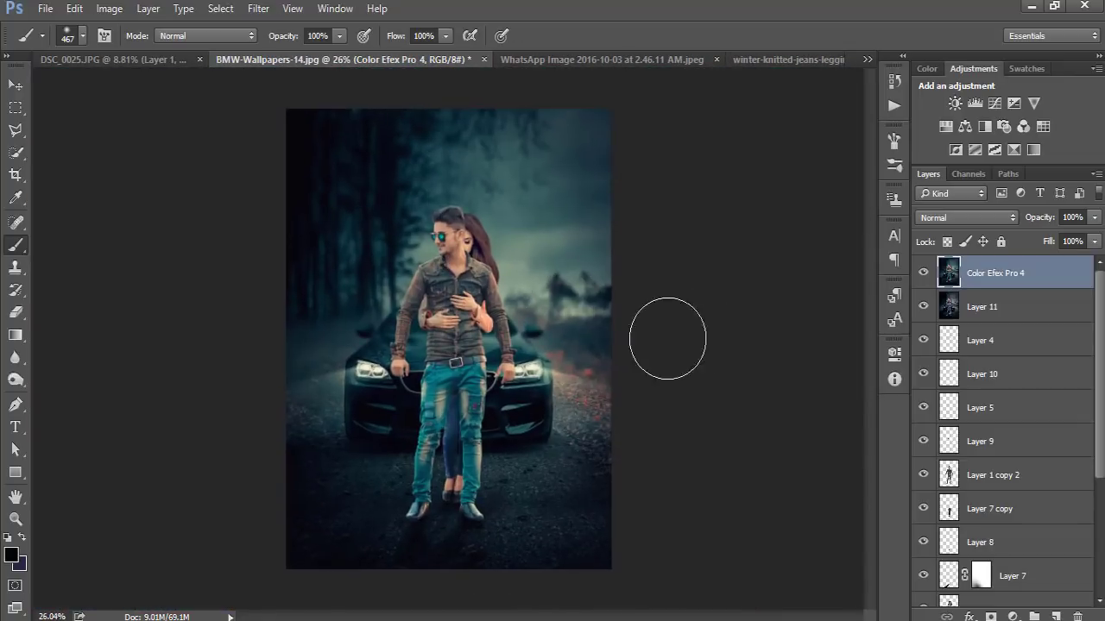
pyautogui.scroll(1, 602, 340)
pyautogui.scroll(-1, 576, 343)
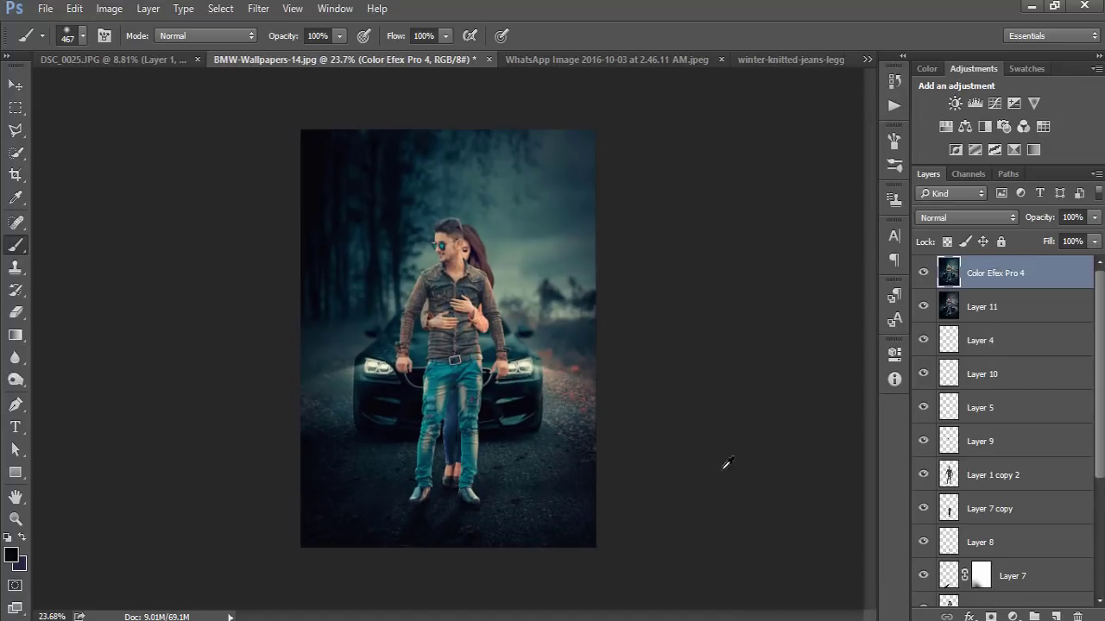
# On new Layer 12, darken the bottom and right side with radial gradients.
pyautogui.click(1056, 615)
pyautogui.click(926, 69)
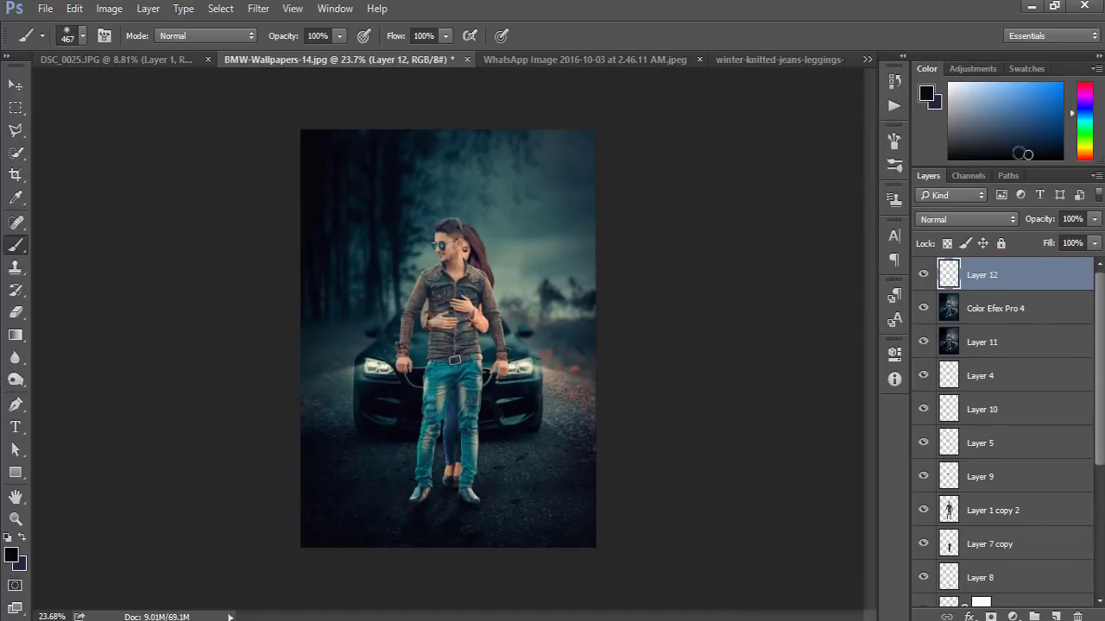
pyautogui.click(15, 335)
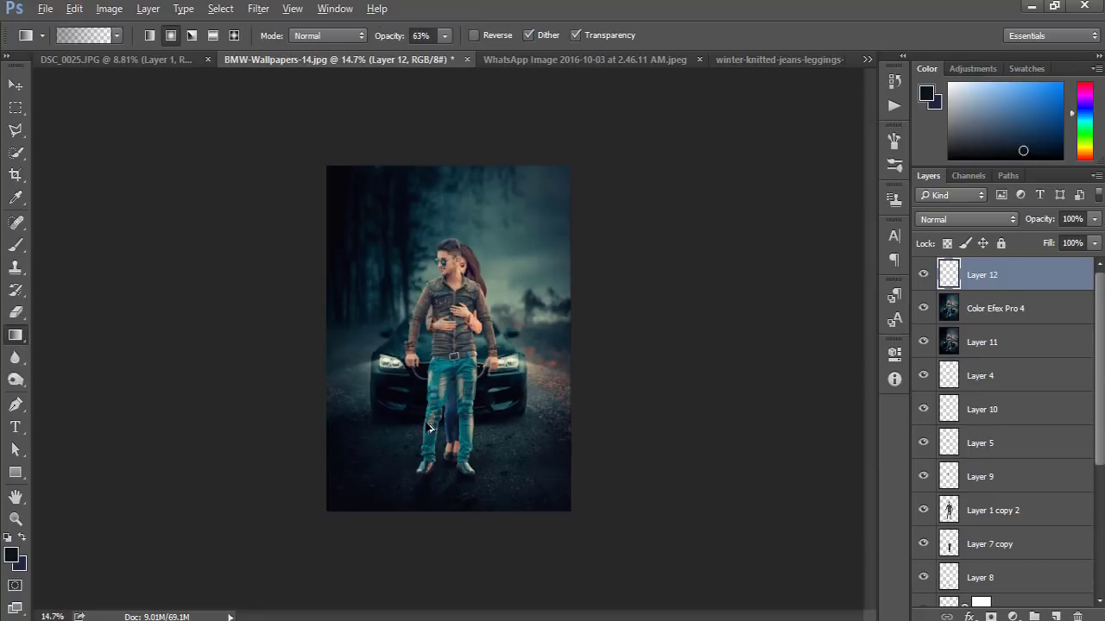
pyautogui.scroll(-6, 448, 448)
pyautogui.moveTo(454, 537); pyautogui.dragTo(447, 445)
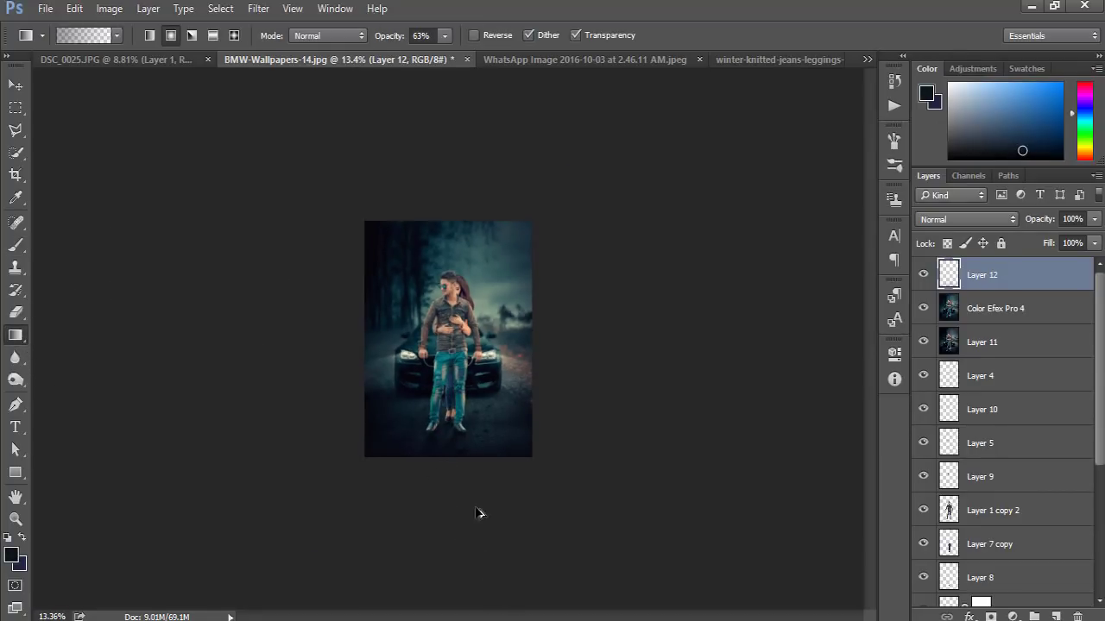
pyautogui.scroll(6, 479, 510)
pyautogui.moveTo(727, 333); pyautogui.dragTo(483, 341)
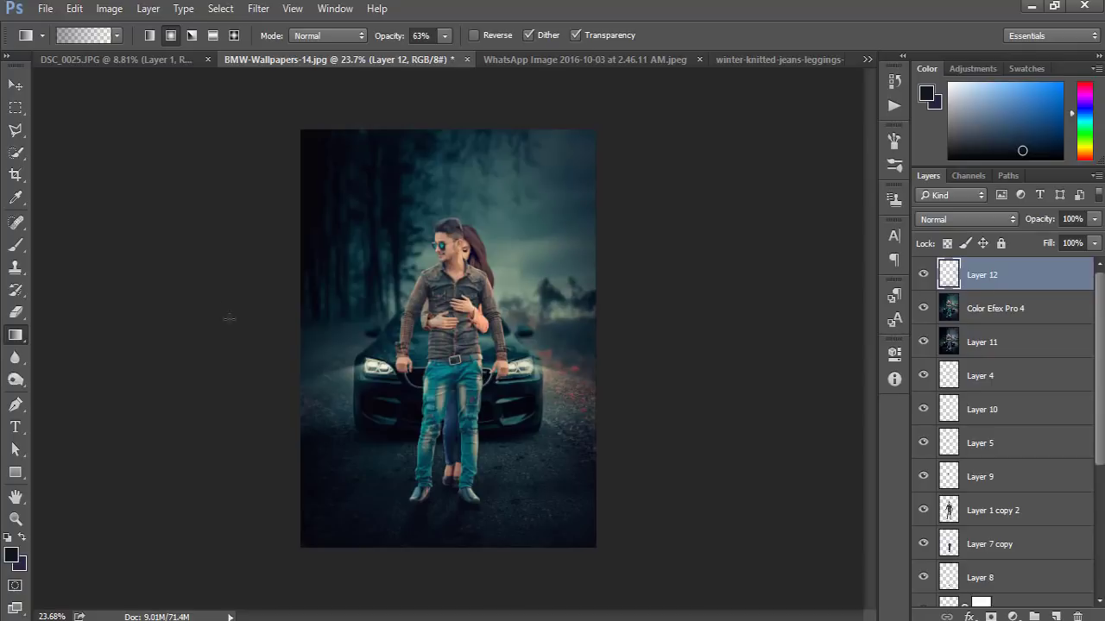
pyautogui.moveTo(172, 304); pyautogui.dragTo(403, 308)
# Darken the top of the image with radial, then linear gradients.
pyautogui.moveTo(446, 84); pyautogui.dragTo(451, 240)
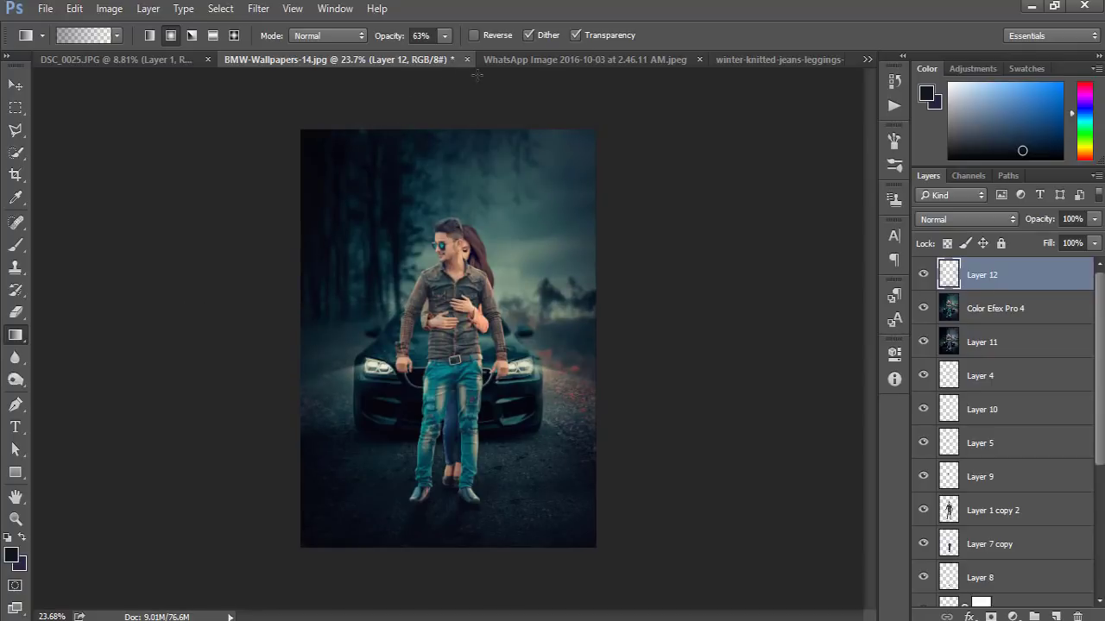
pyautogui.moveTo(464, 84); pyautogui.dragTo(459, 252)
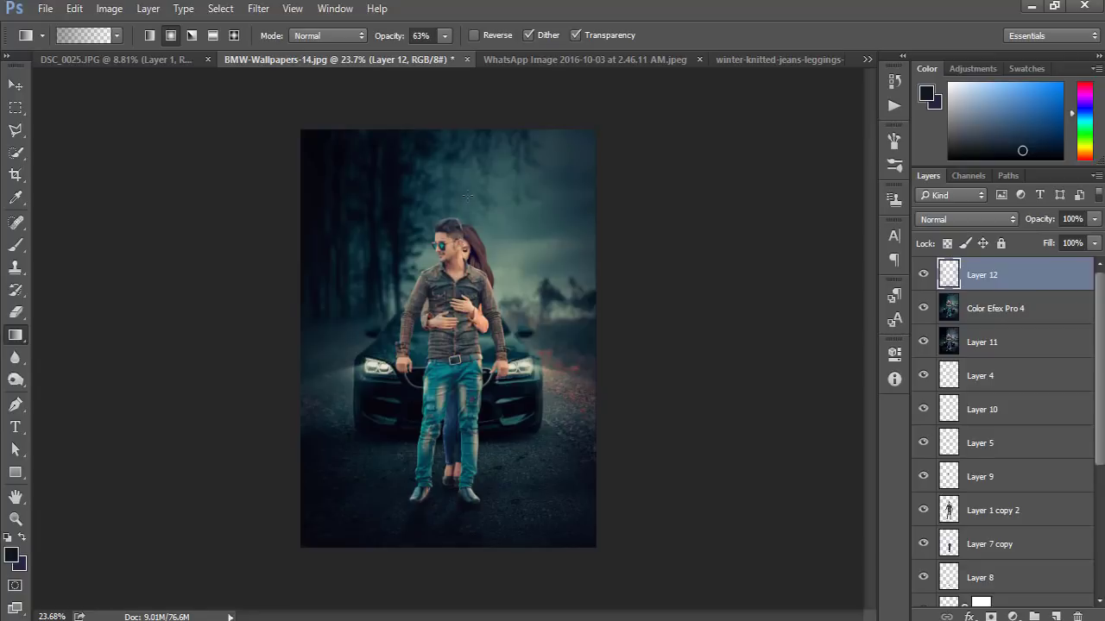
pyautogui.click(149, 34)
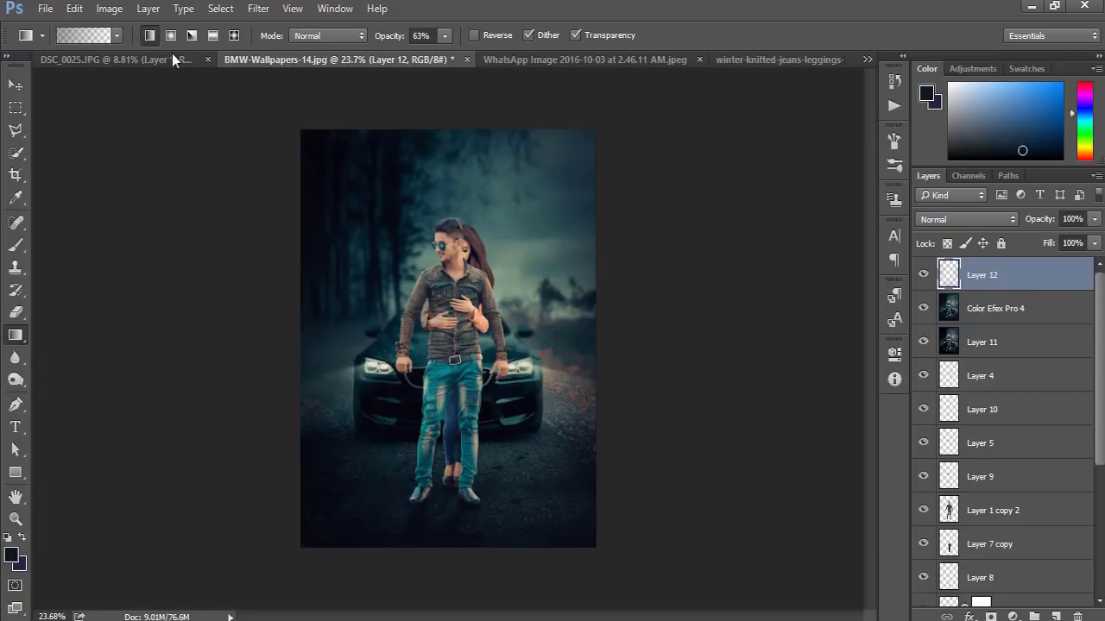
pyautogui.moveTo(445, 79); pyautogui.dragTo(450, 251)
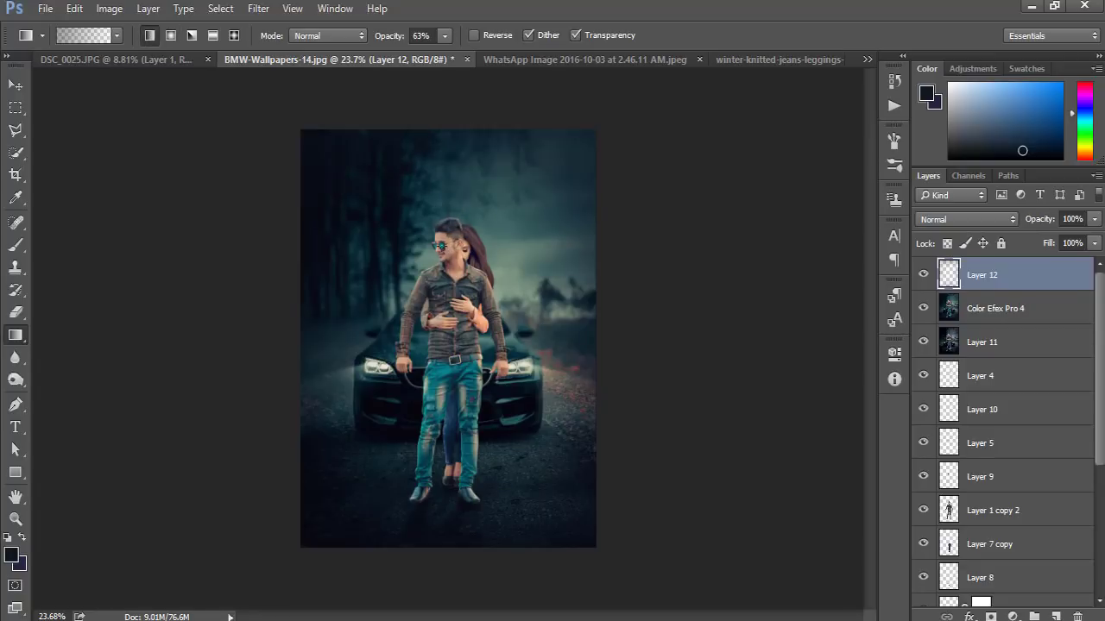
pyautogui.scroll(-2, 457, 215)
# Reselect Layer 12, then add an empty Layer 13 above it.
pyautogui.click(12, 85)
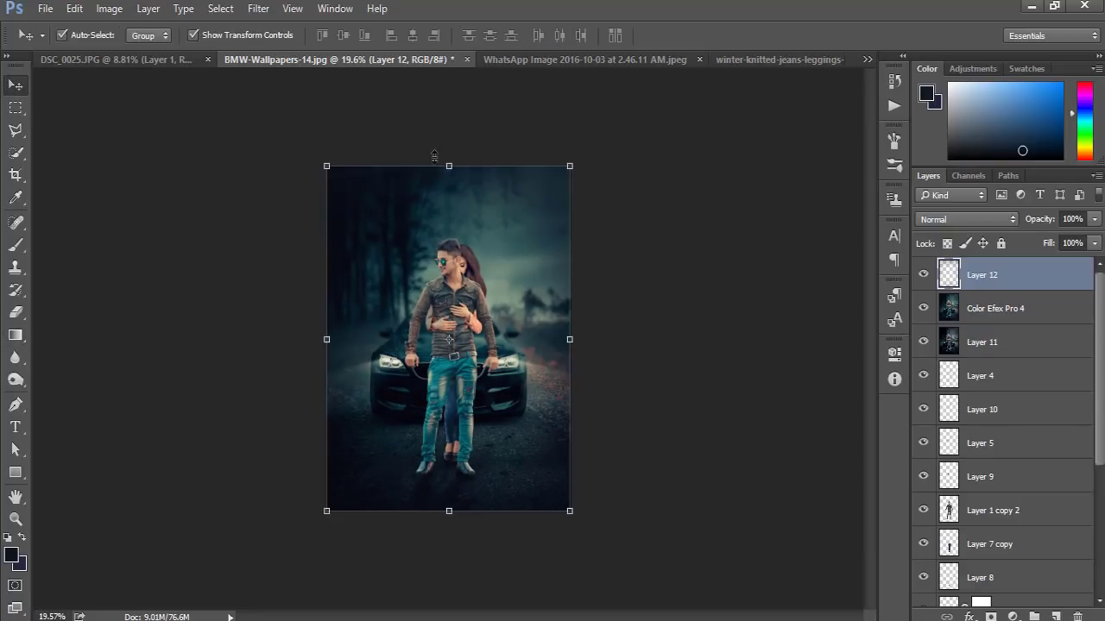
pyautogui.click(661, 259)
pyautogui.click(464, 199)
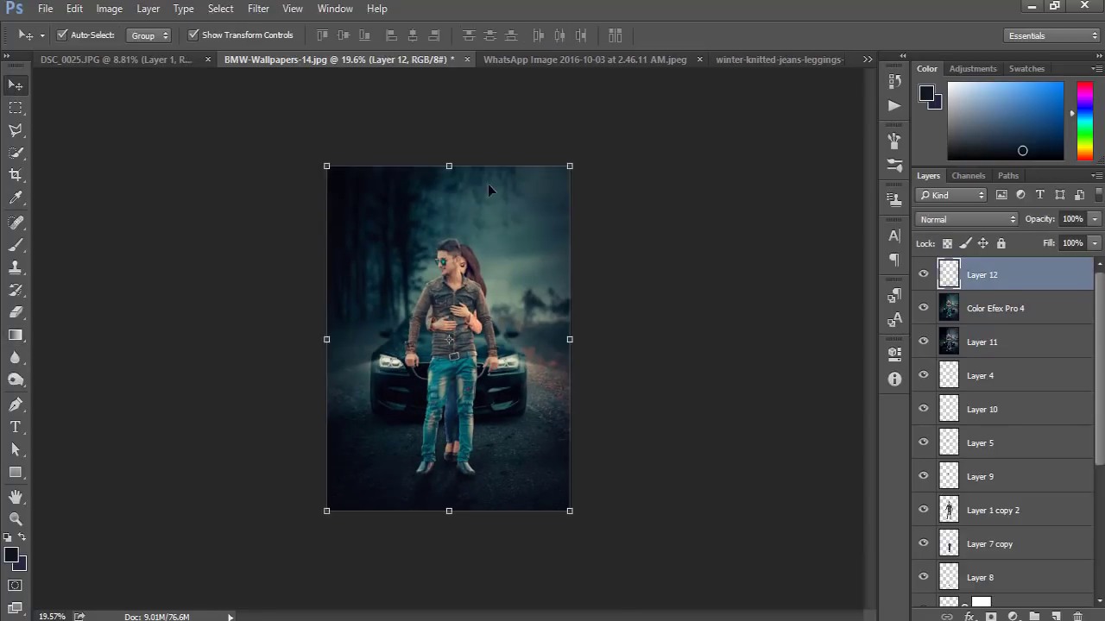
pyautogui.scroll(3, 493, 184)
pyautogui.scroll(-1, 493, 184)
pyautogui.press('e')
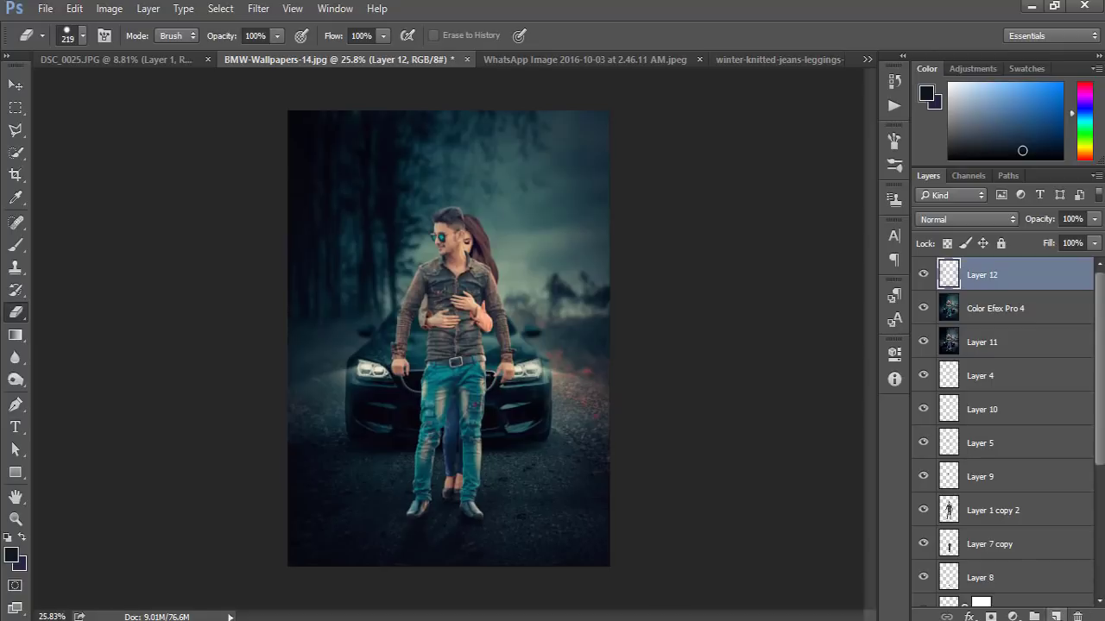
pyautogui.click(1055, 616)
pyautogui.scroll(-2, 562, 291)
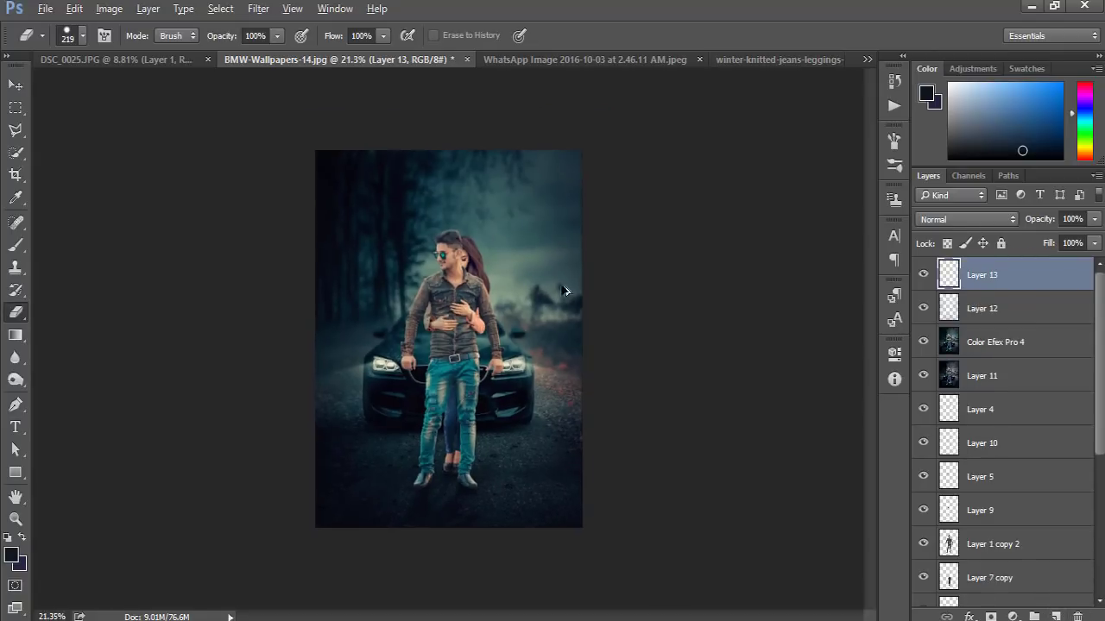
# Darken the top further with a linear gradient on Layer 13.
pyautogui.click(16, 336)
pyautogui.scroll(-1, 310, 164)
pyautogui.moveTo(449, 120); pyautogui.dragTo(449, 254)
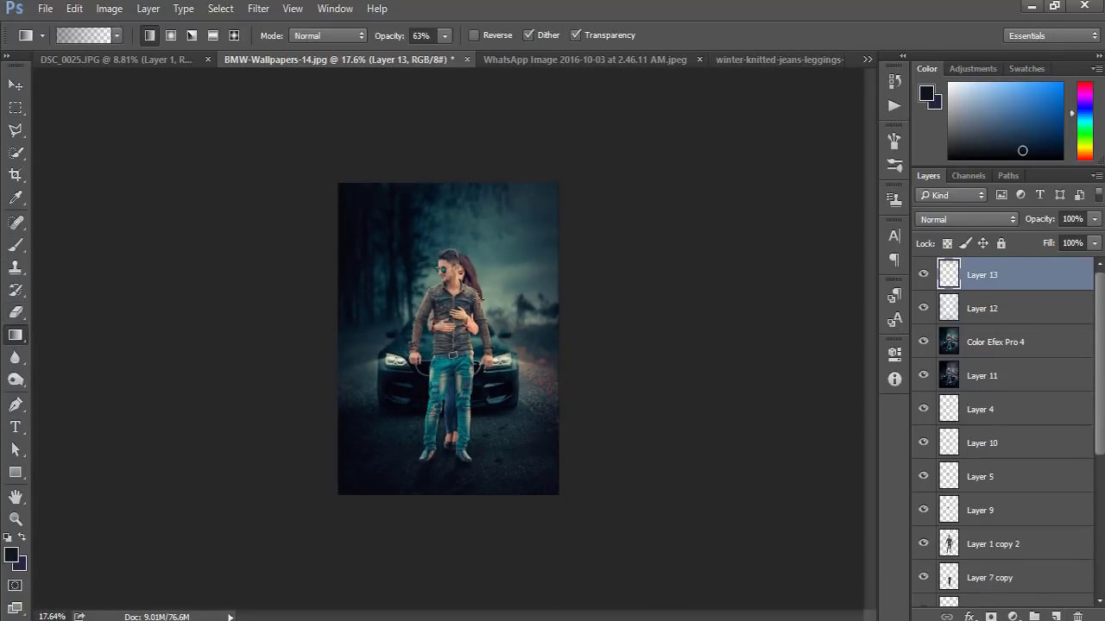
pyautogui.scroll(1, 449, 336)
pyautogui.scroll(1, 448, 337)
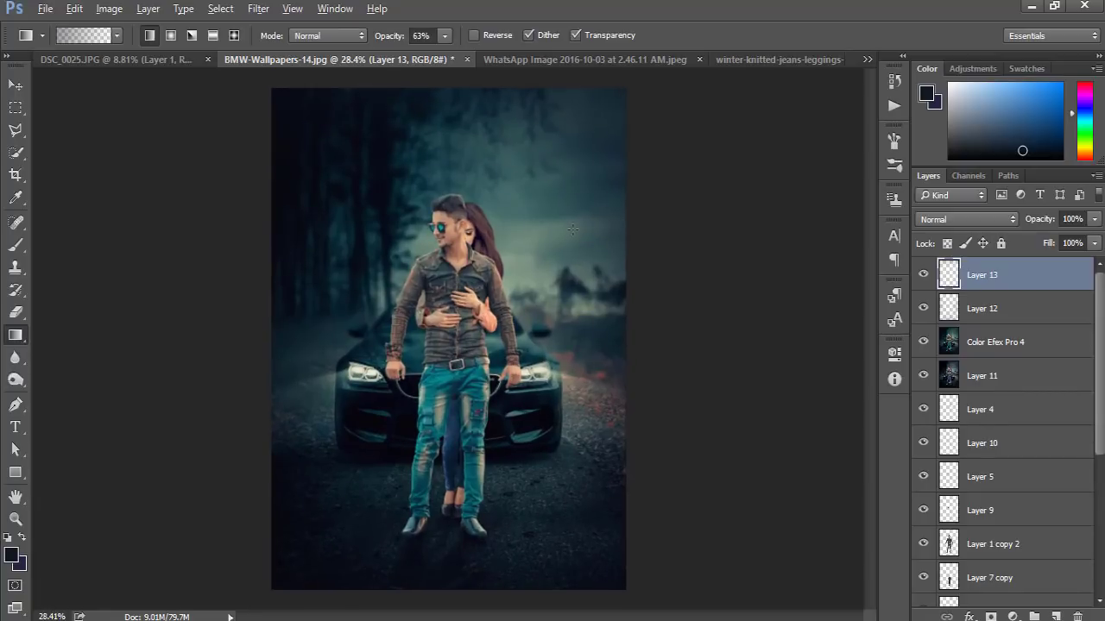
pyautogui.scroll(-1, 572, 228)
pyautogui.scroll(1, 575, 228)
pyautogui.scroll(-1, 661, 379)
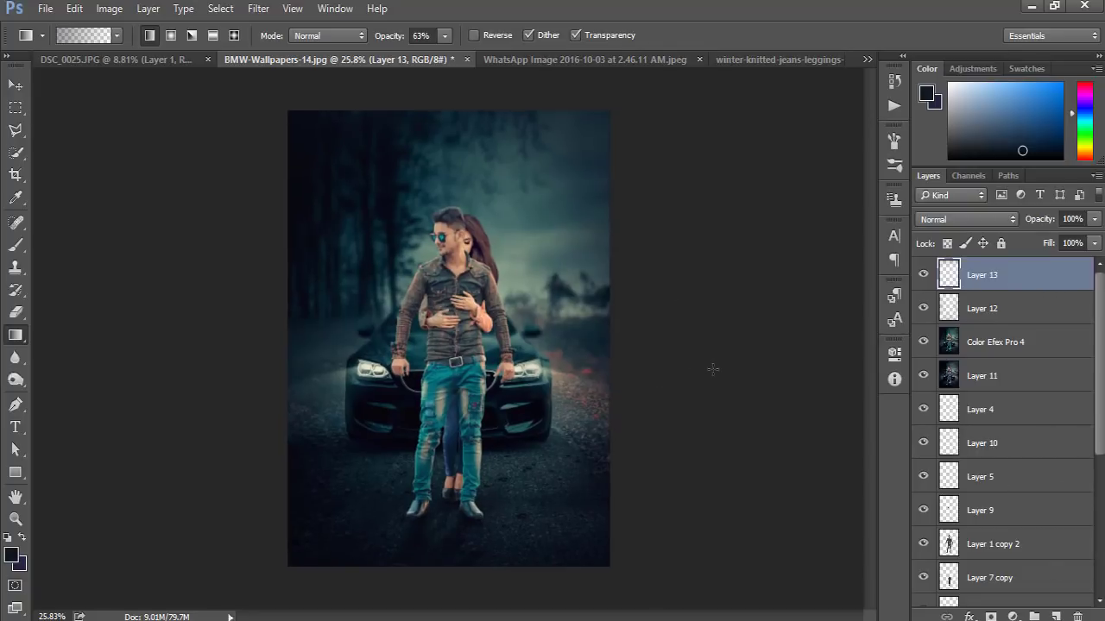
pyautogui.scroll(1, 620, 269)
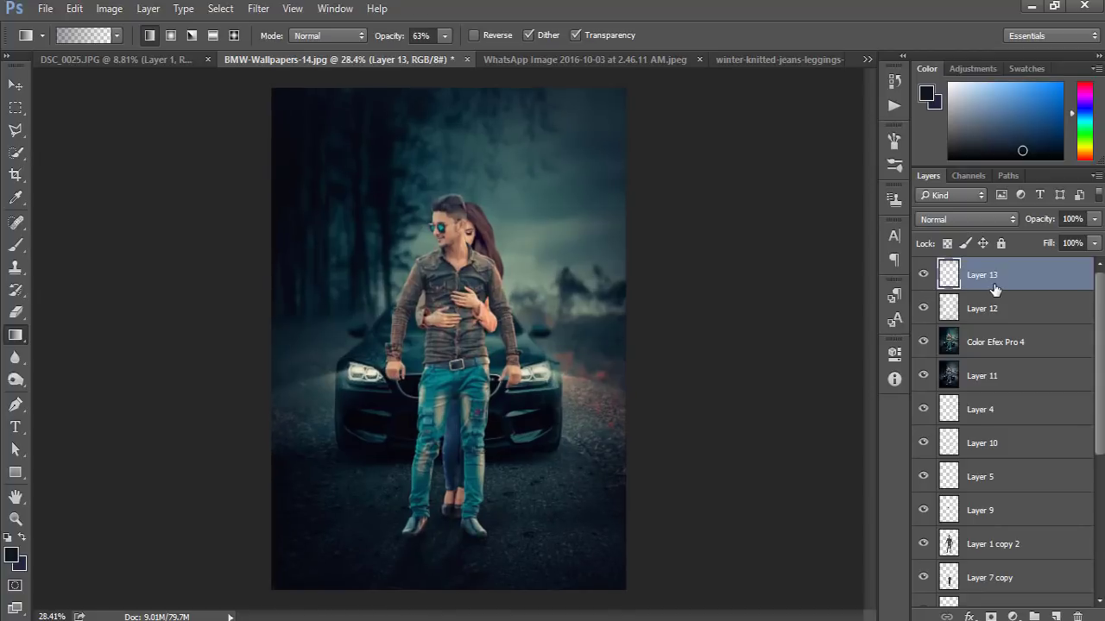
# Stamp all visible layers into a new Layer 14 and ready a soft 467 px brush.
pyautogui.hotkey('ctrl', 'shift', 'alt', 'e')
pyautogui.press('b')
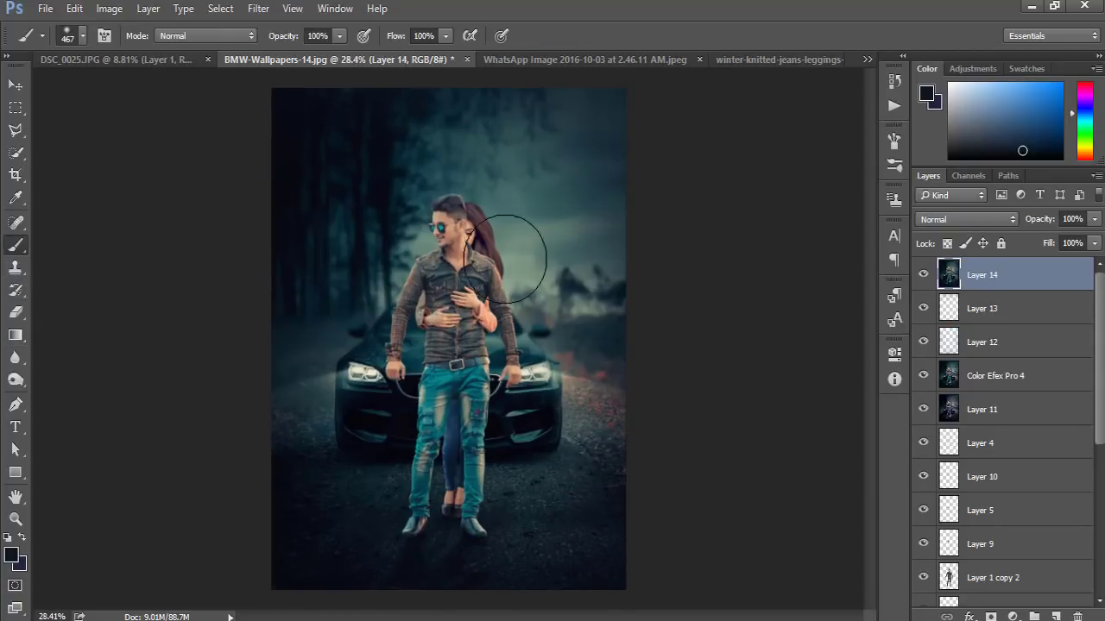
pyautogui.scroll(-3, 505, 246)
pyautogui.rightClick(455, 252)
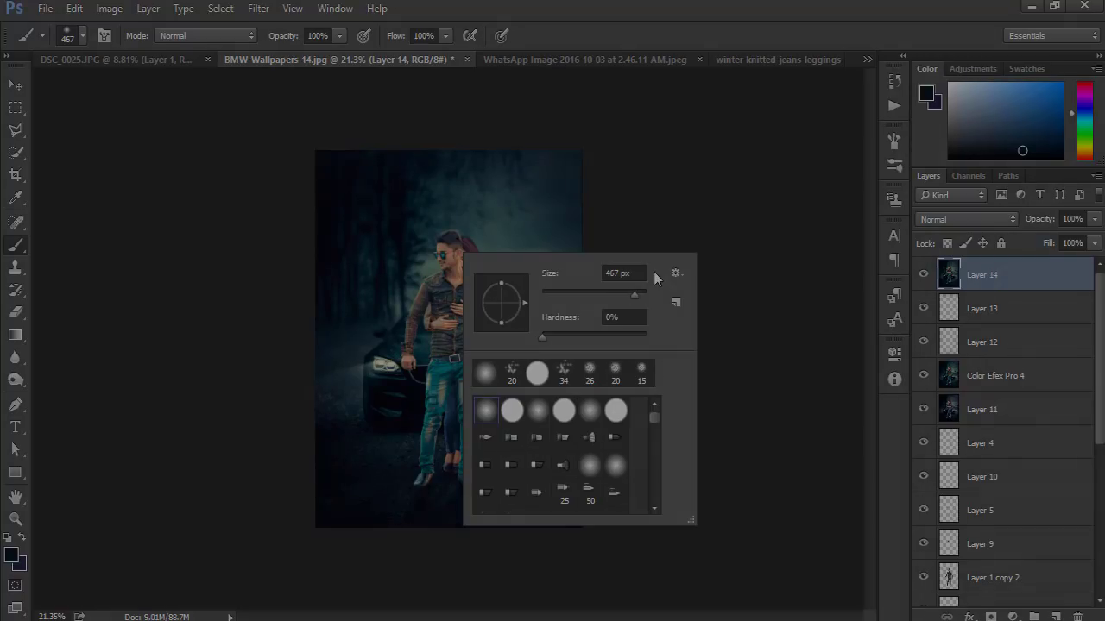